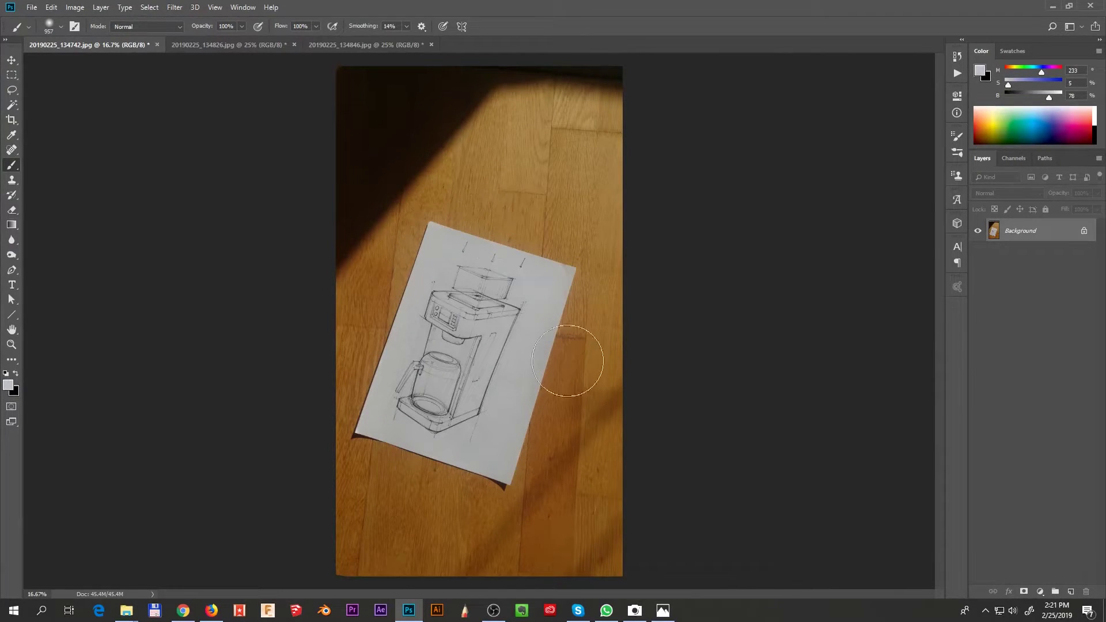
Compare the three open photos of the coffee maker sketch and inspect the paper in 20190225_134742.jpg up close
{"action": "left_click", "coordinate": [228, 41]}
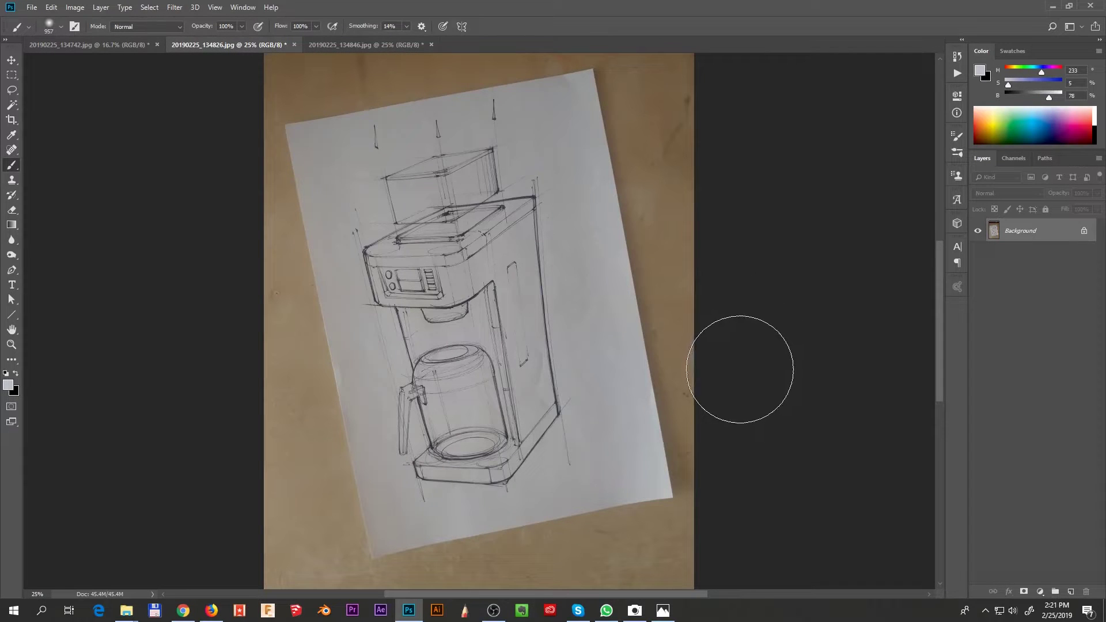
{"action": "left_click", "coordinate": [357, 46]}
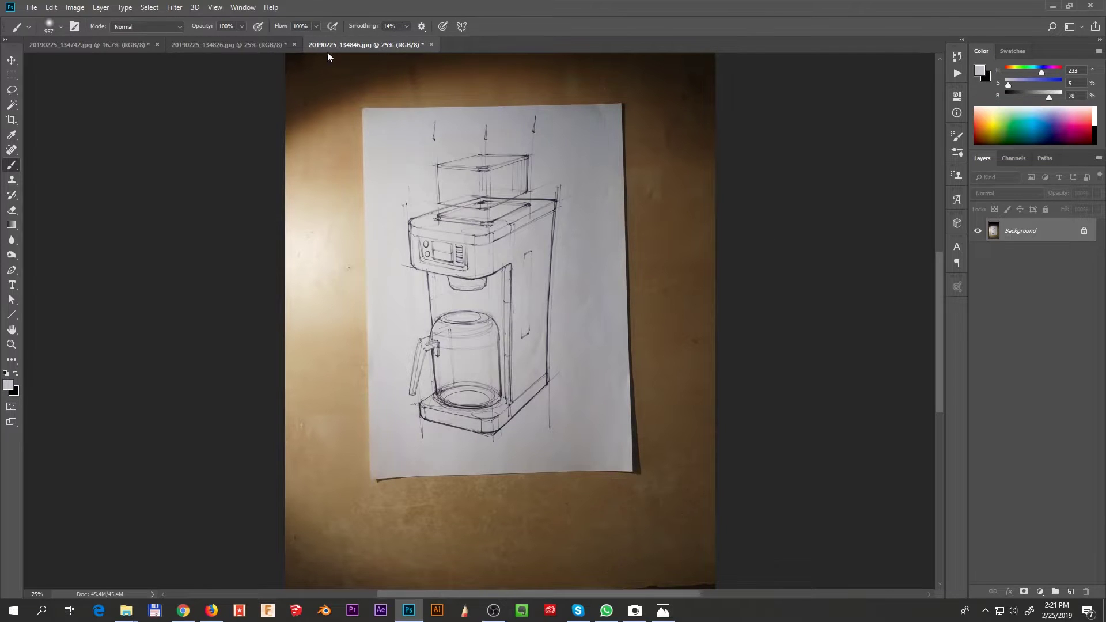
{"action": "left_click", "coordinate": [100, 46]}
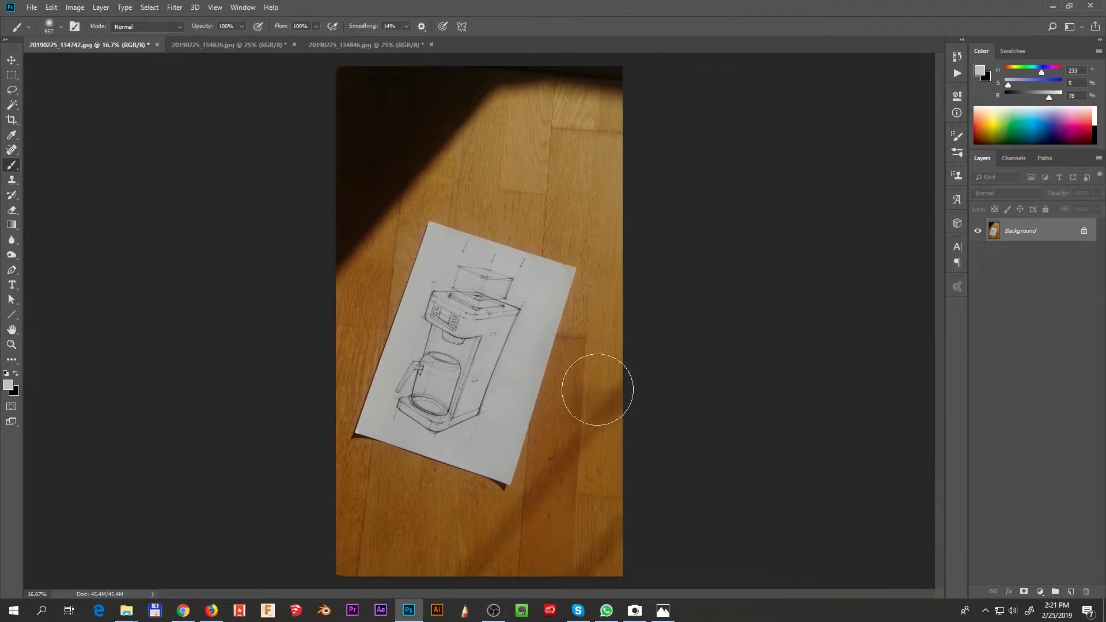
{"action": "left_click", "coordinate": [517, 448], "text": "ctrl"}
{"action": "left_click_drag", "start_coordinate": [580, 302], "coordinate": [583, 374]}
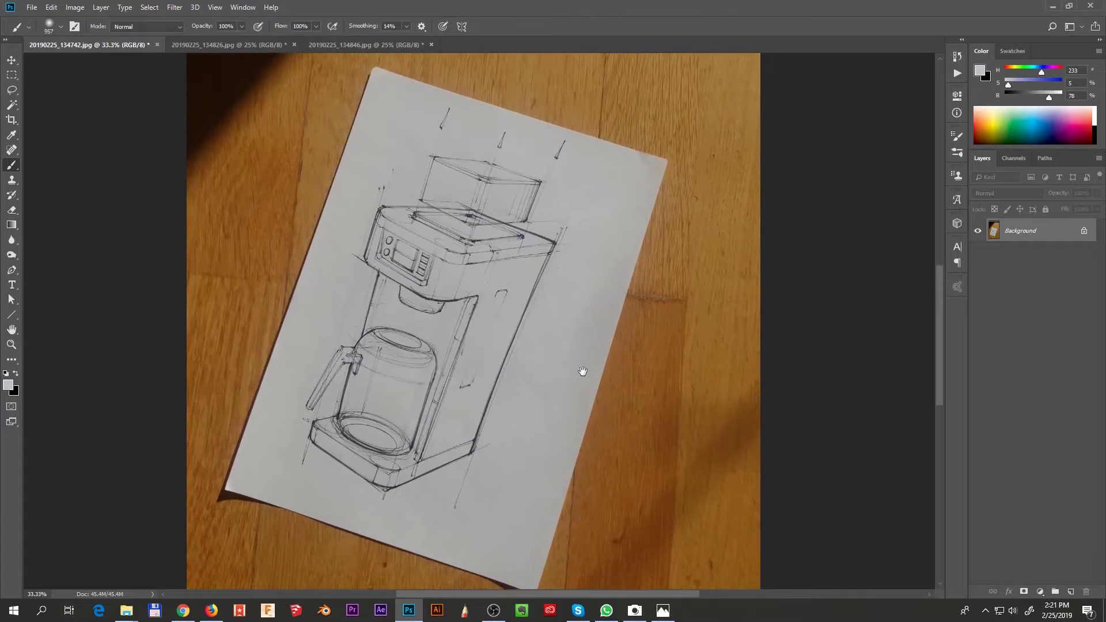
{"action": "left_click_drag", "start_coordinate": [571, 438], "coordinate": [573, 388]}
{"action": "left_click", "coordinate": [576, 322], "text": "ctrl"}
{"action": "left_click_drag", "start_coordinate": [576, 322], "coordinate": [612, 309]}
{"action": "left_click", "coordinate": [624, 312], "text": "alt"}
{"action": "left_click", "coordinate": [625, 313], "text": "alt"}
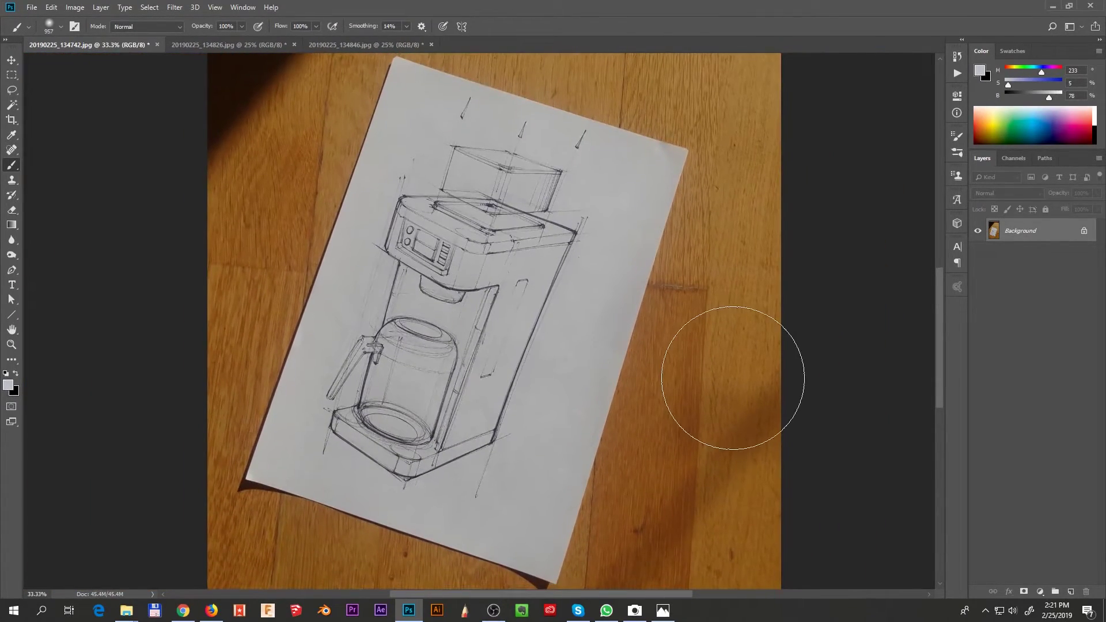
Try a Curves adjustment directly on the Background, raising the highlights and lowering the midtones to output 93 at input 113
{"action": "left_click", "coordinate": [75, 7]}
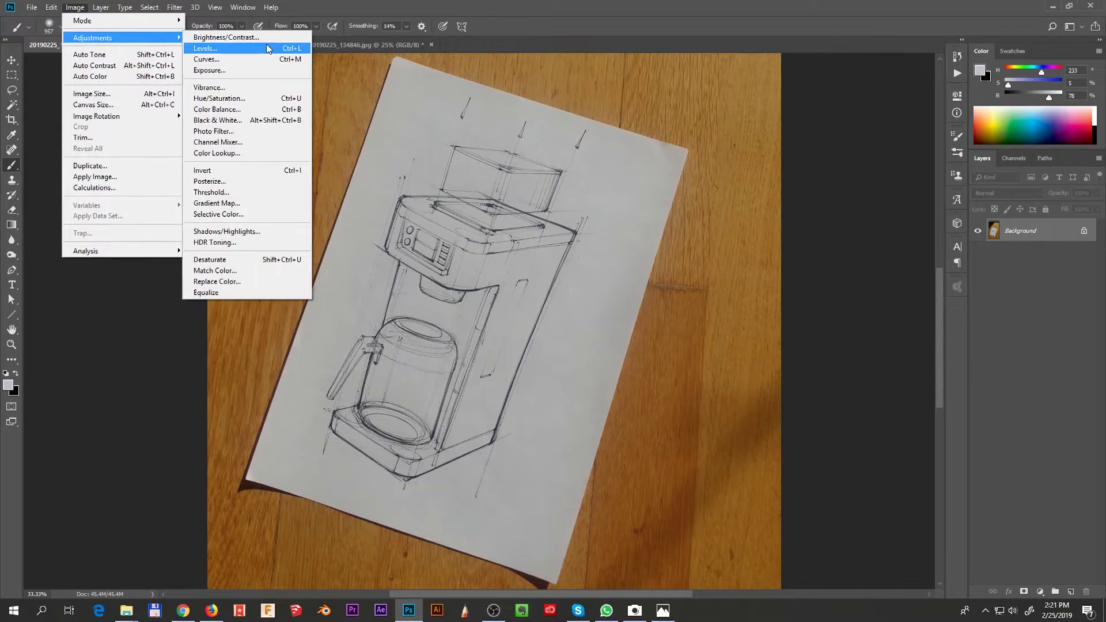
{"action": "left_click", "coordinate": [88, 8]}
{"action": "mouse_move", "coordinate": [116, 37]}
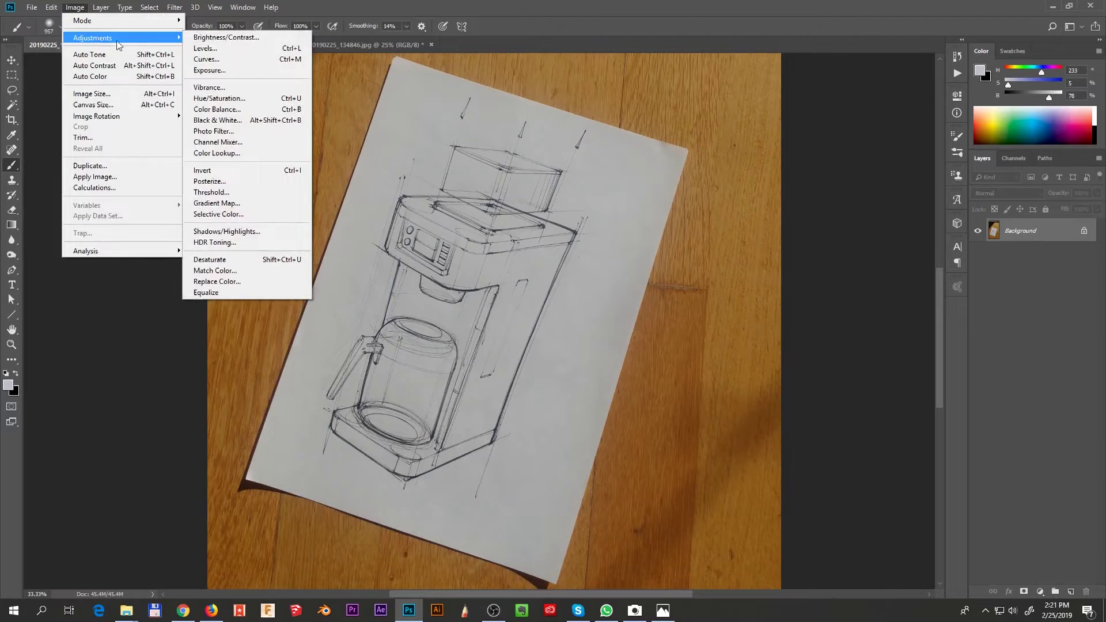
{"action": "left_click", "coordinate": [282, 60]}
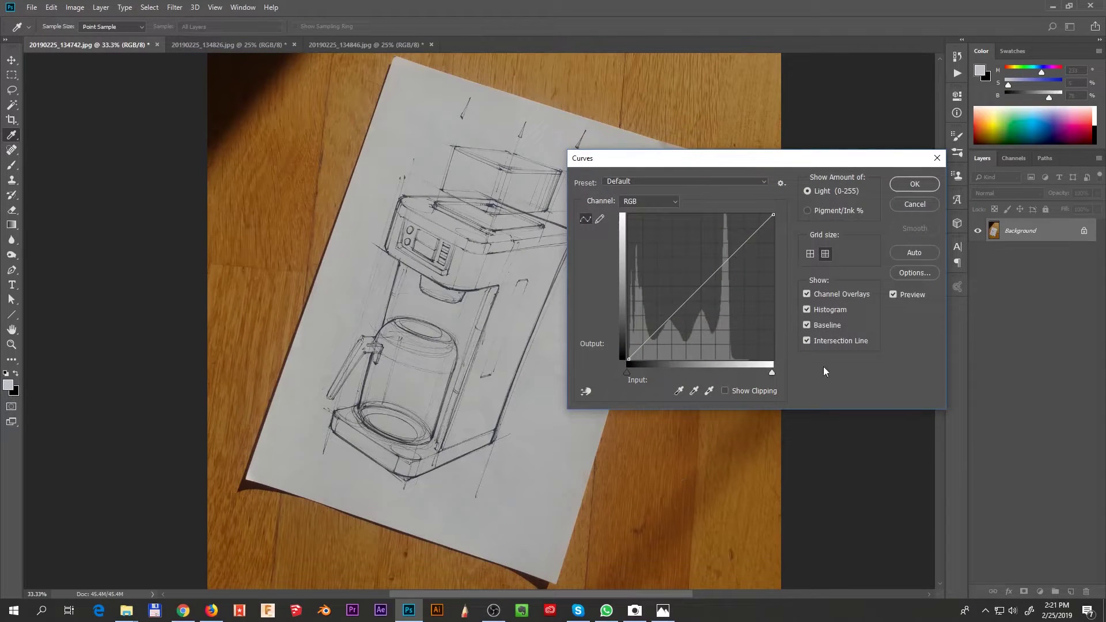
{"action": "left_click", "coordinate": [725, 261]}
{"action": "left_click_drag", "start_coordinate": [753, 232], "coordinate": [757, 224]}
{"action": "left_click_drag", "start_coordinate": [687, 303], "coordinate": [691, 307]}
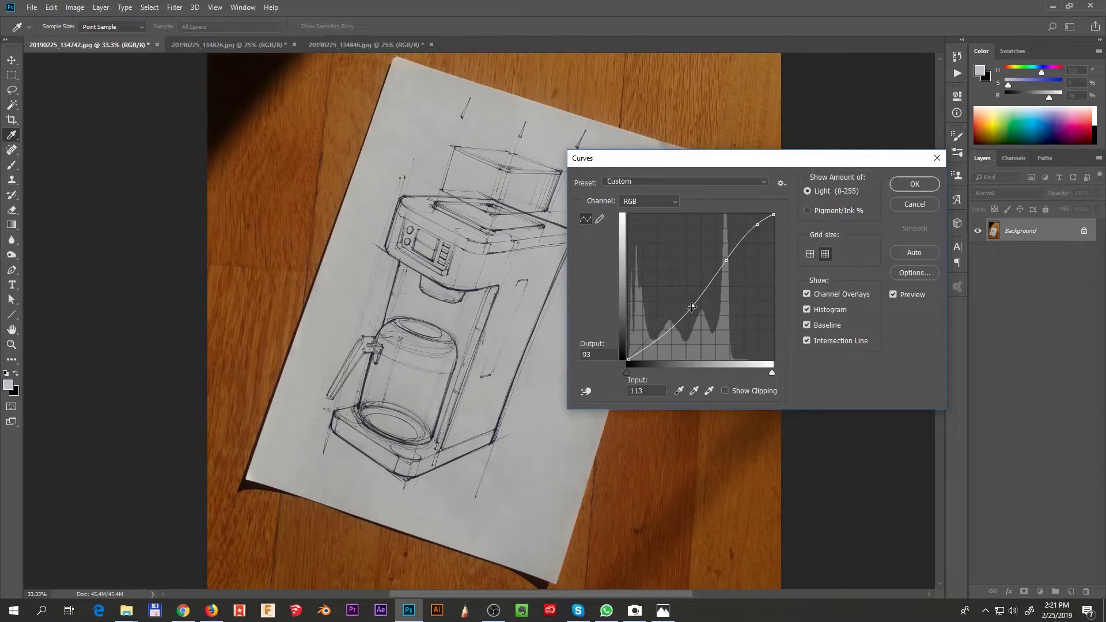
{"action": "left_click", "coordinate": [914, 184]}
{"action": "key", "text": "b"}
{"action": "scroll", "coordinate": [619, 356], "scroll_direction": "down", "scroll_amount": 1}
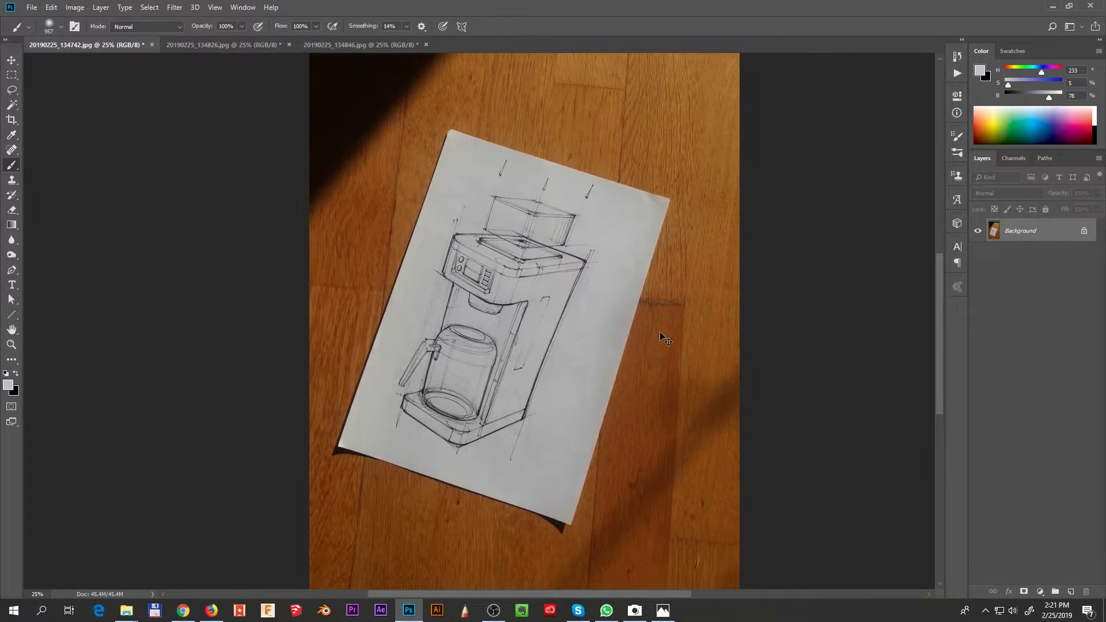
Compare the sketch with and without the Curves adjustment by undoing and redoing it
{"action": "key", "text": "ctrl+z"}
{"action": "key", "text": "ctrl+z"}
{"action": "scroll", "coordinate": [545, 320], "scroll_direction": "up", "scroll_amount": 2}
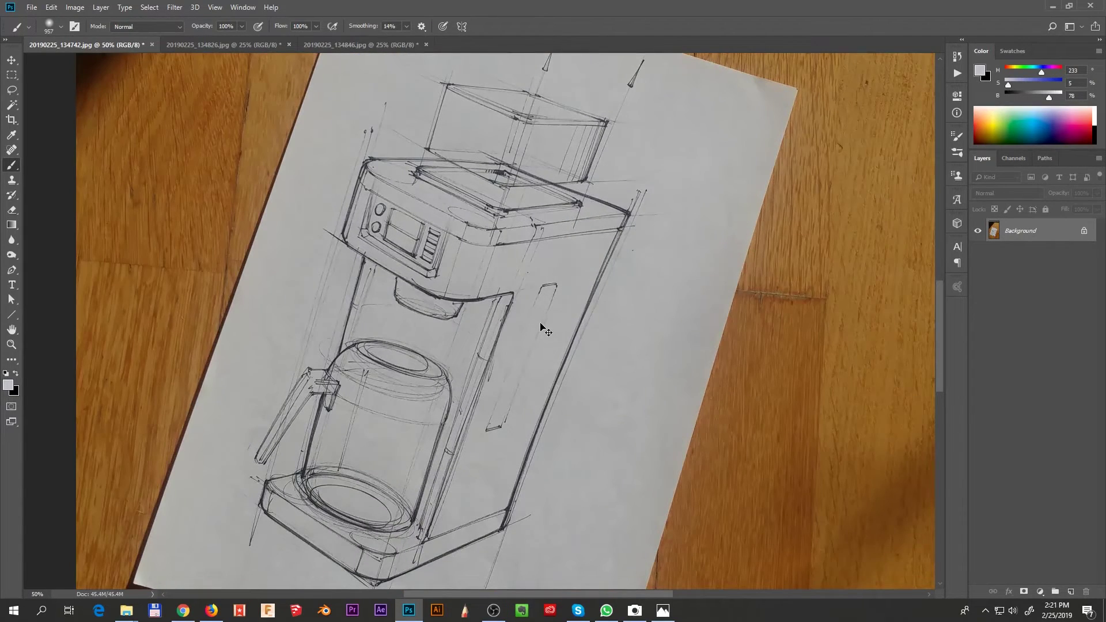
{"action": "scroll", "coordinate": [593, 383], "scroll_direction": "down", "scroll_amount": 1}
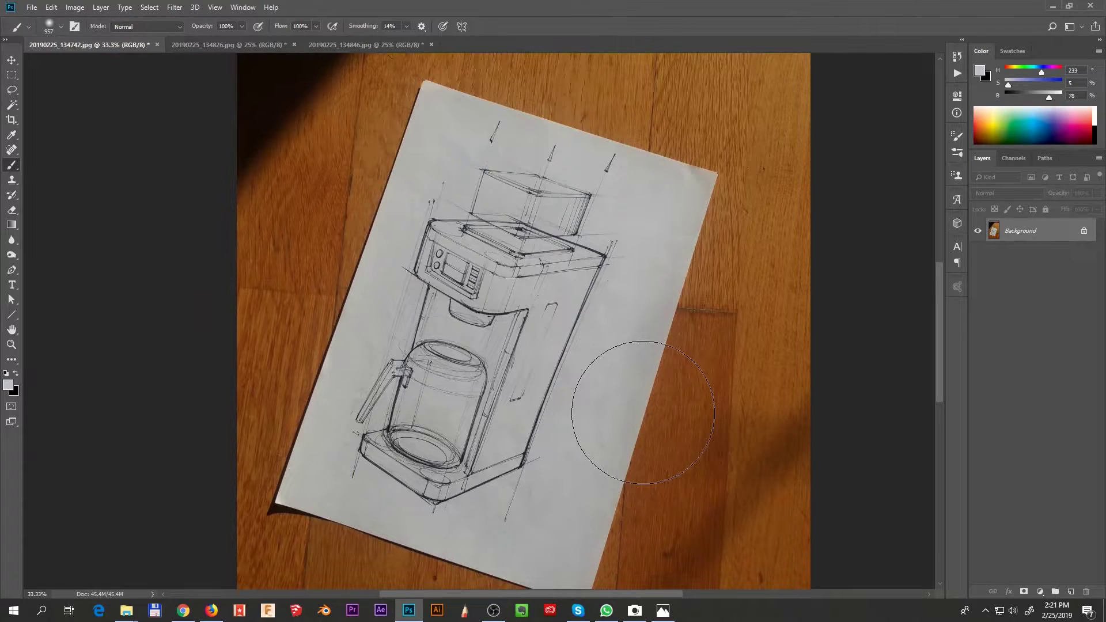
{"action": "scroll", "coordinate": [643, 413], "scroll_direction": "down", "scroll_amount": 1}
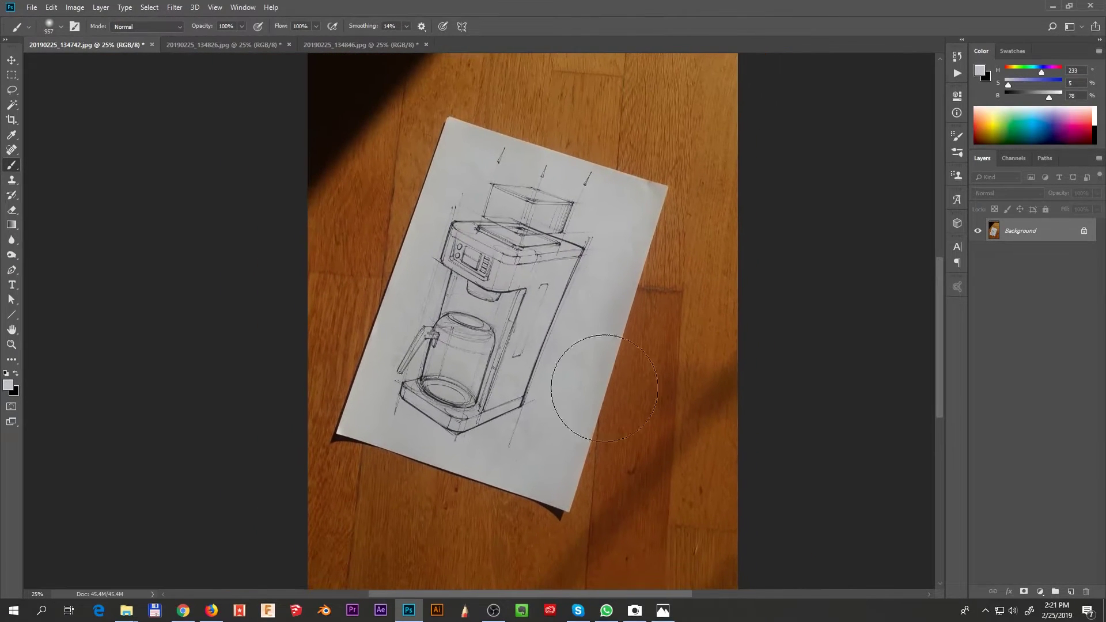
Copy the whole adjusted photo onto a new layer and roll the document back to its opened state
{"action": "key", "text": "ctrl+a"}
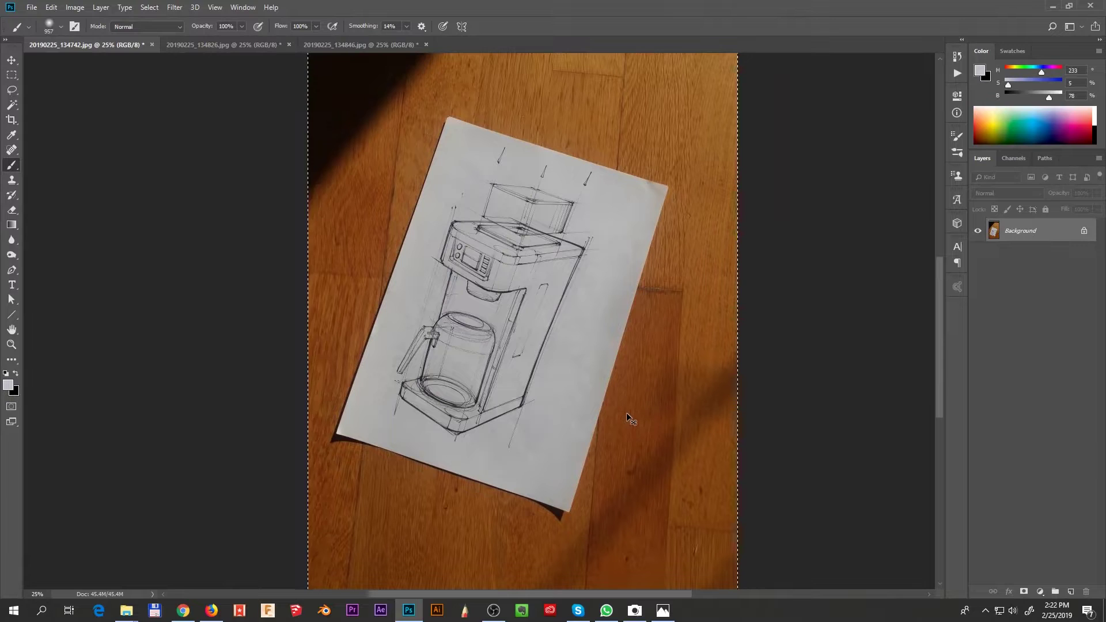
{"action": "key", "text": "ctrl+j"}
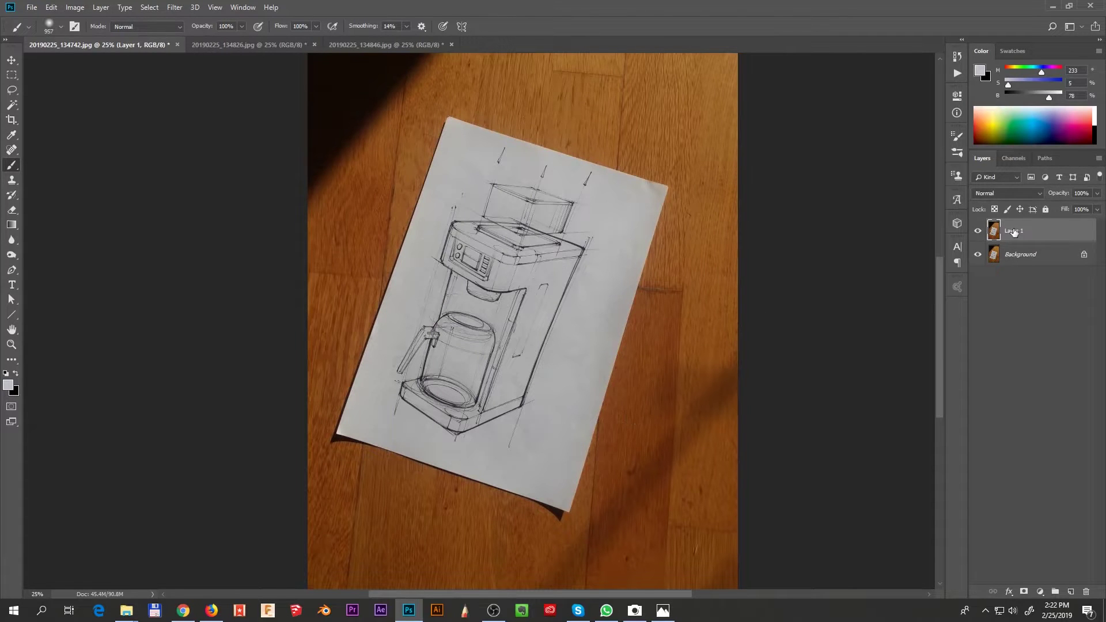
{"action": "left_click", "coordinate": [956, 55]}
{"action": "left_click", "coordinate": [956, 57]}
{"action": "left_click", "coordinate": [957, 57]}
{"action": "left_click", "coordinate": [901, 93]}
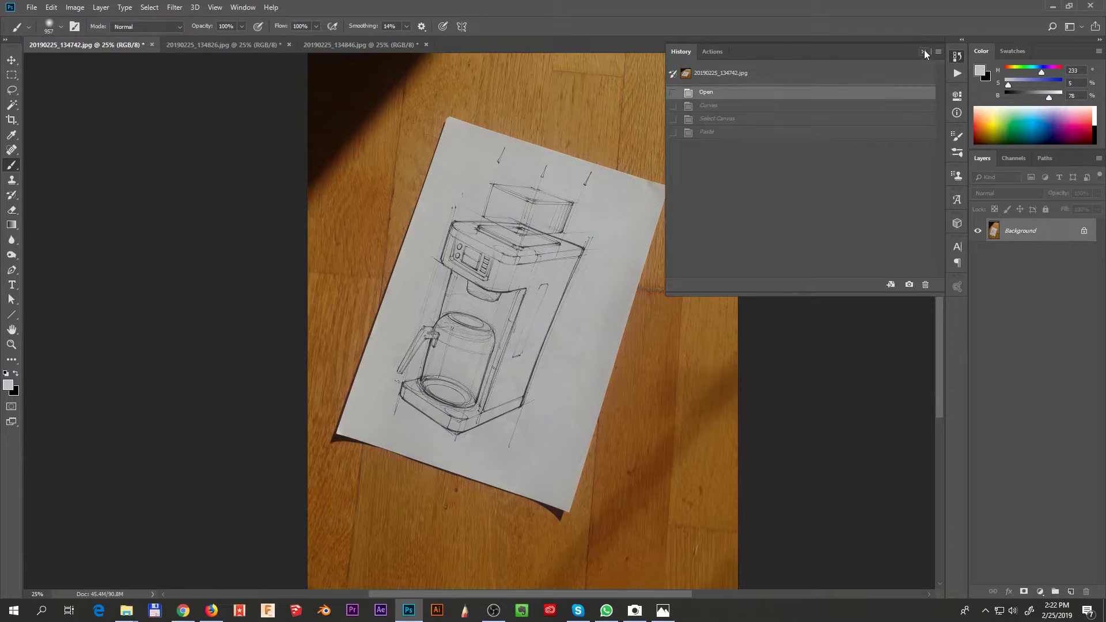
{"action": "left_click", "coordinate": [924, 52]}
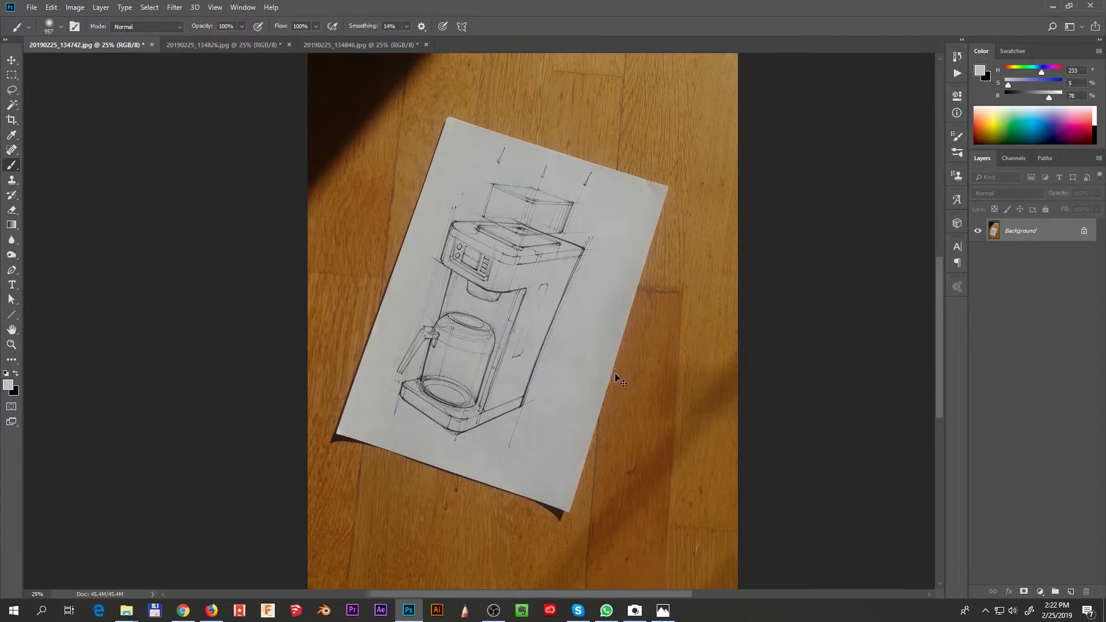
Duplicate the Background and apply Curves to the copy, raising the highlights to output 235 at input 221 and lowering the midtones
{"action": "key", "text": "ctrl+j"}
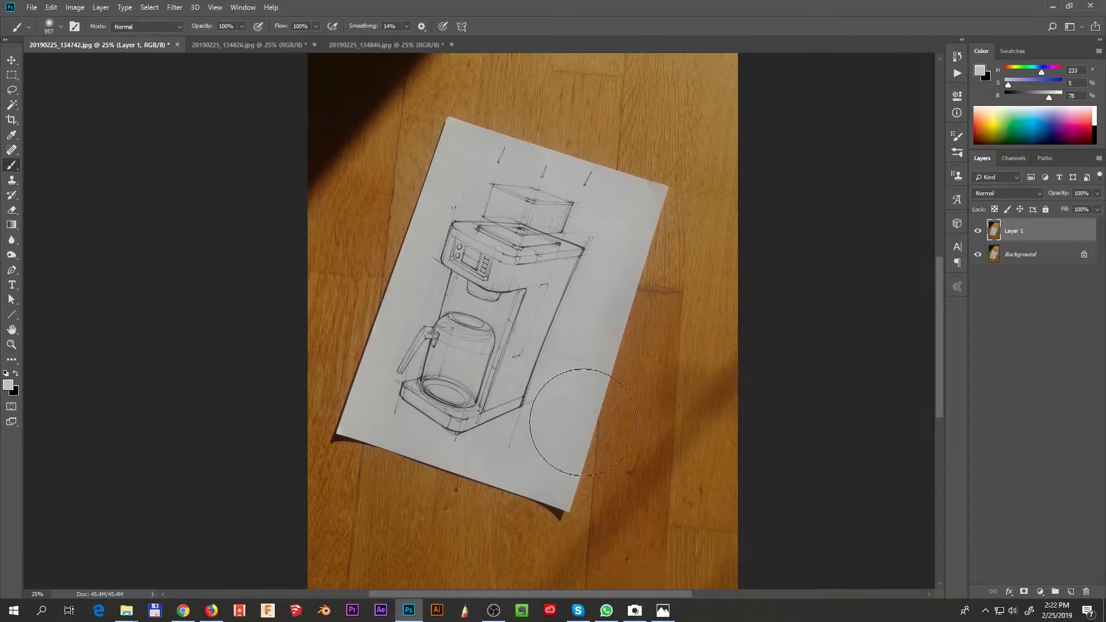
{"action": "key", "text": "ctrl+m"}
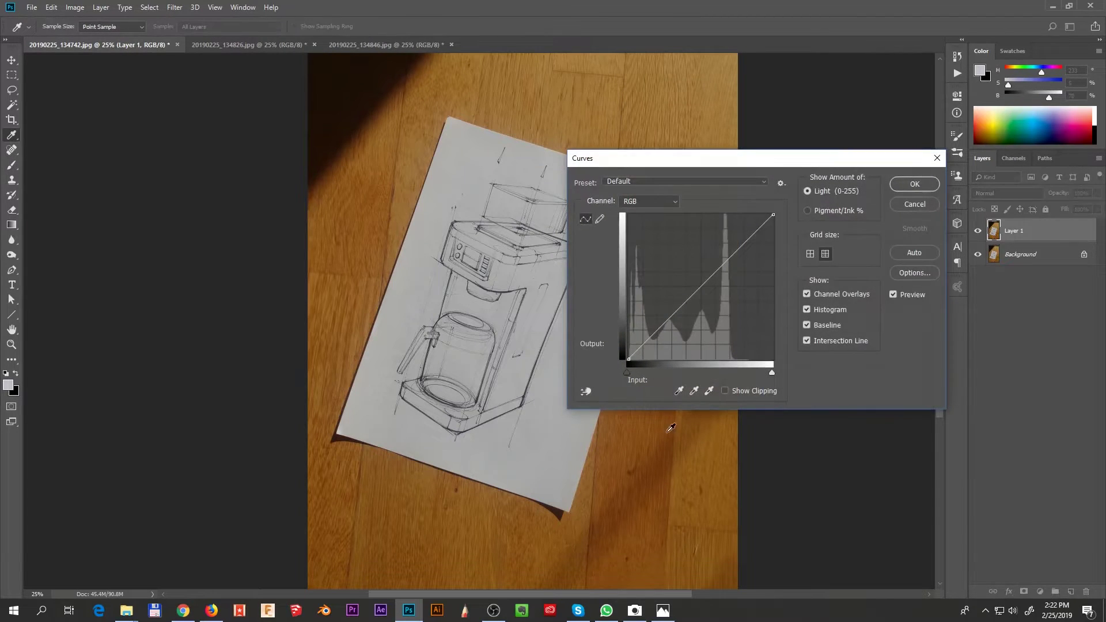
{"action": "left_click", "coordinate": [724, 262]}
{"action": "left_click_drag", "start_coordinate": [754, 232], "coordinate": [753, 226]}
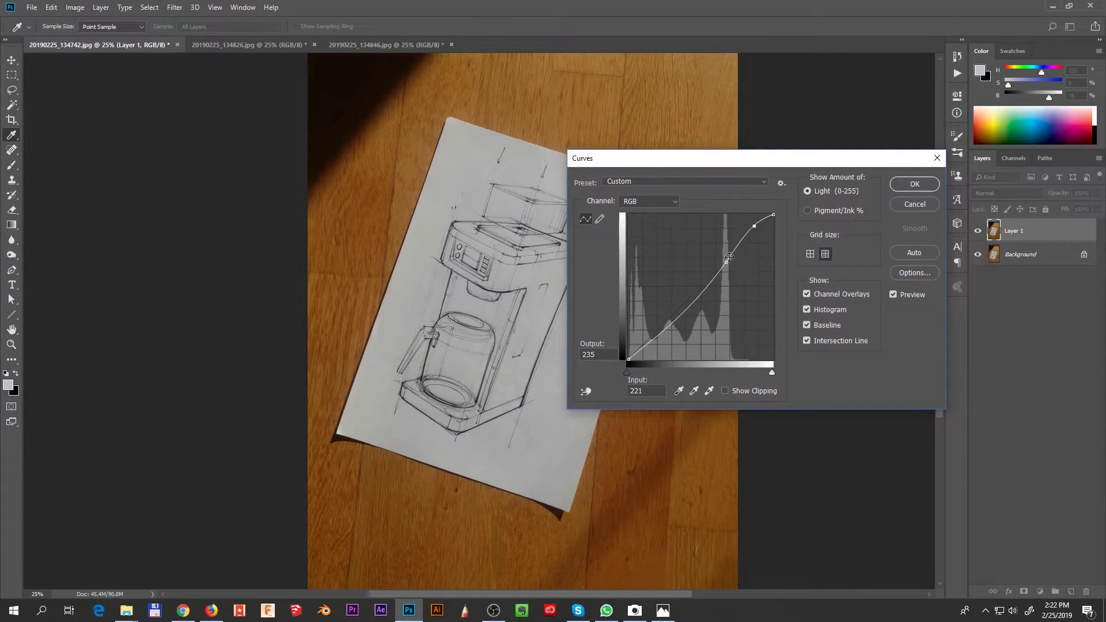
{"action": "left_click_drag", "start_coordinate": [688, 308], "coordinate": [688, 312]}
{"action": "left_click", "coordinate": [916, 185]}
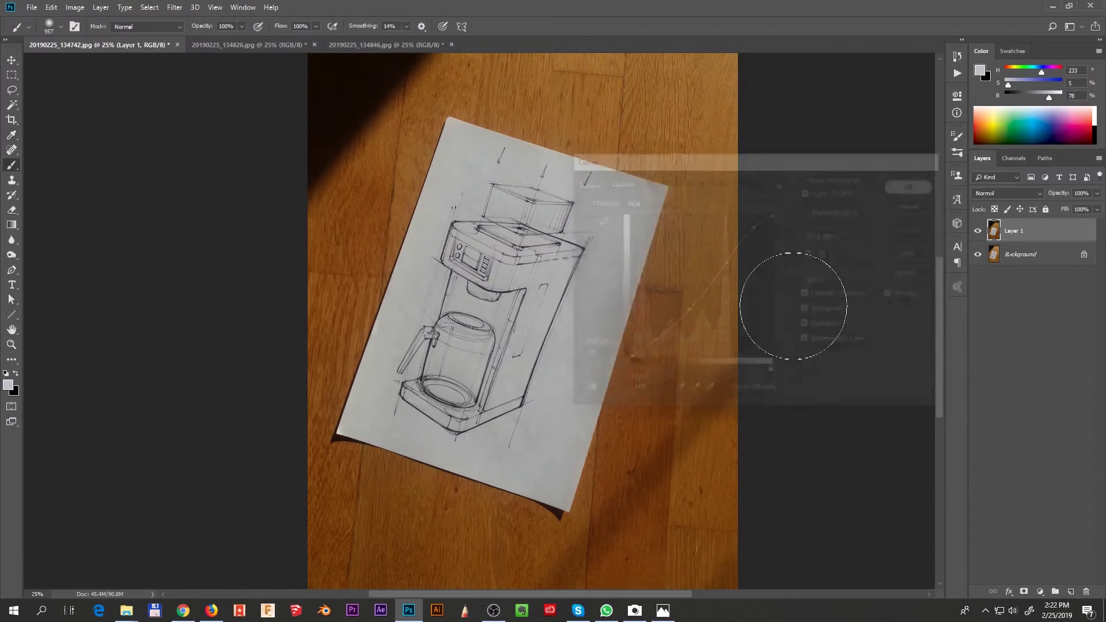
Compare the sketch before and after the Curves adjustment by toggling the visibility of Layer 1, overall and up close
{"action": "left_click", "coordinate": [977, 232]}
{"action": "left_click", "coordinate": [978, 231]}
{"action": "left_click_drag", "start_coordinate": [494, 288], "coordinate": [792, 231]}
{"action": "key", "text": "ctrl+plus"}
{"action": "left_click", "coordinate": [975, 232]}
{"action": "left_click", "coordinate": [975, 232]}
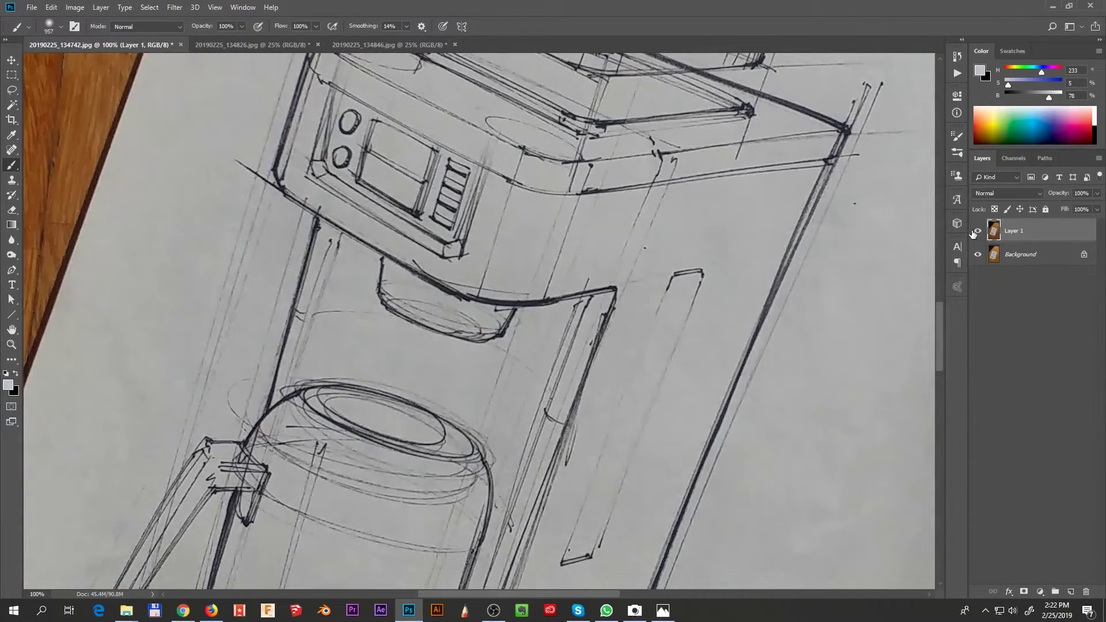
{"action": "left_click", "coordinate": [974, 232]}
{"action": "left_click_drag", "start_coordinate": [735, 336], "coordinate": [553, 335]}
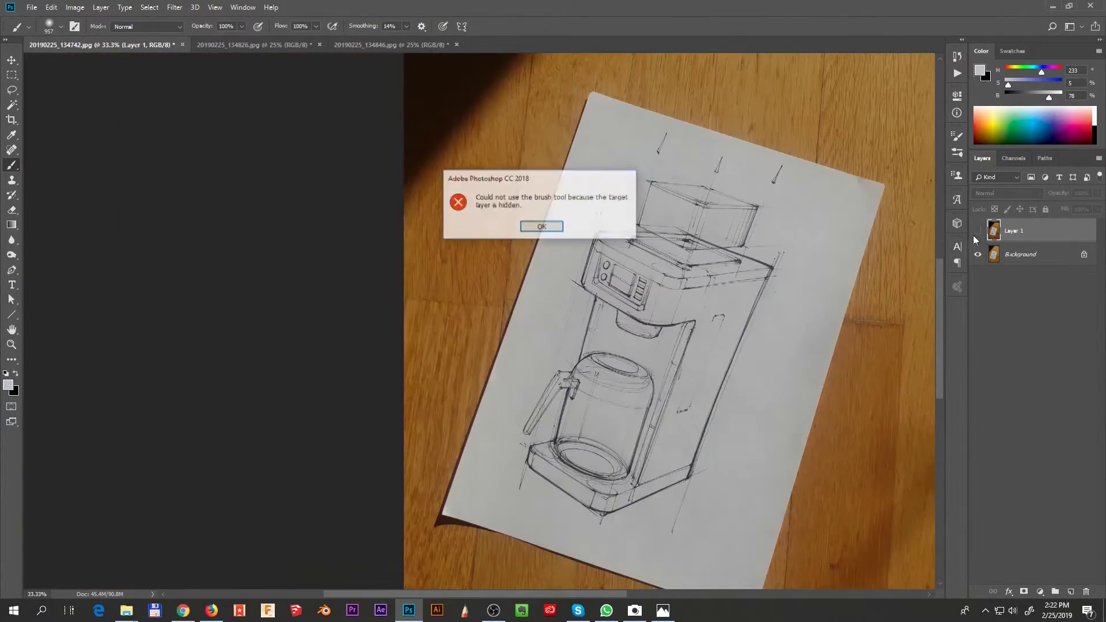
{"action": "left_click", "coordinate": [971, 231]}
{"action": "left_click", "coordinate": [551, 227]}
{"action": "left_click", "coordinate": [974, 233]}
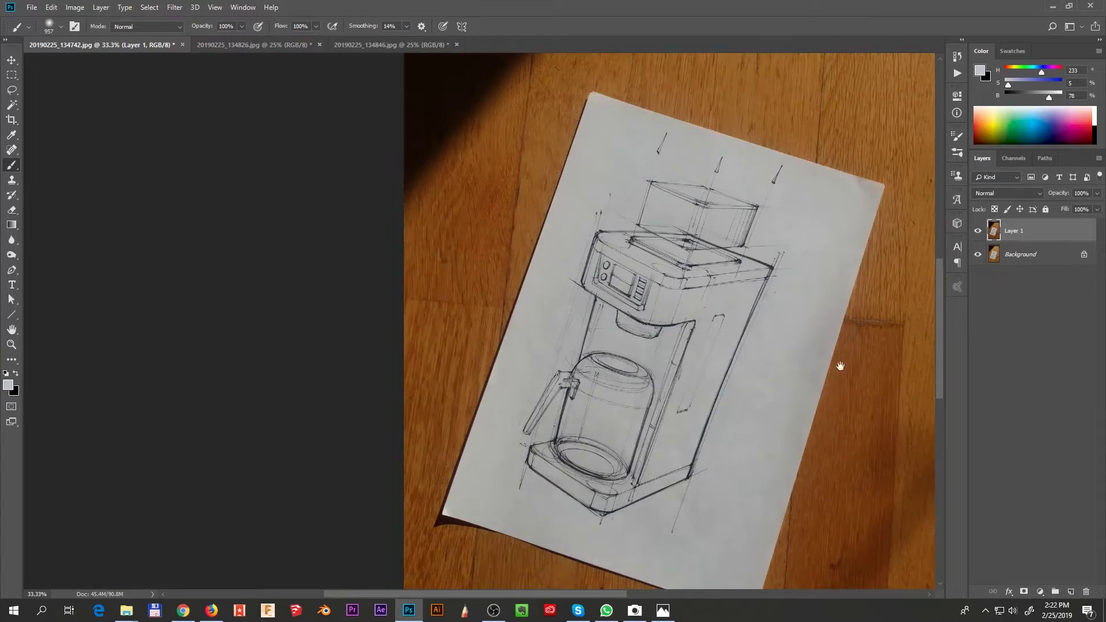
{"action": "left_click_drag", "start_coordinate": [803, 403], "coordinate": [689, 368]}
{"action": "scroll", "coordinate": [690, 367], "scroll_direction": "down", "scroll_amount": 1}
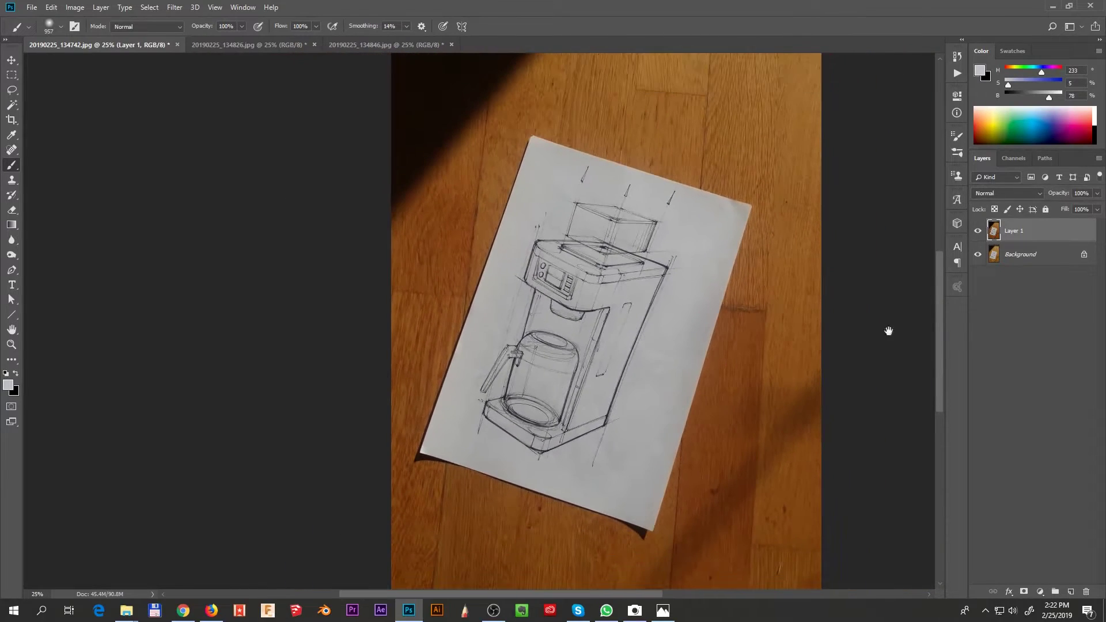
Add a layer mask to Layer 1 and paint it black over the wooden floor around the paper
{"action": "left_click", "coordinate": [1024, 592]}
{"action": "scroll", "coordinate": [693, 378], "scroll_direction": "up", "scroll_amount": 1}
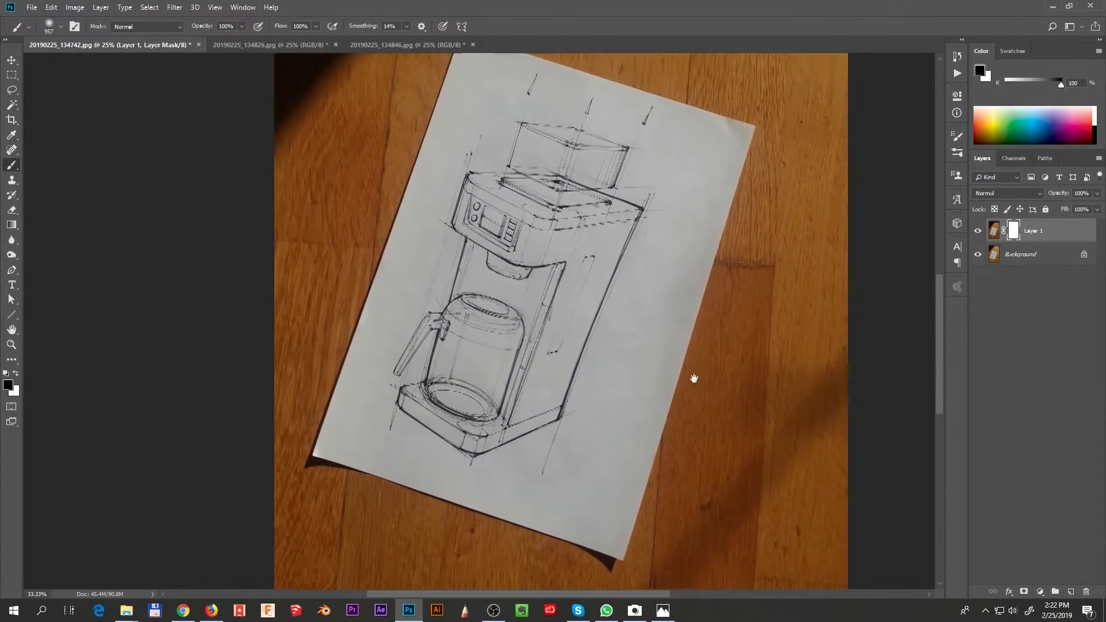
{"action": "scroll", "coordinate": [687, 367], "scroll_direction": "down", "scroll_amount": 1}
{"action": "scroll", "coordinate": [685, 374], "scroll_direction": "down", "scroll_amount": 1}
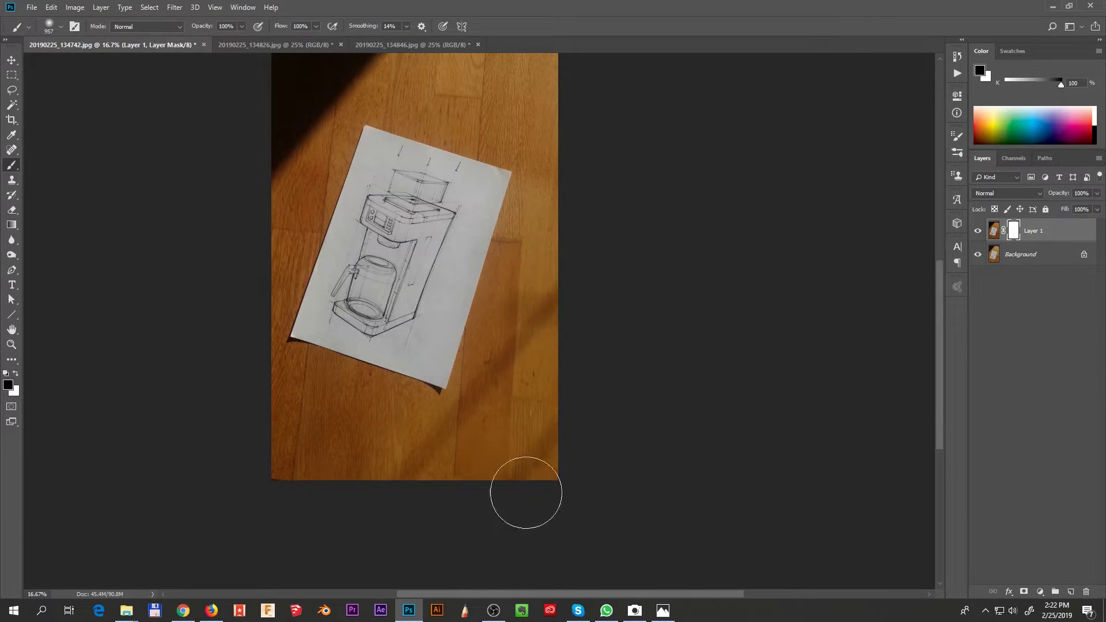
{"action": "mouse_move", "coordinate": [270, 380]}
{"action": "left_mouse_down"}
{"action": "mouse_move", "coordinate": [281, 209]}
{"action": "mouse_move", "coordinate": [324, 151]}
{"action": "left_mouse_up"}
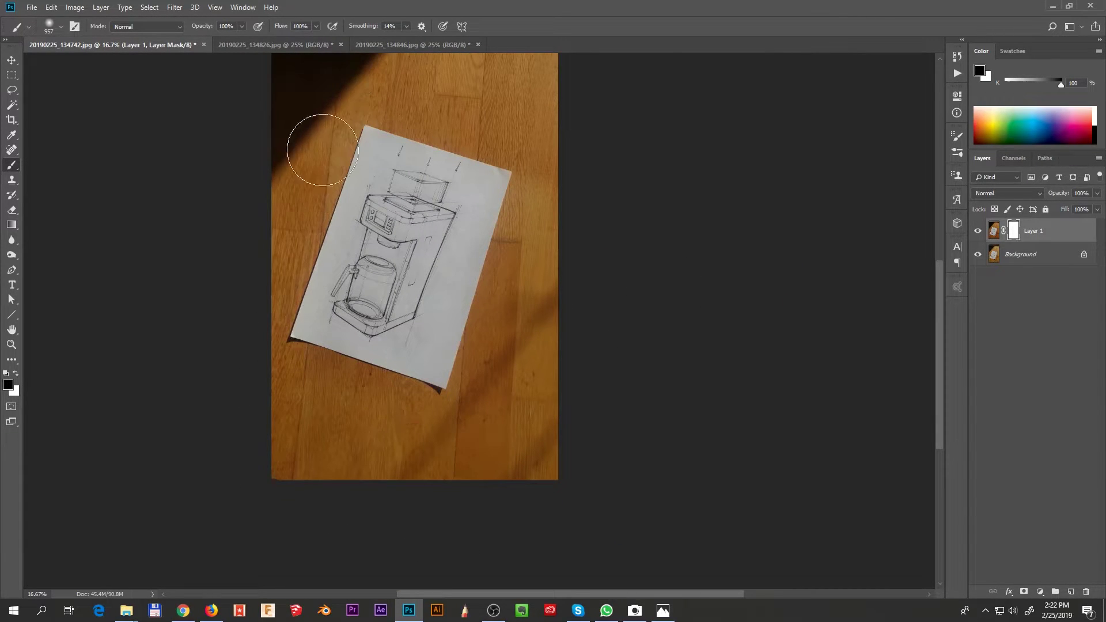
{"action": "mouse_move", "coordinate": [475, 376]}
{"action": "left_mouse_down"}
{"action": "mouse_move", "coordinate": [487, 524]}
{"action": "mouse_move", "coordinate": [487, 513]}
{"action": "left_mouse_up"}
{"action": "mouse_move", "coordinate": [329, 232]}
{"action": "left_mouse_down"}
{"action": "mouse_move", "coordinate": [605, 59]}
{"action": "mouse_move", "coordinate": [400, 234]}
{"action": "mouse_move", "coordinate": [595, 132]}
{"action": "mouse_move", "coordinate": [492, 485]}
{"action": "mouse_move", "coordinate": [635, 286]}
{"action": "left_mouse_up"}
{"action": "left_click_drag", "start_coordinate": [639, 451], "coordinate": [685, 311]}
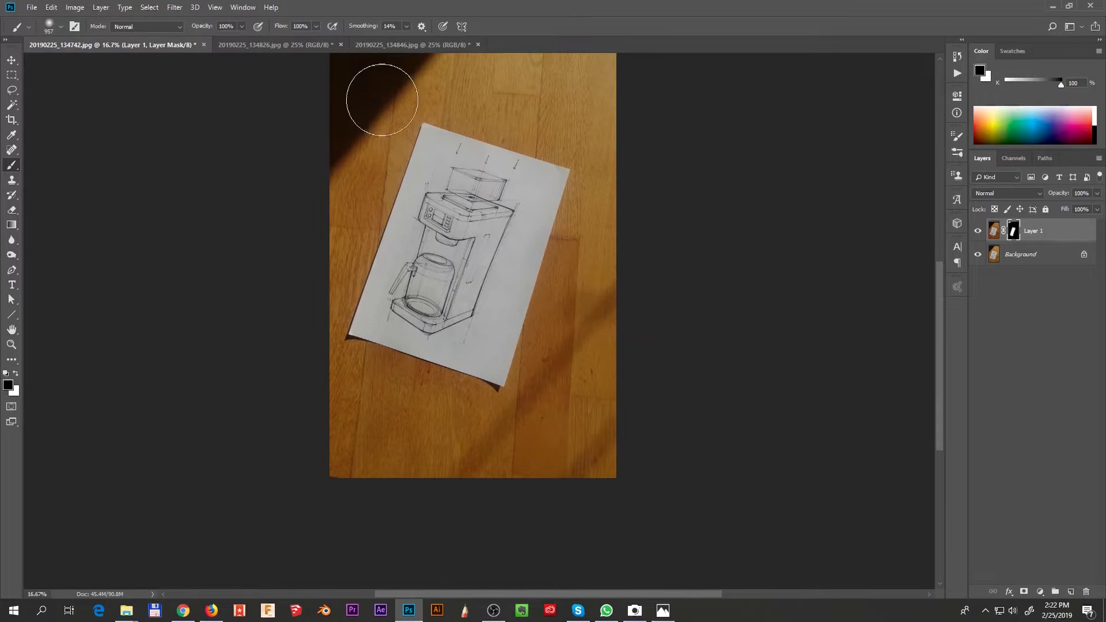
{"action": "mouse_move", "coordinate": [573, 301]}
{"action": "left_mouse_down"}
{"action": "mouse_move", "coordinate": [618, 416]}
{"action": "mouse_move", "coordinate": [630, 369]}
{"action": "left_mouse_up"}
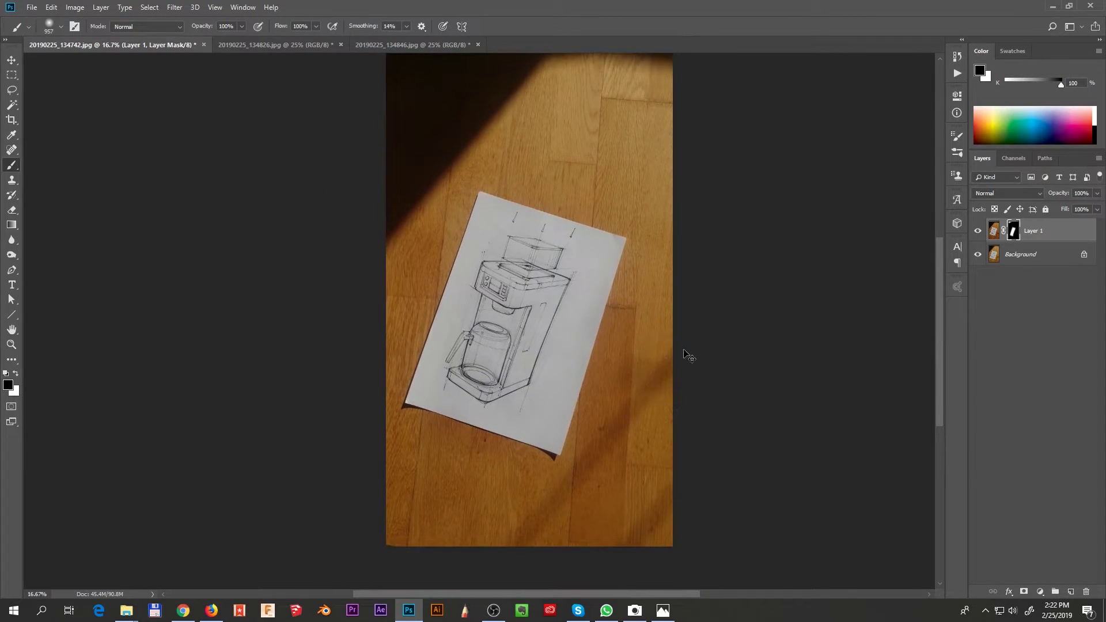
Create a merged copy of all visible content as a new layer above Layer 1
{"action": "key", "text": "ctrl+a"}
{"action": "key", "text": "ctrl+d"}
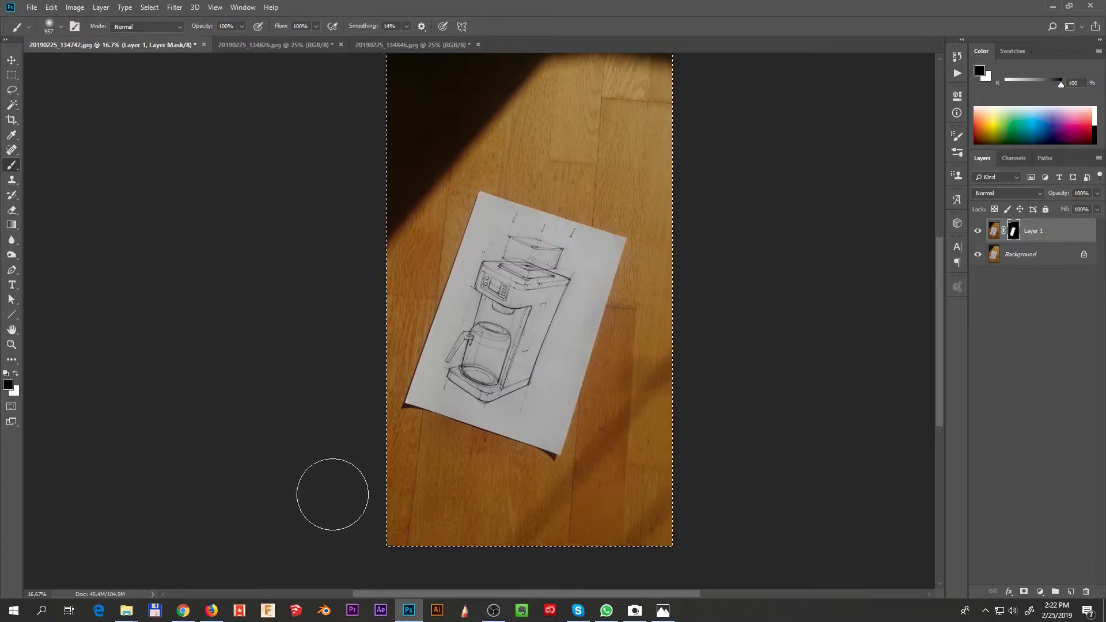
{"action": "mouse_move", "coordinate": [677, 339]}
{"action": "left_mouse_down"}
{"action": "mouse_move", "coordinate": [663, 388]}
{"action": "mouse_move", "coordinate": [660, 370]}
{"action": "left_mouse_up"}
{"action": "key", "text": "ctrl+a"}
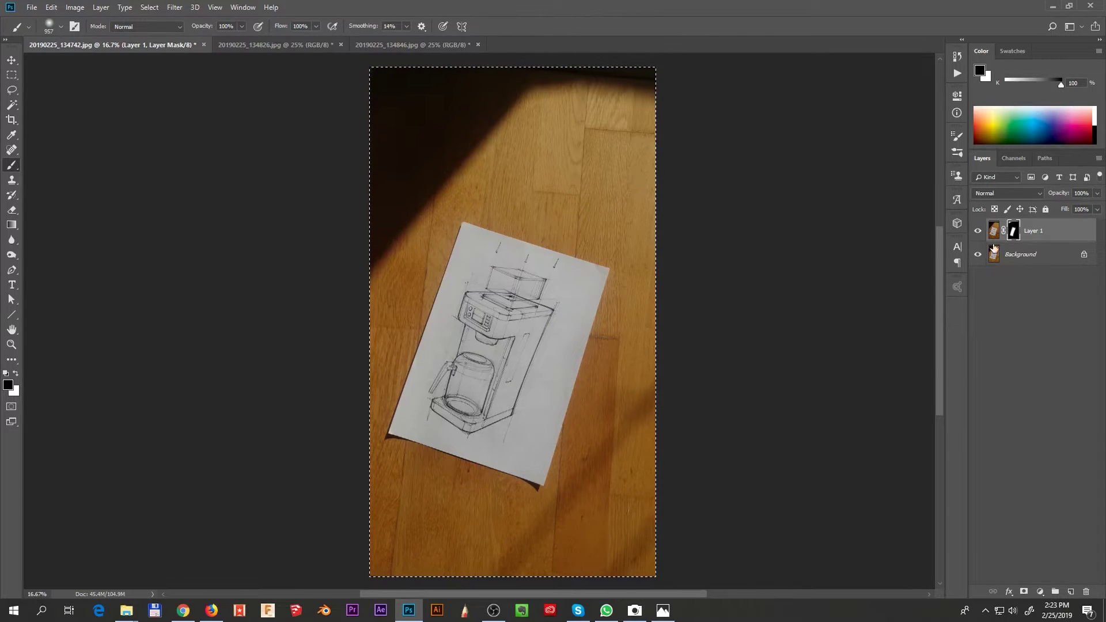
{"action": "left_click", "coordinate": [994, 231]}
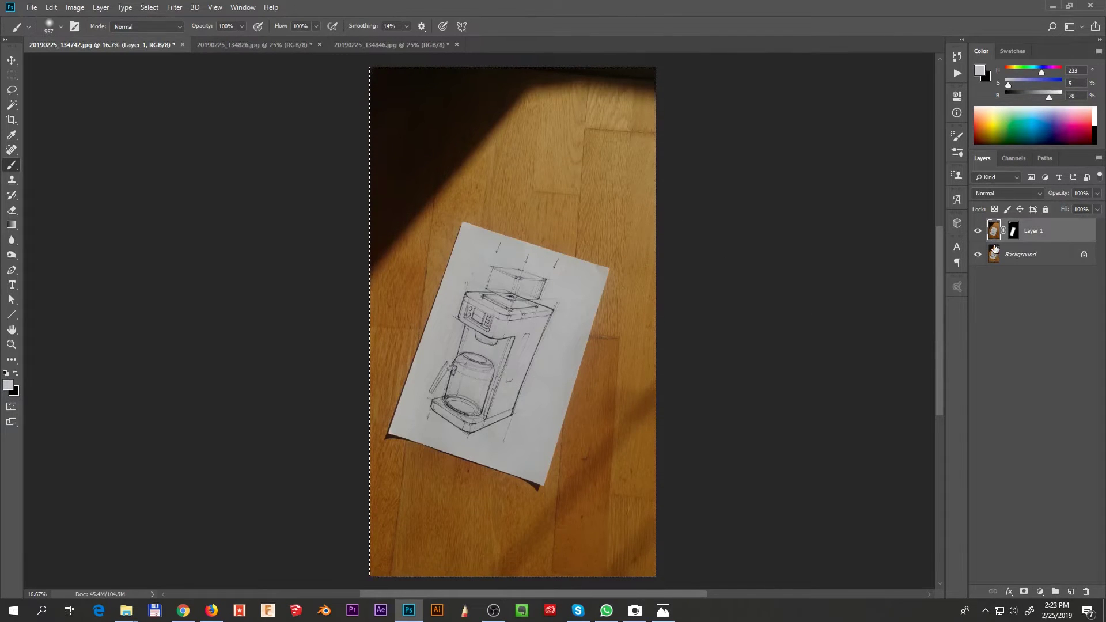
{"action": "key", "text": "ctrl+shift+alt+e"}
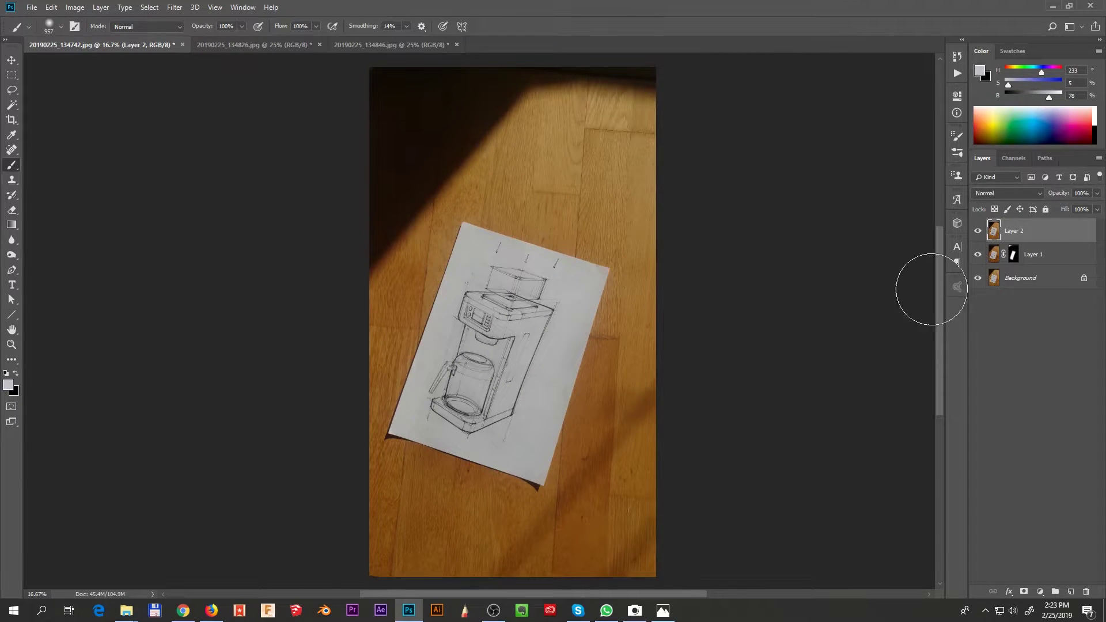
{"action": "scroll", "coordinate": [572, 407], "scroll_direction": "up", "scroll_amount": 2}
{"action": "left_click_drag", "start_coordinate": [590, 415], "coordinate": [601, 381]}
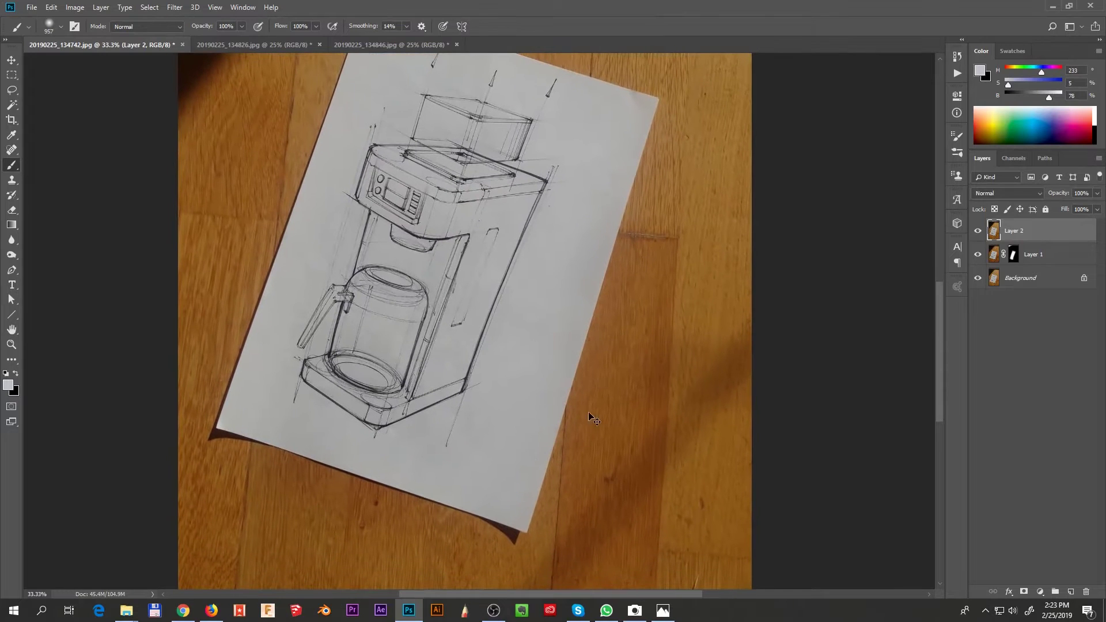
Apply Curves to Layer 2, sampling the blank paper beside the coffee maker's lower body as the white point
{"action": "key", "text": "ctrl+m"}
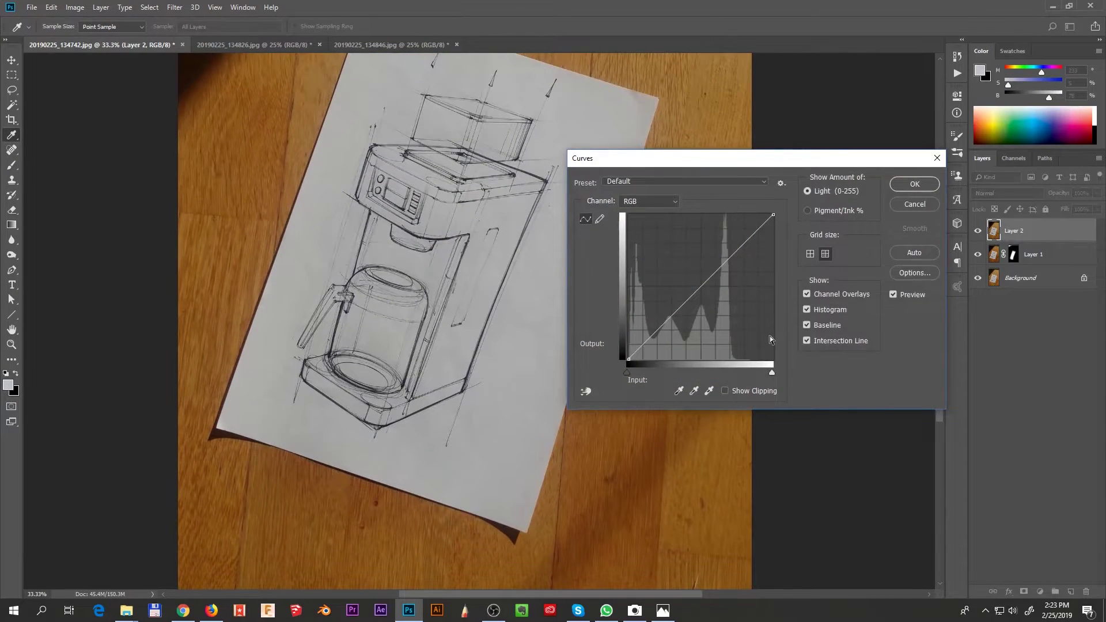
{"action": "left_click", "coordinate": [708, 392]}
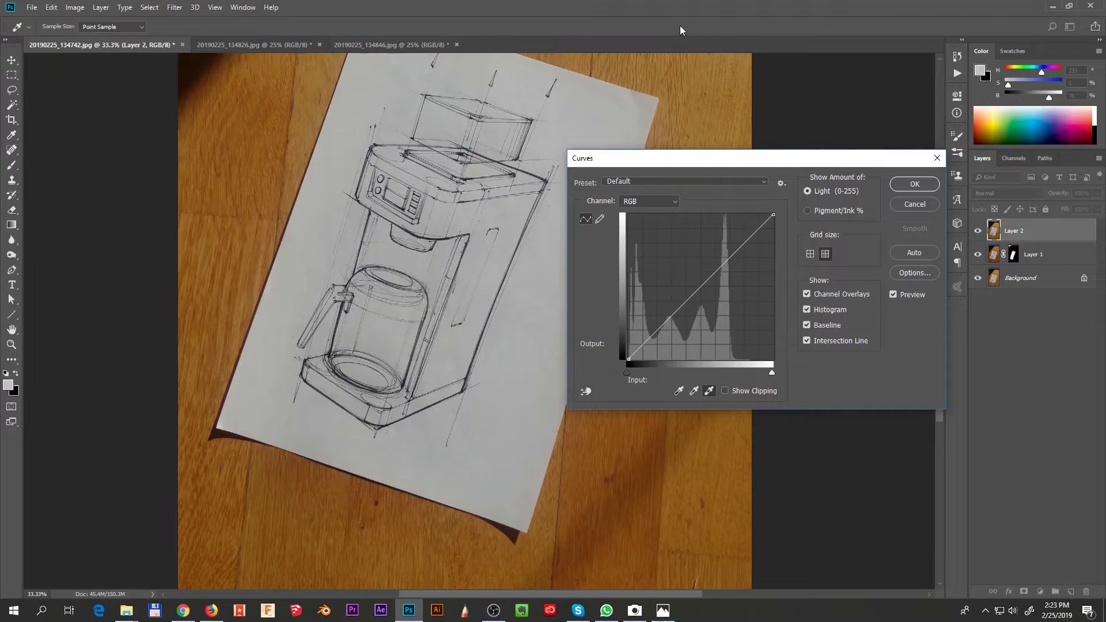
{"action": "left_click", "coordinate": [510, 369]}
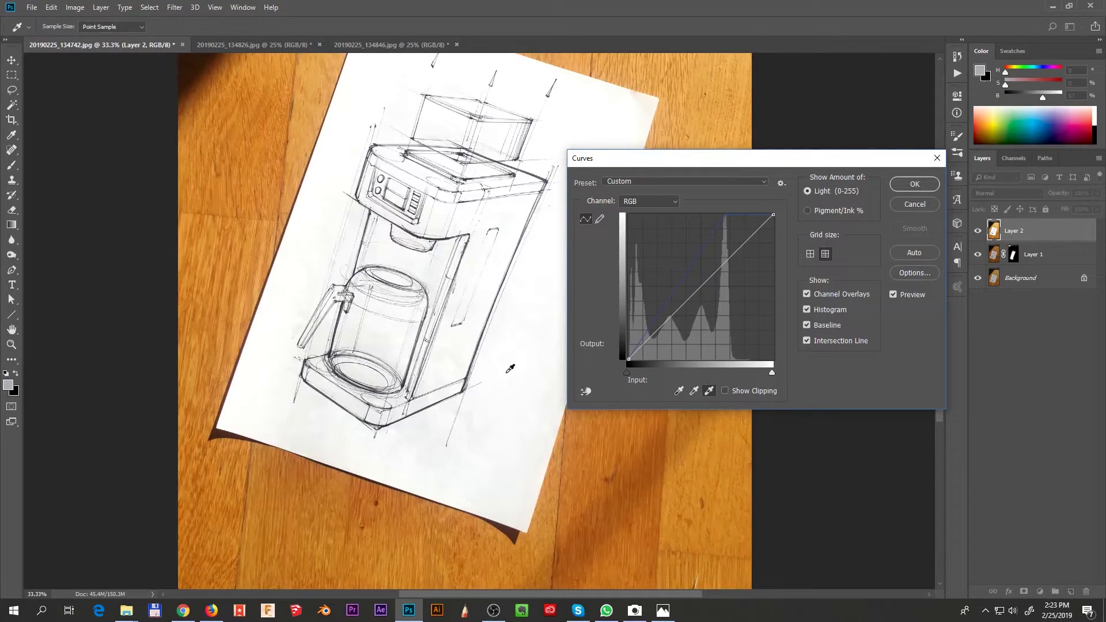
{"action": "left_click", "coordinate": [914, 184]}
Compare the sketch before and after the white-point adjustment on Layer 2, both overall and up close
{"action": "key", "text": "b"}
{"action": "key", "text": "ctrl+minus"}
{"action": "key", "text": "ctrl+z"}
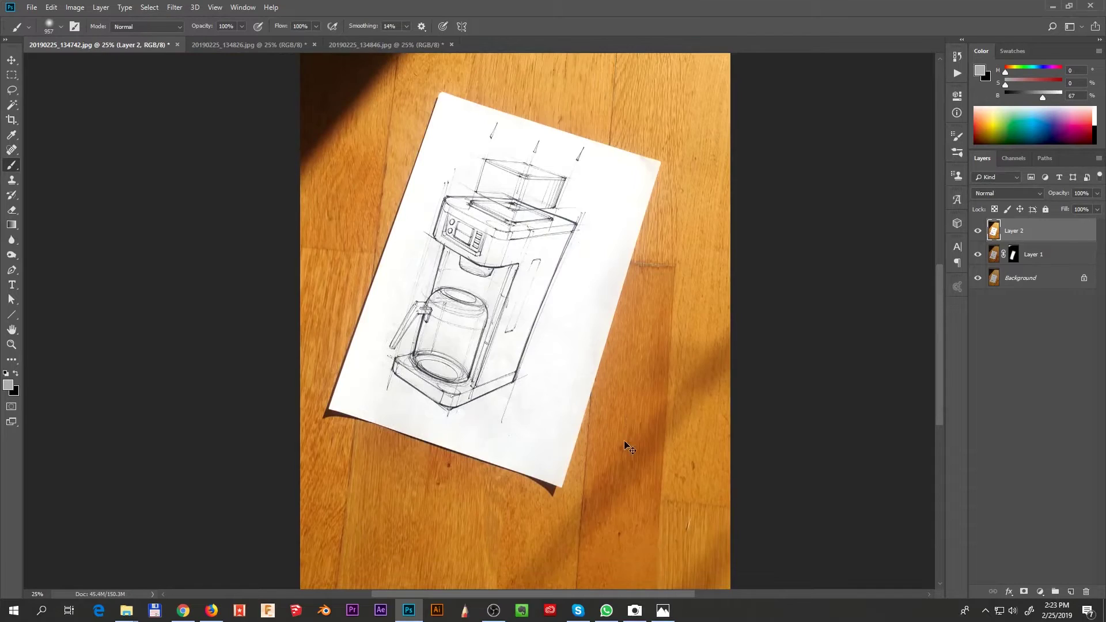
{"action": "key", "text": "ctrl+z"}
{"action": "key", "text": "ctrl+shift+z"}
{"action": "left_click_drag", "start_coordinate": [624, 392], "coordinate": [651, 445]}
{"action": "key", "text": "ctrl+z"}
{"action": "key", "text": "ctrl+z"}
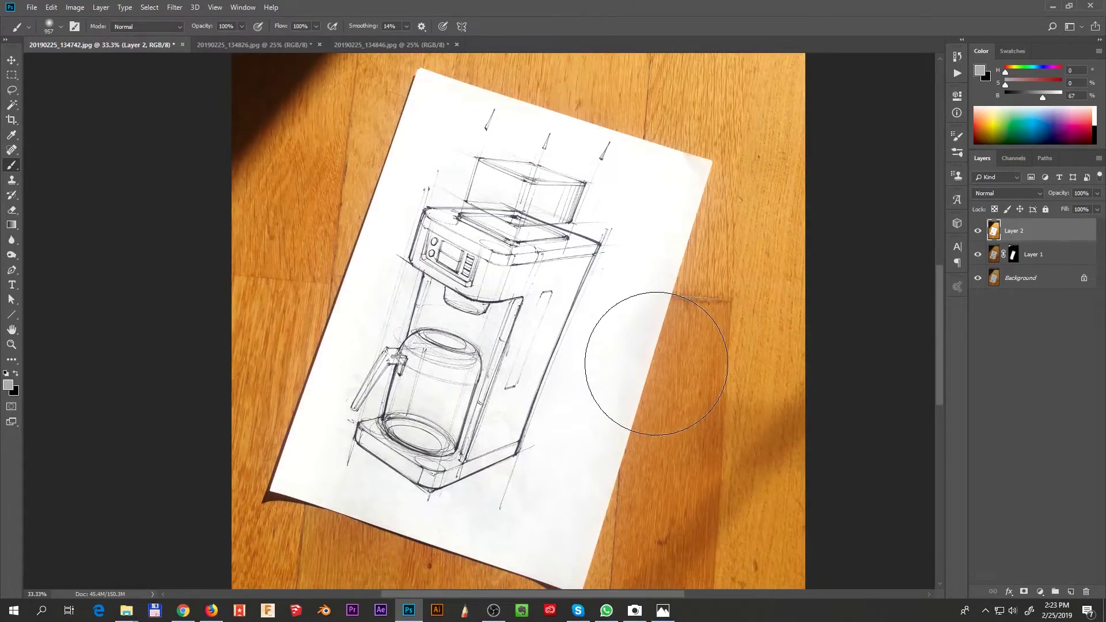
{"action": "key", "text": "ctrl+z"}
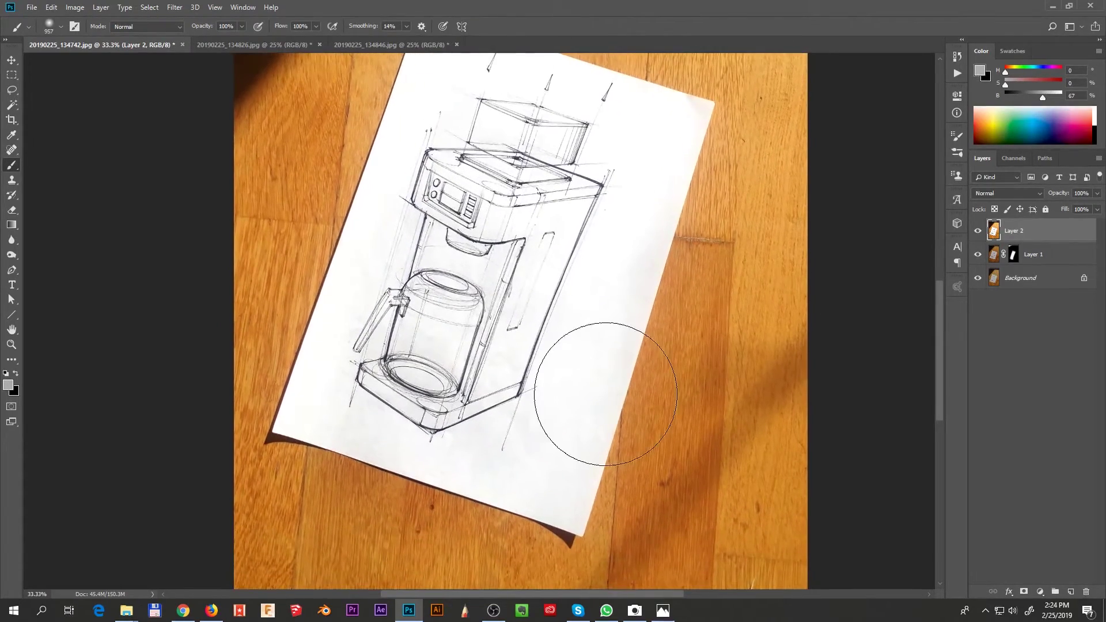
{"action": "left_click", "coordinate": [498, 366], "text": "ctrl"}
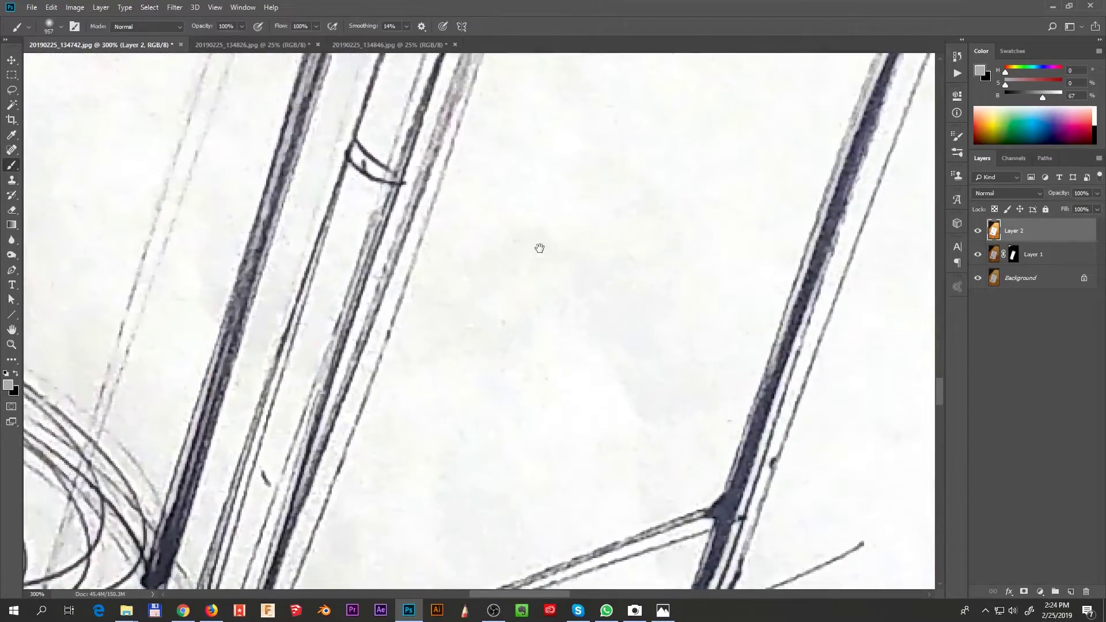
{"action": "left_click", "coordinate": [560, 324], "text": "alt"}
{"action": "mouse_move", "coordinate": [584, 393]}
{"action": "left_mouse_down"}
{"action": "mouse_move", "coordinate": [538, 469]}
{"action": "mouse_move", "coordinate": [543, 461]}
{"action": "left_mouse_up"}
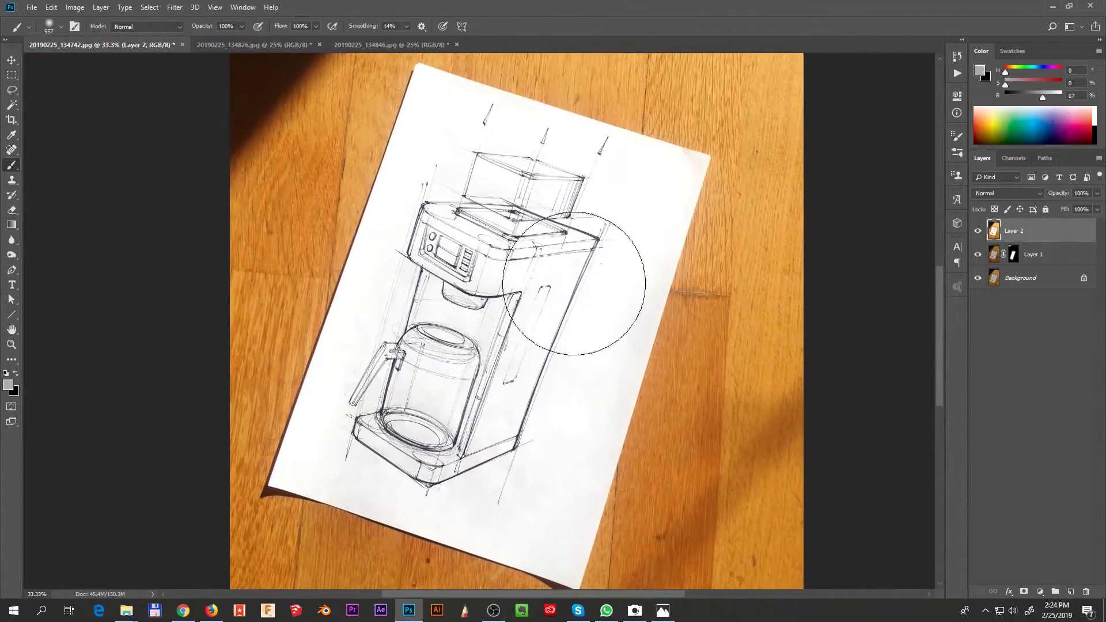
{"action": "left_click", "coordinate": [977, 230]}
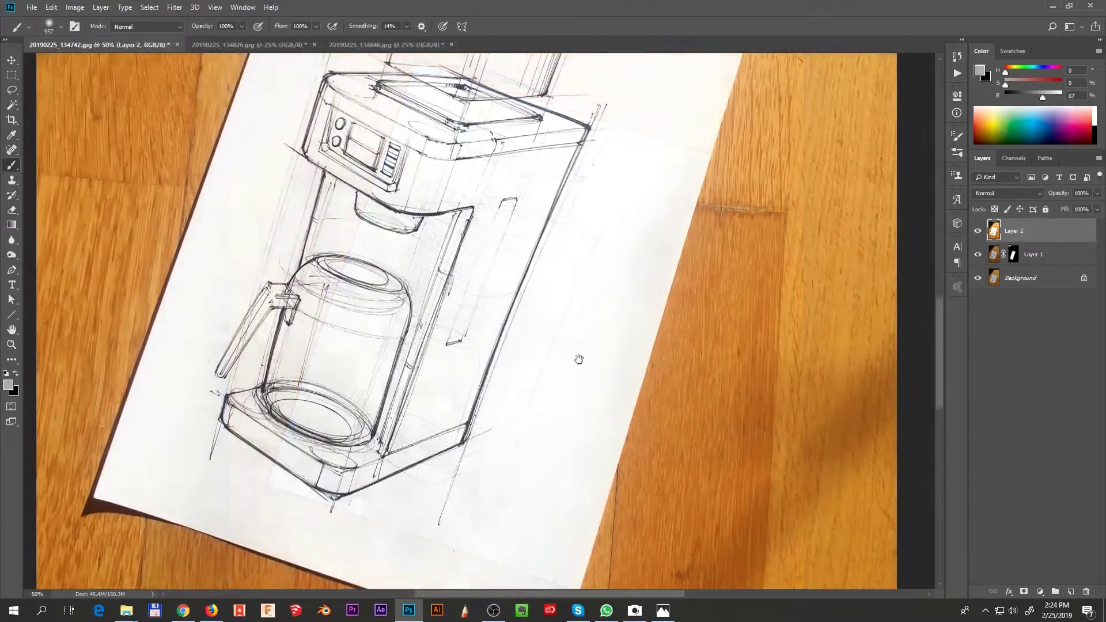
{"action": "left_click_drag", "start_coordinate": [578, 359], "coordinate": [585, 326]}
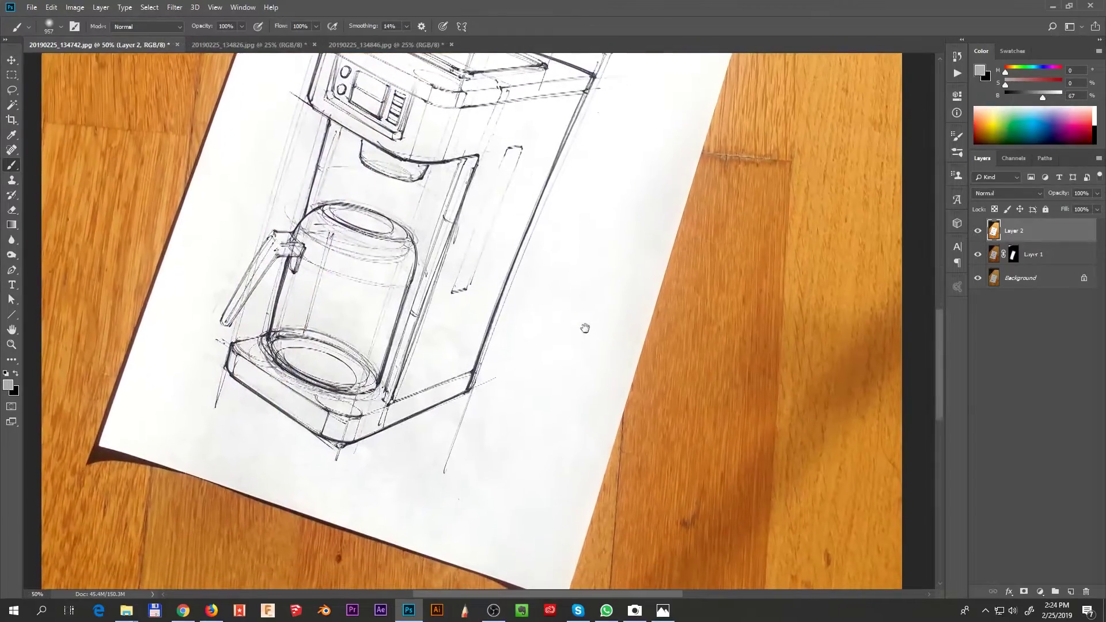
Try a second Curves adjustment on Layer 2, sampling white points on the paper below the coffee maker's base
{"action": "left_click", "coordinate": [412, 427], "text": "ctrl"}
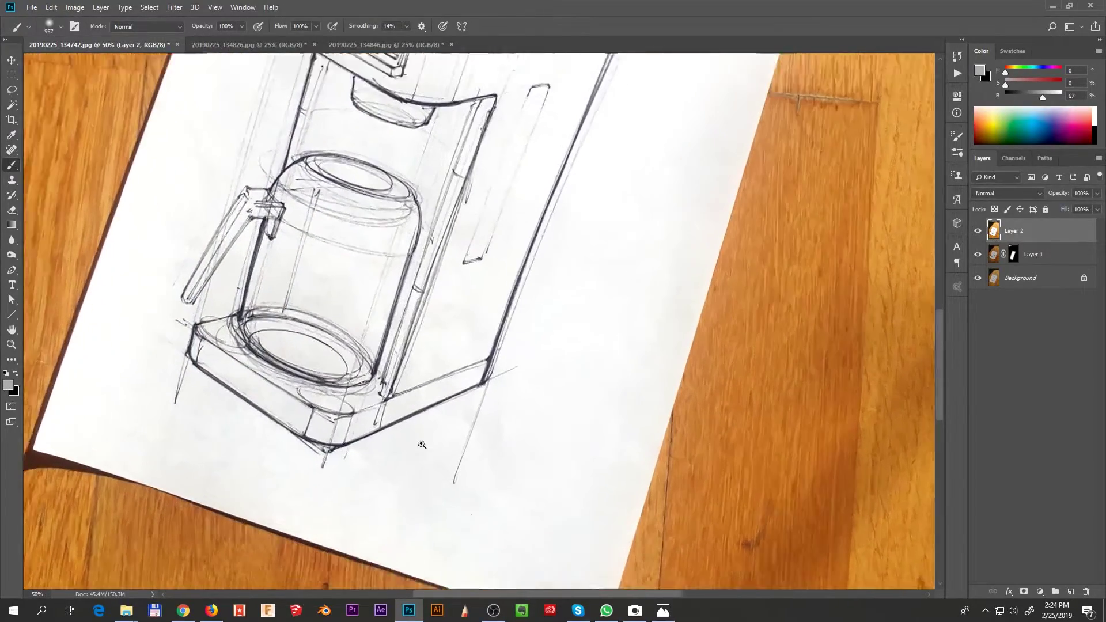
{"action": "key", "text": "ctrl+m"}
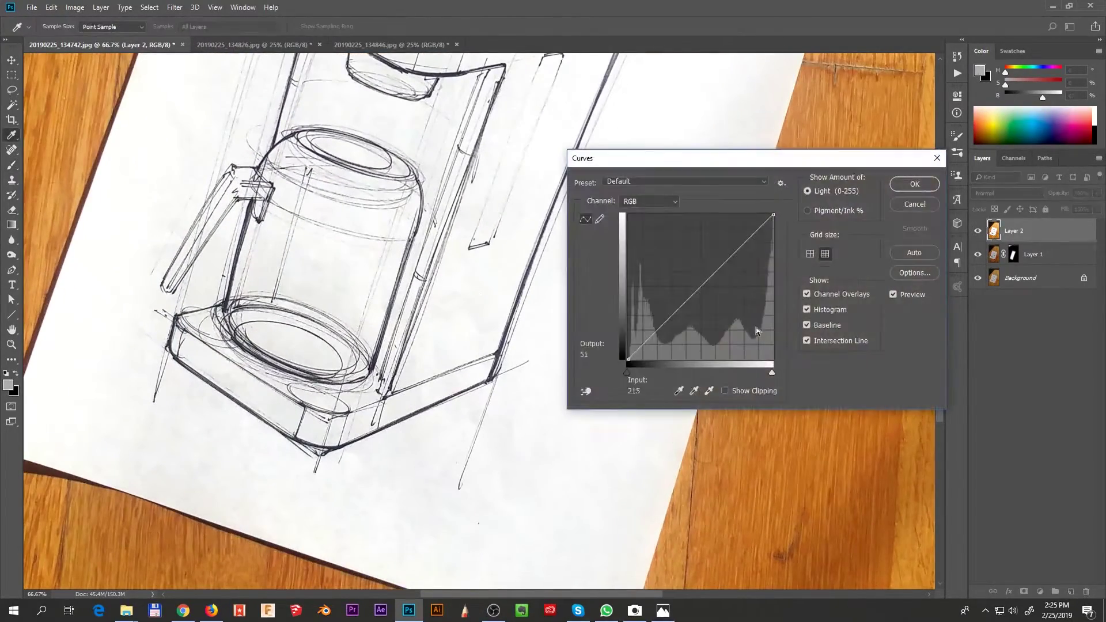
{"action": "left_click", "coordinate": [709, 391]}
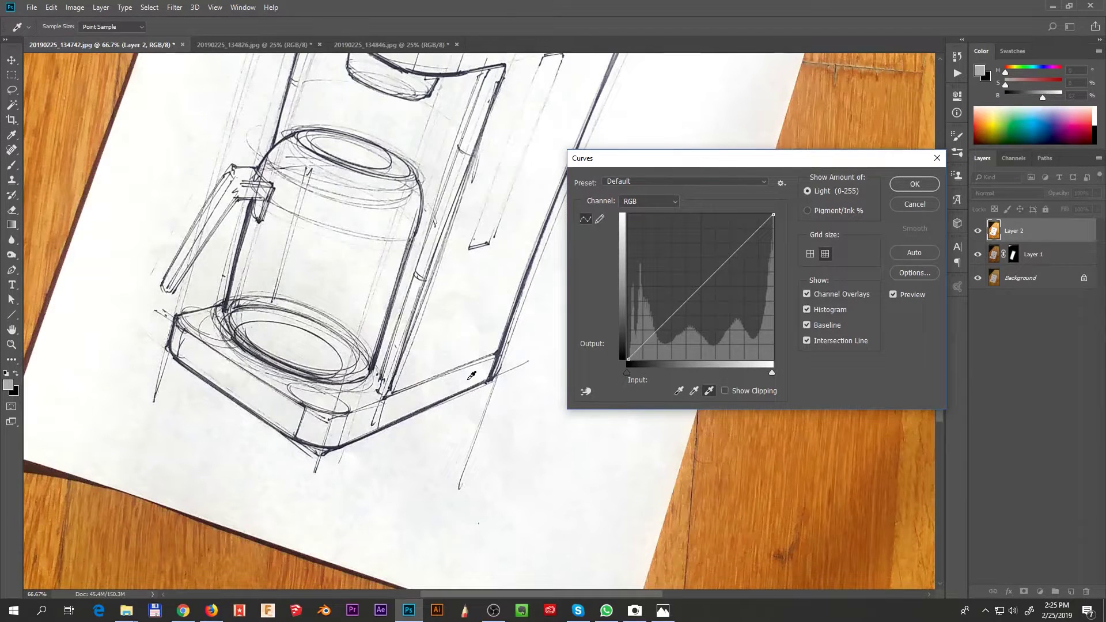
{"action": "left_click", "coordinate": [459, 407]}
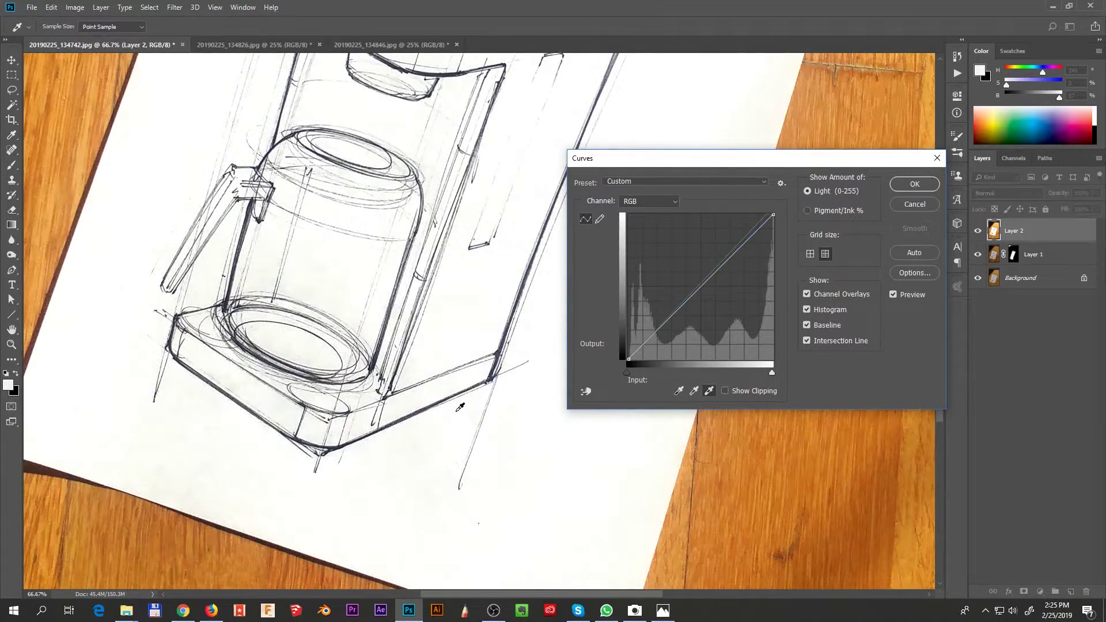
{"action": "scroll", "coordinate": [208, 493], "scroll_direction": "up", "scroll_amount": 6}
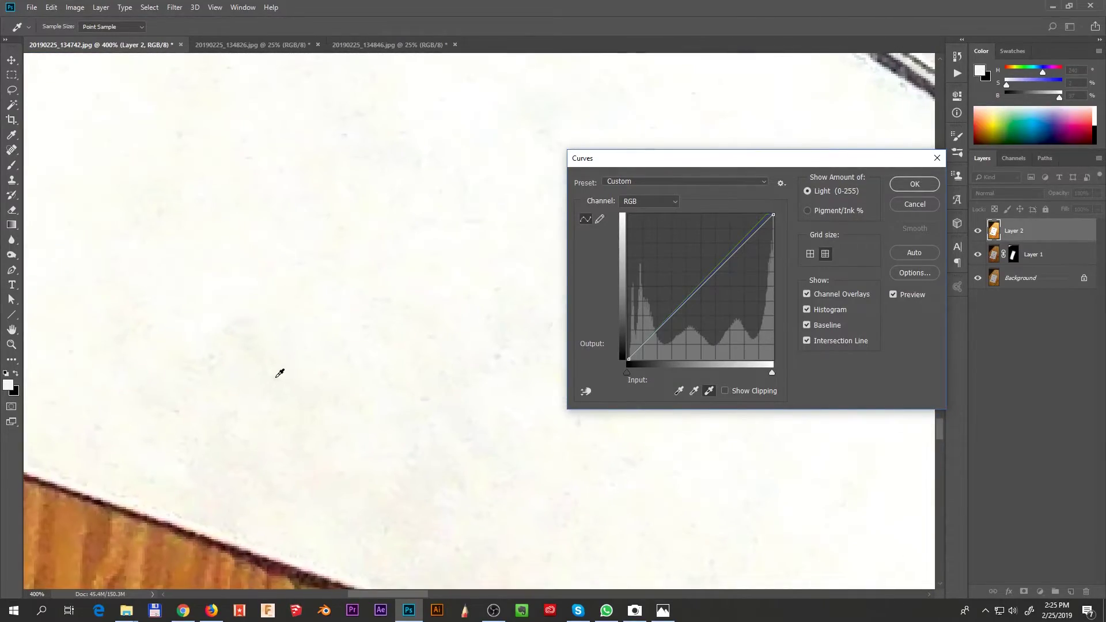
{"action": "left_click", "coordinate": [280, 373]}
{"action": "scroll", "coordinate": [365, 355], "scroll_direction": "down", "scroll_amount": 6}
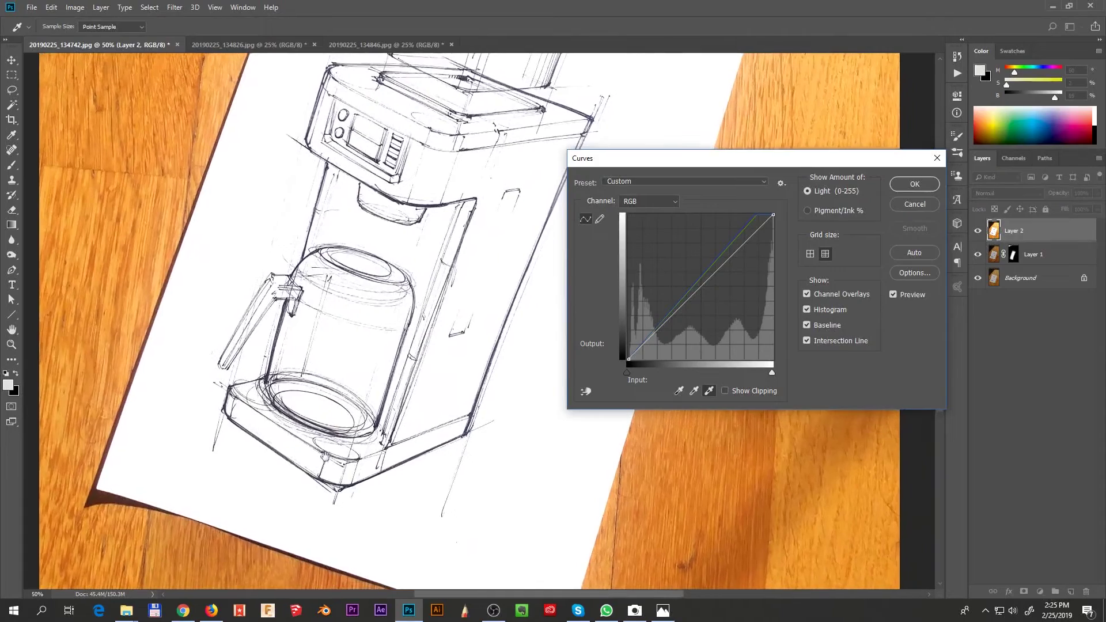
{"action": "left_click", "coordinate": [907, 188]}
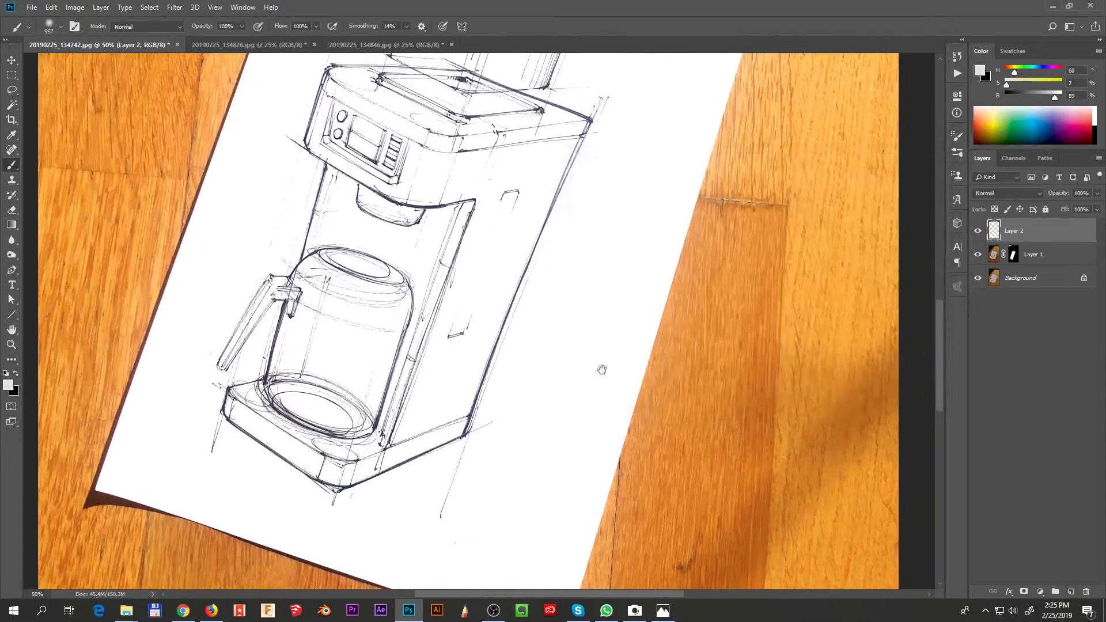
Compare the sketch with and without the second Curves adjustment on Layer 2, and leave that adjustment undone
{"action": "left_click_drag", "start_coordinate": [557, 361], "coordinate": [585, 431]}
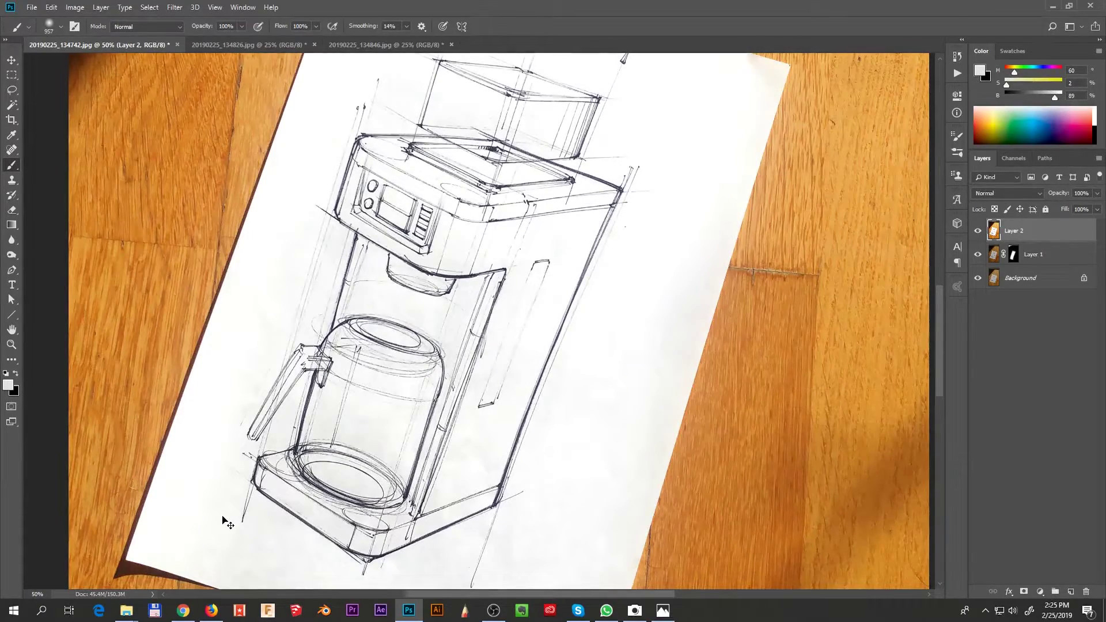
{"action": "key", "text": "ctrl+z"}
{"action": "left_click_drag", "start_coordinate": [620, 472], "coordinate": [635, 382]}
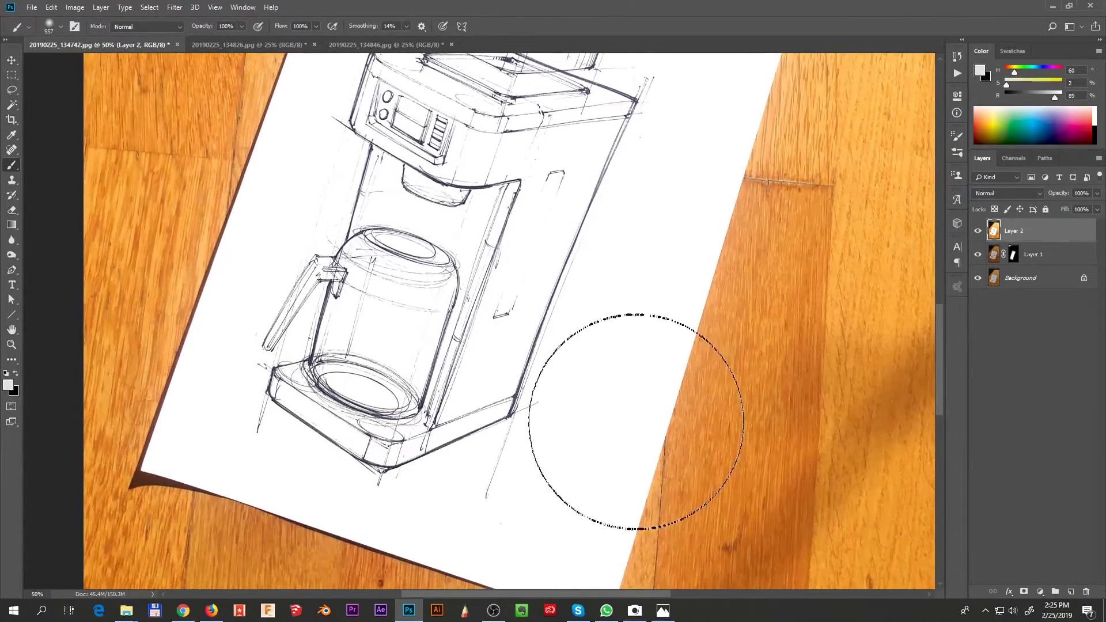
{"action": "scroll", "coordinate": [637, 421], "scroll_direction": "up", "scroll_amount": 3}
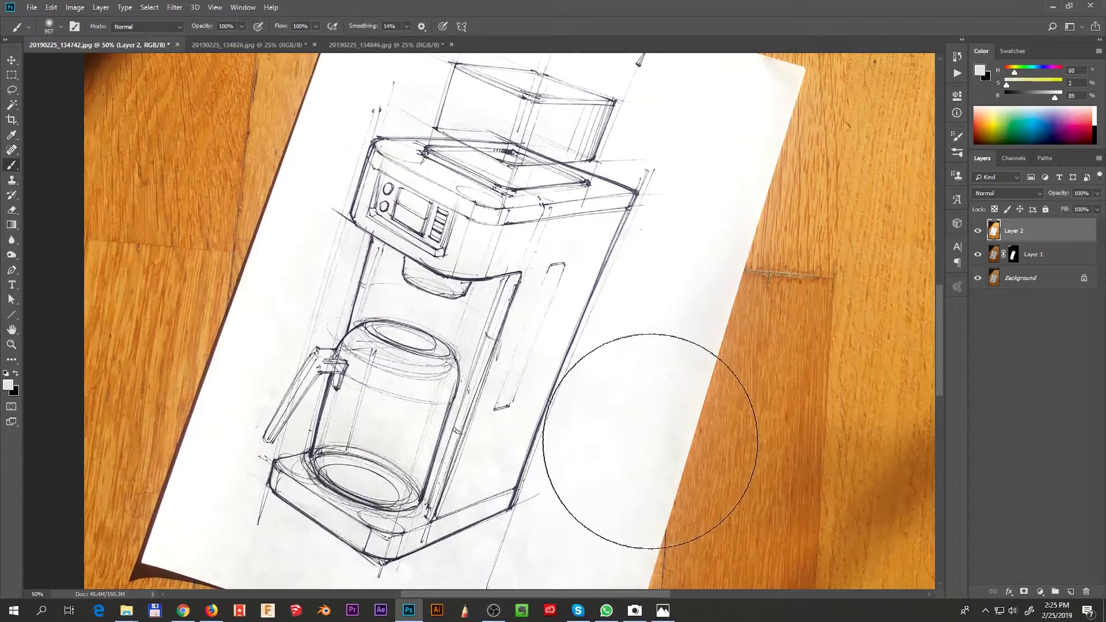
{"action": "scroll", "coordinate": [657, 358], "scroll_direction": "down", "scroll_amount": 5}
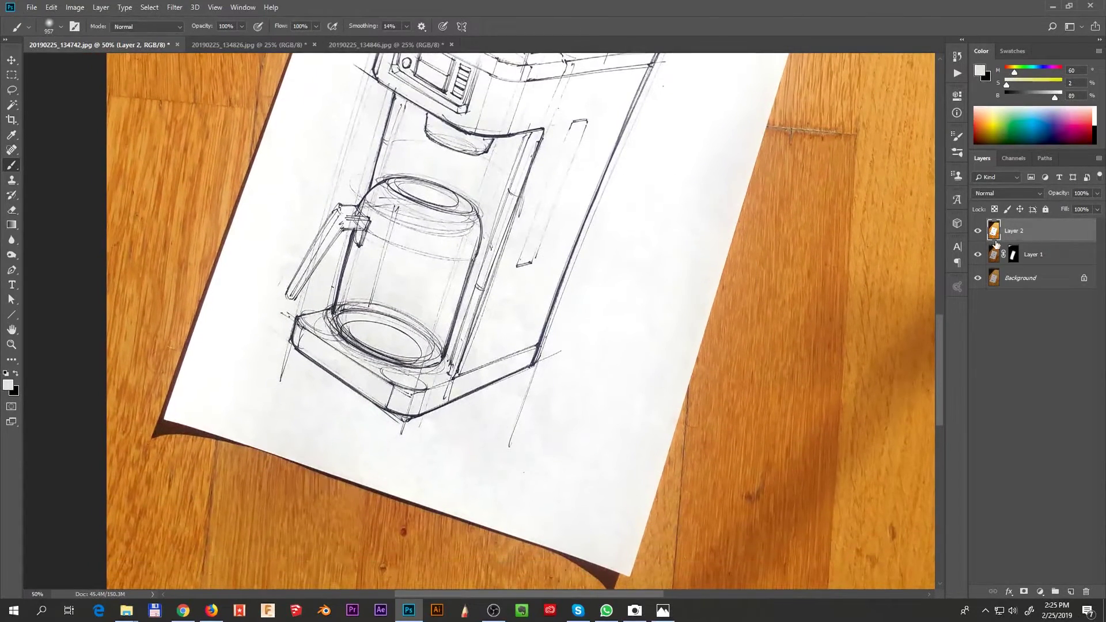
Duplicate Layer 2 and apply Curves to the copy, sampling the paper near its lower edge as the white point
{"action": "key", "text": "ctrl+a"}
{"action": "key", "text": "ctrl+j"}
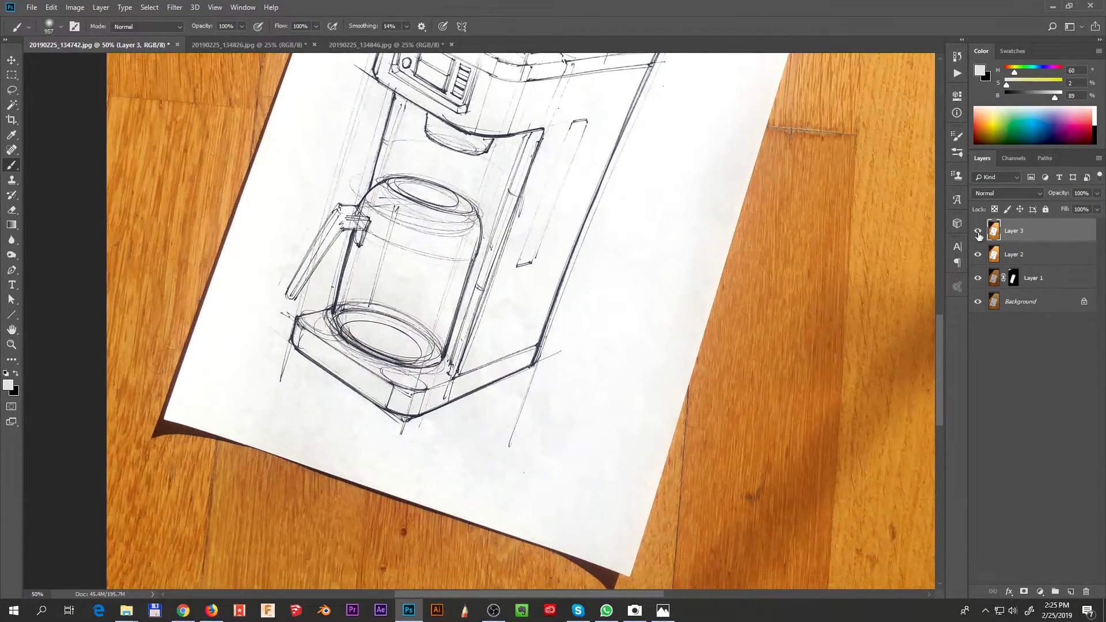
{"action": "left_click_drag", "start_coordinate": [474, 359], "coordinate": [571, 377]}
{"action": "left_click_drag", "start_coordinate": [571, 378], "coordinate": [606, 416]}
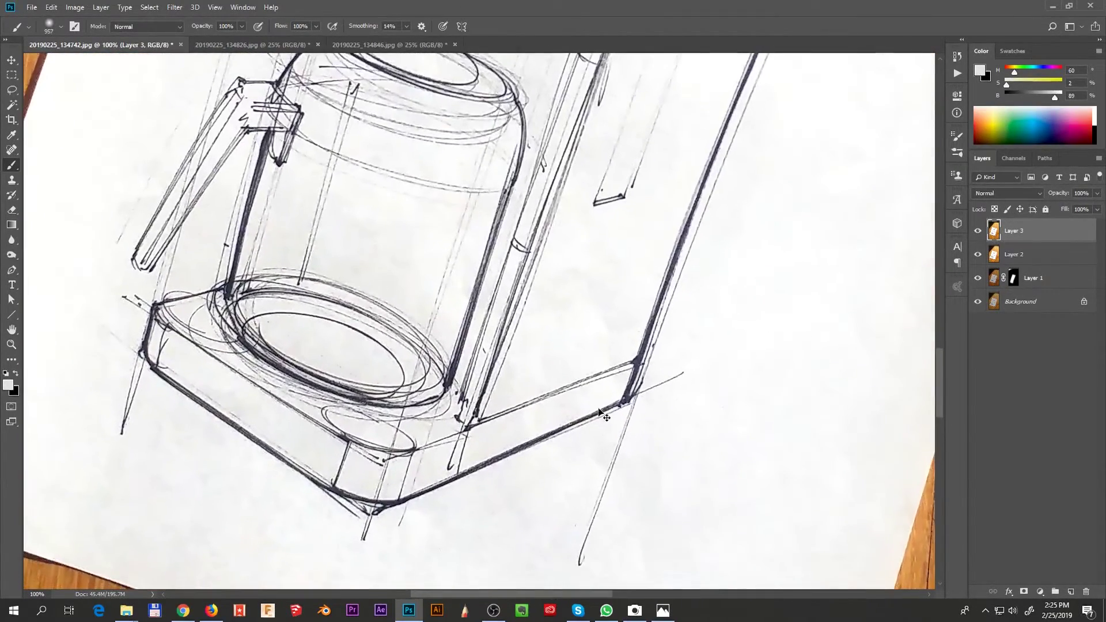
{"action": "key", "text": "ctrl+m"}
{"action": "left_click", "coordinate": [709, 391]}
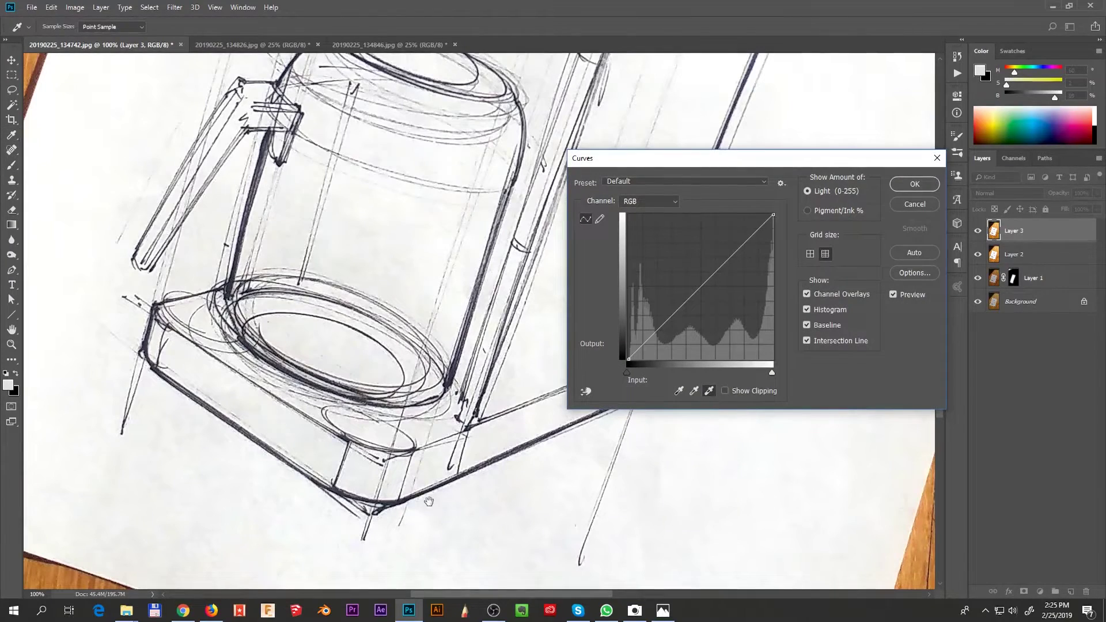
{"action": "left_click_drag", "start_coordinate": [427, 499], "coordinate": [487, 312]}
{"action": "left_click", "coordinate": [326, 410], "text": "ctrl"}
{"action": "left_click", "coordinate": [326, 410], "text": "ctrl"}
{"action": "left_click", "coordinate": [326, 411], "text": "ctrl"}
{"action": "left_click_drag", "start_coordinate": [281, 387], "coordinate": [384, 367]}
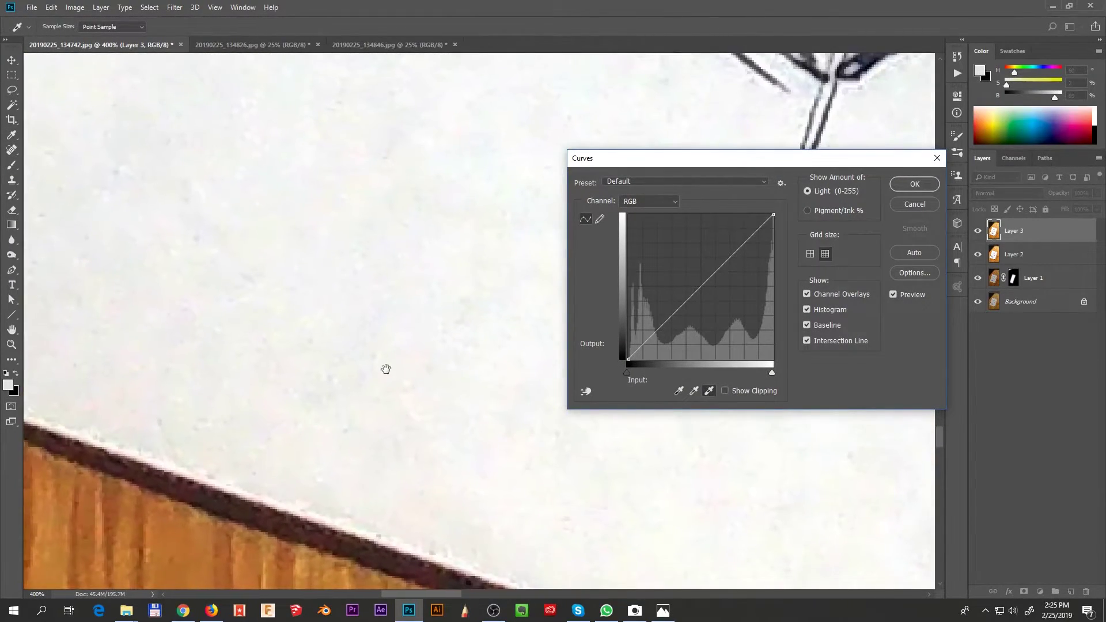
{"action": "left_click", "coordinate": [359, 431], "text": "ctrl"}
{"action": "scroll", "coordinate": [359, 431], "scroll_direction": "up", "scroll_amount": 1}
{"action": "left_click", "coordinate": [343, 427]}
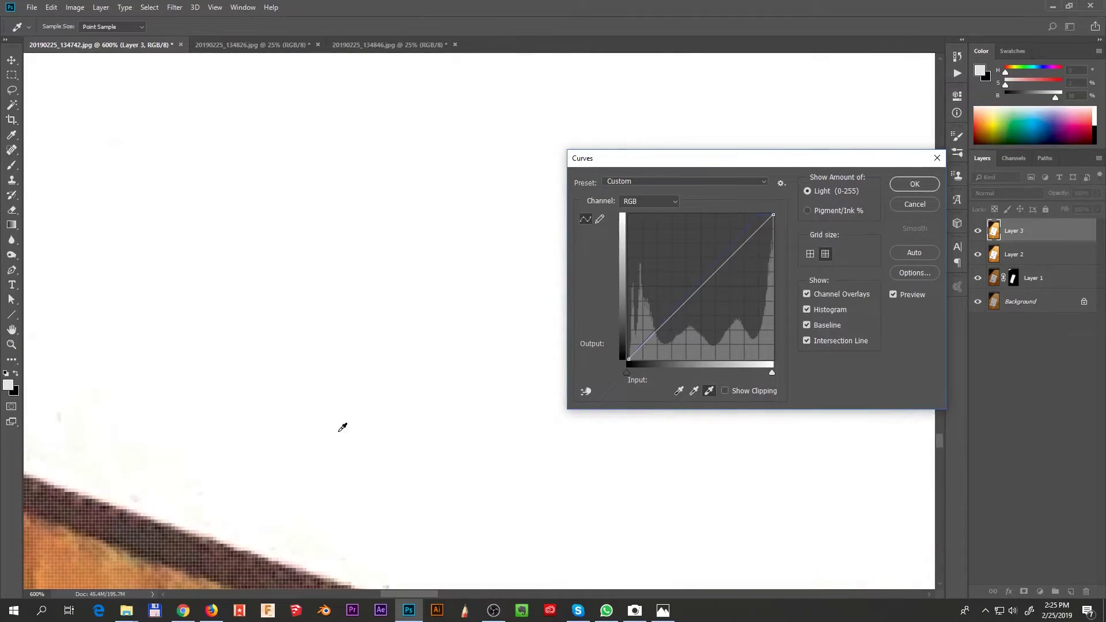
{"action": "left_click", "coordinate": [930, 184]}
Reduce the opacity of Layer 3 to 57%
{"action": "scroll", "coordinate": [600, 386], "scroll_direction": "down", "scroll_amount": 6}
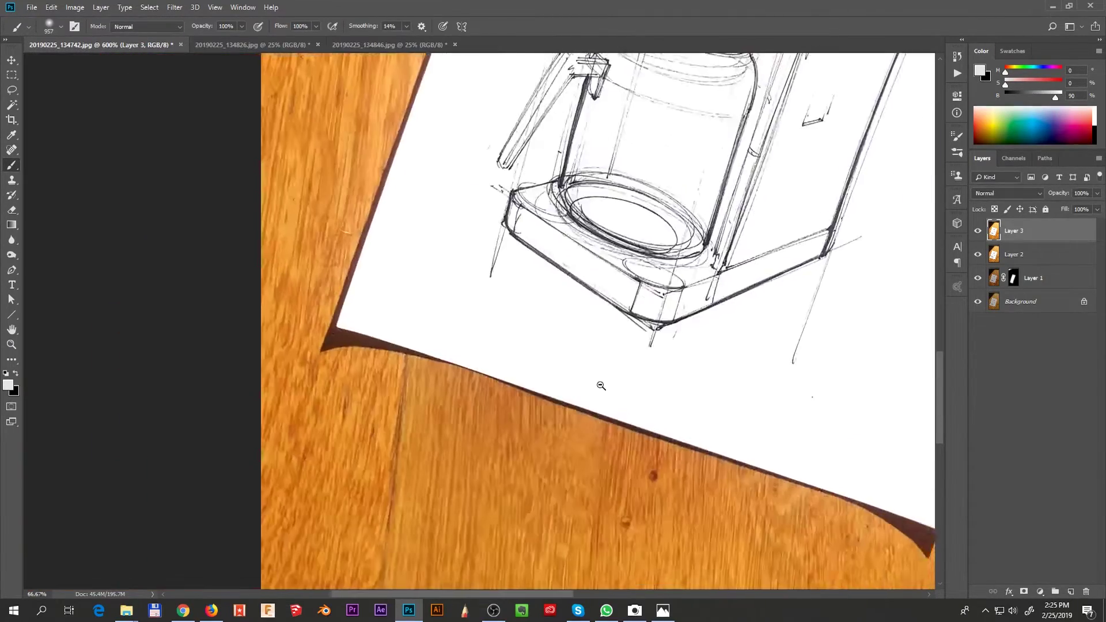
{"action": "left_click", "coordinate": [601, 386], "text": "alt"}
{"action": "mouse_move", "coordinate": [727, 278]}
{"action": "left_mouse_down"}
{"action": "mouse_move", "coordinate": [644, 346]}
{"action": "mouse_move", "coordinate": [570, 388]}
{"action": "mouse_move", "coordinate": [570, 377]}
{"action": "left_mouse_up"}
{"action": "left_click", "coordinate": [600, 360], "text": "alt"}
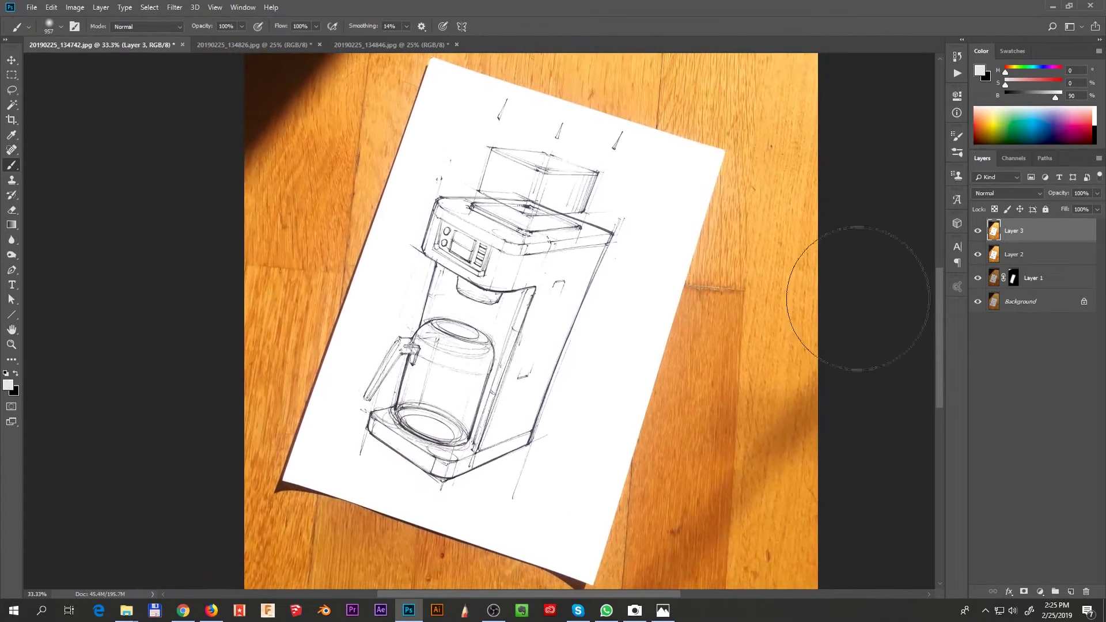
{"action": "left_click", "coordinate": [1098, 193]}
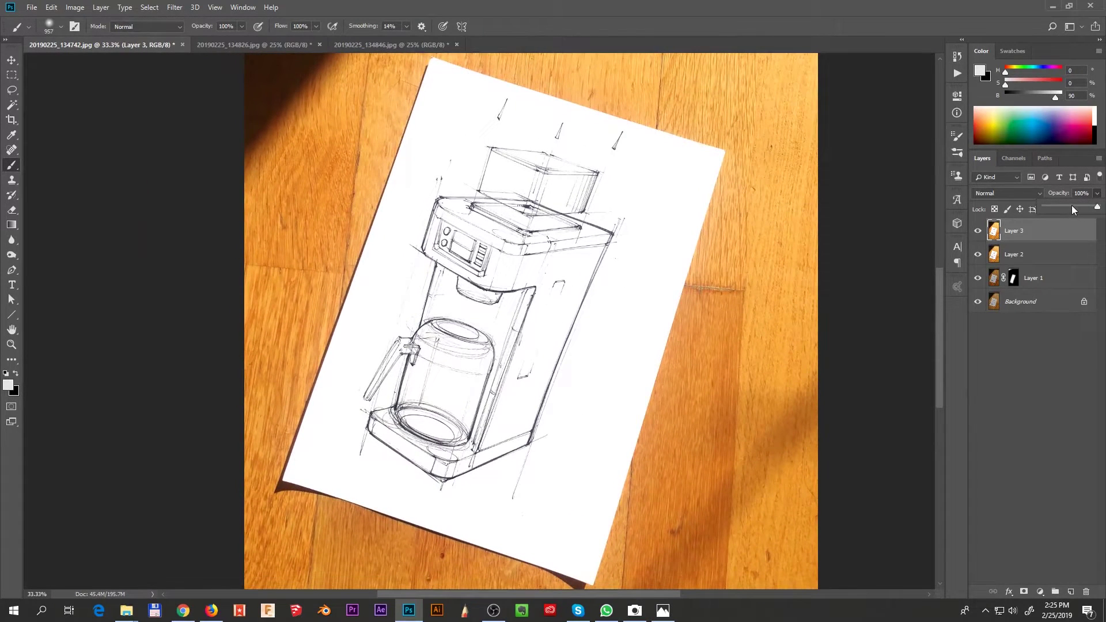
{"action": "left_click", "coordinate": [1065, 206]}
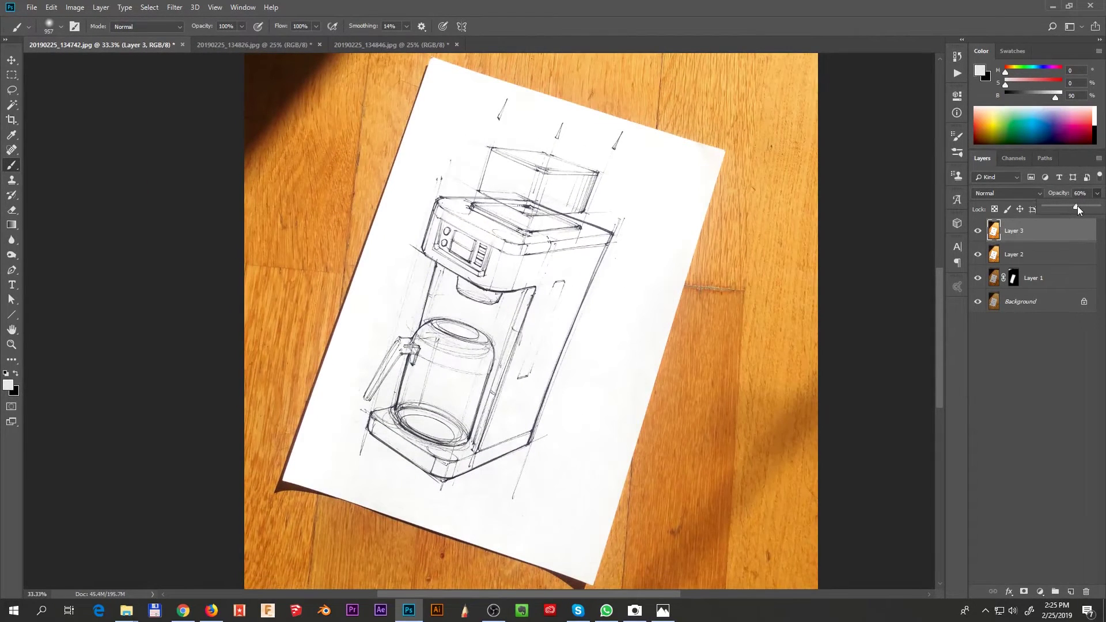
{"action": "mouse_move", "coordinate": [1078, 205]}
{"action": "left_mouse_down"}
{"action": "mouse_move", "coordinate": [1087, 205]}
{"action": "mouse_move", "coordinate": [1071, 213]}
{"action": "left_mouse_up"}
Compare the whole sketch with and without Layer 3 by toggling the layer's visibility
{"action": "left_click", "coordinate": [976, 233]}
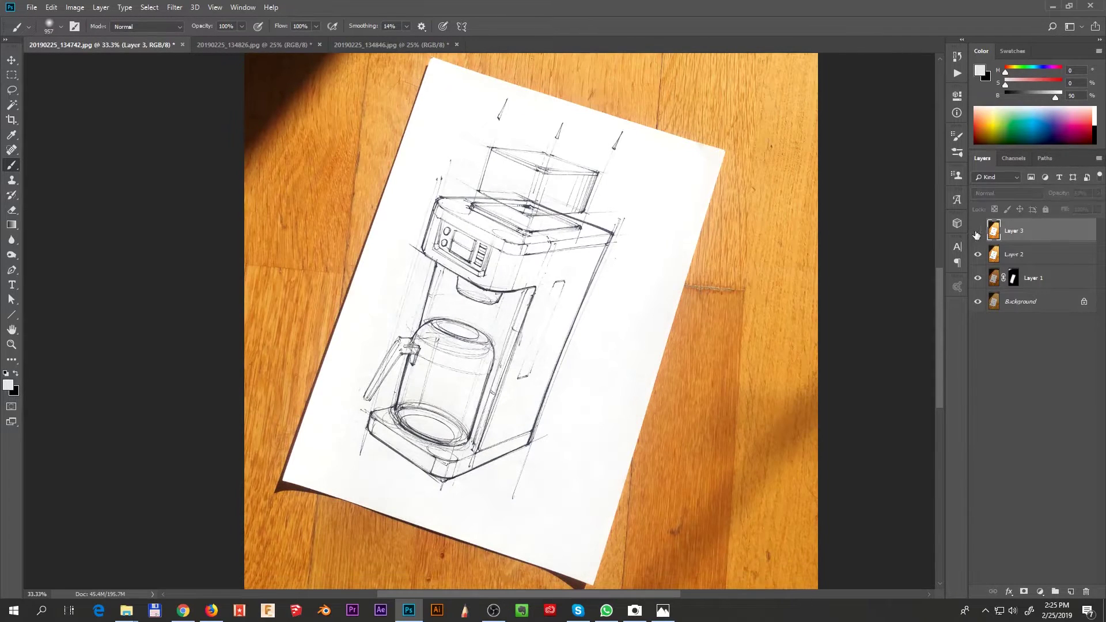
{"action": "left_click", "coordinate": [976, 233]}
{"action": "left_click", "coordinate": [976, 233]}
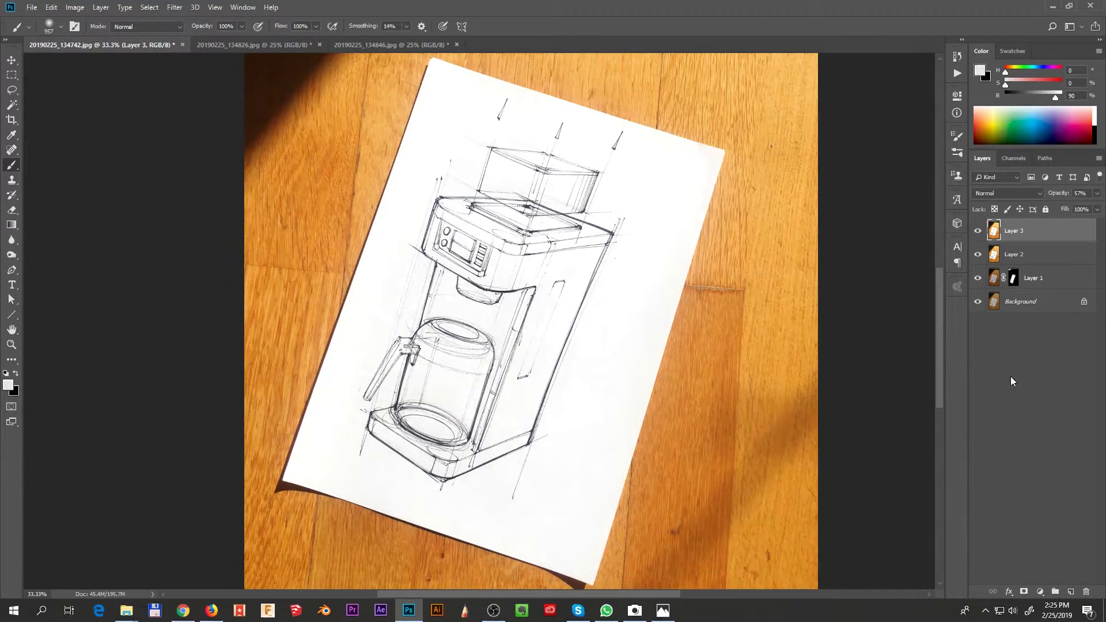
Add a layer mask to Layer 3 and prepare a much smaller black brush for painting on it
{"action": "left_click", "coordinate": [1025, 593]}
{"action": "key", "text": "x"}
{"action": "left_click_drag", "start_coordinate": [501, 381], "coordinate": [423, 383]}
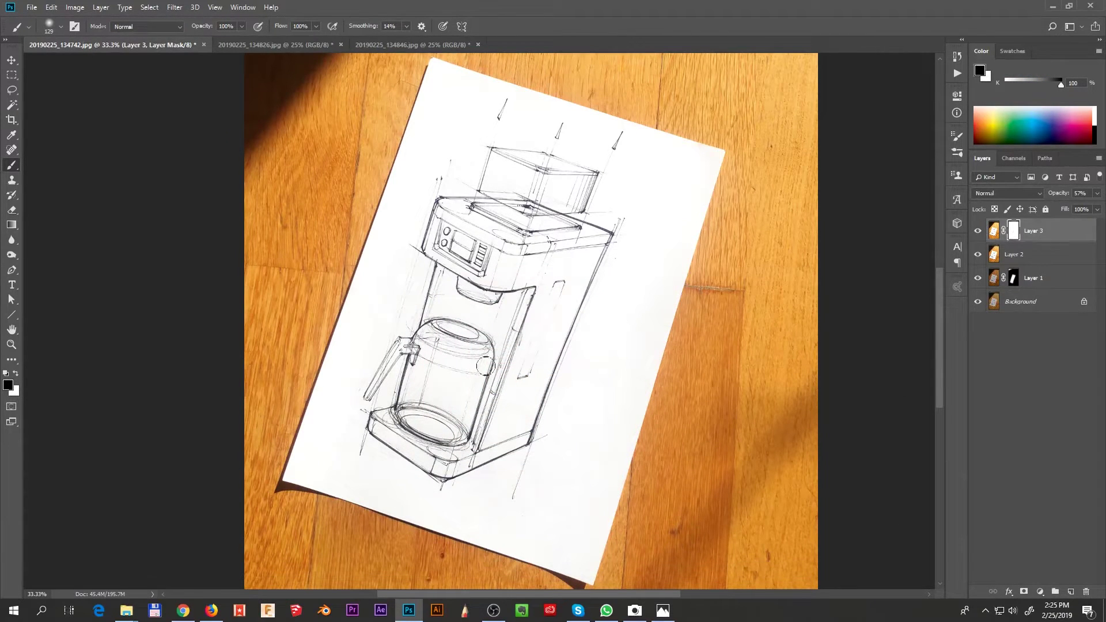
Examine the coffee maker's linework up close with Layer 3 hidden and shown
{"action": "scroll", "coordinate": [479, 266], "scroll_direction": "up", "scroll_amount": 3}
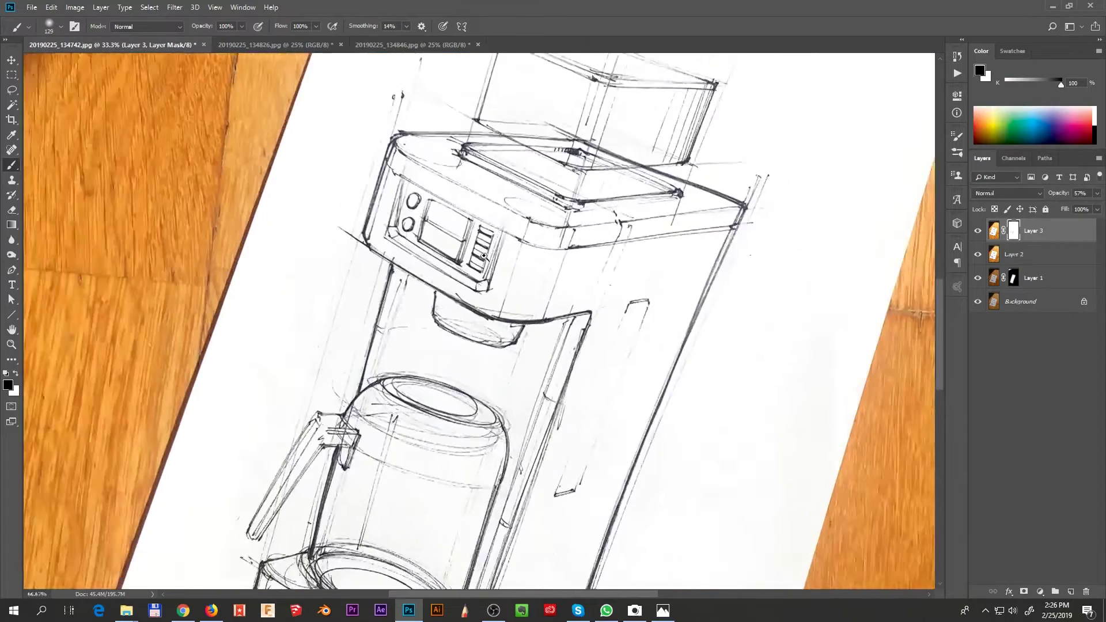
{"action": "left_click", "coordinate": [977, 231]}
{"action": "left_click", "coordinate": [976, 232]}
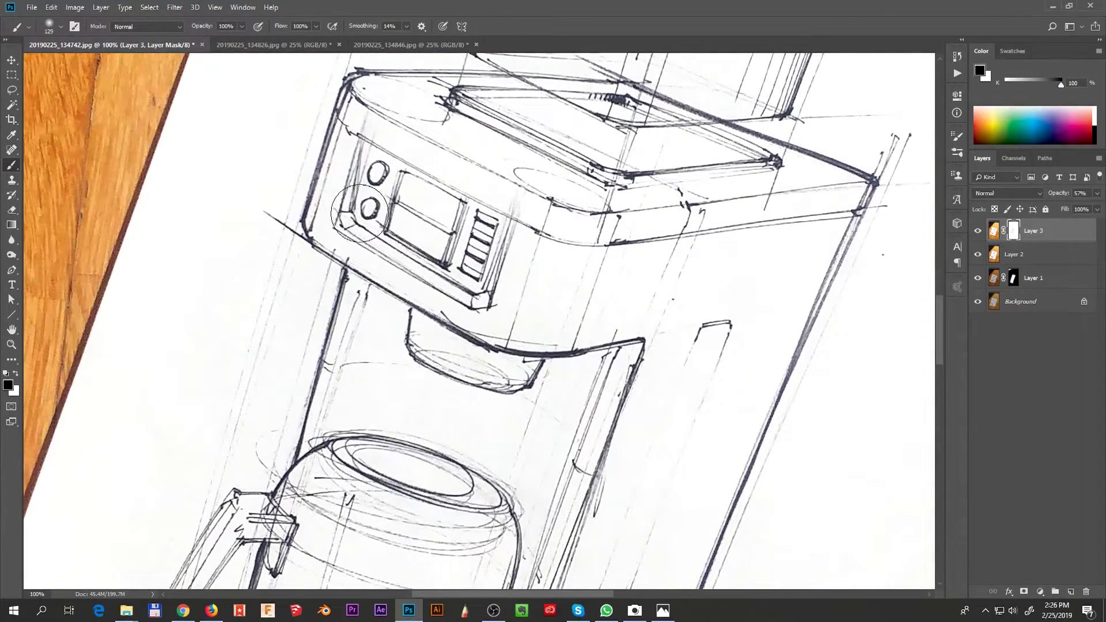
Compare the sketch with and without Layer 3, and paint black on its mask over the coffee maker's lines
{"action": "left_click_drag", "start_coordinate": [708, 273], "coordinate": [569, 460]}
{"action": "left_click", "coordinate": [978, 232]}
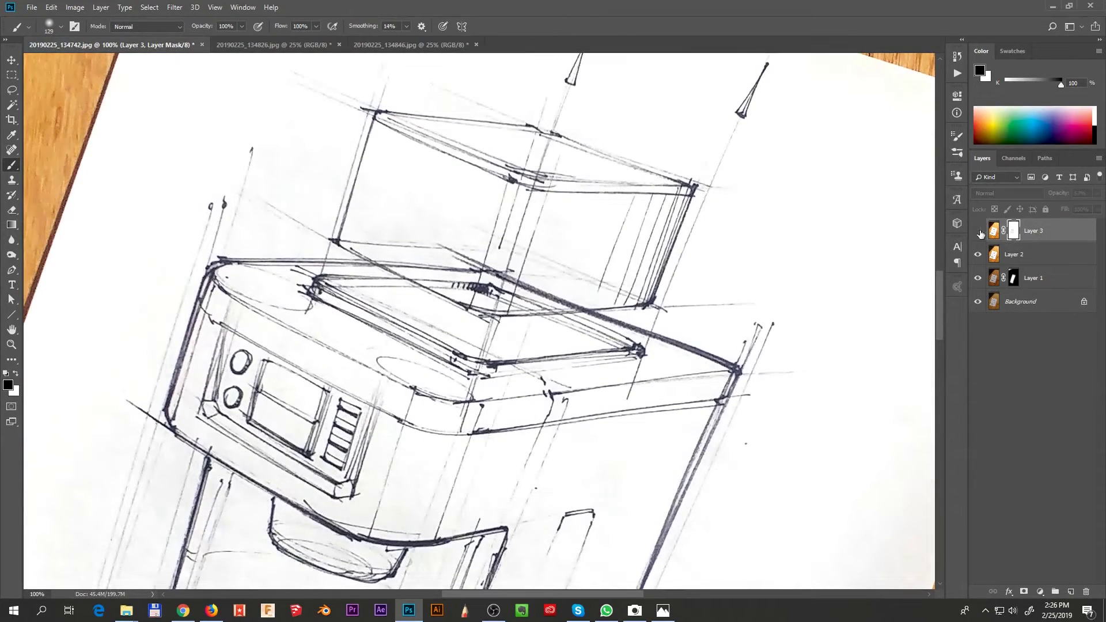
{"action": "left_click", "coordinate": [978, 232]}
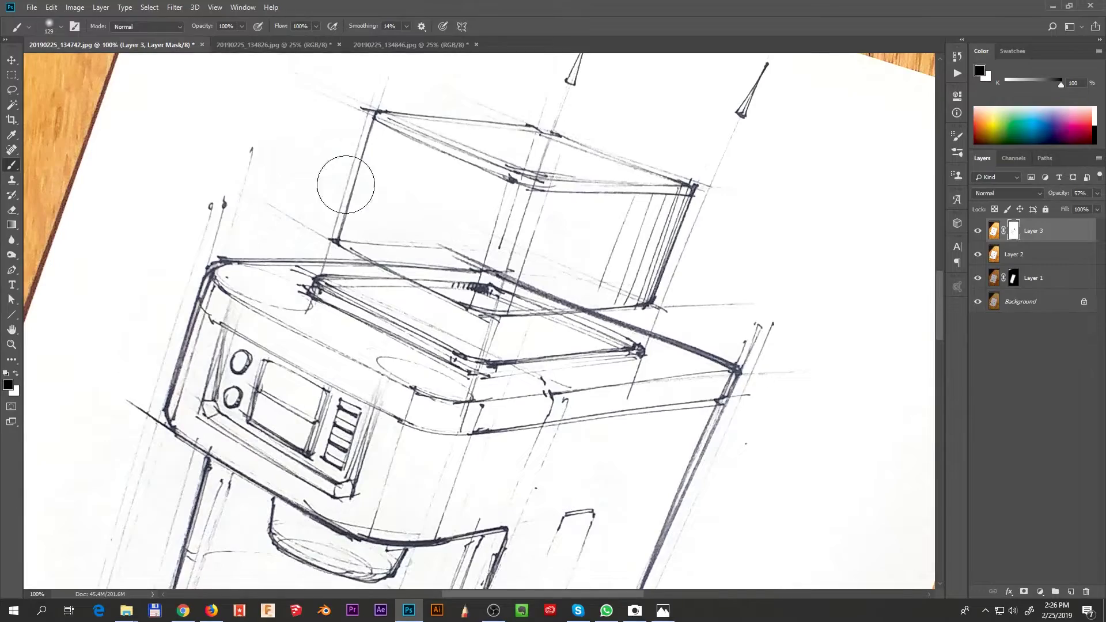
{"action": "left_click_drag", "start_coordinate": [473, 375], "coordinate": [536, 160]}
{"action": "left_click", "coordinate": [541, 173], "text": "alt"}
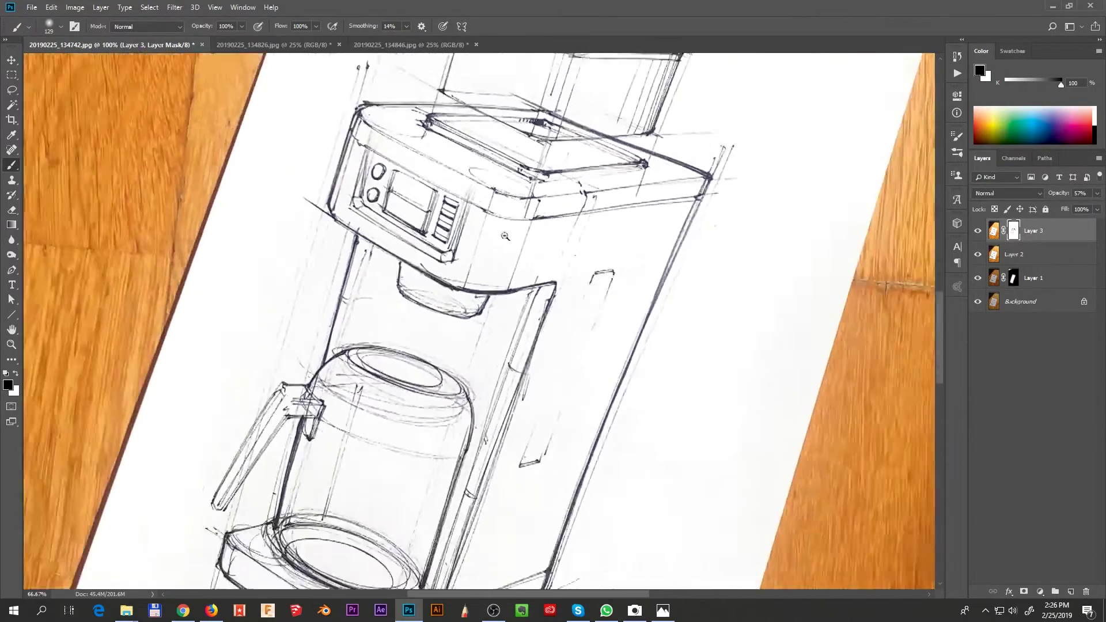
{"action": "left_click", "coordinate": [542, 173], "text": "alt"}
{"action": "left_click_drag", "start_coordinate": [540, 384], "coordinate": [567, 253]}
{"action": "left_click", "coordinate": [568, 260], "text": "ctrl"}
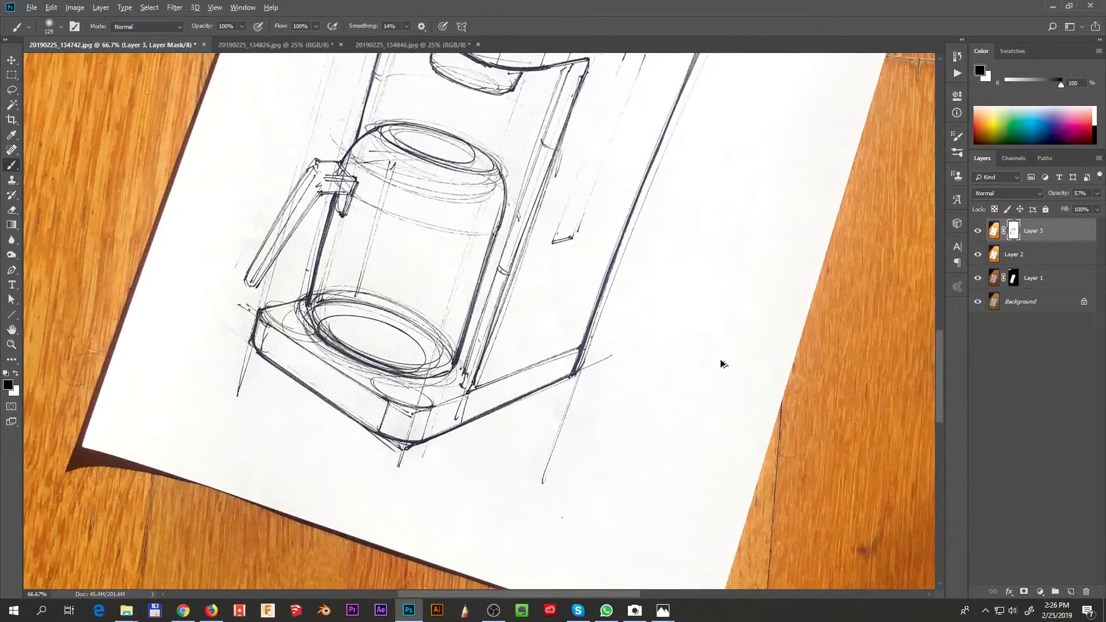
{"action": "mouse_move", "coordinate": [649, 241]}
{"action": "left_mouse_down"}
{"action": "mouse_move", "coordinate": [614, 402]}
{"action": "mouse_move", "coordinate": [585, 371]}
{"action": "left_mouse_up"}
Duplicate Layer 3 with its mask and set the copy's blend mode to Multiply
{"action": "scroll", "coordinate": [637, 340], "scroll_direction": "down", "scroll_amount": 3}
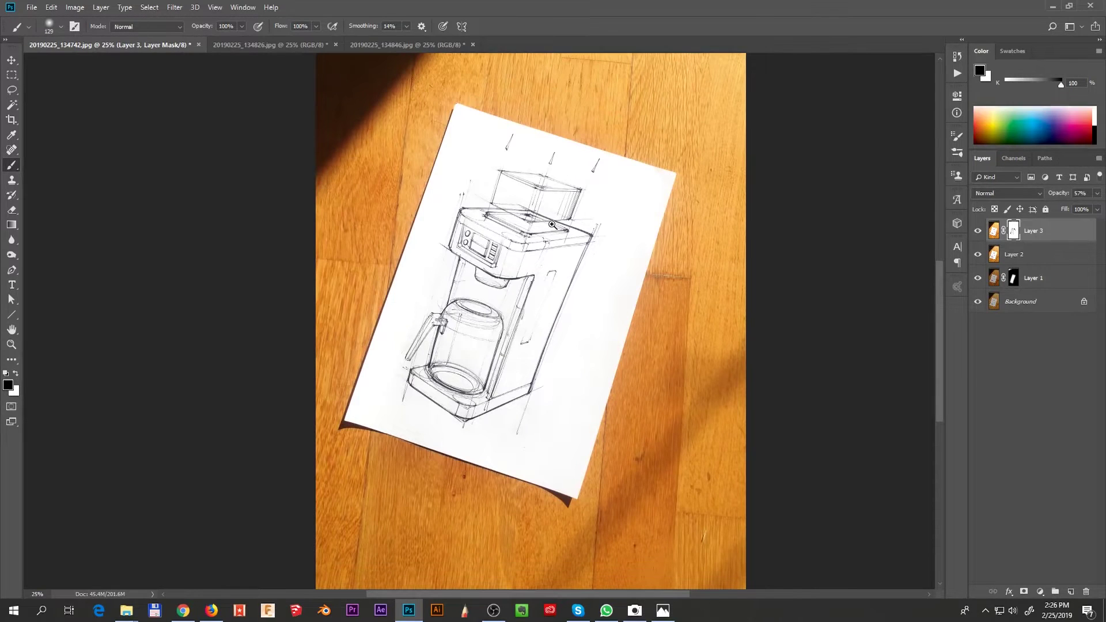
{"action": "scroll", "coordinate": [559, 403], "scroll_direction": "up", "scroll_amount": 1}
{"action": "left_click_drag", "start_coordinate": [558, 406], "coordinate": [561, 466]}
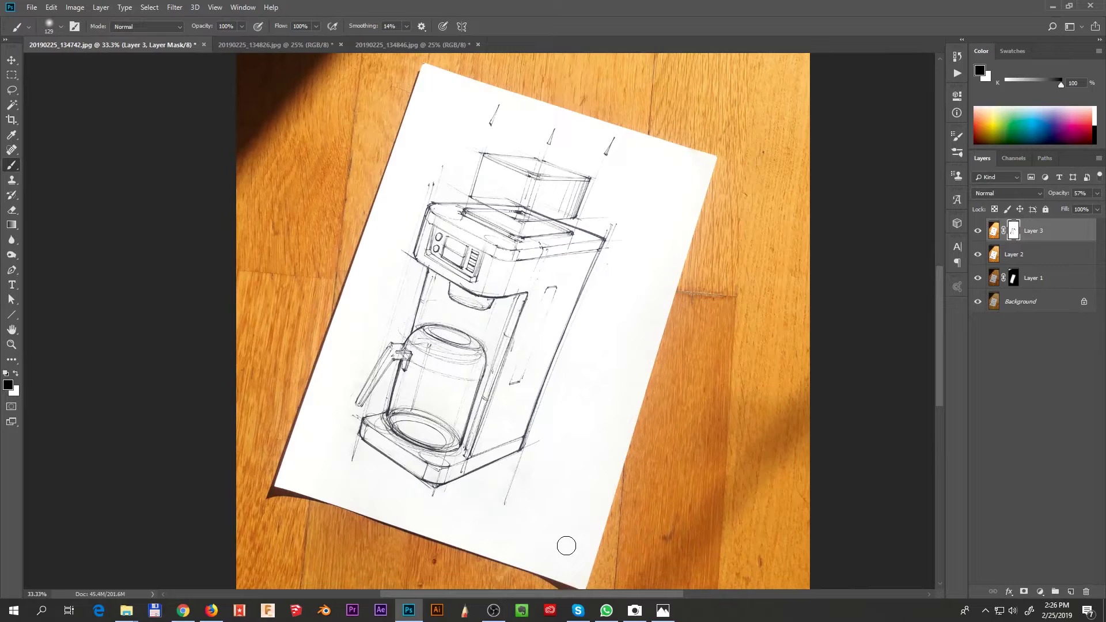
{"action": "left_click_drag", "start_coordinate": [630, 370], "coordinate": [604, 328]}
{"action": "left_click_drag", "start_coordinate": [994, 232], "coordinate": [1071, 592]}
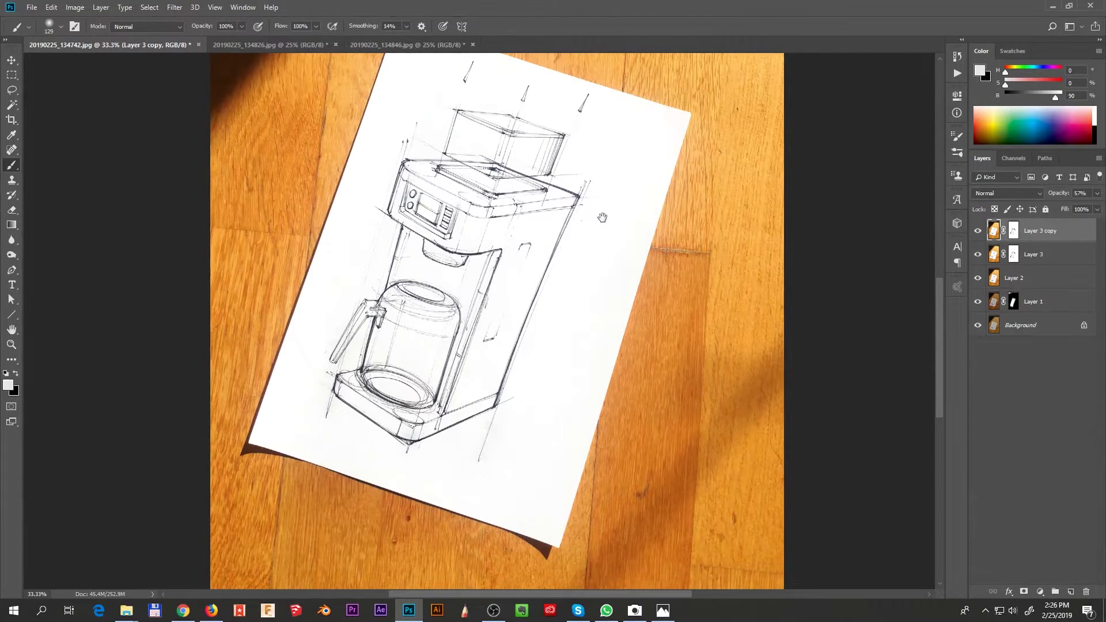
{"action": "left_click_drag", "start_coordinate": [602, 217], "coordinate": [618, 262]}
{"action": "left_click", "coordinate": [1036, 193]}
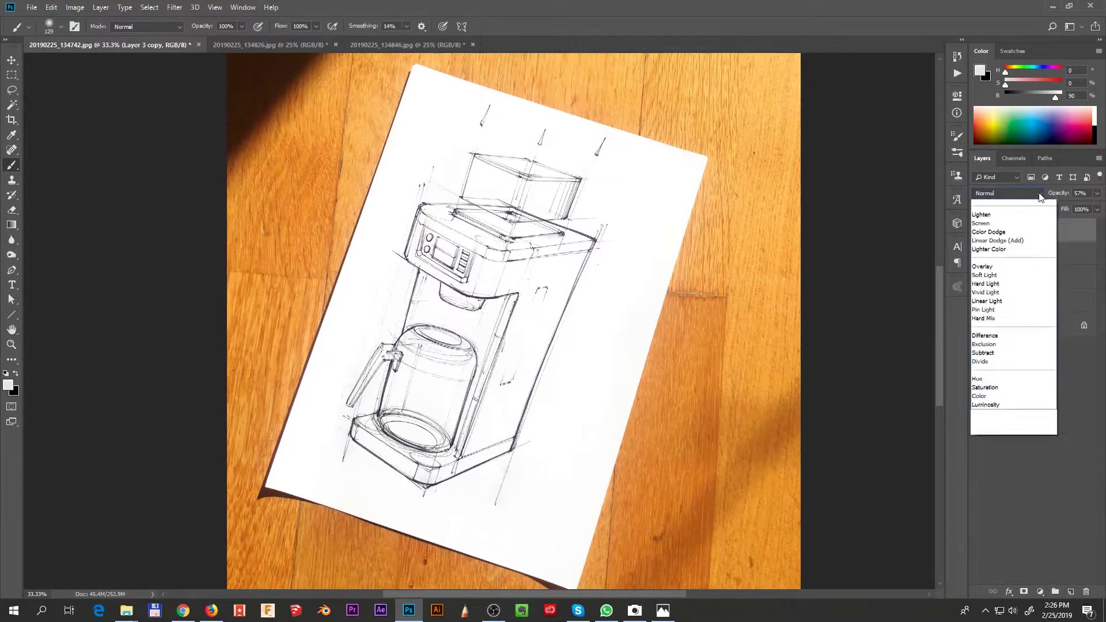
{"action": "left_click", "coordinate": [994, 239]}
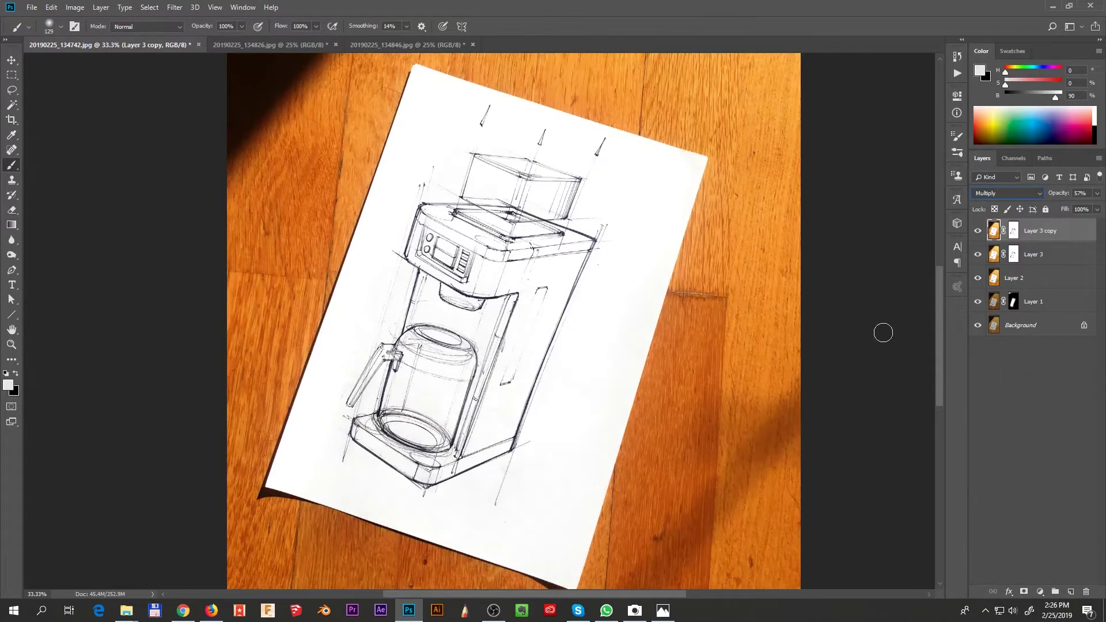
Reduce Layer 3 copy's opacity to 28% and compare the sketch with the layer hidden and shown
{"action": "left_click", "coordinate": [1098, 197]}
{"action": "left_click_drag", "start_coordinate": [1069, 207], "coordinate": [1056, 209]}
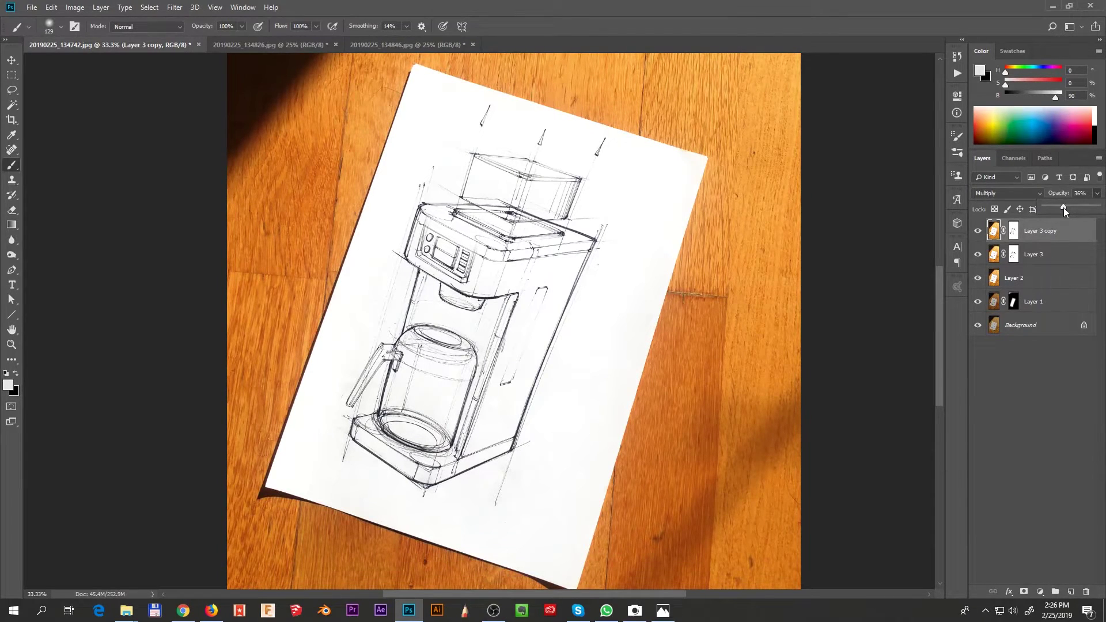
{"action": "left_click_drag", "start_coordinate": [1063, 206], "coordinate": [1059, 207]}
{"action": "left_click", "coordinate": [978, 233]}
{"action": "left_click", "coordinate": [978, 234]}
{"action": "left_click", "coordinate": [978, 234]}
{"action": "left_click", "coordinate": [978, 234]}
{"action": "left_click", "coordinate": [977, 233]}
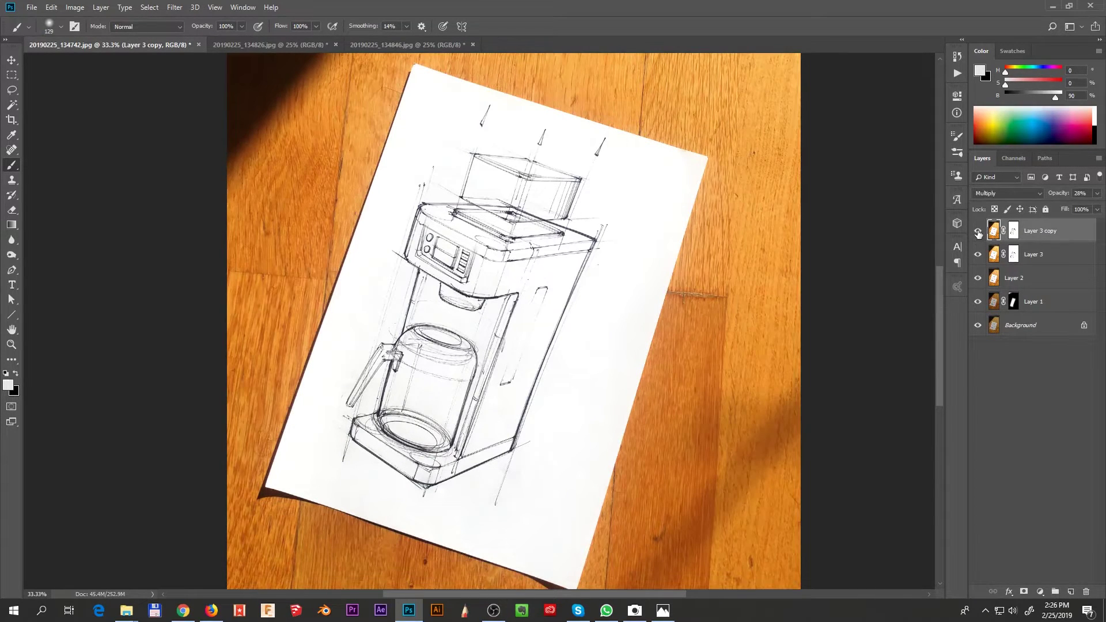
Mask out the wooden table around the paper on Layer 3 copy's mask with a 1209 px black brush
{"action": "left_click", "coordinate": [701, 384], "text": "alt"}
{"action": "left_click_drag", "start_coordinate": [692, 389], "coordinate": [680, 322]}
{"action": "left_click", "coordinate": [682, 291], "text": "ctrl"}
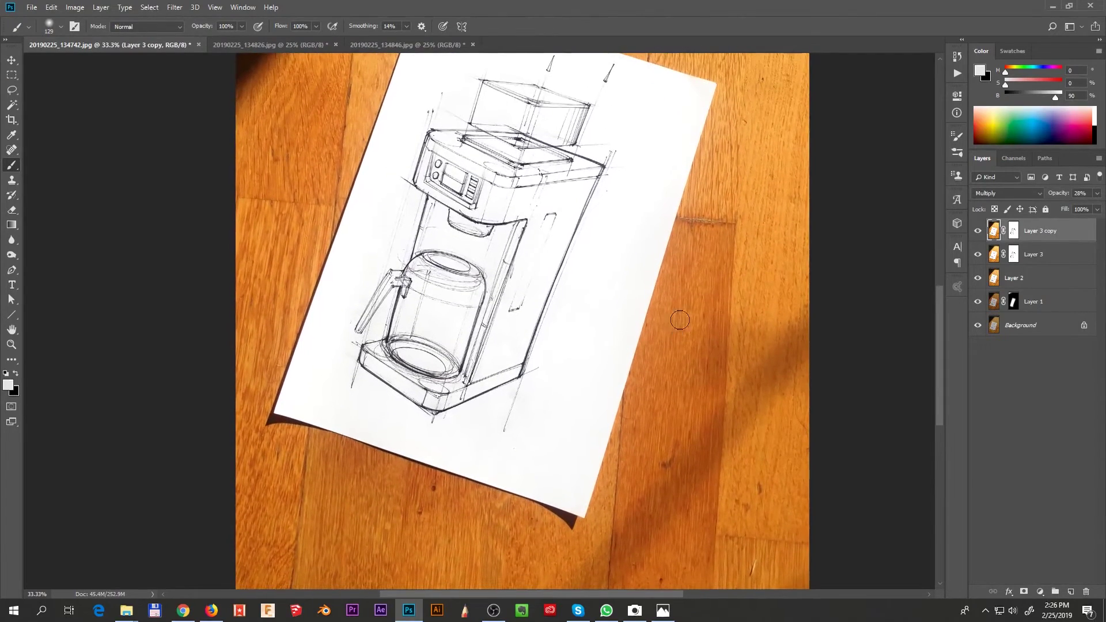
{"action": "scroll", "coordinate": [689, 387], "scroll_direction": "down", "scroll_amount": 2}
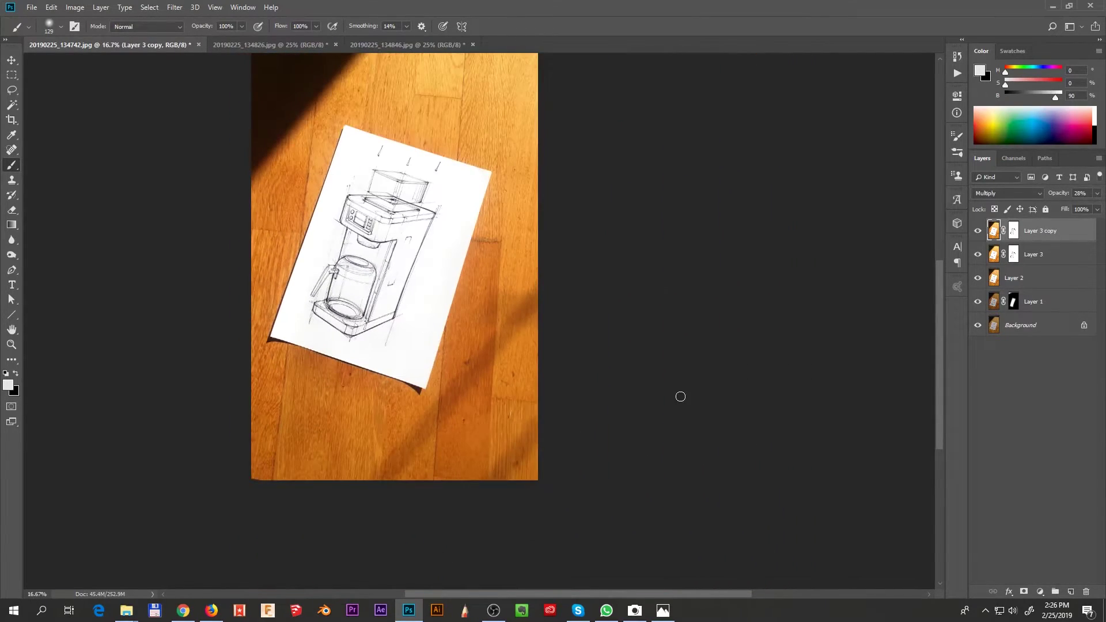
{"action": "left_click", "coordinate": [1014, 233]}
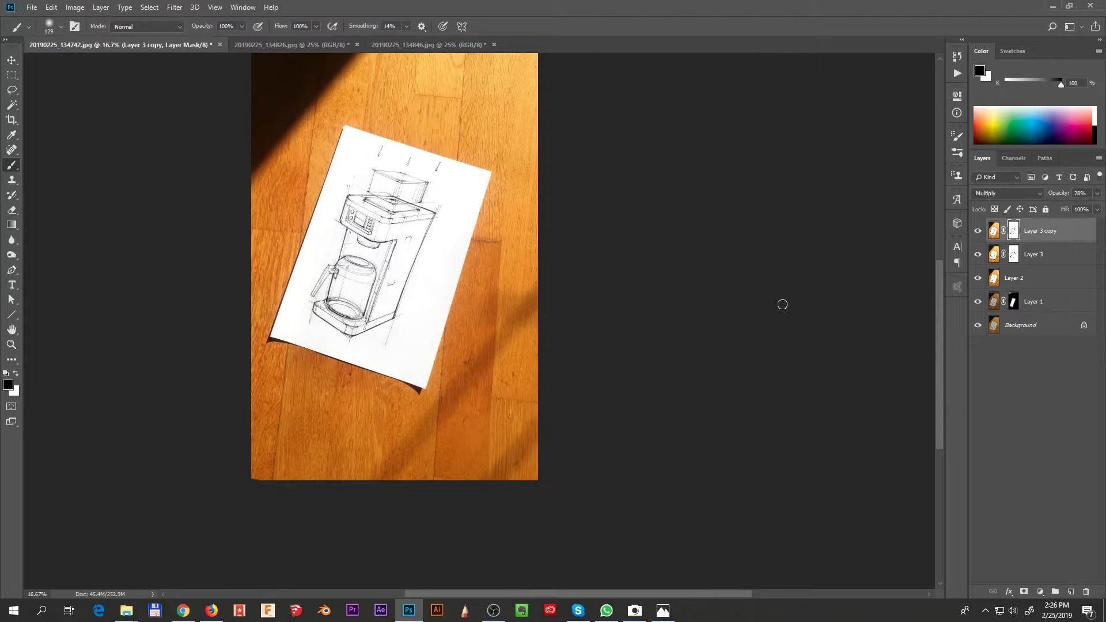
{"action": "mouse_move", "coordinate": [458, 401]}
{"action": "left_mouse_down"}
{"action": "mouse_move", "coordinate": [474, 418]}
{"action": "mouse_move", "coordinate": [512, 410]}
{"action": "mouse_move", "coordinate": [283, 461]}
{"action": "left_mouse_up"}
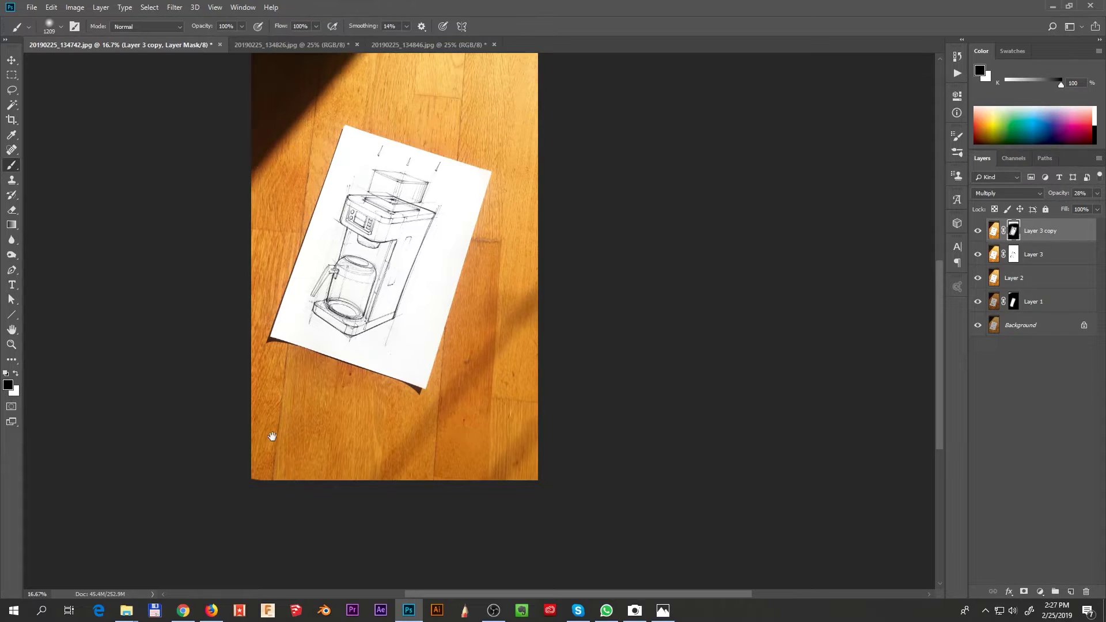
{"action": "key", "text": "ctrl+i"}
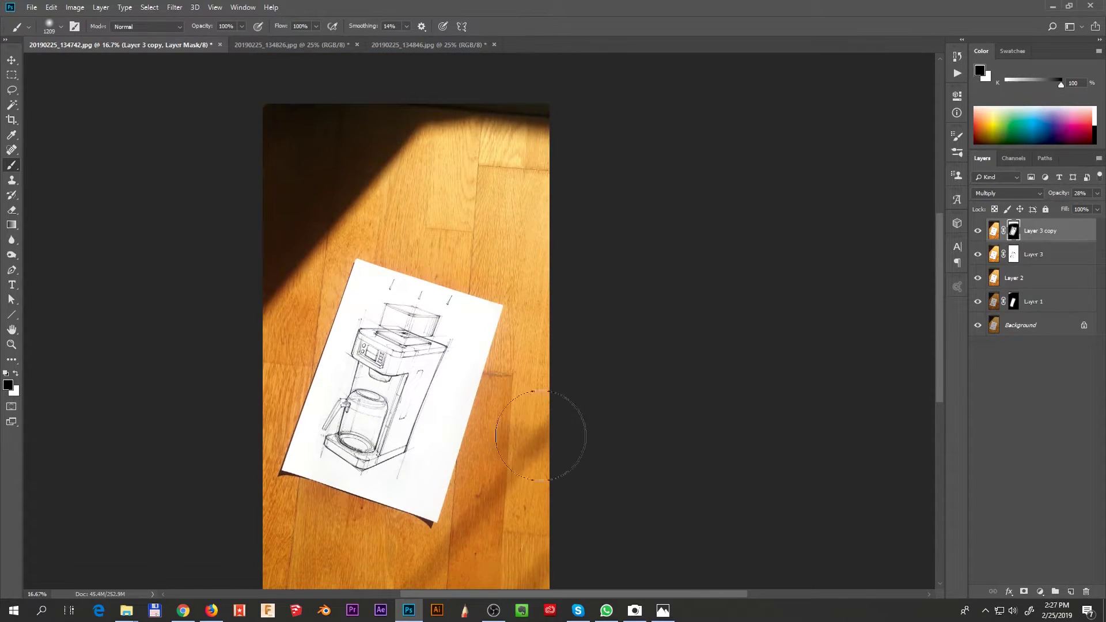
{"action": "left_click_drag", "start_coordinate": [579, 439], "coordinate": [607, 267]}
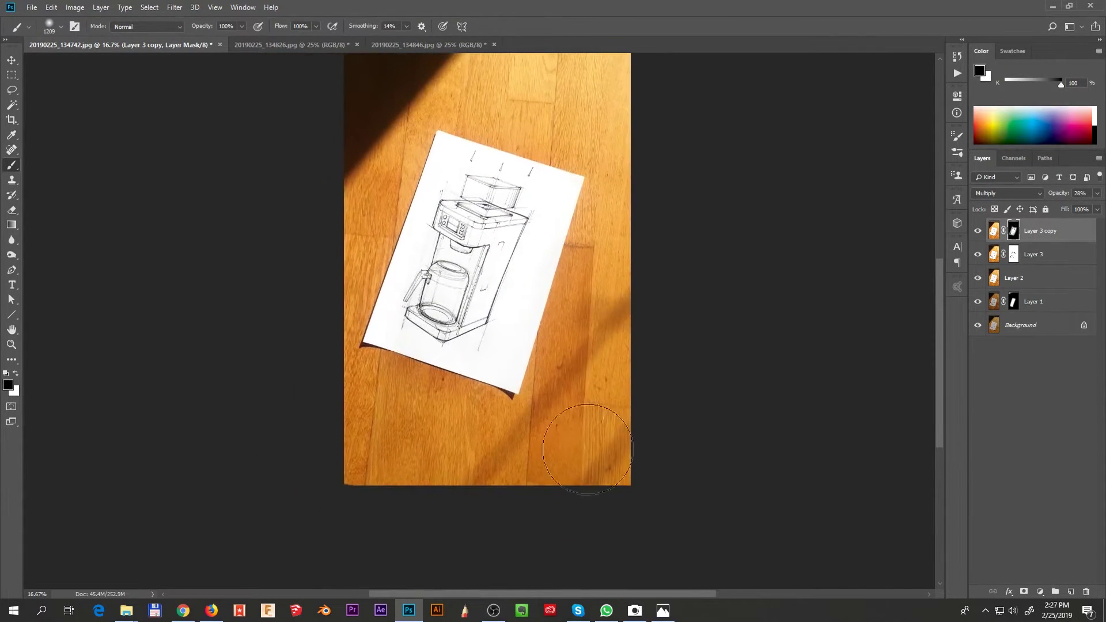
{"action": "scroll", "coordinate": [544, 250], "scroll_direction": "up", "scroll_amount": 2}
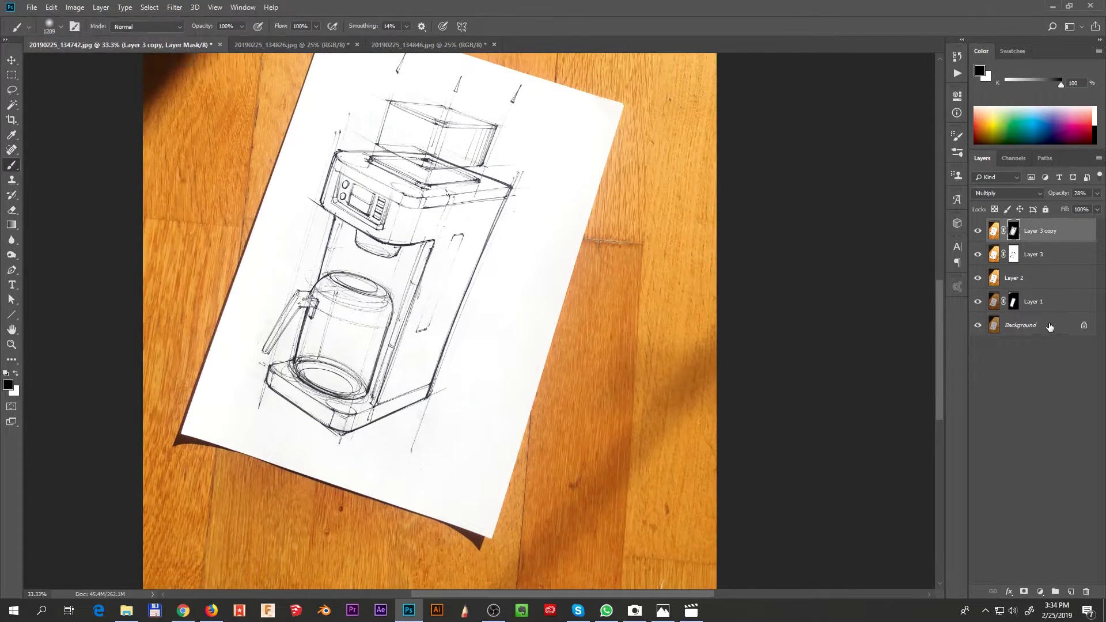
Convert the Background into a regular layer named Layer 0 and group all five layers
{"action": "left_click", "coordinate": [1044, 304], "text": "shift"}
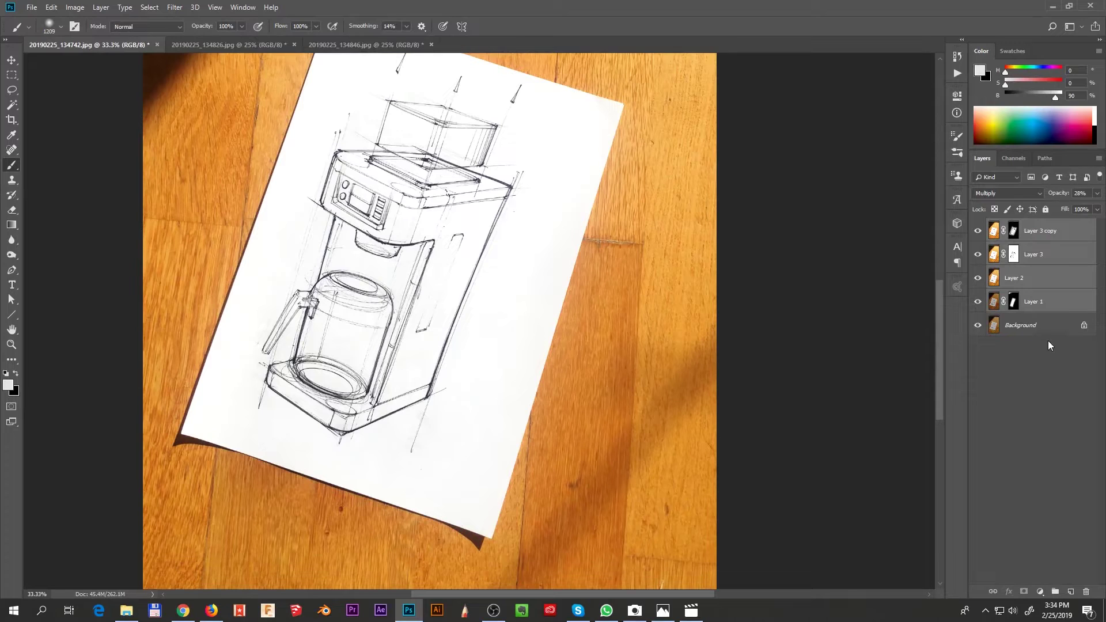
{"action": "left_click", "coordinate": [1044, 336], "text": "shift"}
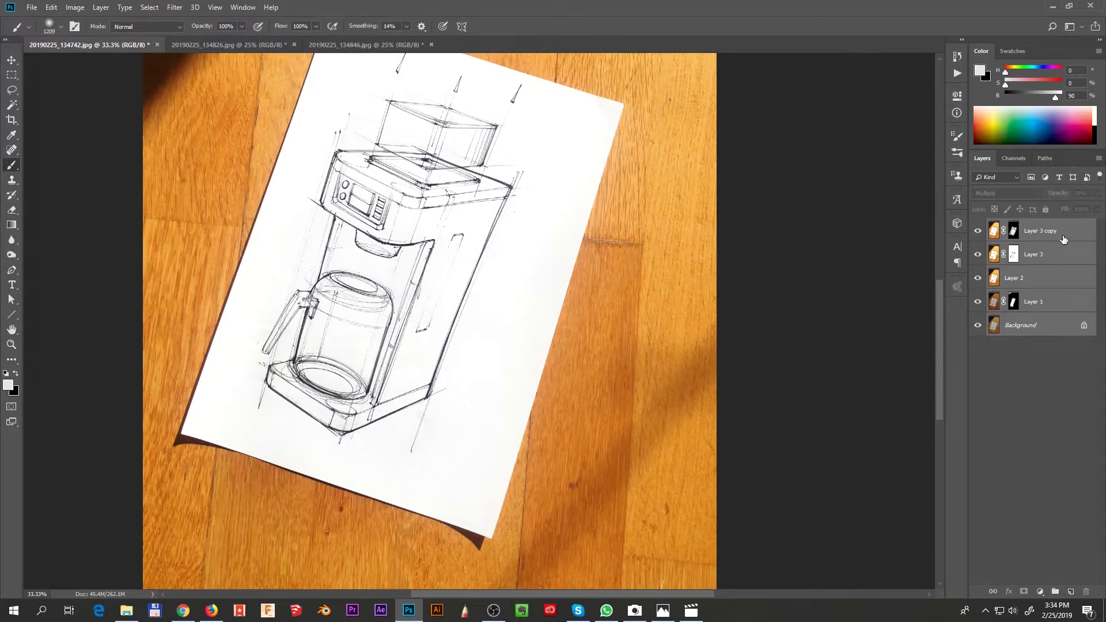
{"action": "left_click_drag", "start_coordinate": [1059, 237], "coordinate": [1071, 590]}
{"action": "double_click", "coordinate": [1052, 328]}
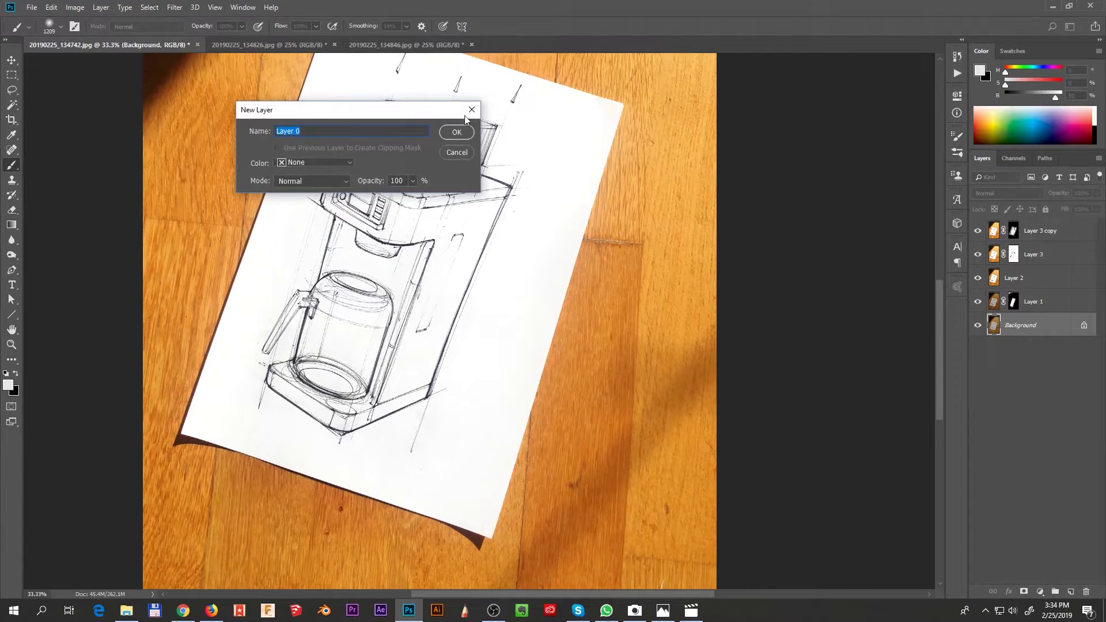
{"action": "left_click", "coordinate": [463, 134]}
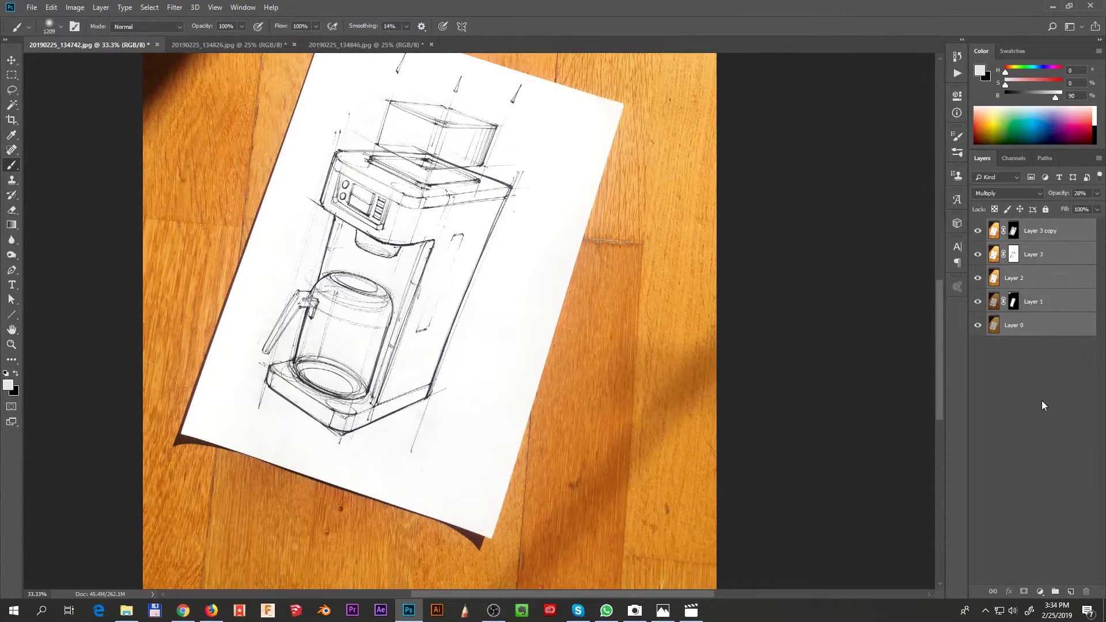
{"action": "key", "text": "ctrl+g"}
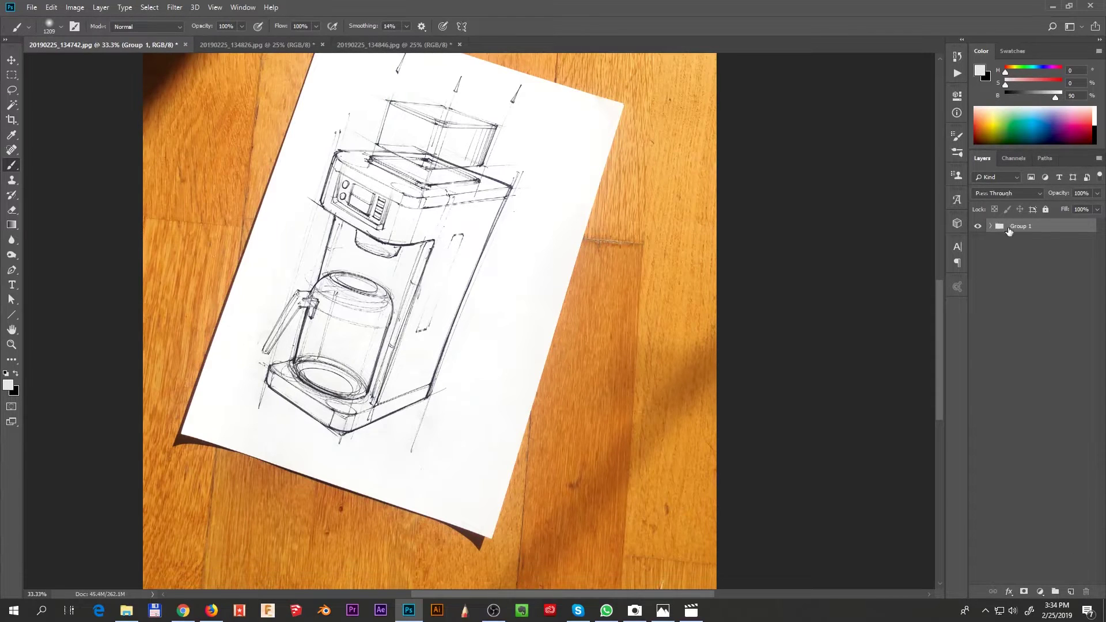
Duplicate Group 1, hide the original group, and merge the copy into a single layer
{"action": "left_click", "coordinate": [978, 226]}
{"action": "left_click", "coordinate": [978, 226]}
{"action": "left_click_drag", "start_coordinate": [1022, 227], "coordinate": [1070, 591]}
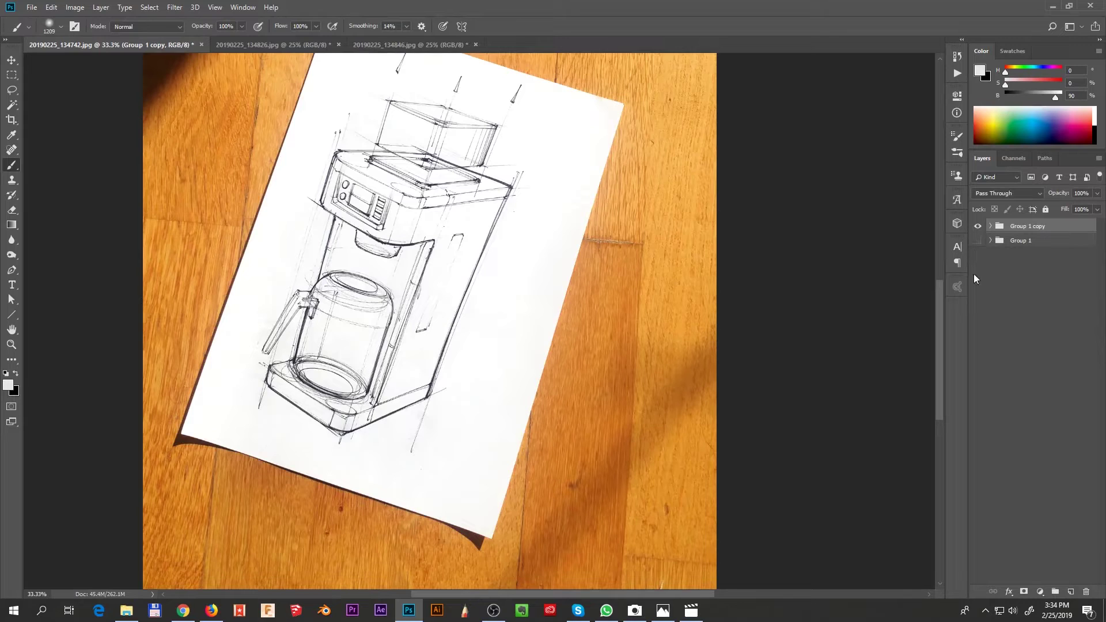
{"action": "key", "text": "ctrl+e"}
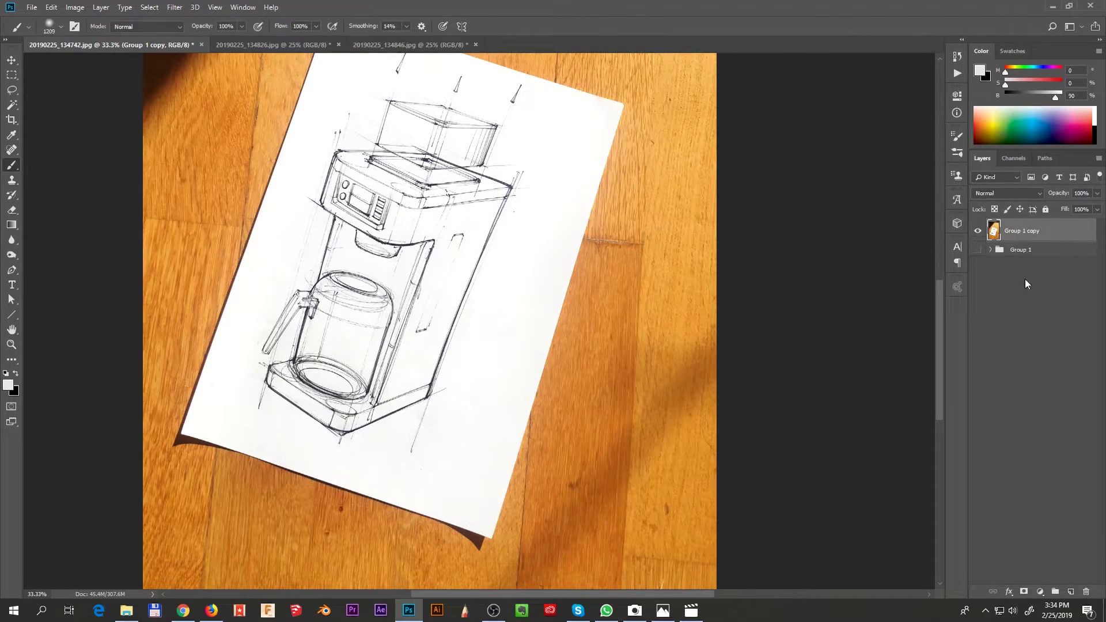
Set the merged Group 1 copy layer to Multiply and add a new empty layer directly beneath it
{"action": "left_click", "coordinate": [1053, 250]}
{"action": "left_click", "coordinate": [1028, 231]}
{"action": "left_click", "coordinate": [1031, 195]}
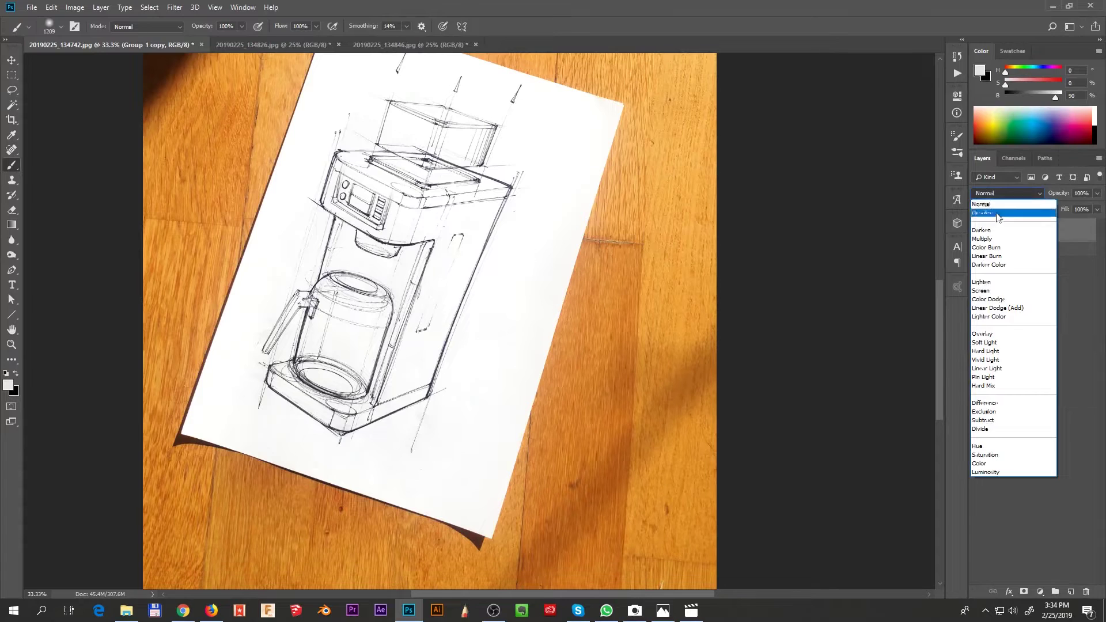
{"action": "left_click", "coordinate": [991, 239]}
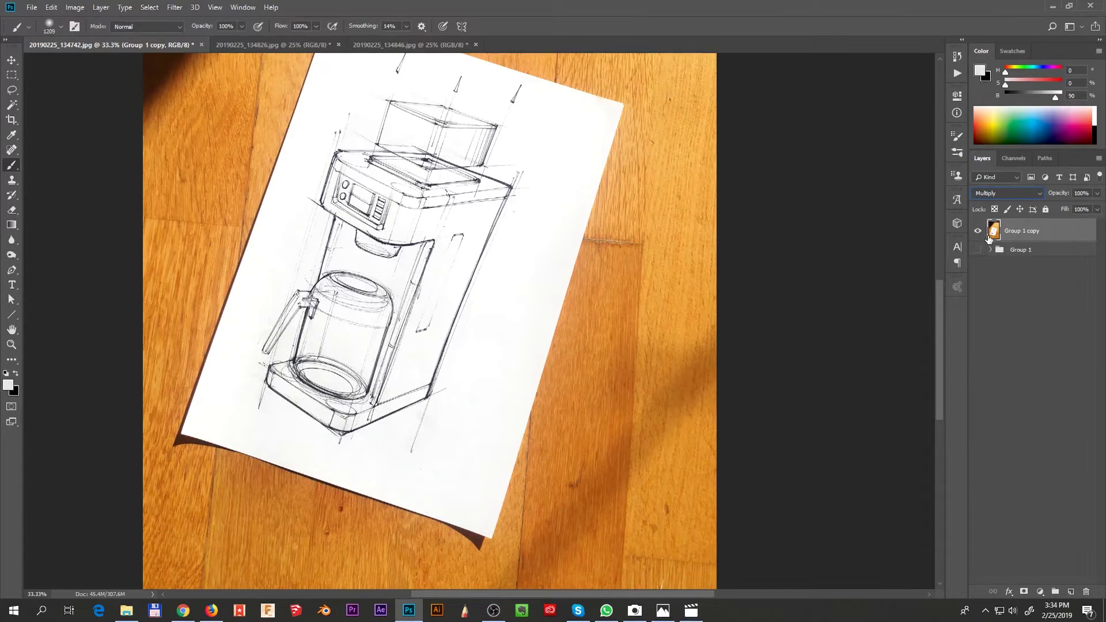
{"action": "left_click", "coordinate": [1032, 250]}
{"action": "left_click", "coordinate": [1070, 591]}
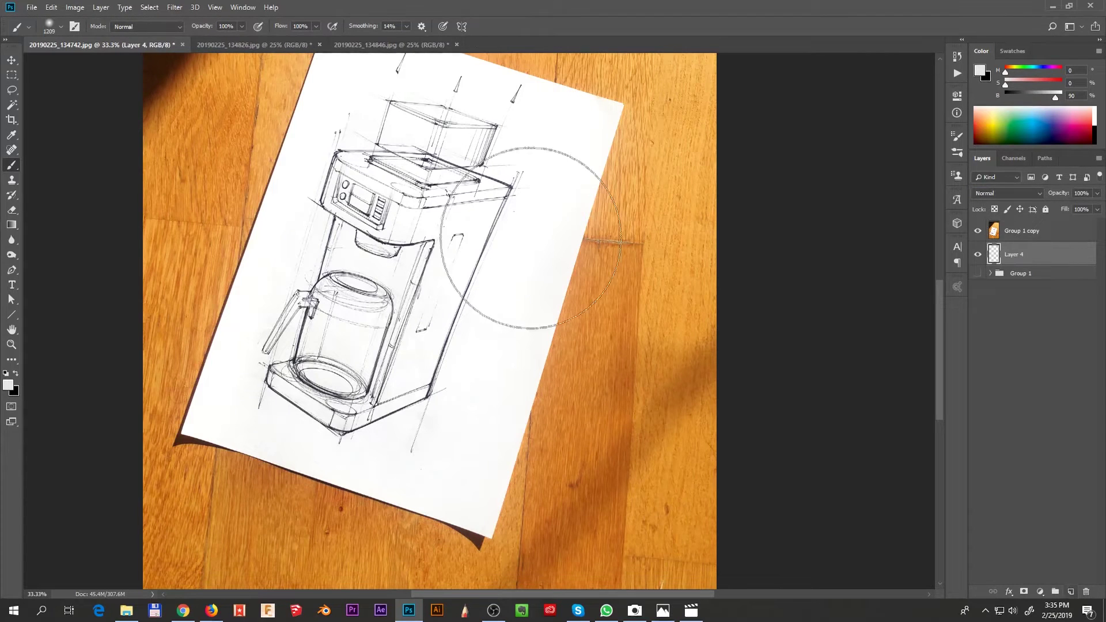
Outline the coffee maker's body and base with a lasso selection, leaving out the jug handle and the raised upper box
{"action": "key", "text": "l"}
{"action": "key", "text": "alt+l"}
{"action": "key", "text": "Escape"}
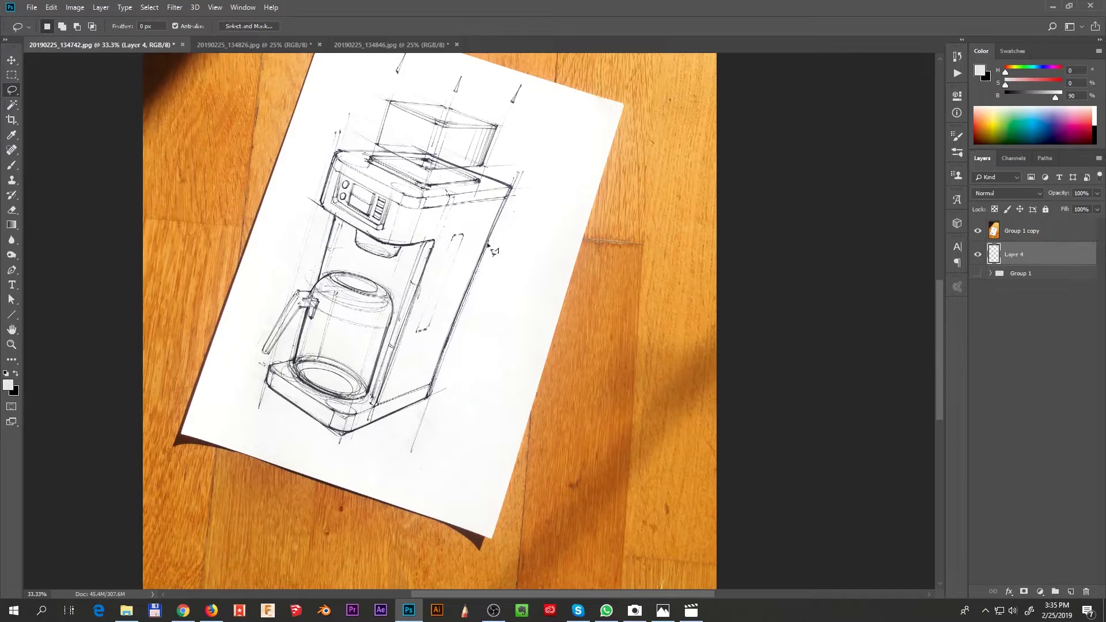
{"action": "left_click_drag", "start_coordinate": [509, 192], "coordinate": [433, 159]}
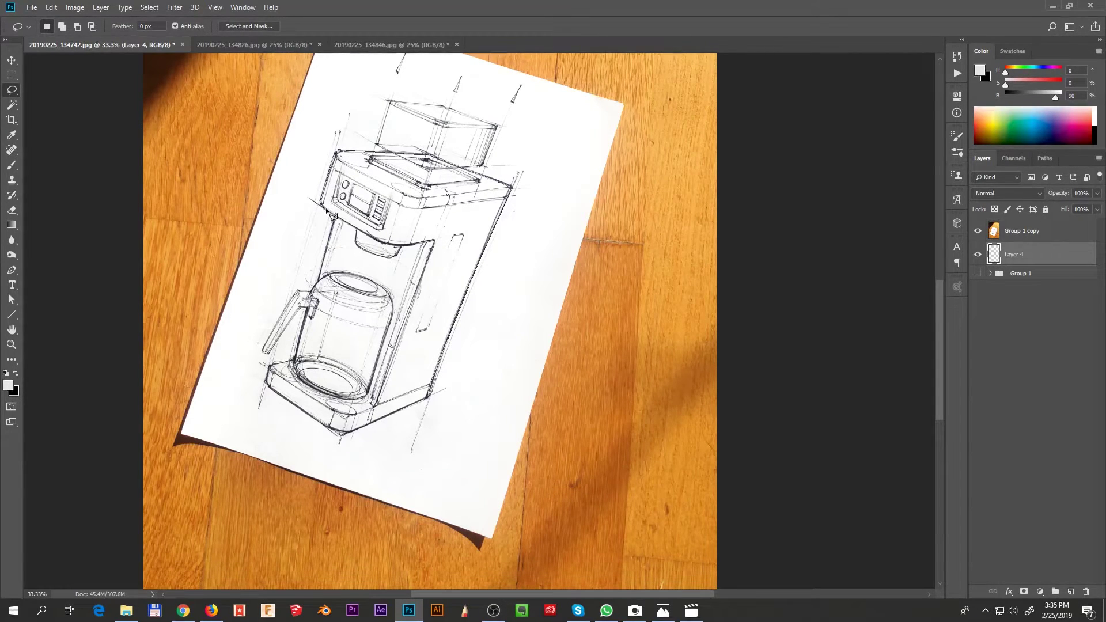
{"action": "mouse_move", "coordinate": [326, 266]}
{"action": "left_mouse_down"}
{"action": "mouse_move", "coordinate": [300, 367]}
{"action": "mouse_move", "coordinate": [328, 431]}
{"action": "left_mouse_up"}
{"action": "left_click_drag", "start_coordinate": [404, 410], "coordinate": [510, 190]}
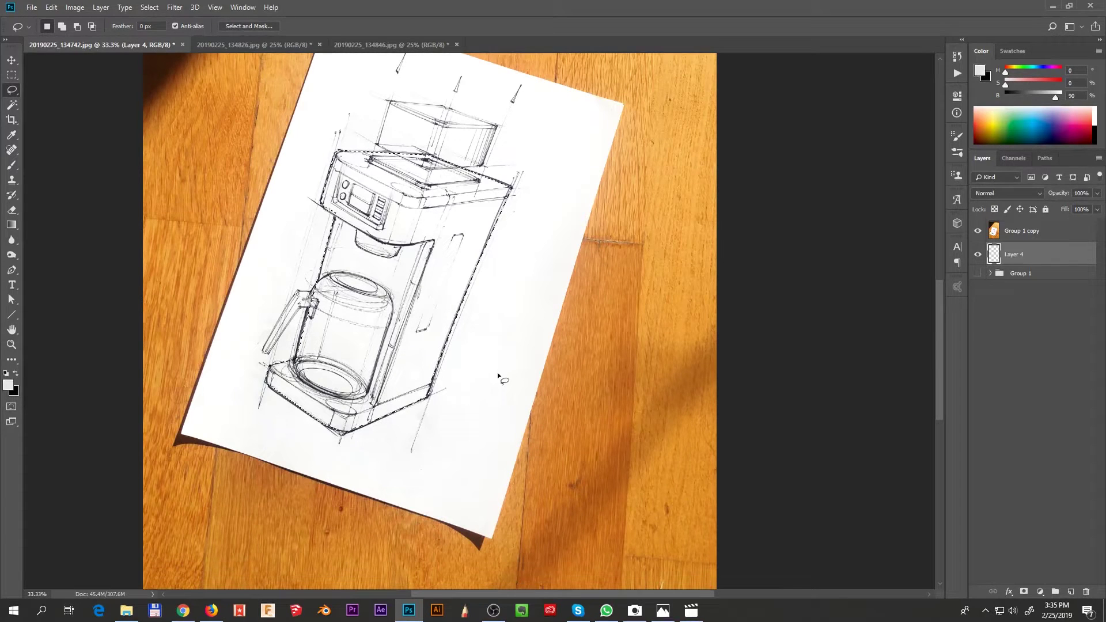
Fill the selected body on Layer 4 with a light grey gradient at 40% opacity, running from the base upward
{"action": "key", "text": "b"}
{"action": "key", "text": "g"}
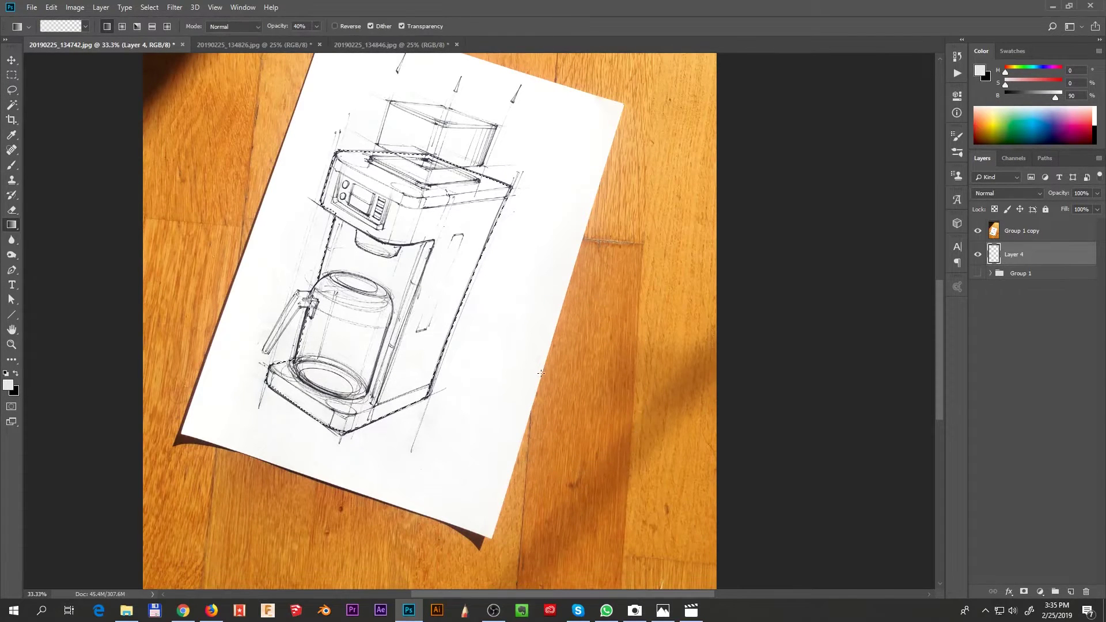
{"action": "mouse_move", "coordinate": [416, 391]}
{"action": "left_mouse_down"}
{"action": "mouse_move", "coordinate": [484, 30]}
{"action": "mouse_move", "coordinate": [456, 118]}
{"action": "left_mouse_up"}
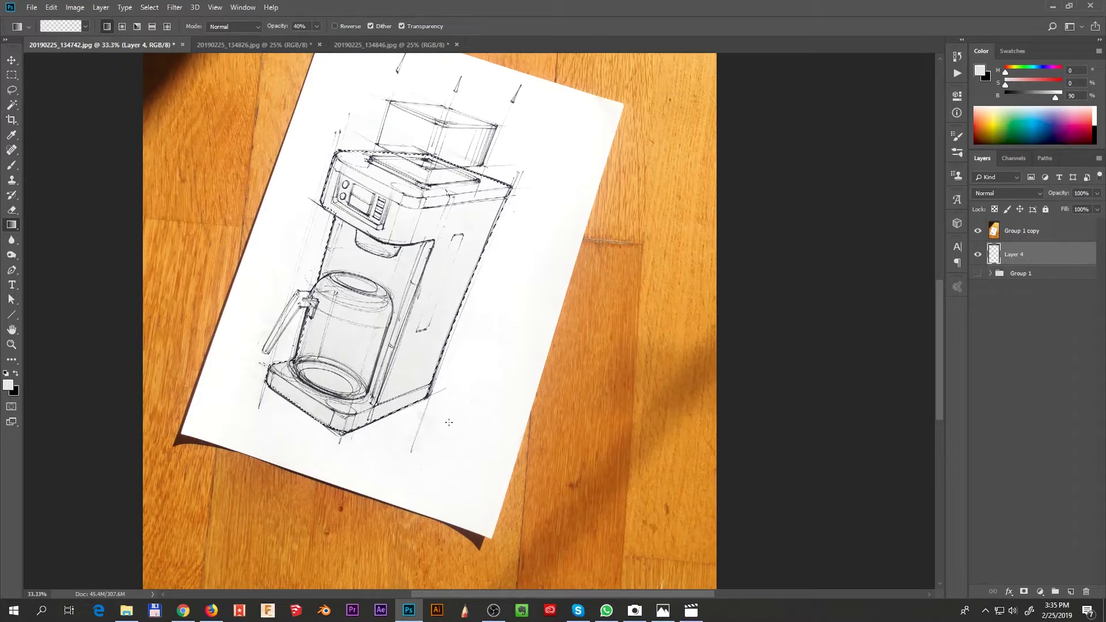
Darken the selected body with several upward gradients in a mid grey of 45% brightness, undoing an unwanted pass
{"action": "left_click", "coordinate": [1030, 94]}
{"action": "left_click_drag", "start_coordinate": [360, 410], "coordinate": [451, 54]}
{"action": "left_click_drag", "start_coordinate": [415, 404], "coordinate": [460, 56]}
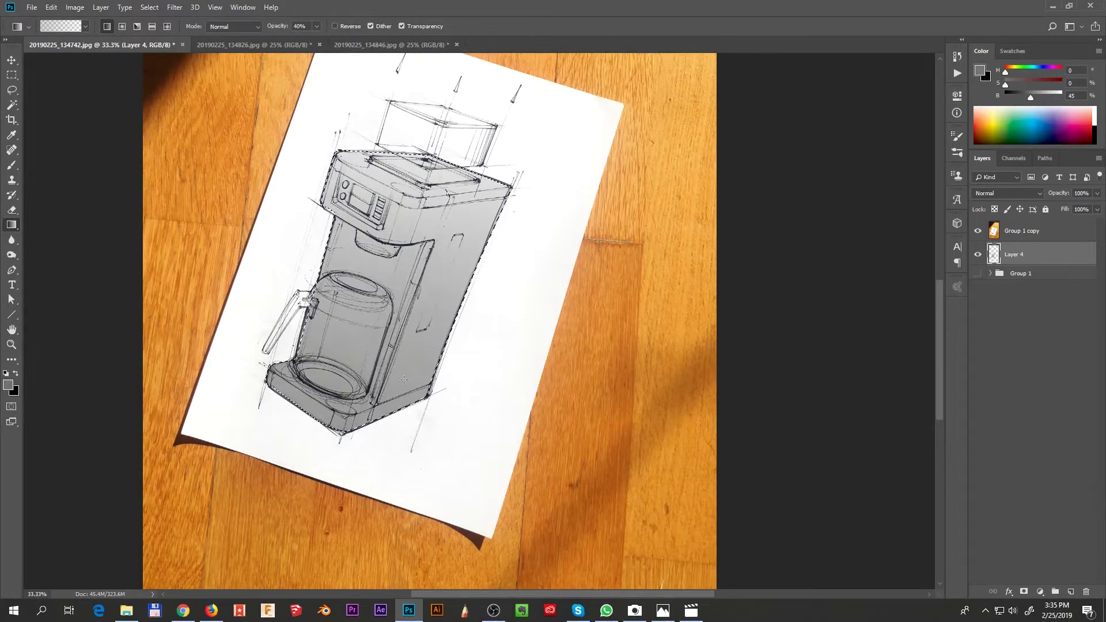
{"action": "left_click_drag", "start_coordinate": [396, 446], "coordinate": [439, 231]}
{"action": "key", "text": "ctrl+z"}
{"action": "left_click_drag", "start_coordinate": [425, 417], "coordinate": [419, 319]}
{"action": "left_click_drag", "start_coordinate": [380, 430], "coordinate": [476, 23]}
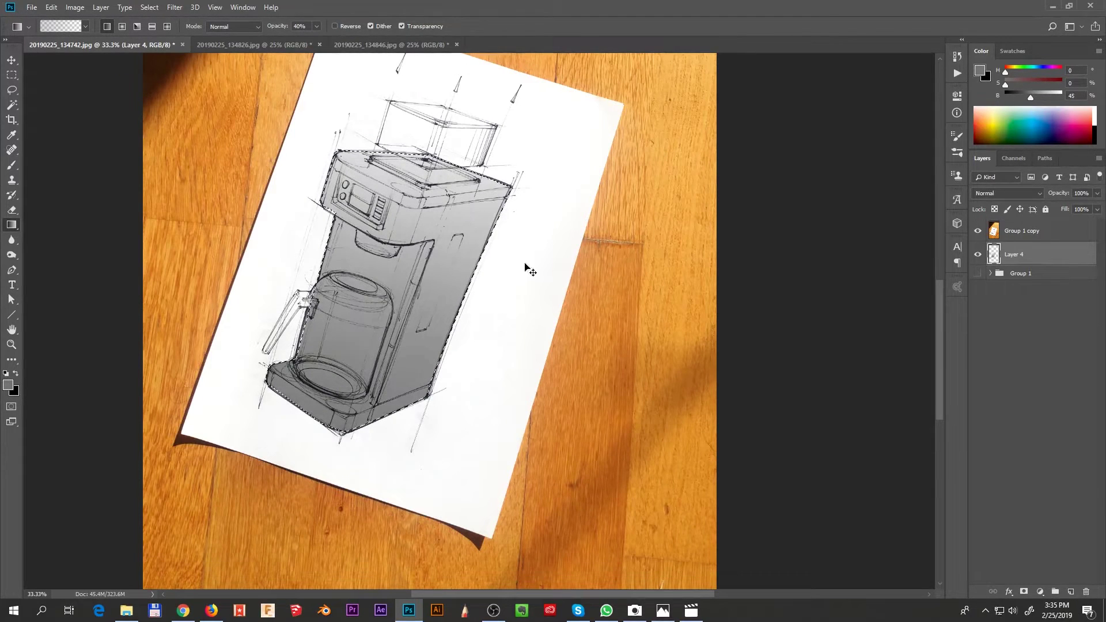
Lasso the recess behind and around the glass jug on Layer 4, darken it with a downward grey gradient at 40% opacity, and deselect
{"action": "key", "text": "ctrl+d"}
{"action": "key", "text": "l"}
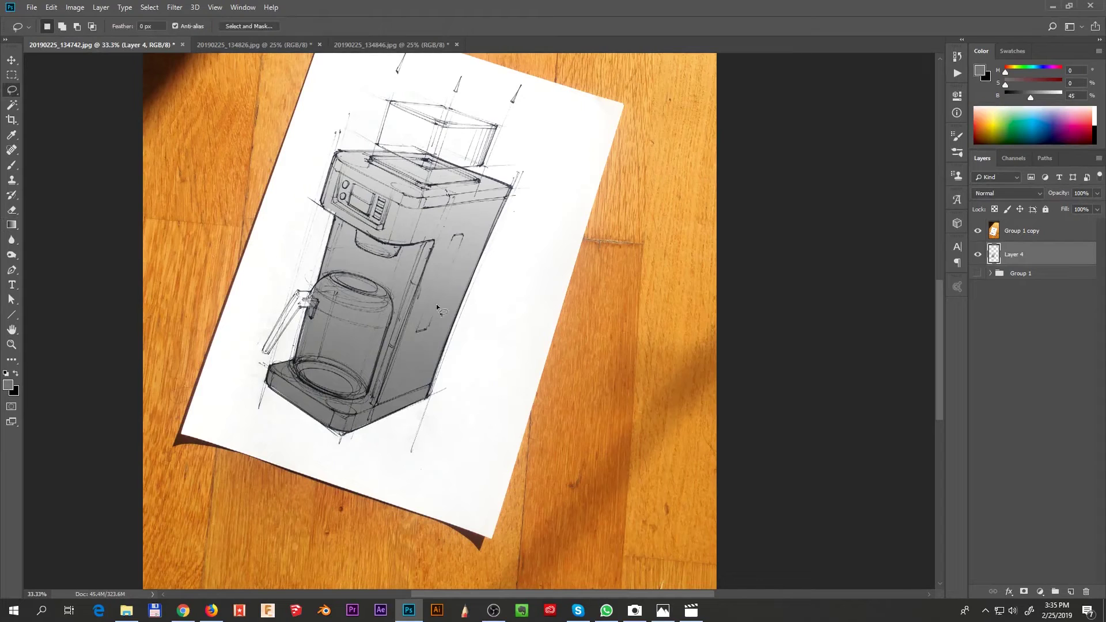
{"action": "mouse_move", "coordinate": [290, 331]}
{"action": "left_mouse_down"}
{"action": "mouse_move", "coordinate": [377, 410]}
{"action": "mouse_move", "coordinate": [435, 244]}
{"action": "mouse_move", "coordinate": [339, 222]}
{"action": "mouse_move", "coordinate": [298, 372]}
{"action": "mouse_move", "coordinate": [343, 216]}
{"action": "mouse_move", "coordinate": [374, 293]}
{"action": "left_mouse_up"}
{"action": "key", "text": "alt"}
{"action": "key", "text": "g"}
{"action": "mouse_move", "coordinate": [402, 218]}
{"action": "left_mouse_down"}
{"action": "mouse_move", "coordinate": [381, 253]}
{"action": "mouse_move", "coordinate": [377, 329]}
{"action": "left_mouse_up"}
{"action": "key", "text": "ctrl+d"}
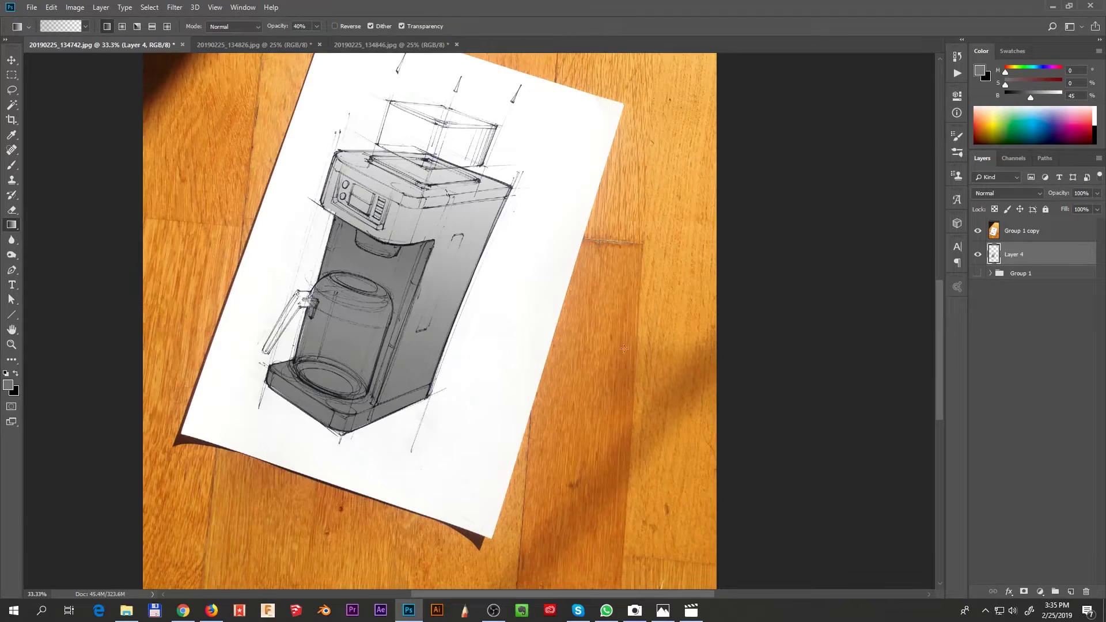
{"action": "key", "text": "ctrl+minus"}
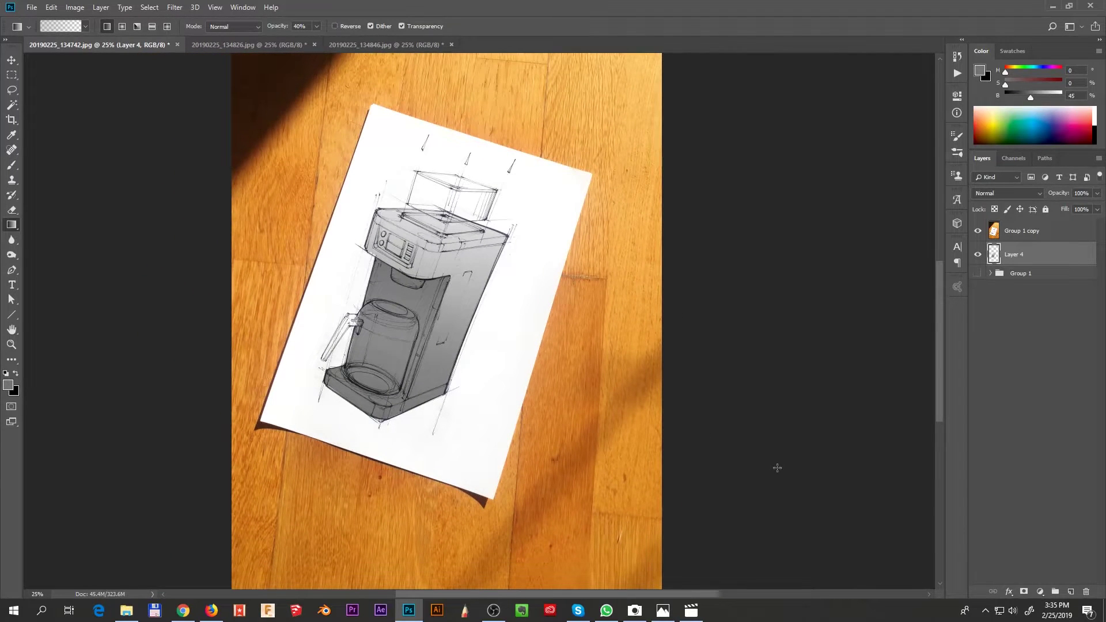
Hide Layer 4 and switch to the 20190225_134826.jpg document with its dimly lit coffee maker sketch
{"action": "left_click", "coordinate": [978, 255]}
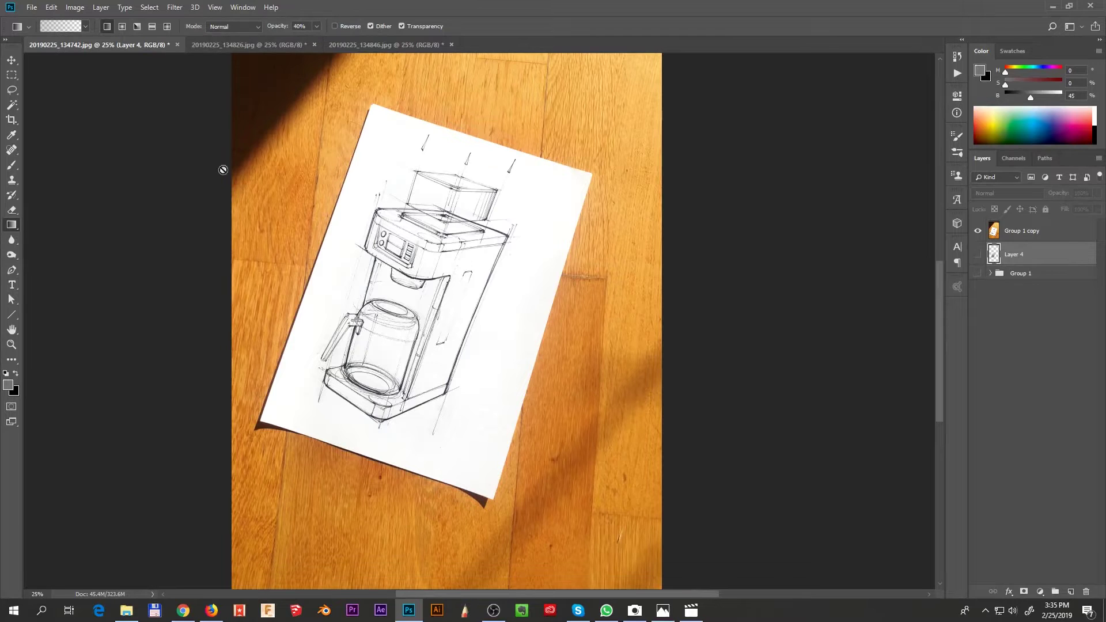
{"action": "left_click", "coordinate": [248, 45]}
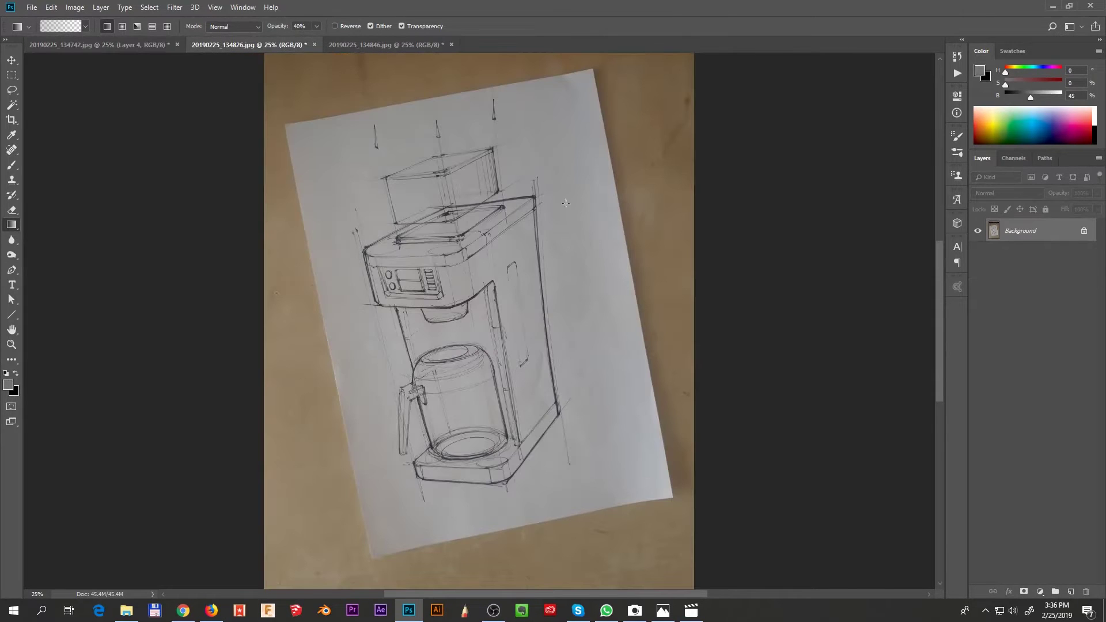
{"action": "left_click", "coordinate": [580, 343], "text": "ctrl"}
{"action": "left_click_drag", "start_coordinate": [583, 398], "coordinate": [496, 395]}
{"action": "left_click", "coordinate": [496, 386], "text": "ctrl+alt"}
{"action": "left_click_drag", "start_coordinate": [449, 360], "coordinate": [444, 323]}
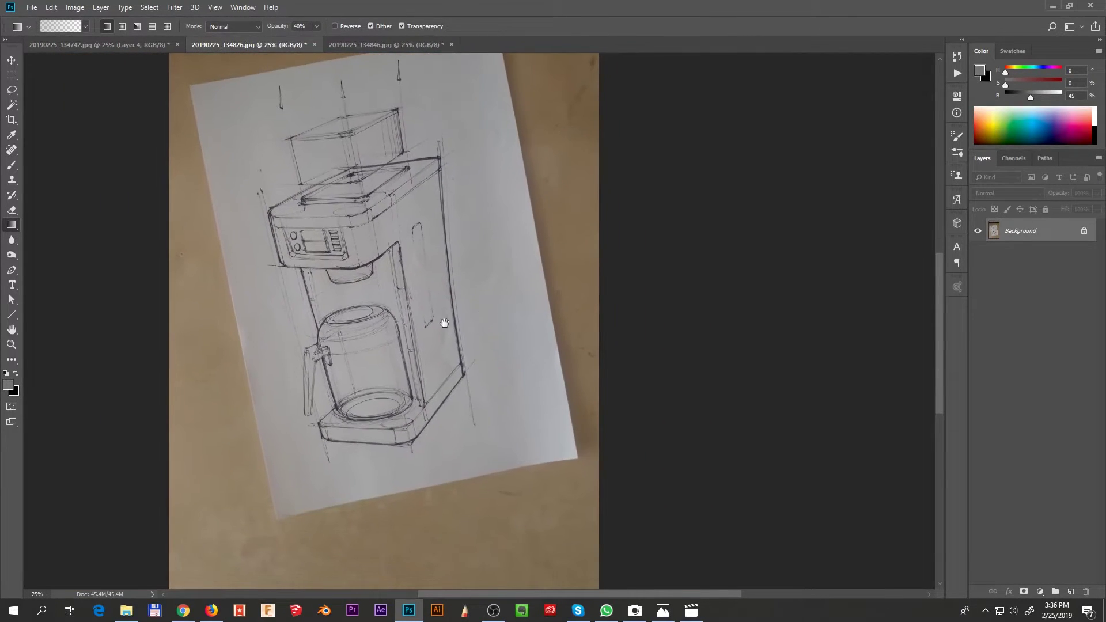
{"action": "left_click_drag", "start_coordinate": [569, 180], "coordinate": [612, 363]}
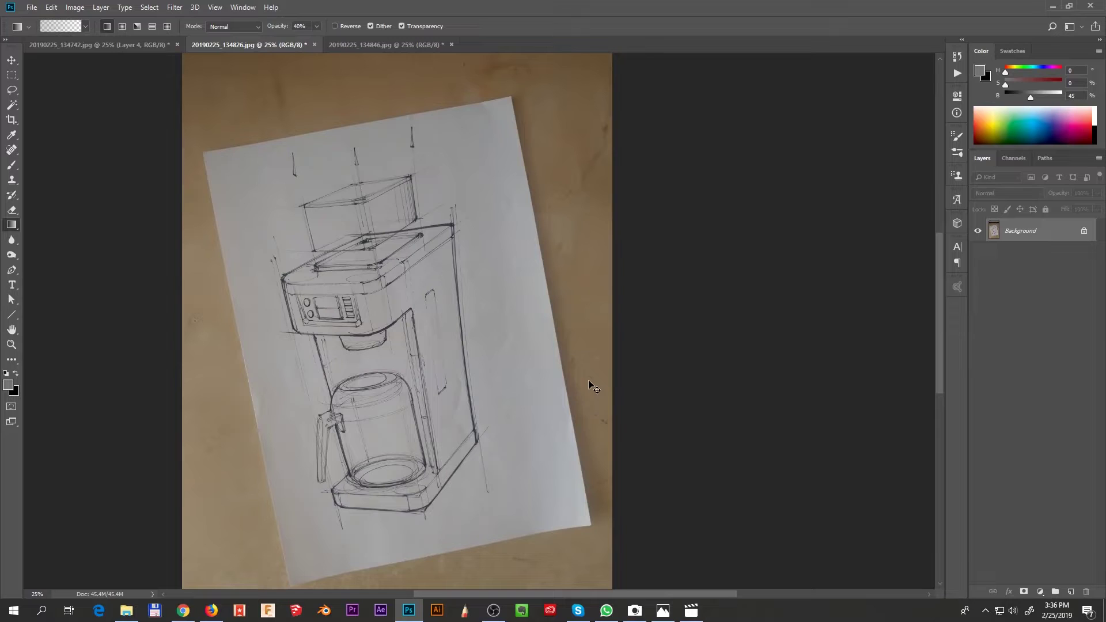
Raise the Background's contrast with an S-shaped Curves adjustment, mapping input 103 to 86 and 201 to 222, and compare before and after
{"action": "key", "text": "ctrl+m"}
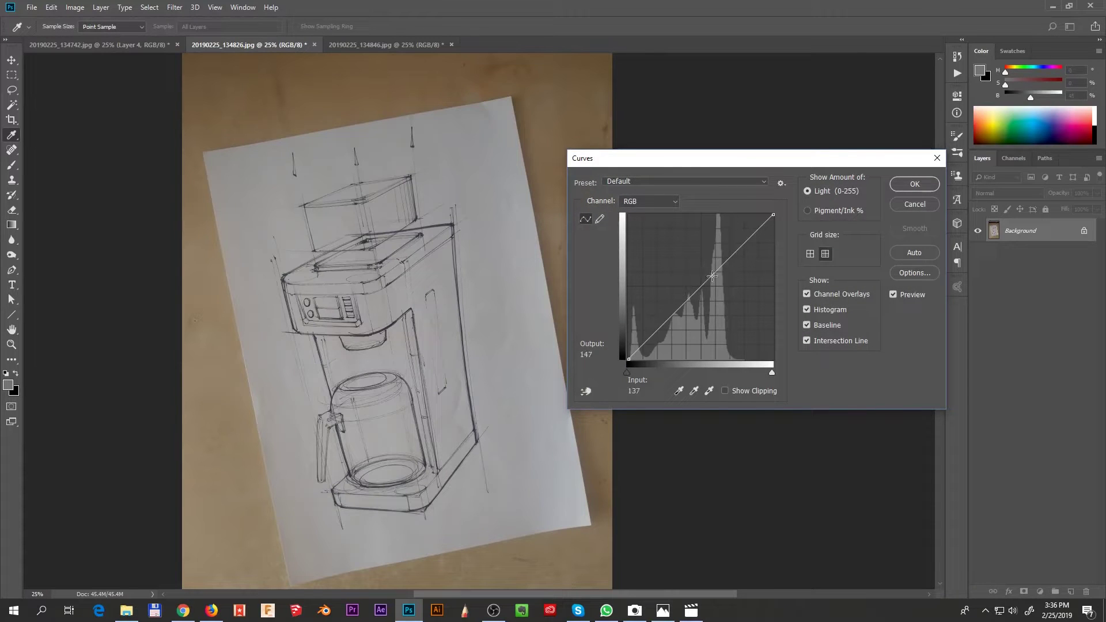
{"action": "left_click", "coordinate": [717, 270]}
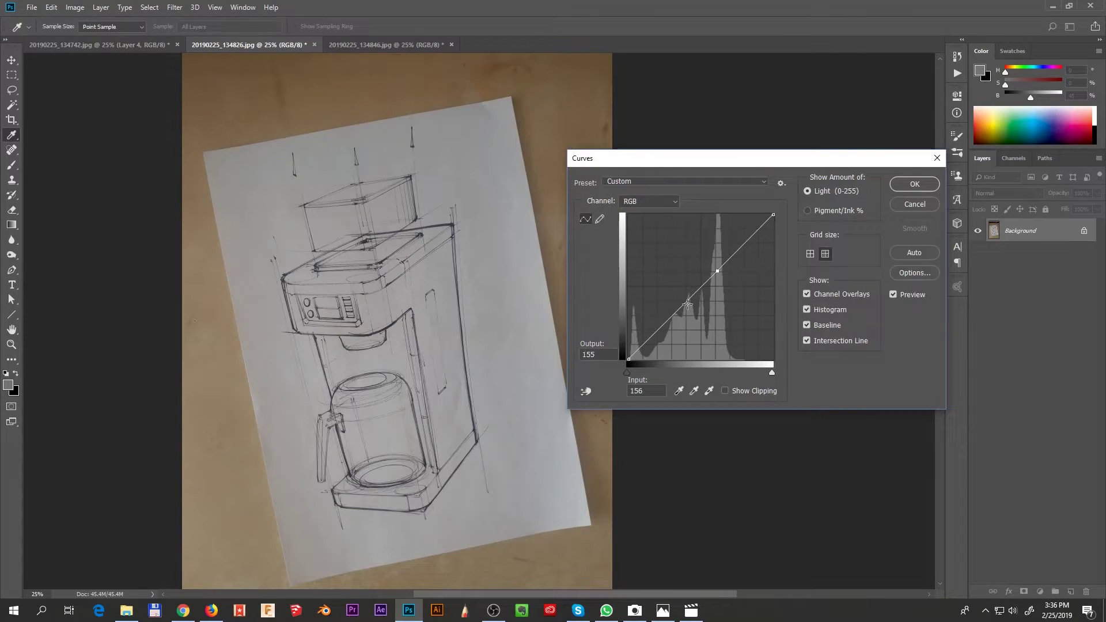
{"action": "left_click_drag", "start_coordinate": [687, 304], "coordinate": [687, 310]}
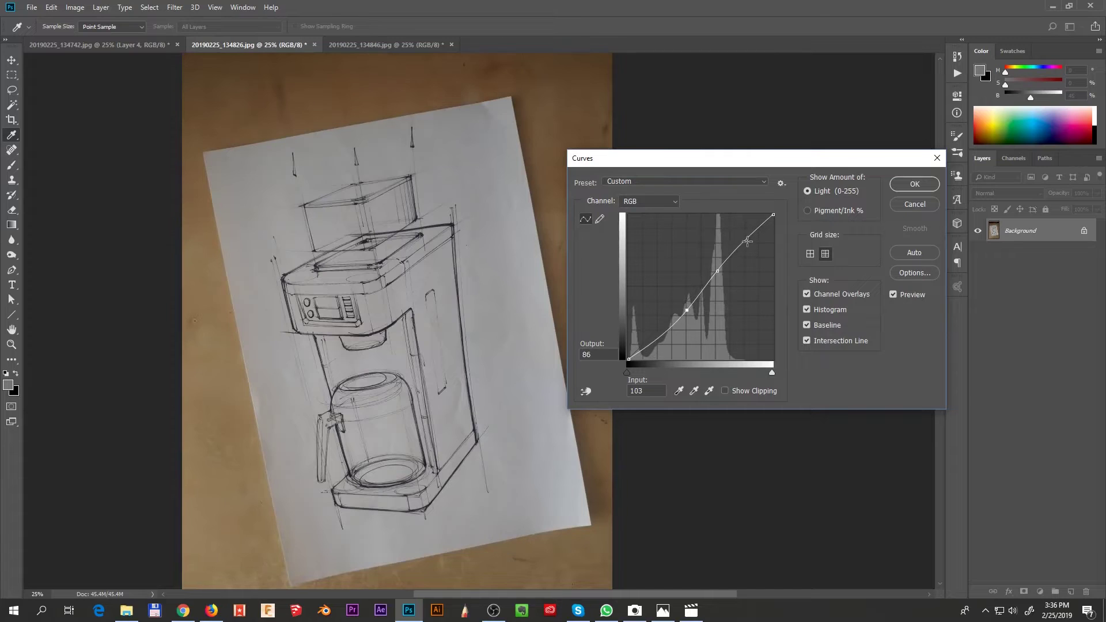
{"action": "left_click_drag", "start_coordinate": [748, 241], "coordinate": [741, 233]}
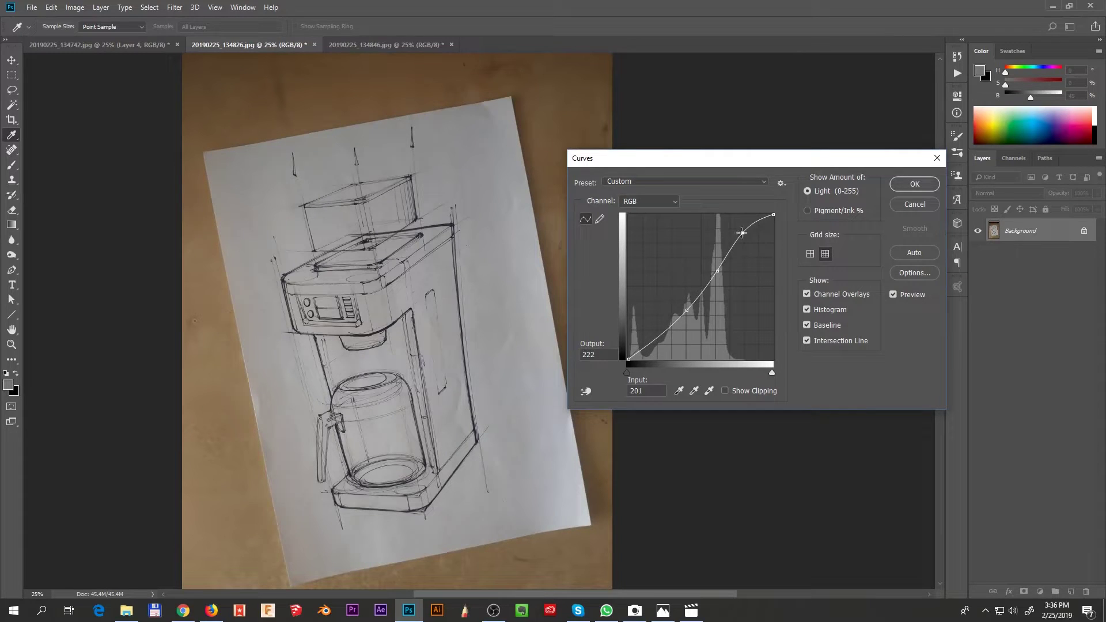
{"action": "left_click", "coordinate": [915, 184]}
{"action": "key", "text": "g"}
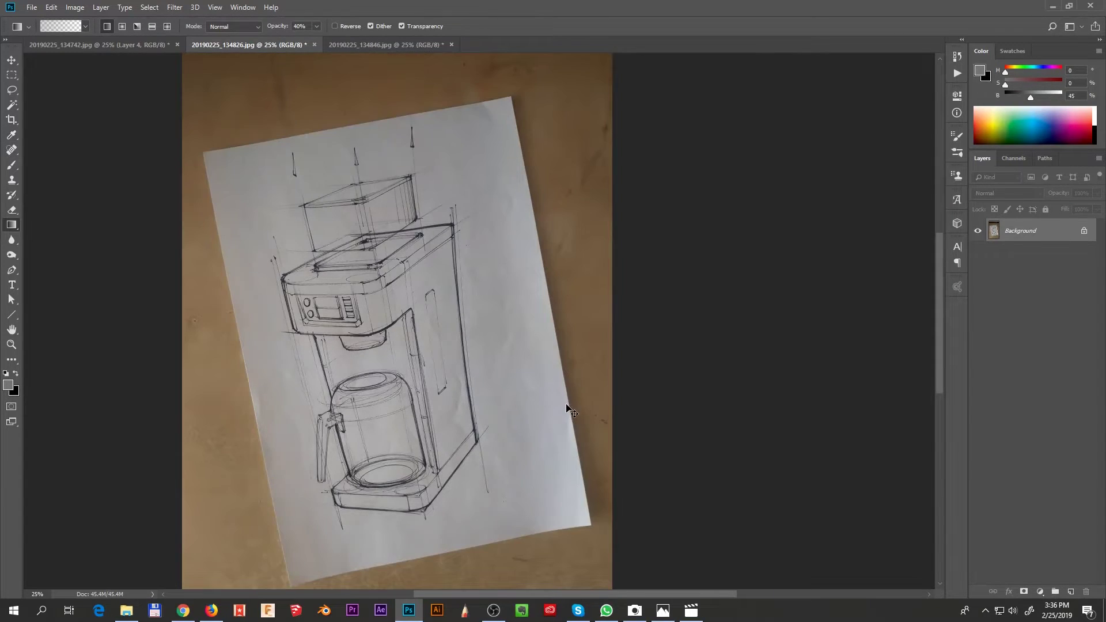
{"action": "key", "text": "ctrl+z"}
{"action": "key", "text": "ctrl+z"}
{"action": "key", "text": "ctrl+z"}
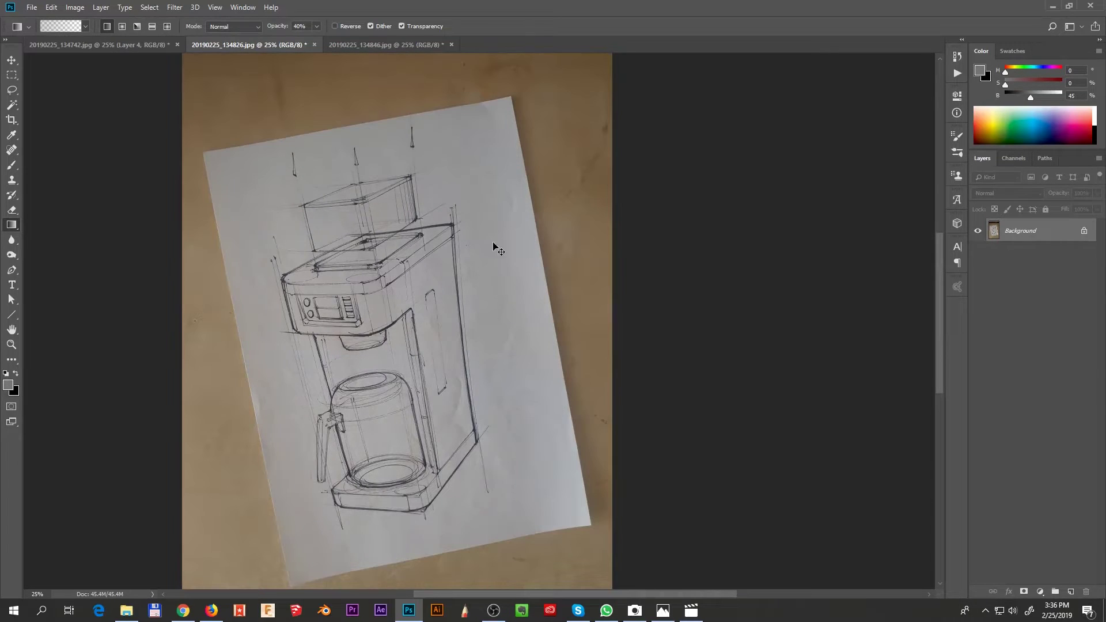
{"action": "key", "text": "ctrl+shift+z"}
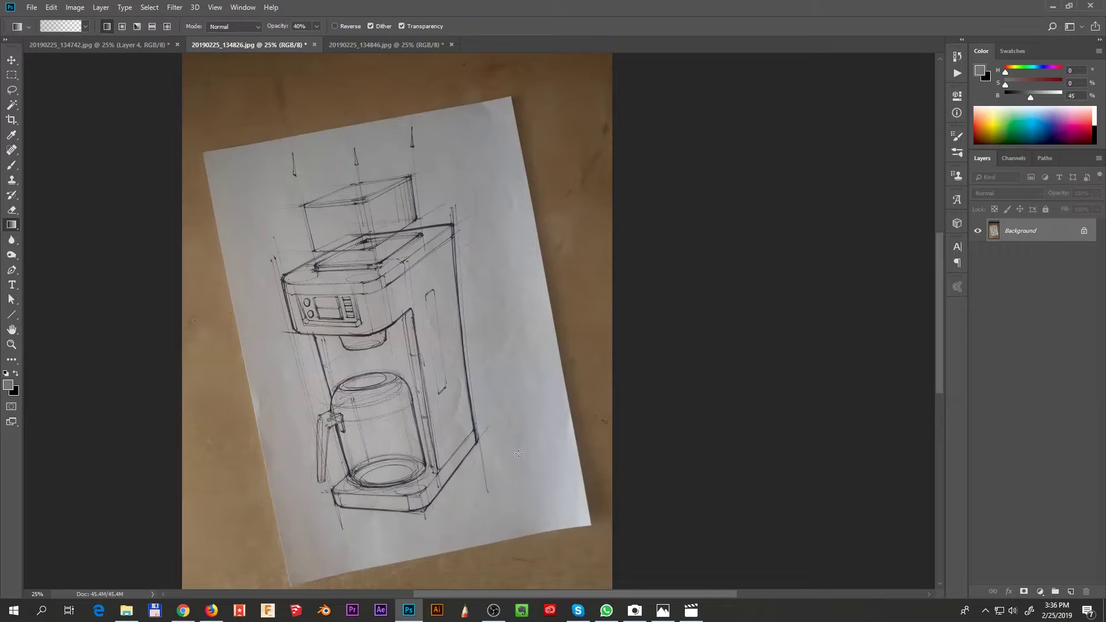
Duplicate the Background layer and set its Curves white point from the grey paper beside the coffee maker
{"action": "left_click_drag", "start_coordinate": [1071, 229], "coordinate": [1071, 592]}
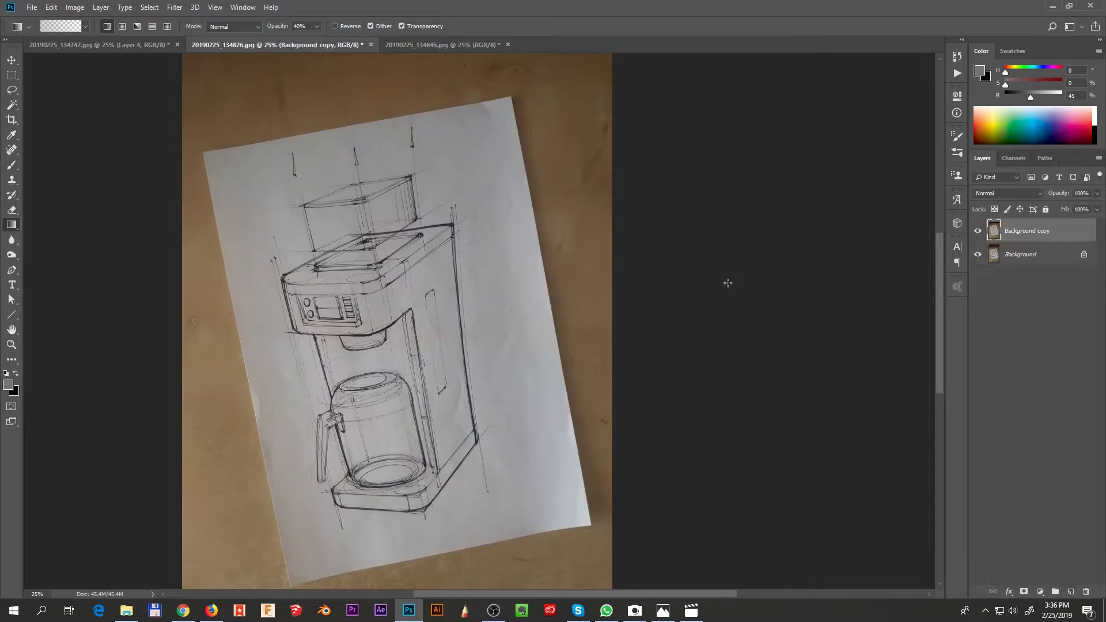
{"action": "key", "text": "ctrl+m"}
{"action": "left_click", "coordinate": [709, 391]}
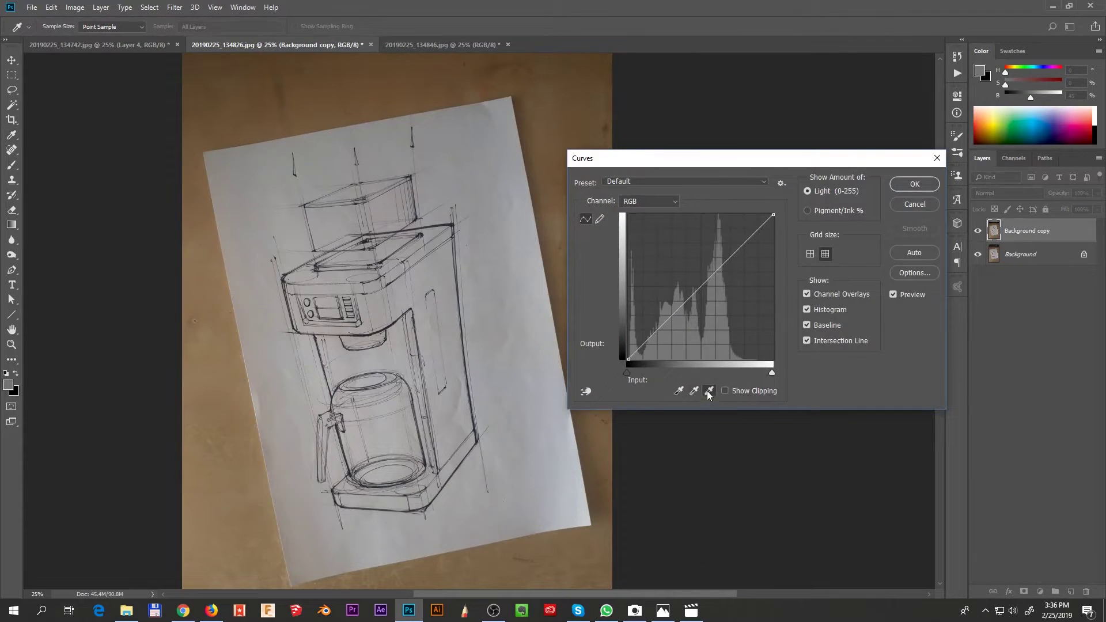
{"action": "left_click", "coordinate": [315, 356], "text": "ctrl+space"}
{"action": "left_click", "coordinate": [288, 382], "text": "ctrl+space"}
{"action": "left_click", "coordinate": [282, 375], "text": "ctrl+space"}
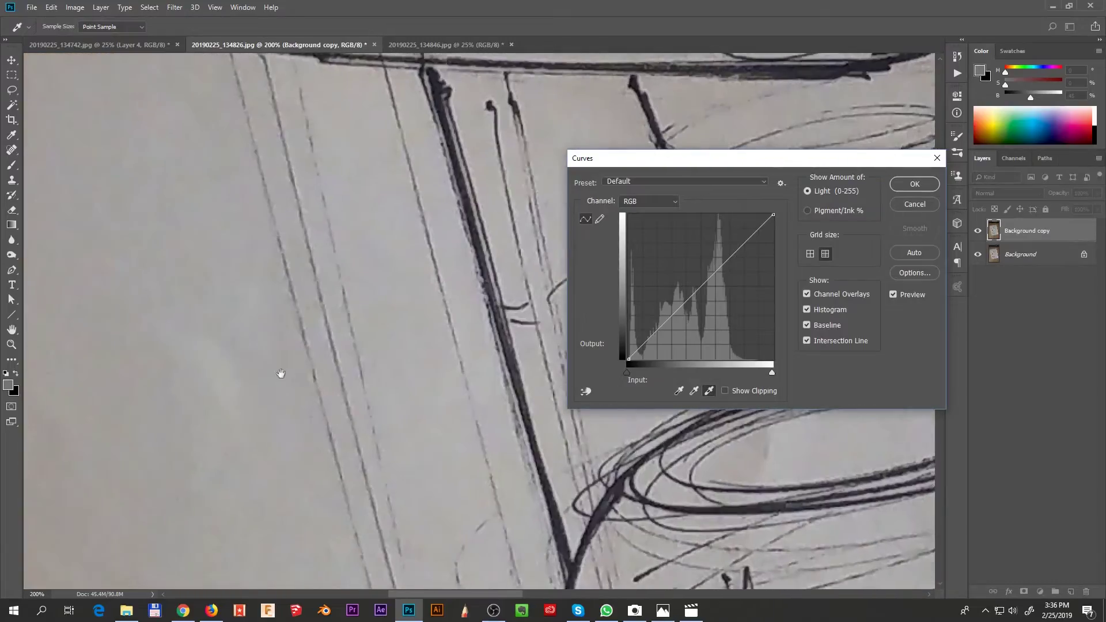
{"action": "left_click", "coordinate": [288, 342]}
{"action": "left_click", "coordinate": [291, 369], "text": "alt+space"}
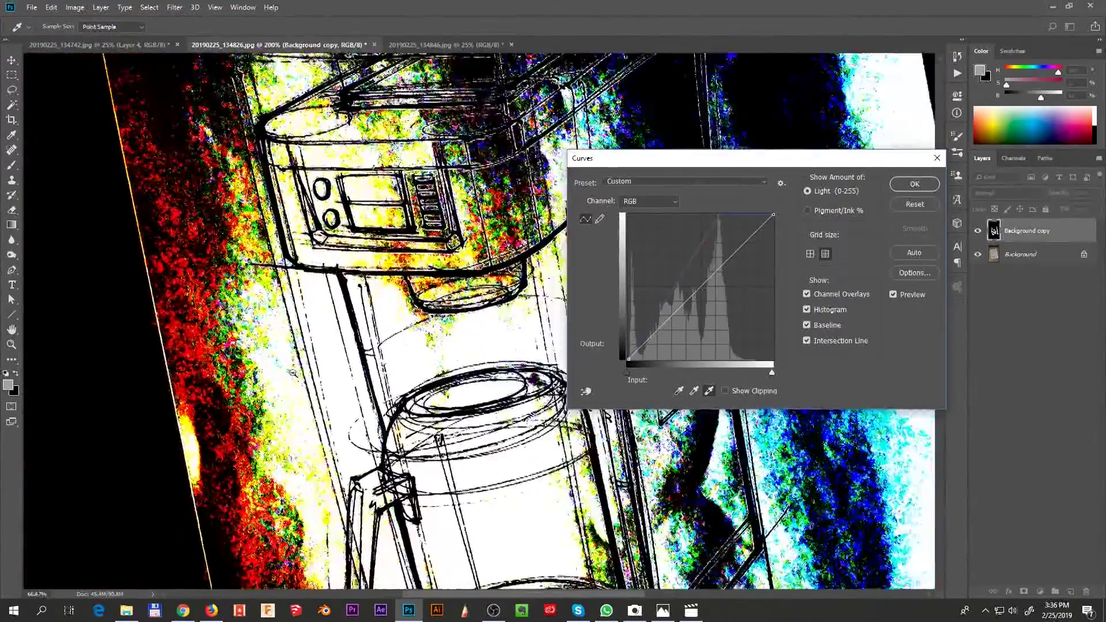
{"action": "left_click", "coordinate": [294, 395], "text": "alt+space"}
{"action": "left_click", "coordinate": [294, 395], "text": "alt+space"}
{"action": "left_click_drag", "start_coordinate": [482, 423], "coordinate": [328, 445]}
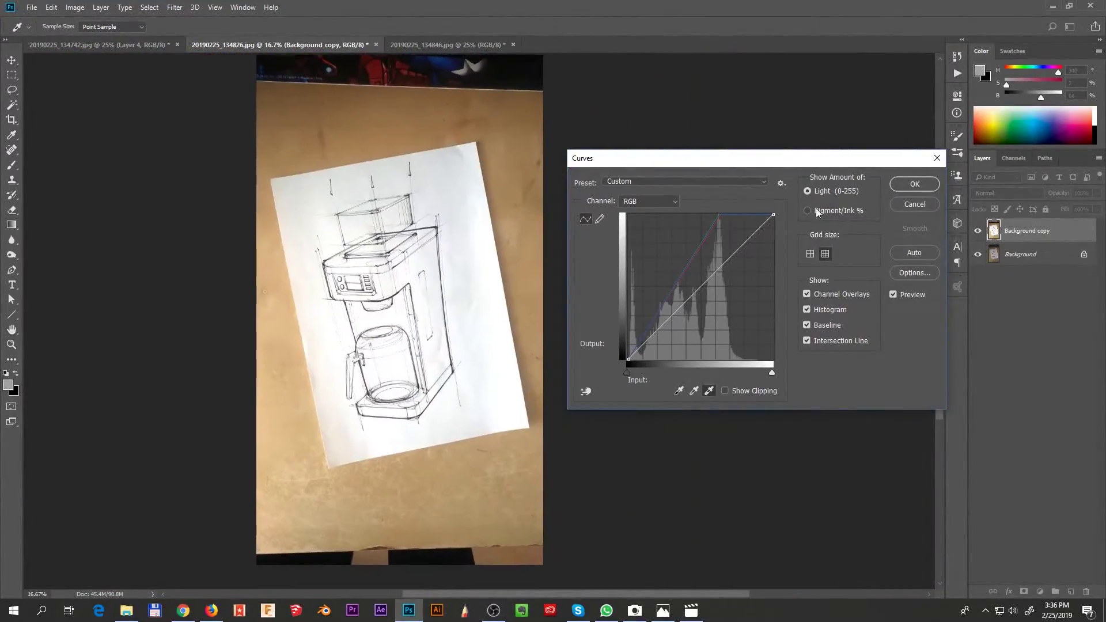
{"action": "left_click", "coordinate": [916, 185]}
Compare Background copy before and after the white point correction, checking the linework and the paper tone
{"action": "left_click", "coordinate": [449, 369], "text": "ctrl+space"}
{"action": "left_click", "coordinate": [440, 371], "text": "ctrl+space"}
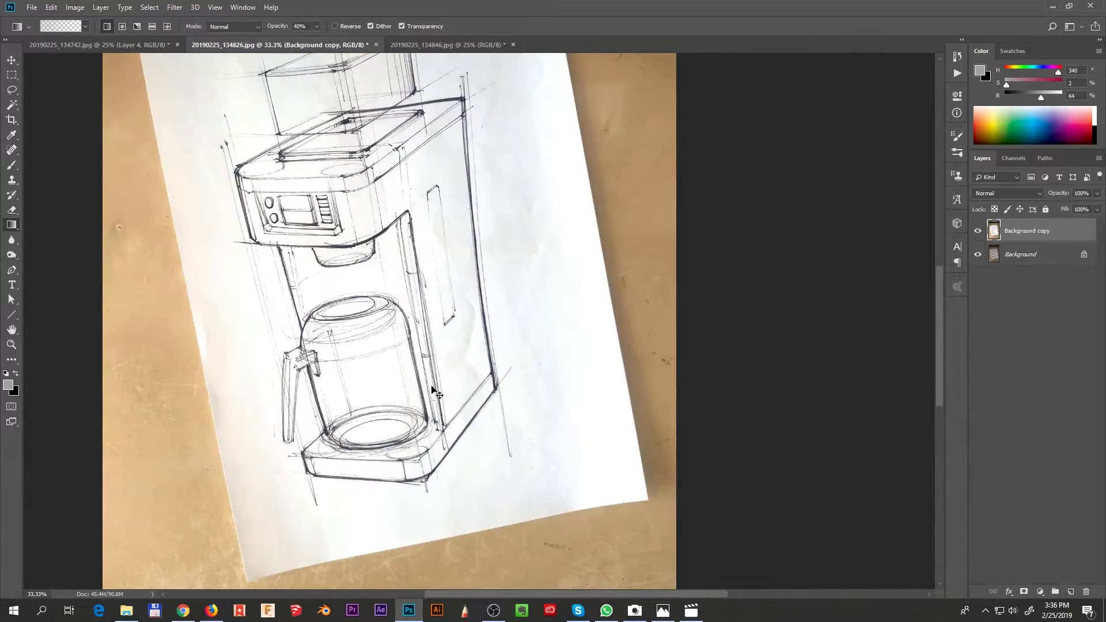
{"action": "key", "text": "ctrl+z"}
{"action": "key", "text": "ctrl+shift+z"}
{"action": "key", "text": "ctrl+z"}
{"action": "key", "text": "ctrl+shift+z"}
{"action": "left_click", "coordinate": [550, 339], "text": "alt+space"}
{"action": "key", "text": "ctrl+z"}
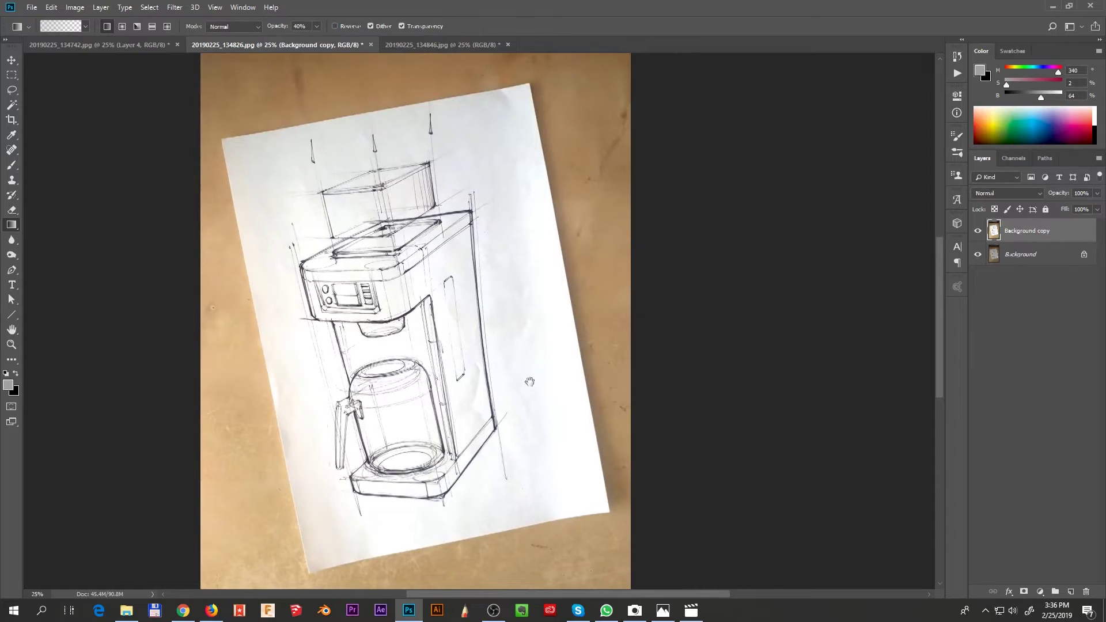
{"action": "key", "text": "ctrl+shift+z"}
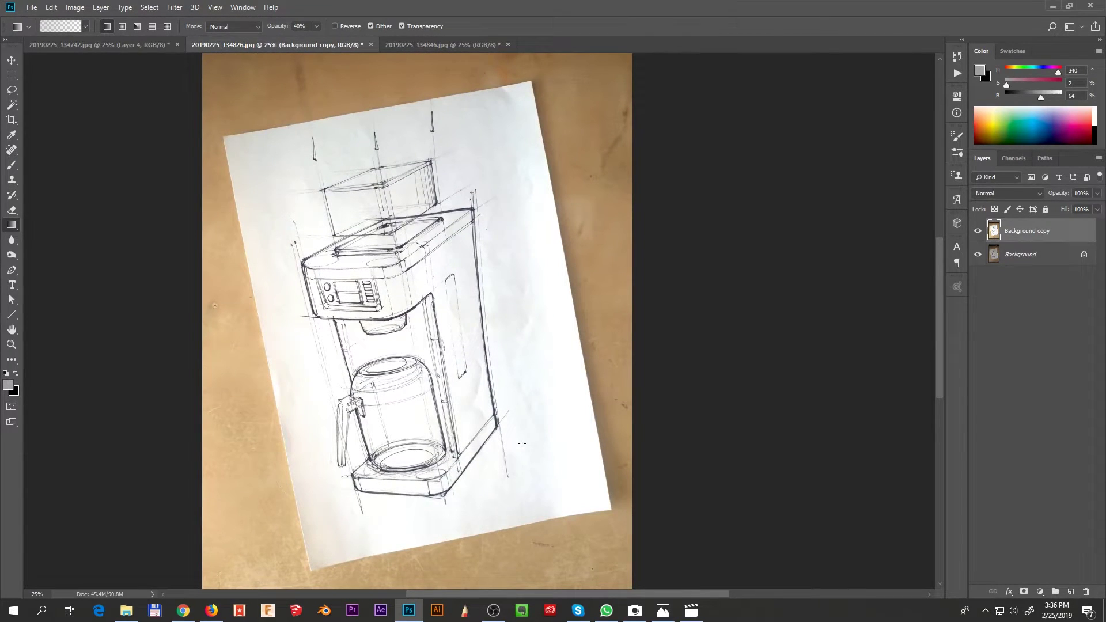
Duplicate Background copy and set the new layer's Curves white point from the shaded paper on the coffee maker's side panel
{"action": "left_click_drag", "start_coordinate": [1044, 243], "coordinate": [1071, 592]}
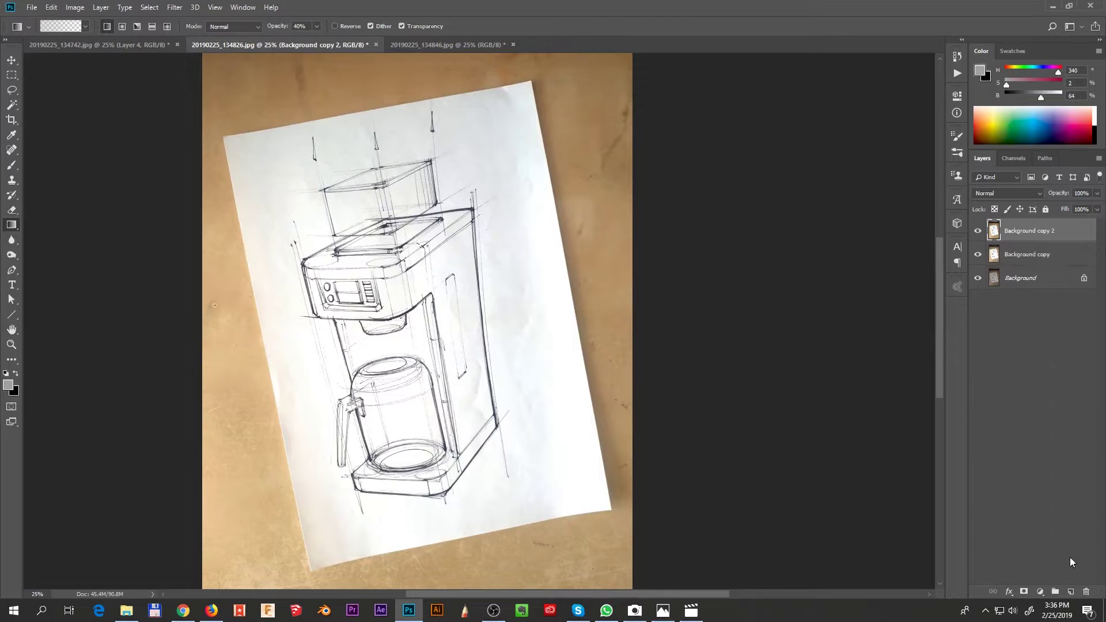
{"action": "left_click", "coordinate": [501, 404], "text": "ctrl+space"}
{"action": "left_click", "coordinate": [517, 377], "text": "ctrl+space"}
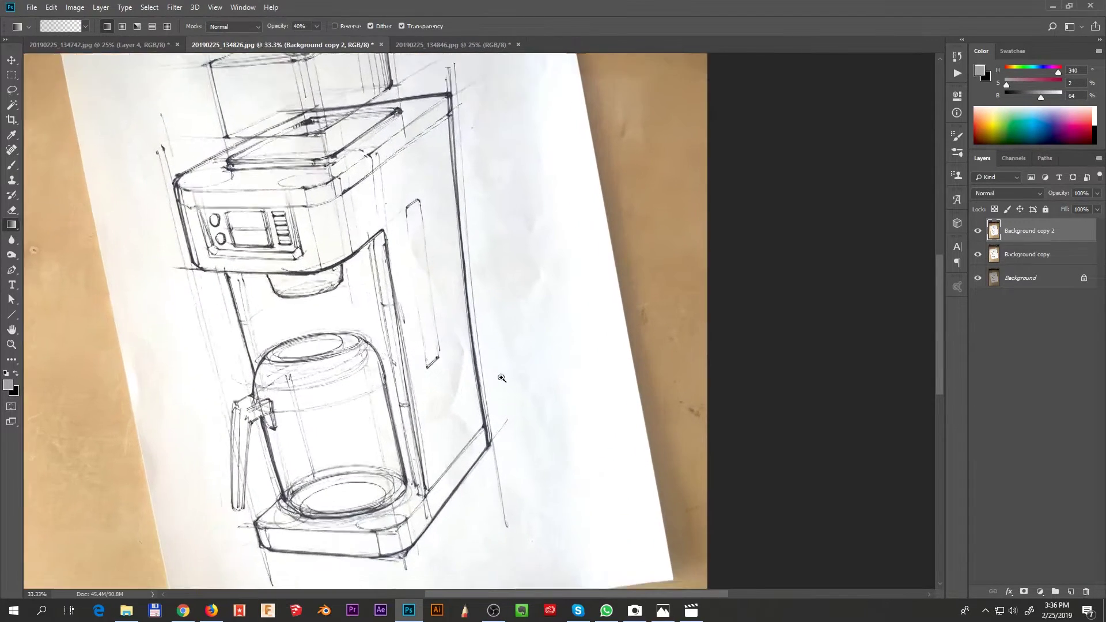
{"action": "key", "text": "ctrl+m"}
{"action": "left_click", "coordinate": [709, 391]}
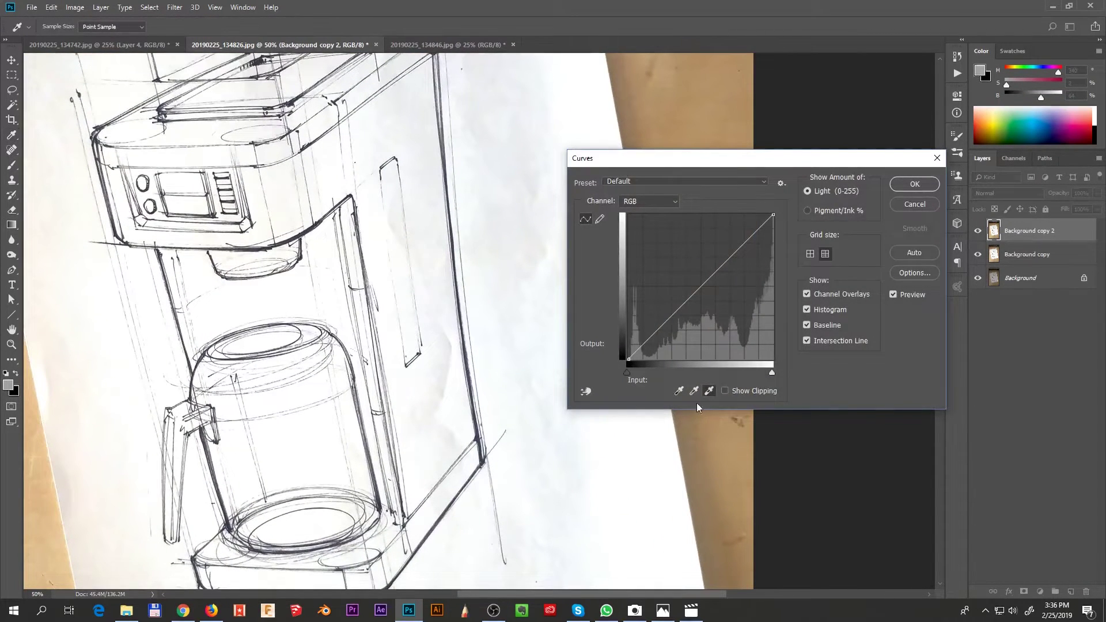
{"action": "left_click", "coordinate": [455, 344]}
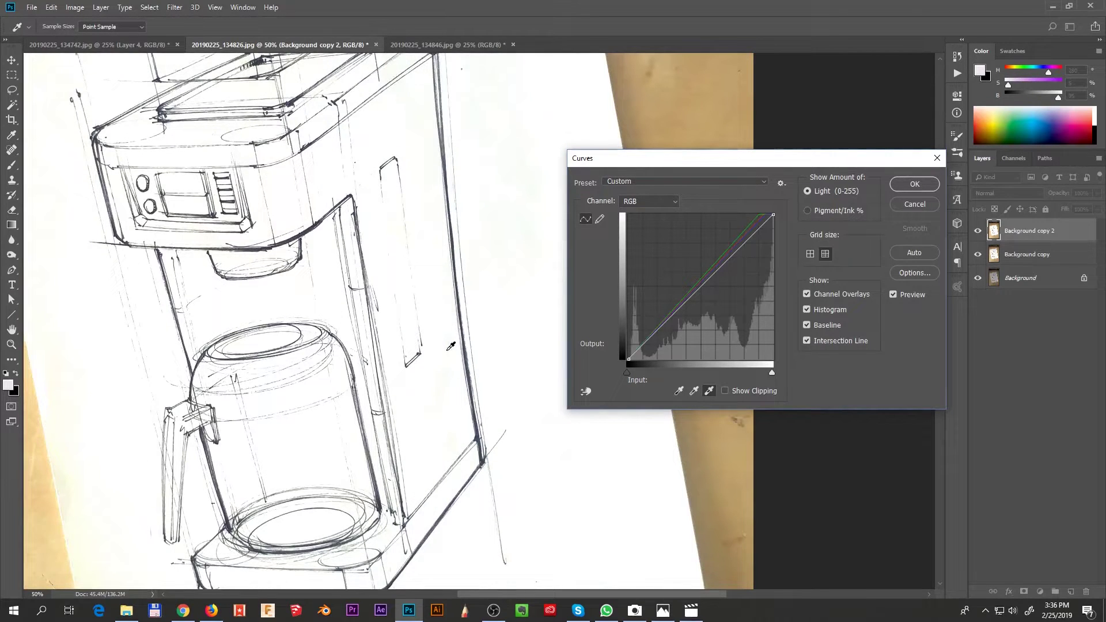
{"action": "left_click", "coordinate": [914, 185]}
{"action": "left_click", "coordinate": [549, 365], "text": "alt+space"}
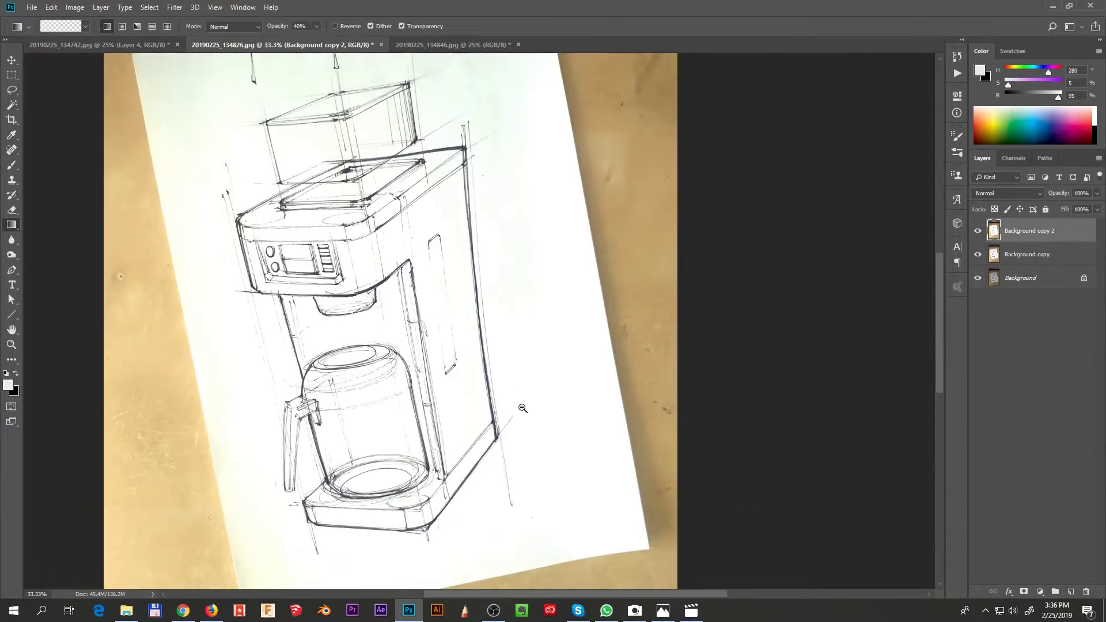
{"action": "left_click", "coordinate": [549, 365], "text": "alt+space"}
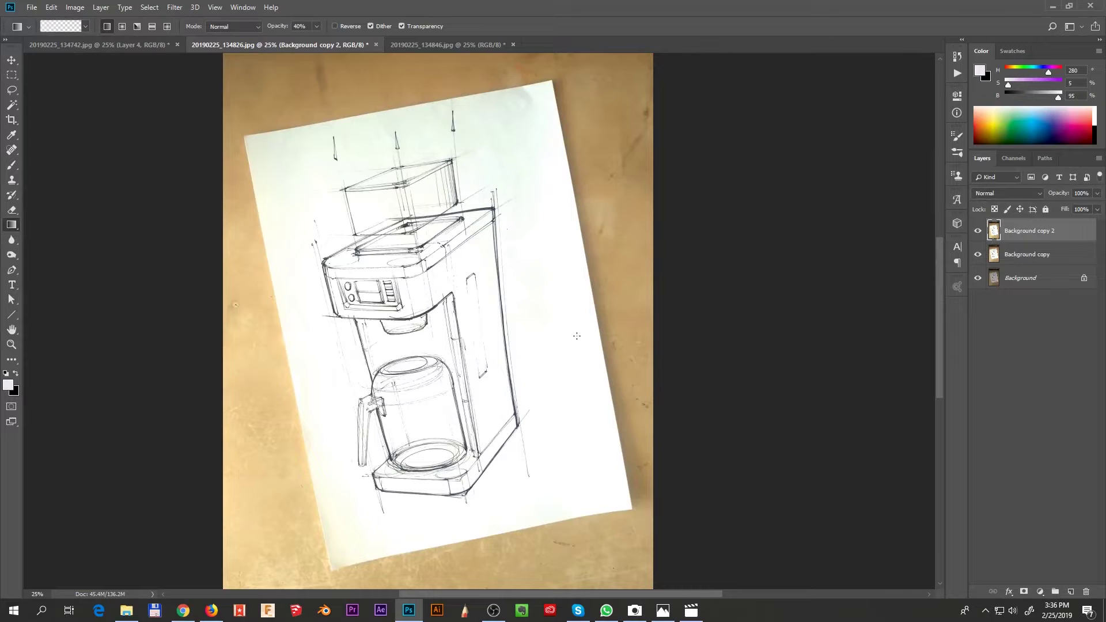
Add a layer mask to Background copy 2 and compare the image with and without that layer
{"action": "left_click", "coordinate": [1023, 592]}
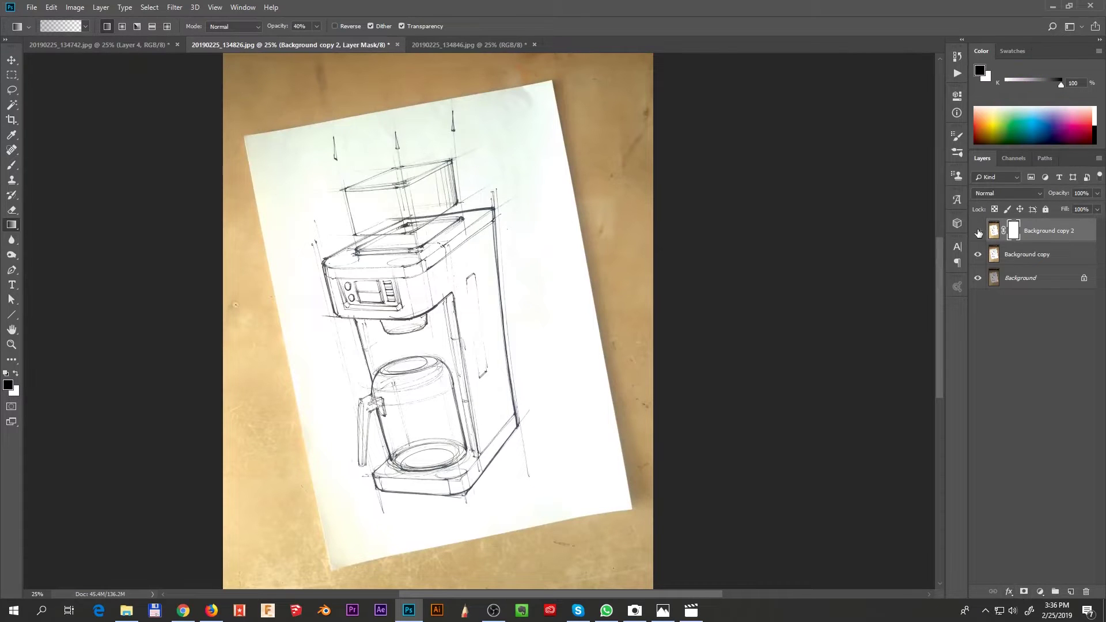
{"action": "left_click", "coordinate": [978, 231]}
{"action": "left_click", "coordinate": [976, 231]}
{"action": "left_click", "coordinate": [977, 231]}
Paint black over the coffee maker on the Background copy 2 mask, reducing the soft brush to 137 px for its edges, and compare the layer's effect
{"action": "key", "text": "b"}
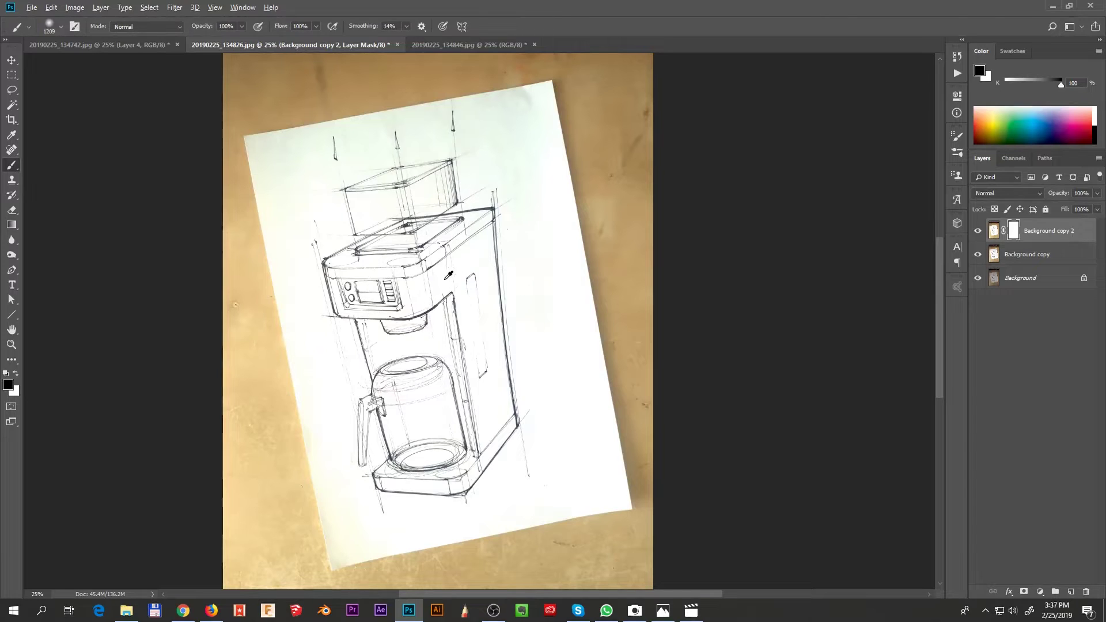
{"action": "mouse_move", "coordinate": [445, 279]}
{"action": "left_mouse_down", "text": "alt"}
{"action": "mouse_move", "coordinate": [346, 294]}
{"action": "mouse_move", "coordinate": [358, 280]}
{"action": "left_mouse_up", "text": "alt"}
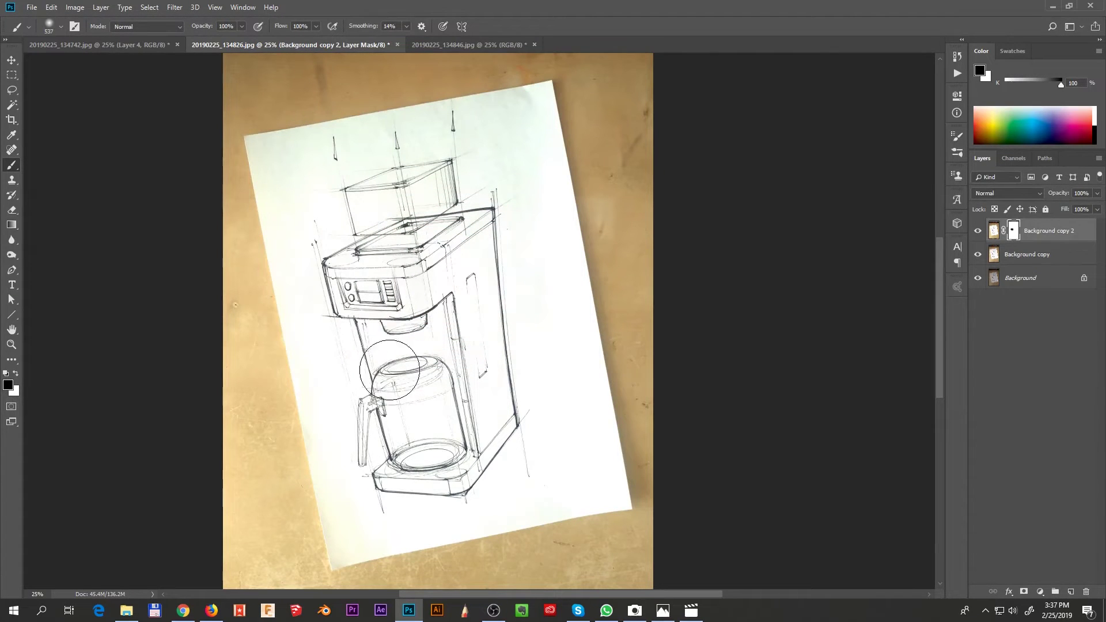
{"action": "mouse_move", "coordinate": [389, 370]}
{"action": "left_mouse_down"}
{"action": "mouse_move", "coordinate": [374, 452]}
{"action": "mouse_move", "coordinate": [479, 503]}
{"action": "left_mouse_up"}
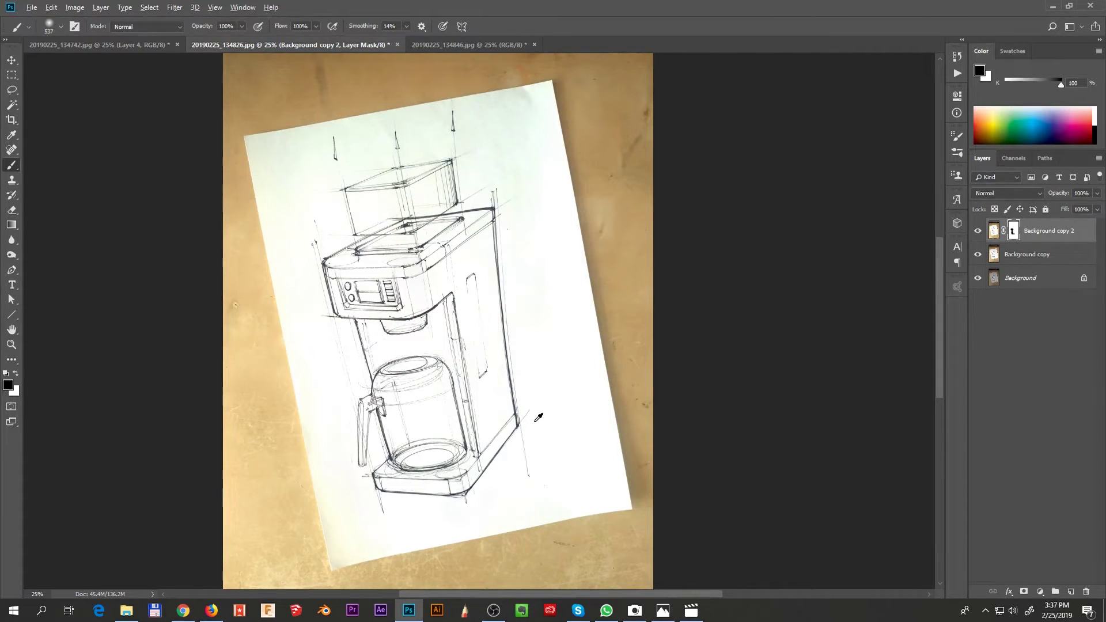
{"action": "left_click_drag", "start_coordinate": [539, 417], "coordinate": [531, 420]}
{"action": "left_click_drag", "start_coordinate": [520, 376], "coordinate": [507, 376]}
{"action": "left_click_drag", "start_coordinate": [477, 223], "coordinate": [445, 243]}
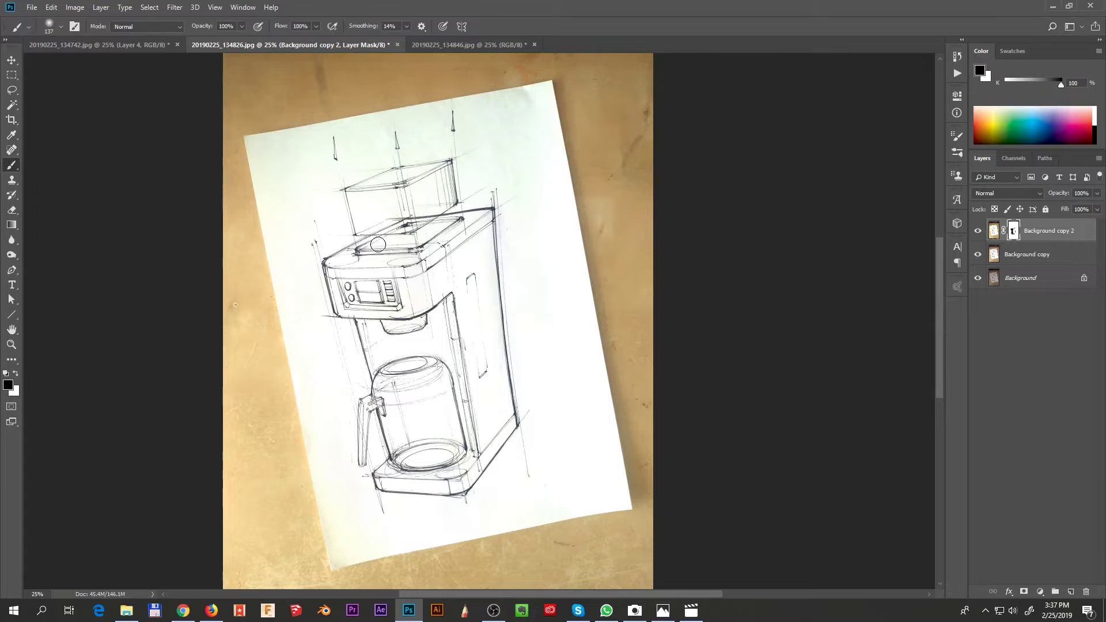
{"action": "left_click_drag", "start_coordinate": [597, 454], "coordinate": [590, 422]}
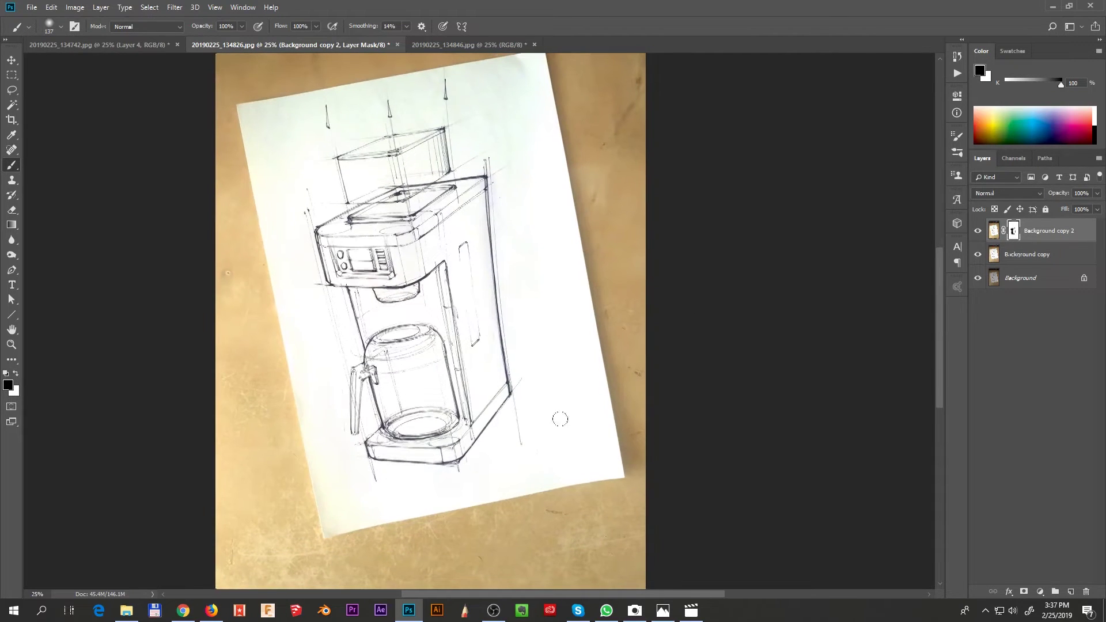
{"action": "left_click", "coordinate": [978, 231]}
{"action": "left_click", "coordinate": [977, 231]}
{"action": "left_click", "coordinate": [978, 232]}
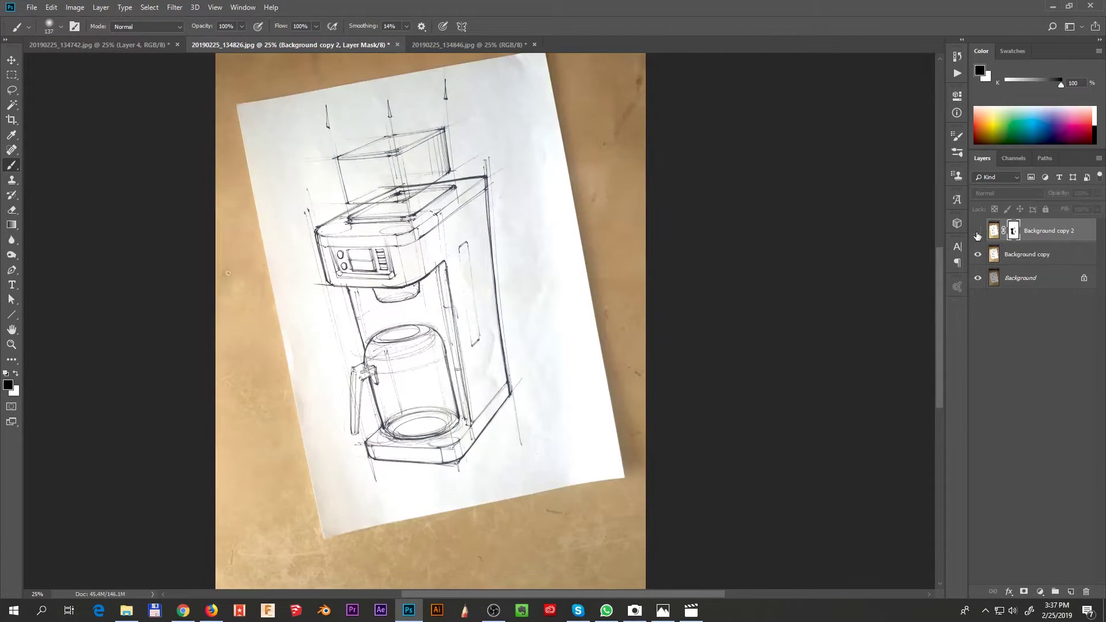
Compare the whole photo with and without Background copy 2, examining the paper around the coffee maker
{"action": "left_click", "coordinate": [978, 232]}
{"action": "left_click", "coordinate": [545, 405], "text": "alt"}
{"action": "left_click_drag", "start_coordinate": [585, 324], "coordinate": [600, 388]}
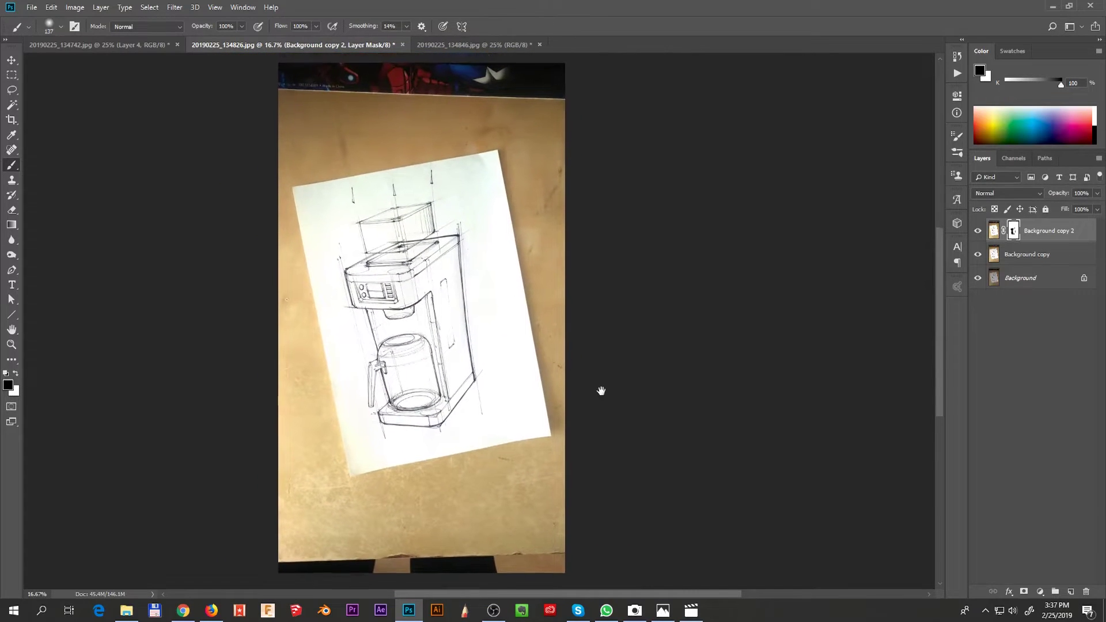
{"action": "left_click", "coordinate": [977, 232]}
{"action": "left_click", "coordinate": [977, 232]}
{"action": "left_click", "coordinate": [977, 233]}
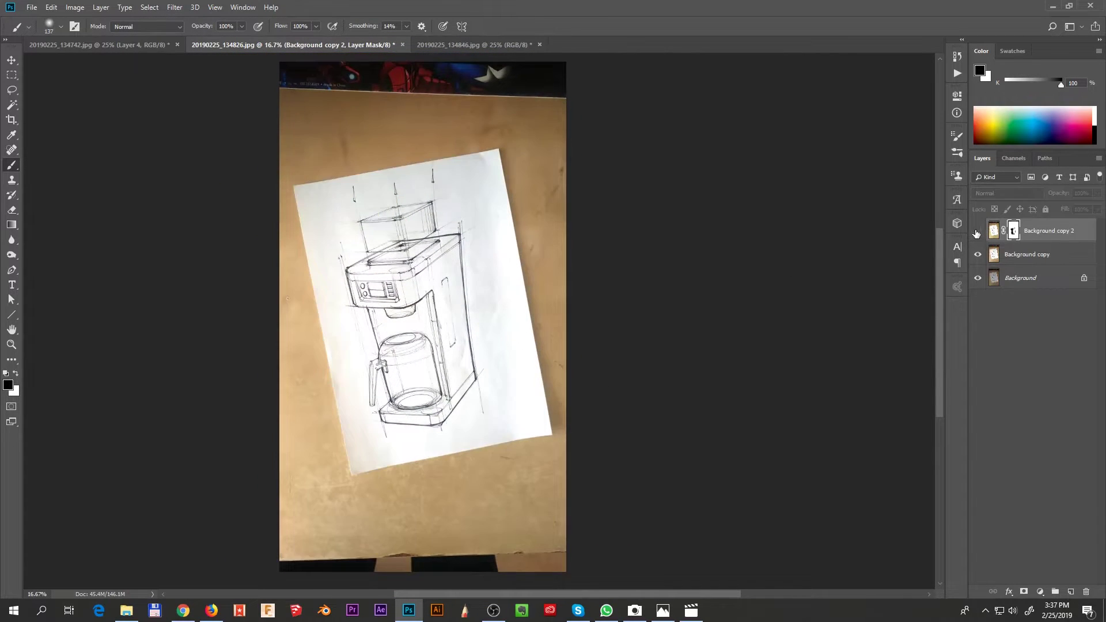
{"action": "left_click", "coordinate": [977, 232]}
{"action": "left_click", "coordinate": [977, 232]}
{"action": "left_click", "coordinate": [976, 232]}
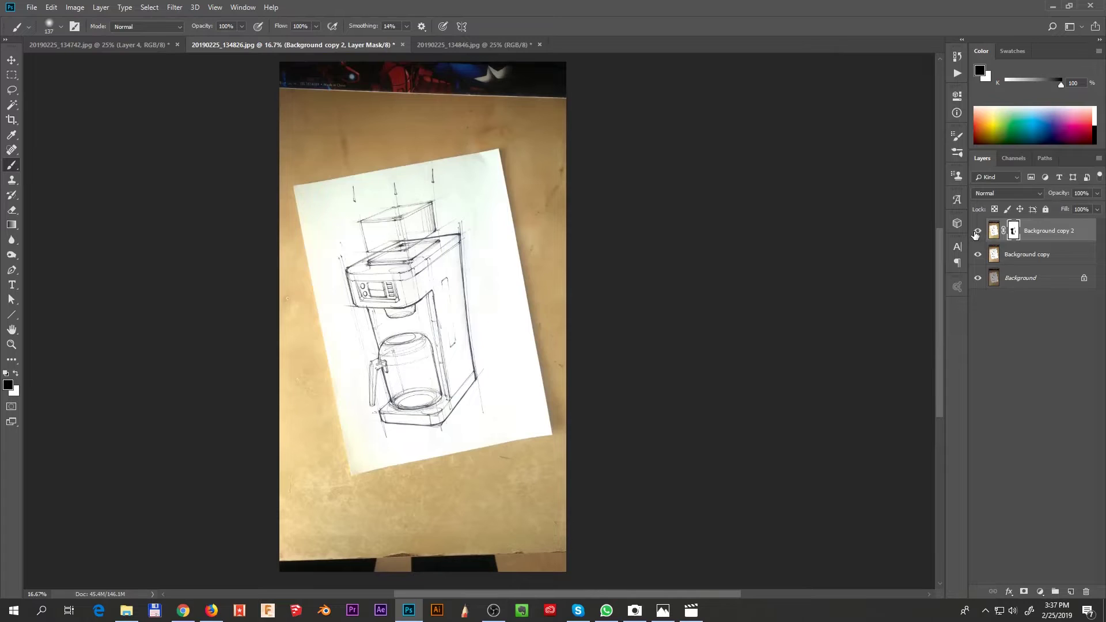
{"action": "left_click", "coordinate": [978, 234]}
{"action": "left_click", "coordinate": [978, 234]}
{"action": "left_click", "coordinate": [977, 235]}
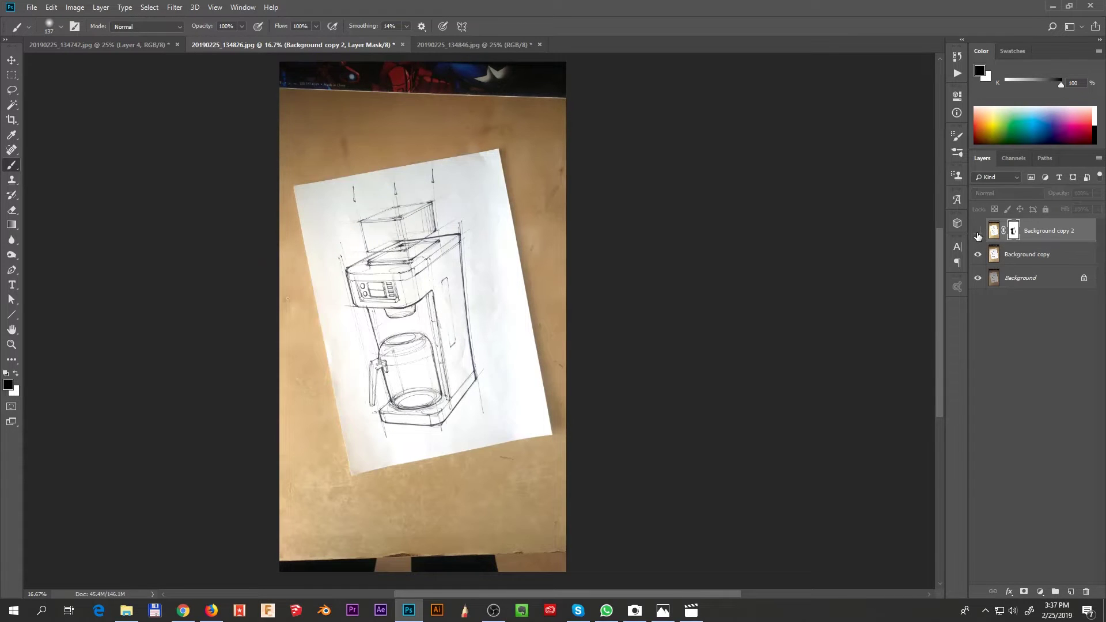
{"action": "left_click", "coordinate": [978, 233]}
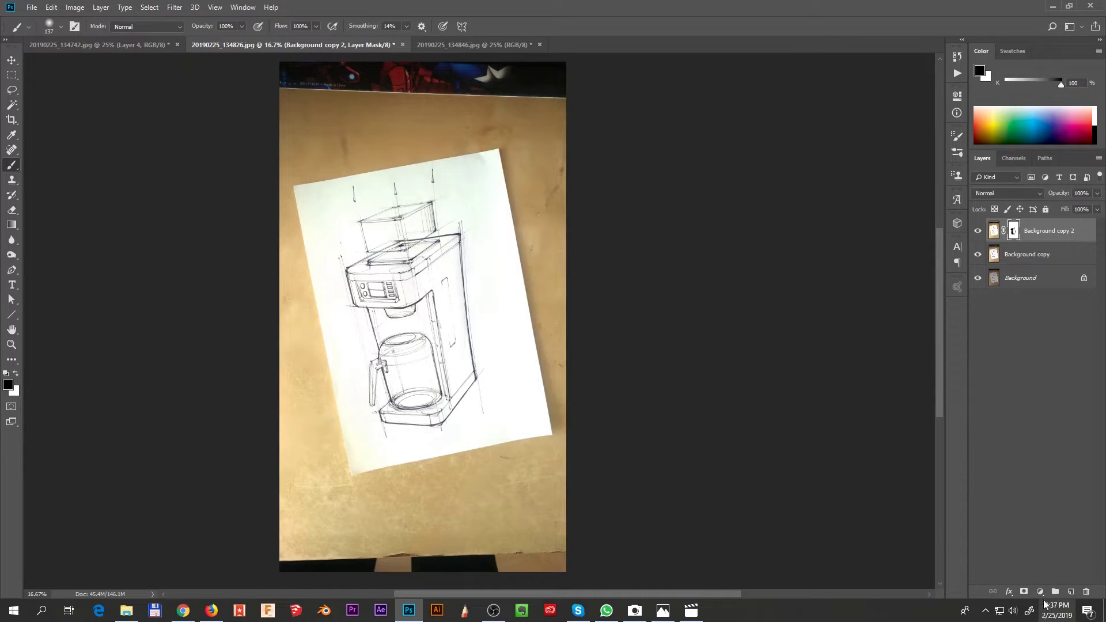
{"action": "left_click", "coordinate": [1040, 592]}
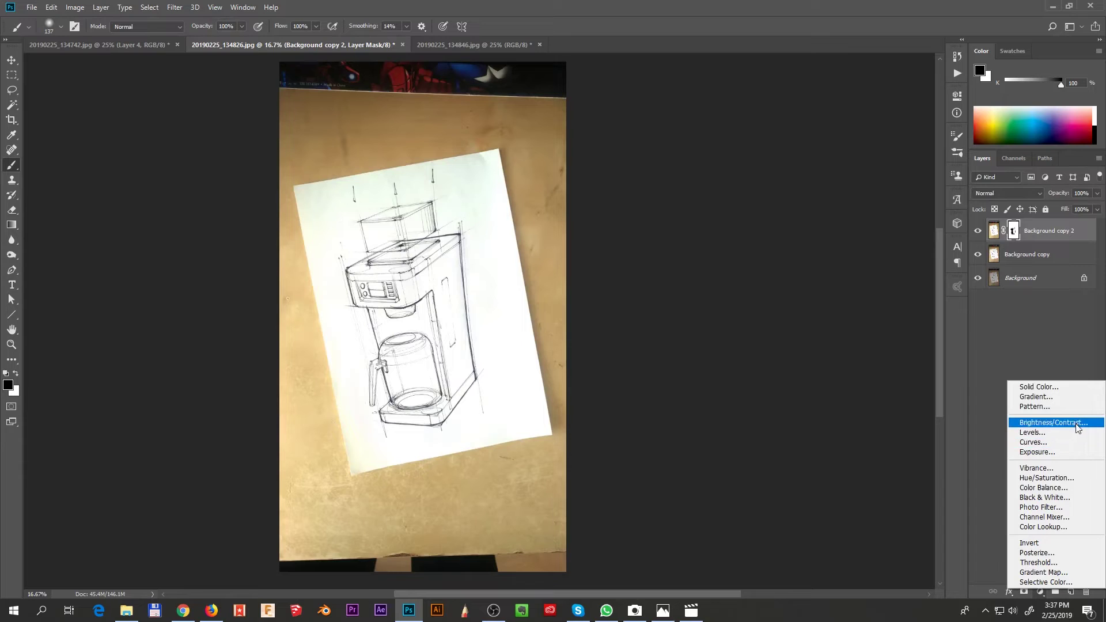
{"action": "left_click", "coordinate": [1064, 478]}
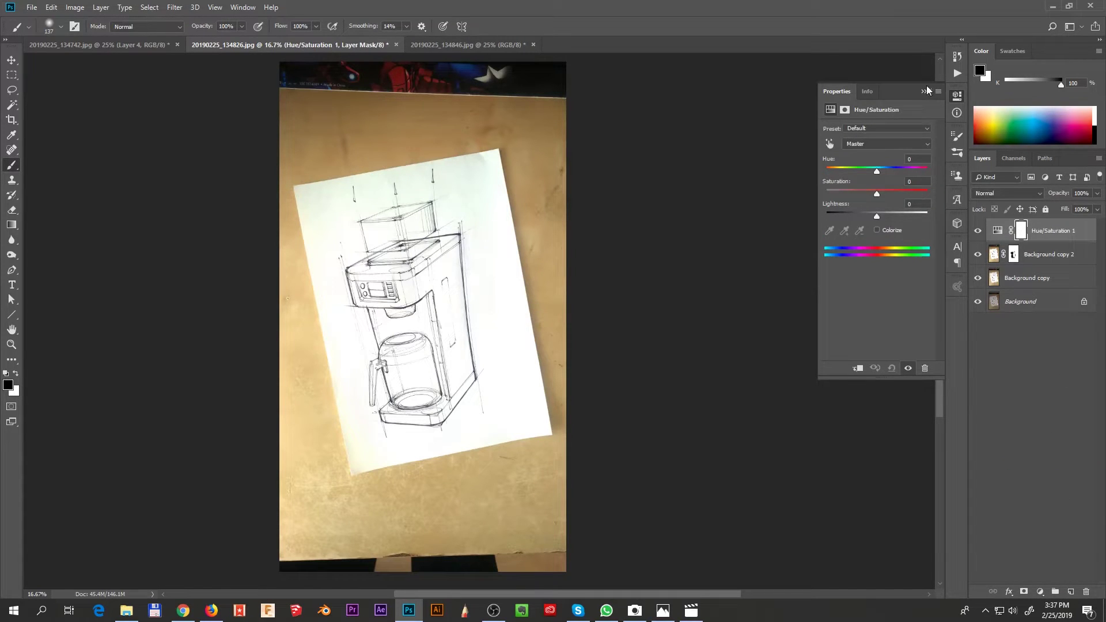
{"action": "left_click_drag", "start_coordinate": [1049, 231], "coordinate": [1086, 591]}
Add a Color Balance adjustment layer on top, with midtones Magenta–Green at -15 and Yellow–Blue at +10, judging it with Background copy 2 temporarily hidden
{"action": "left_click", "coordinate": [1039, 592]}
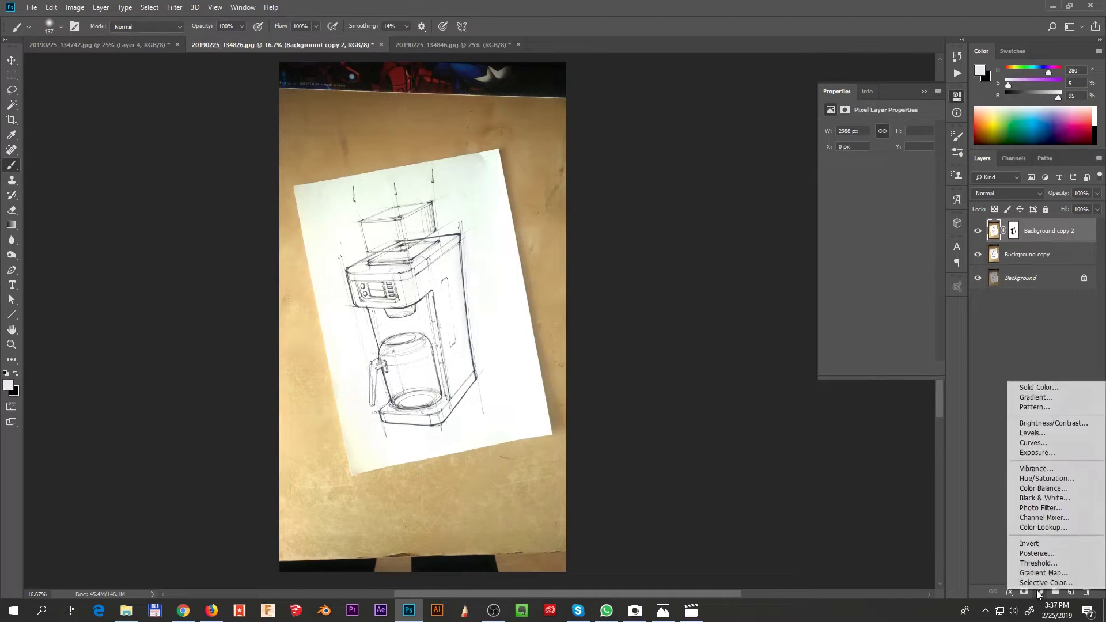
{"action": "left_click", "coordinate": [1044, 488]}
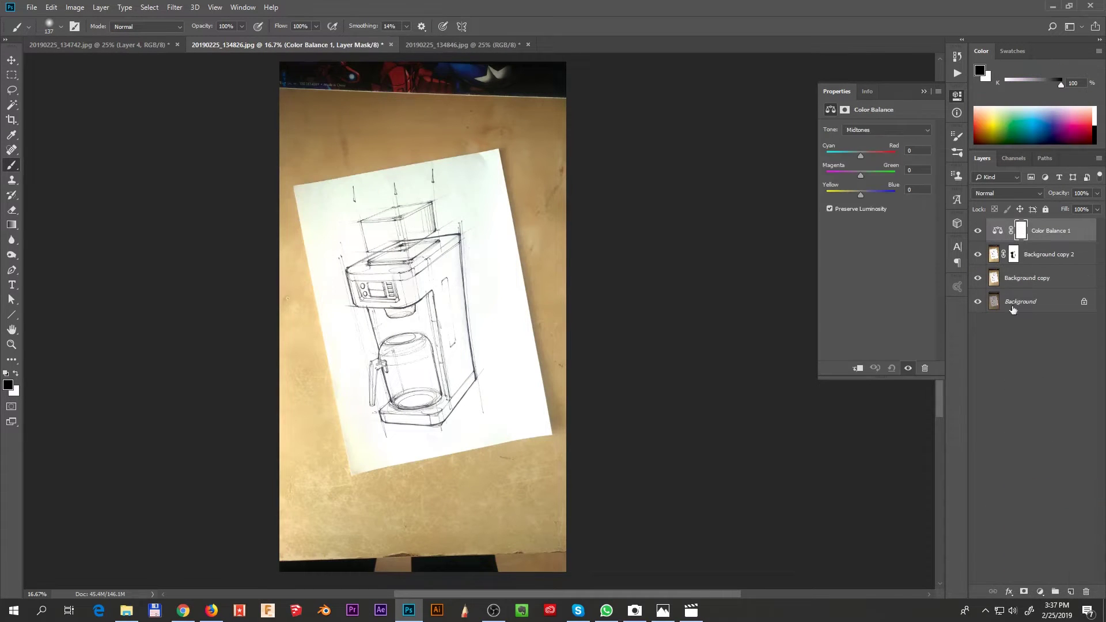
{"action": "left_click", "coordinate": [978, 257]}
{"action": "left_click", "coordinate": [976, 257]}
{"action": "left_click", "coordinate": [977, 257]}
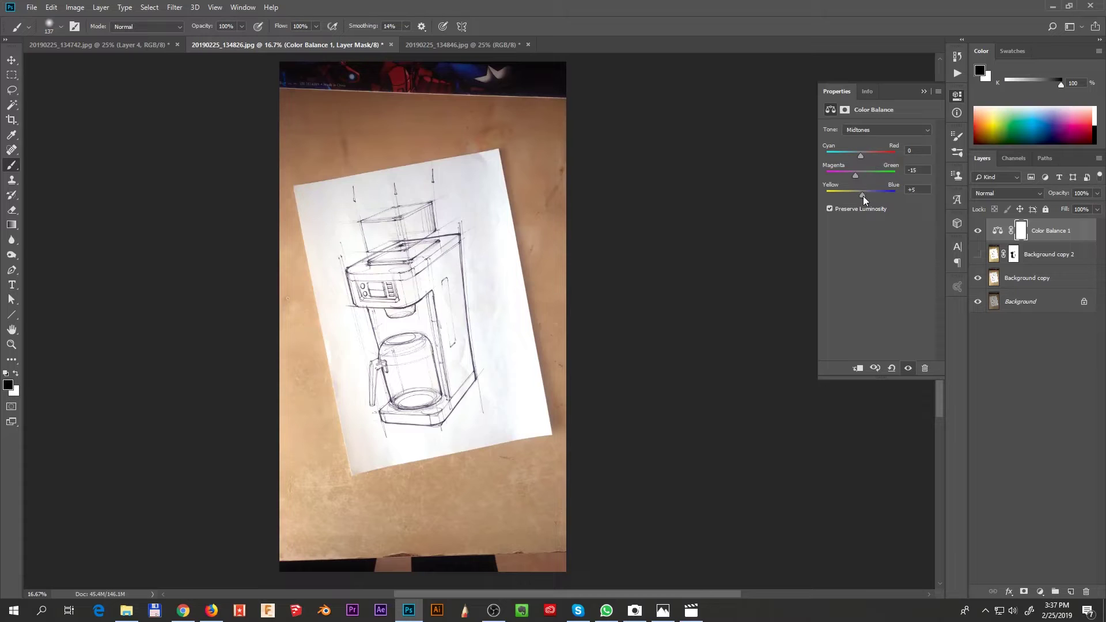
{"action": "left_click_drag", "start_coordinate": [863, 196], "coordinate": [865, 196]}
{"action": "left_click", "coordinate": [978, 255]}
Compare the sketch with and without the Color Balance 1 and Background copy 2 layers, and leave Color Balance 1 hidden
{"action": "left_click", "coordinate": [977, 231]}
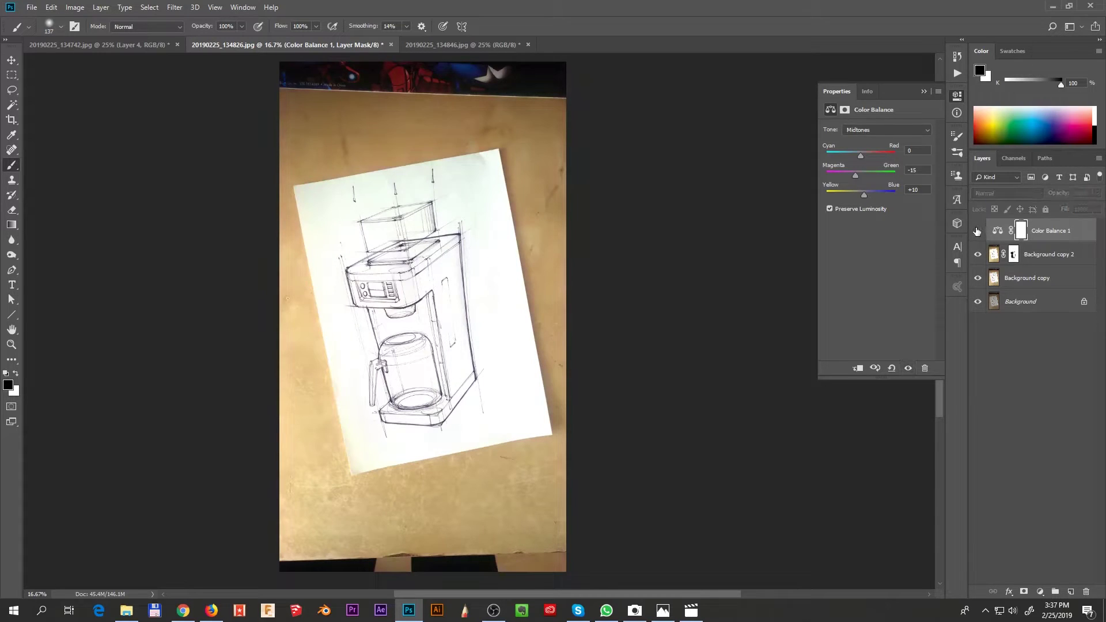
{"action": "left_click", "coordinate": [977, 231]}
{"action": "left_click_drag", "start_coordinate": [978, 256], "coordinate": [977, 233]}
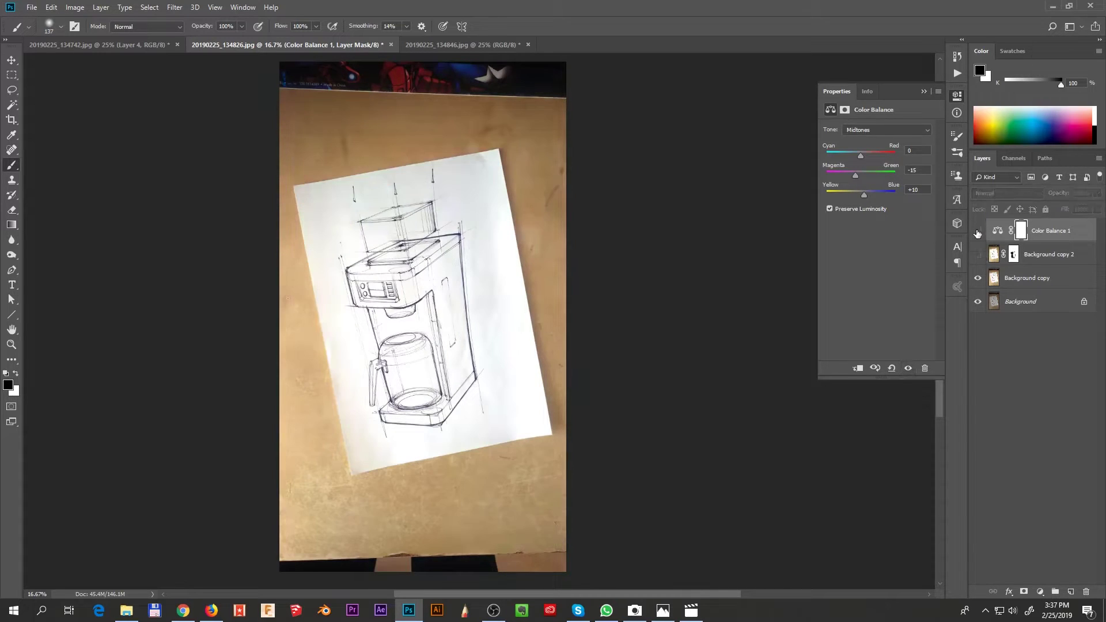
{"action": "left_click", "coordinate": [981, 254]}
{"action": "left_click", "coordinate": [978, 231]}
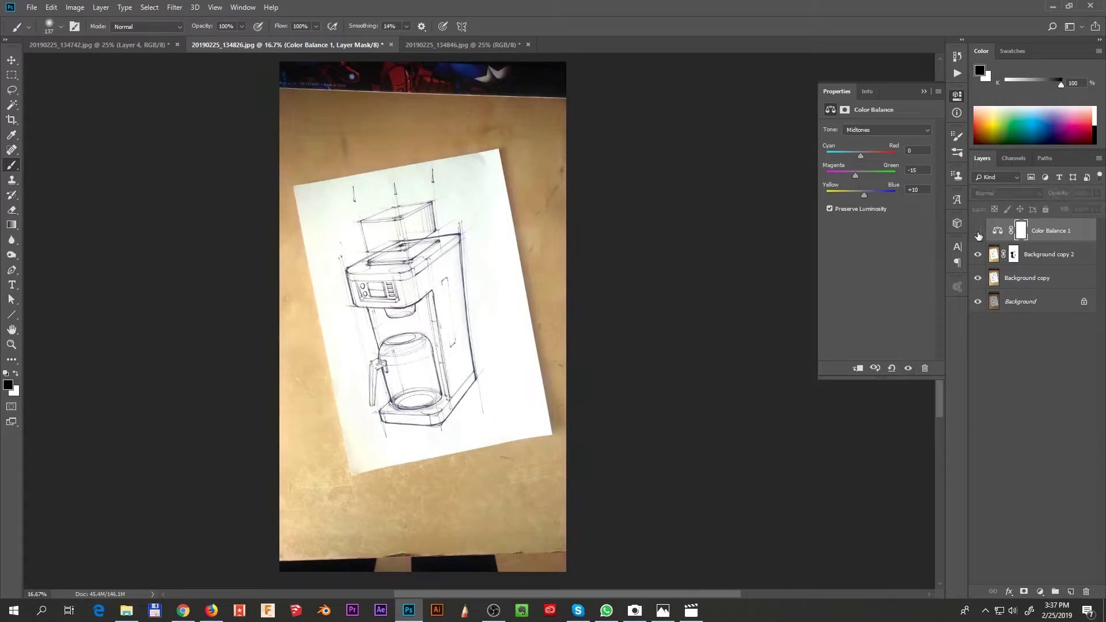
{"action": "left_click", "coordinate": [977, 233]}
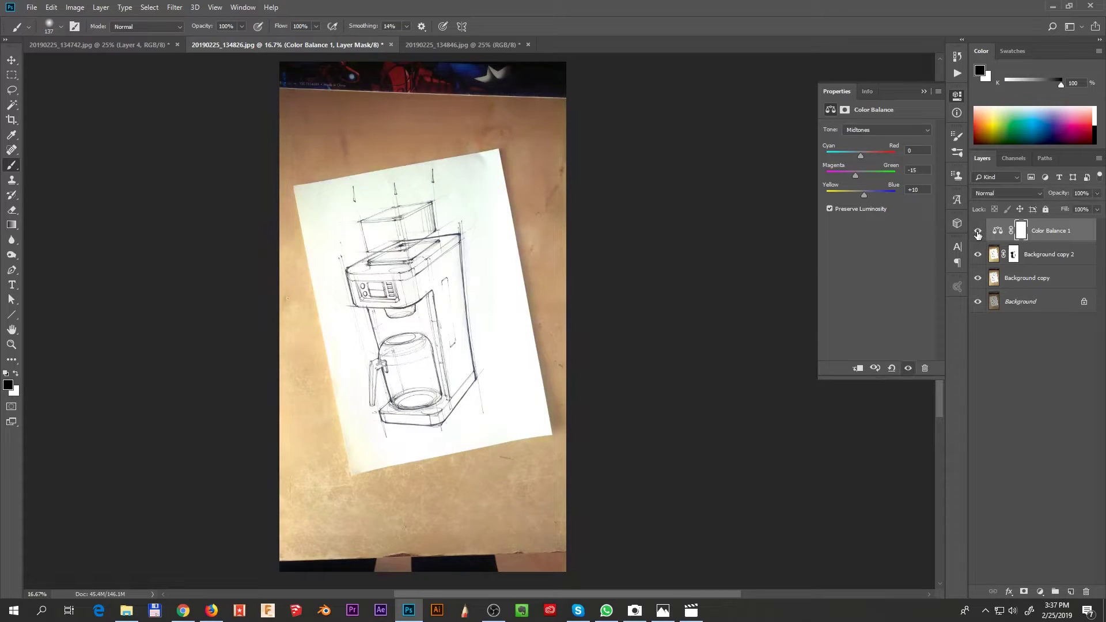
{"action": "left_click", "coordinate": [978, 233]}
{"action": "left_click", "coordinate": [978, 232]}
{"action": "left_click", "coordinate": [979, 233]}
{"action": "left_click", "coordinate": [979, 233]}
{"action": "left_click", "coordinate": [979, 232]}
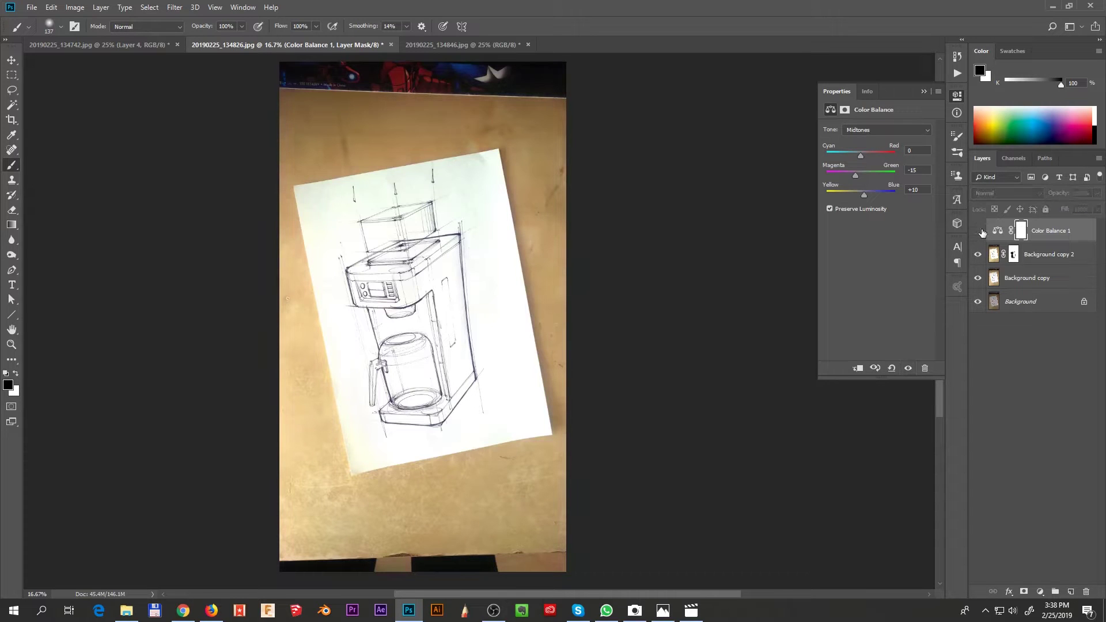
Copy the whole merged image into a new layer and place it above Color Balance 1
{"action": "left_click", "coordinate": [481, 244], "text": "ctrl"}
{"action": "left_click", "coordinate": [482, 244], "text": "ctrl"}
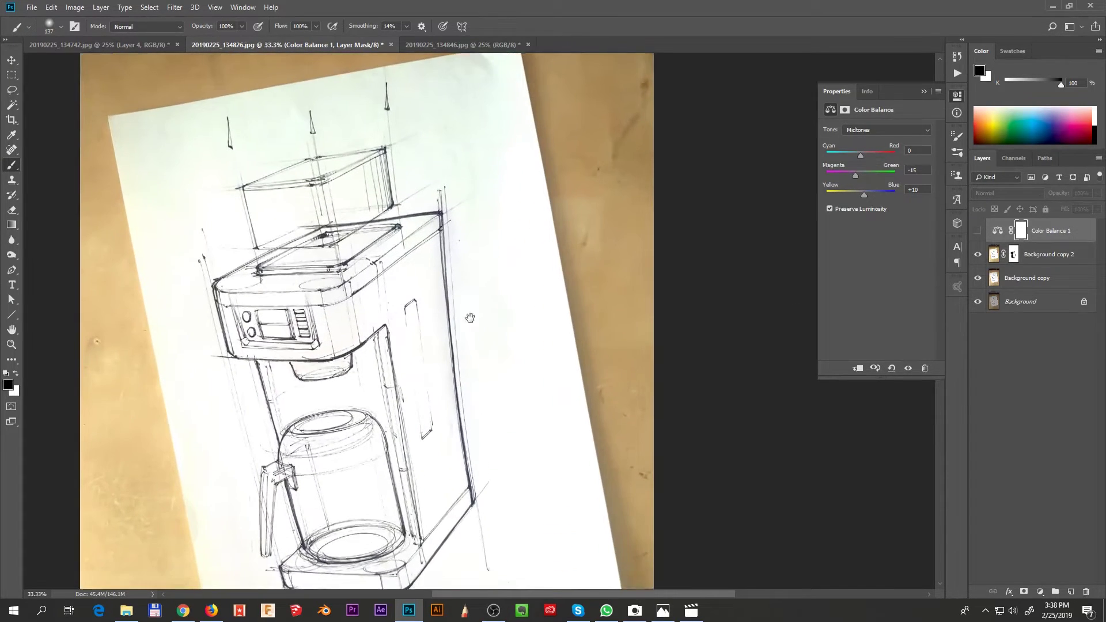
{"action": "left_click_drag", "start_coordinate": [464, 373], "coordinate": [522, 322]}
{"action": "left_click", "coordinate": [489, 296], "text": "ctrl+alt"}
{"action": "key", "text": "ctrl+a"}
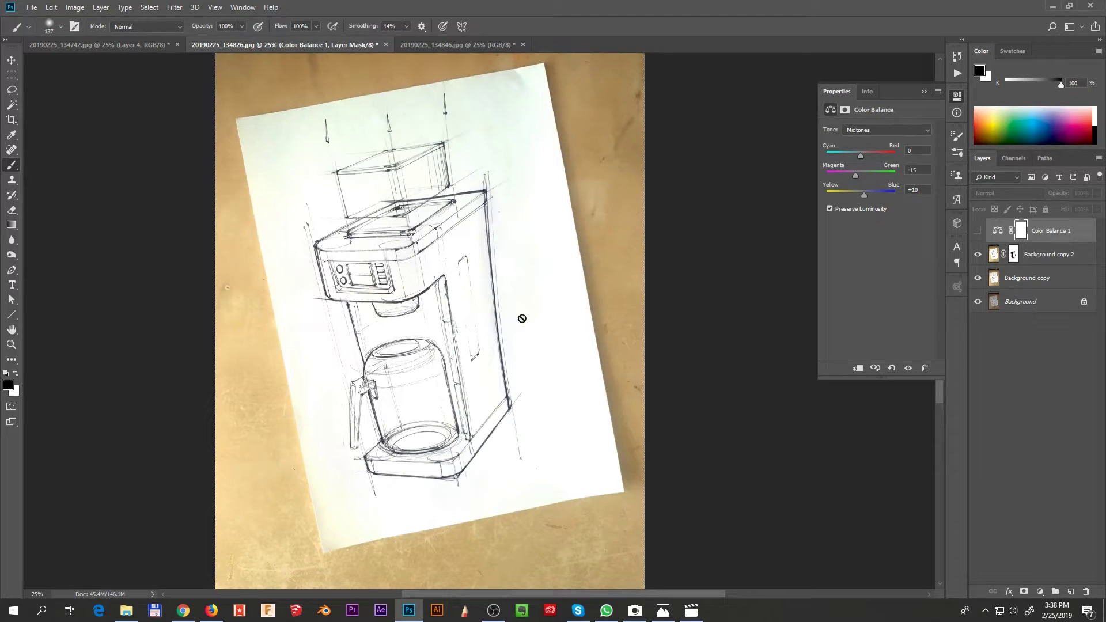
{"action": "left_click", "coordinate": [1042, 254]}
{"action": "key", "text": "ctrl+j"}
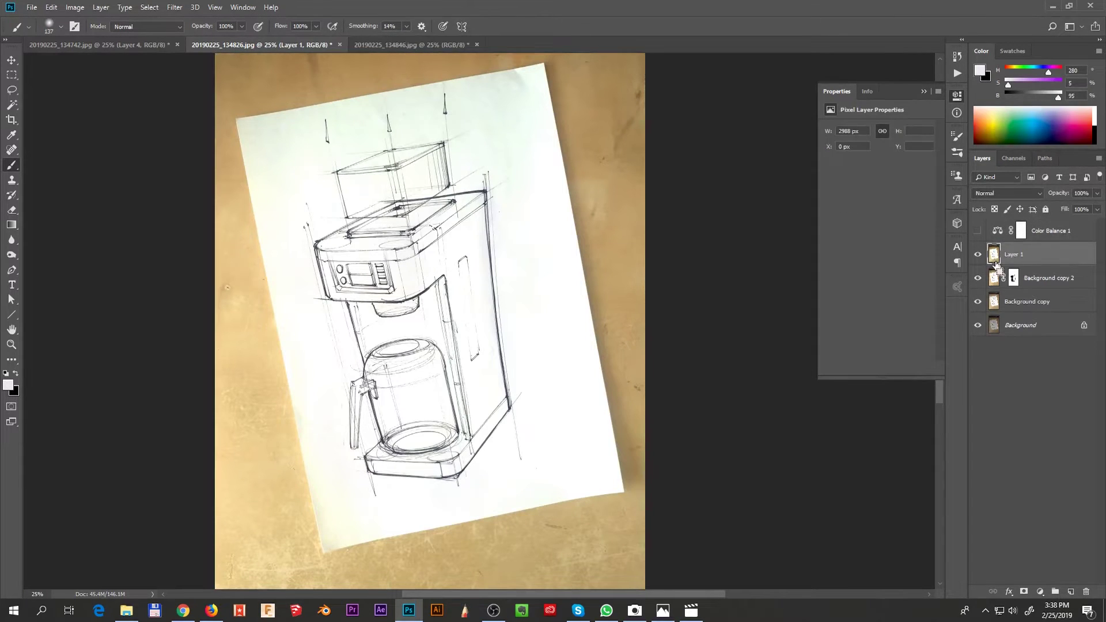
{"action": "left_click_drag", "start_coordinate": [1026, 255], "coordinate": [1013, 222]}
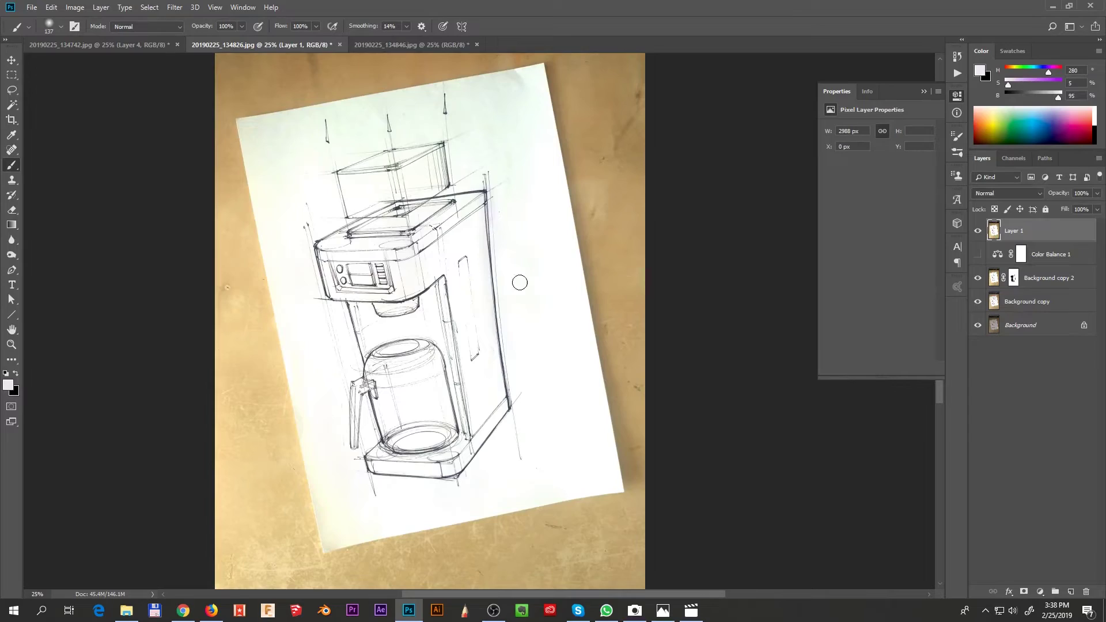
Set Layer 1's Curves white point from the shaded paper near the sheet's upper edge
{"action": "left_click", "coordinate": [479, 336], "text": "ctrl"}
{"action": "left_click", "coordinate": [479, 336], "text": "ctrl"}
{"action": "left_click", "coordinate": [481, 347], "text": "alt"}
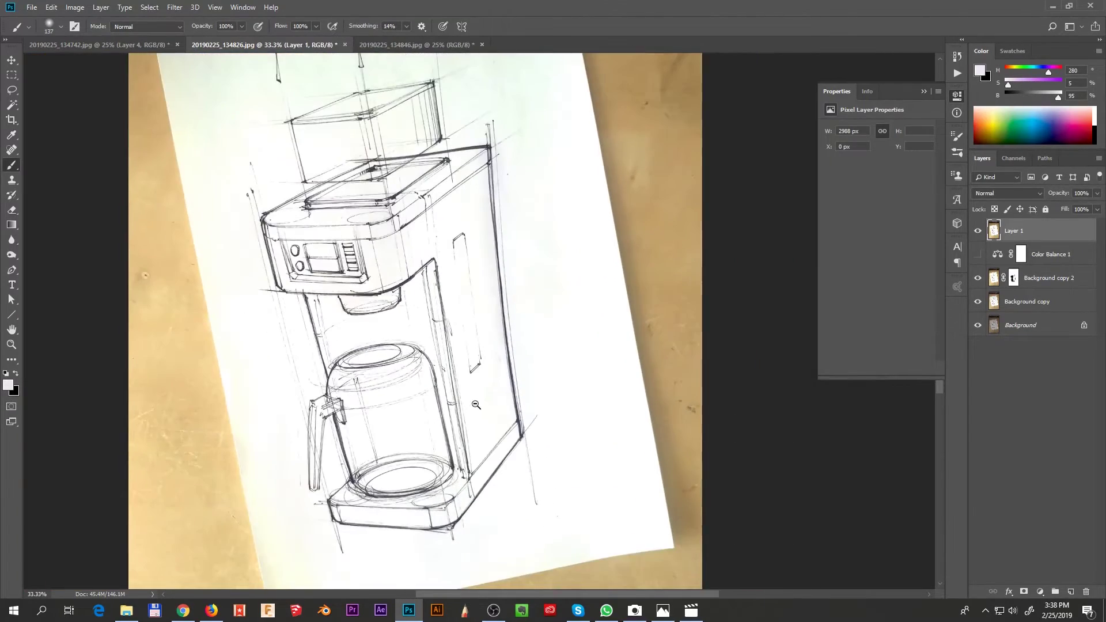
{"action": "left_click", "coordinate": [476, 404], "text": "alt"}
{"action": "scroll", "coordinate": [455, 113], "scroll_direction": "up", "scroll_amount": 2}
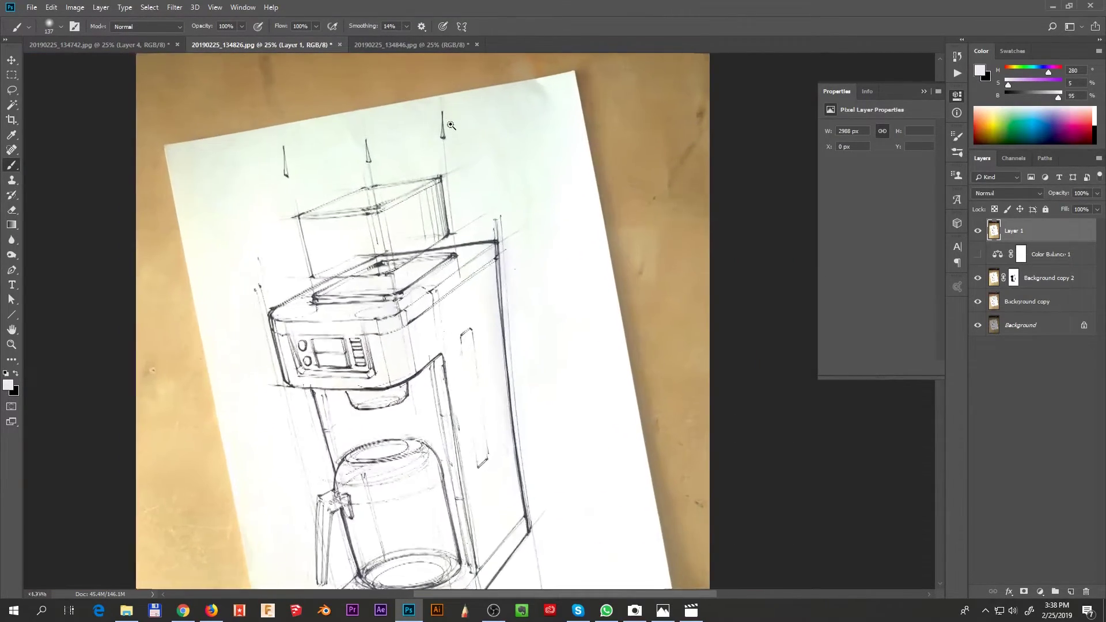
{"action": "left_click_drag", "start_coordinate": [528, 283], "coordinate": [538, 289]}
{"action": "key", "text": "ctrl+m"}
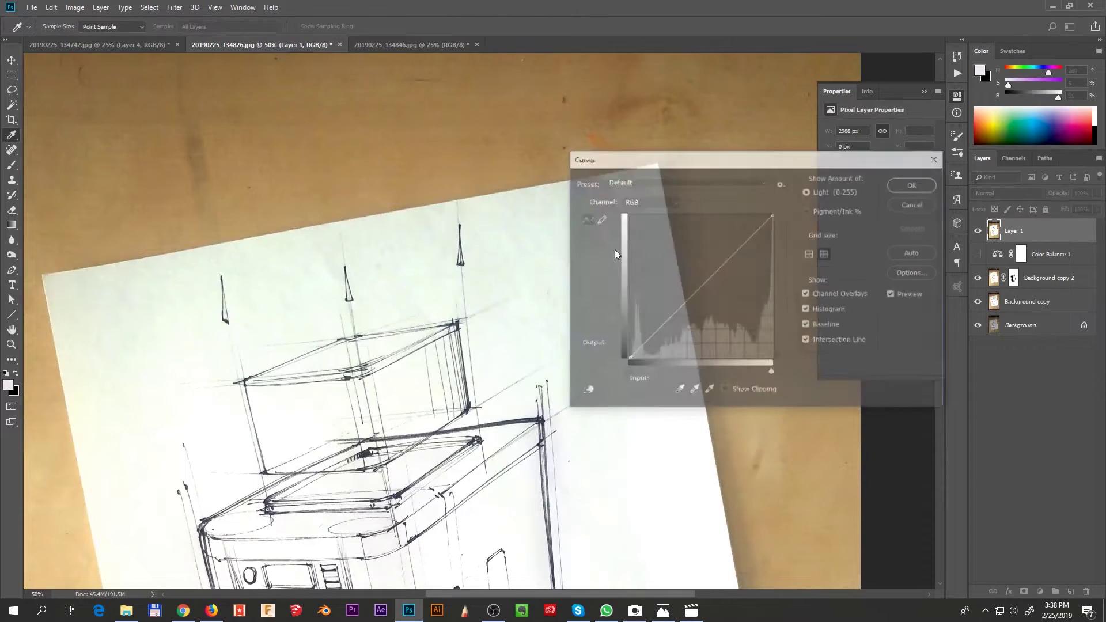
{"action": "left_click", "coordinate": [705, 391]}
{"action": "left_click_drag", "start_coordinate": [477, 231], "coordinate": [600, 236]}
{"action": "left_click_drag", "start_coordinate": [548, 278], "coordinate": [427, 282]}
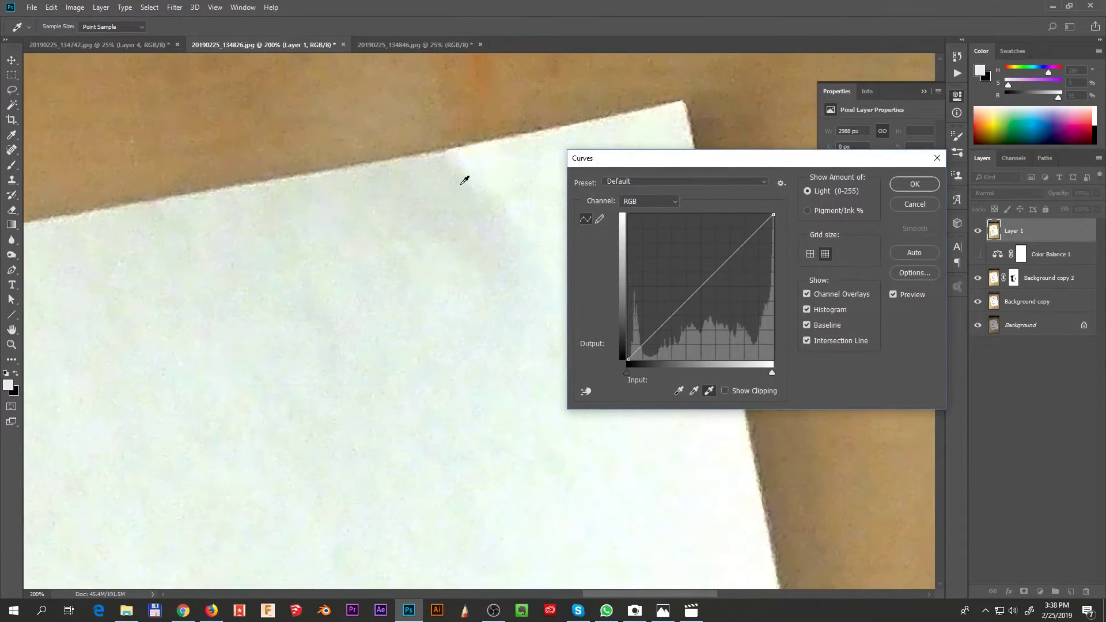
{"action": "left_click", "coordinate": [457, 206]}
{"action": "scroll", "coordinate": [441, 242], "scroll_direction": "down", "scroll_amount": 10}
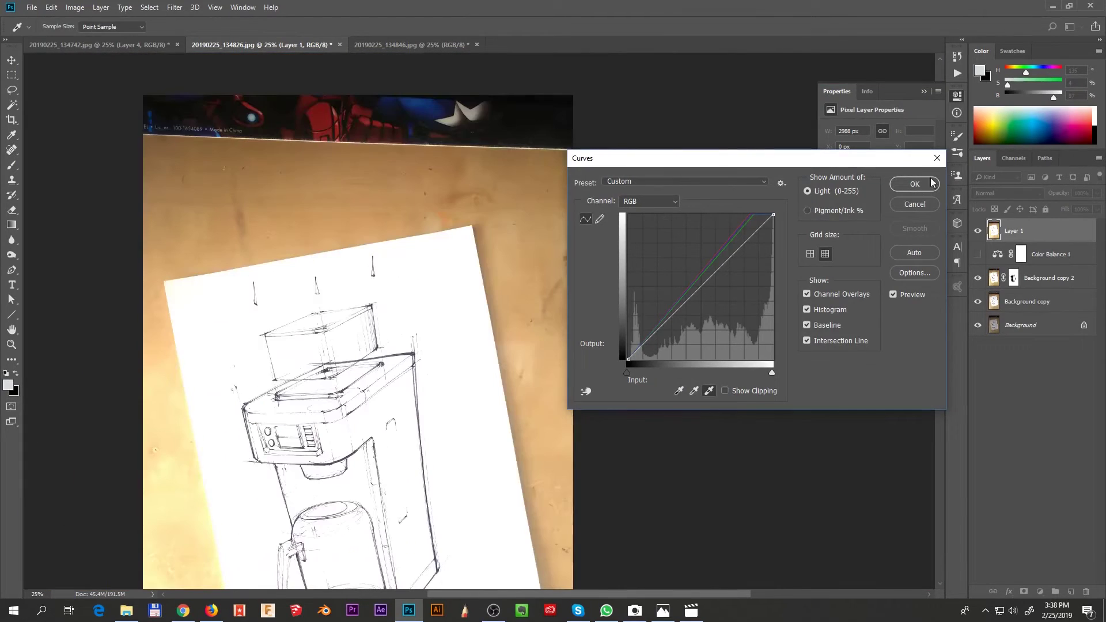
{"action": "left_click", "coordinate": [913, 186]}
Add a layer mask to Layer 1 and apply vertical black gradients so the correction only affects the upper part of the sheet
{"action": "left_click_drag", "start_coordinate": [560, 419], "coordinate": [595, 326]}
{"action": "scroll", "coordinate": [582, 349], "scroll_direction": "down", "scroll_amount": 2}
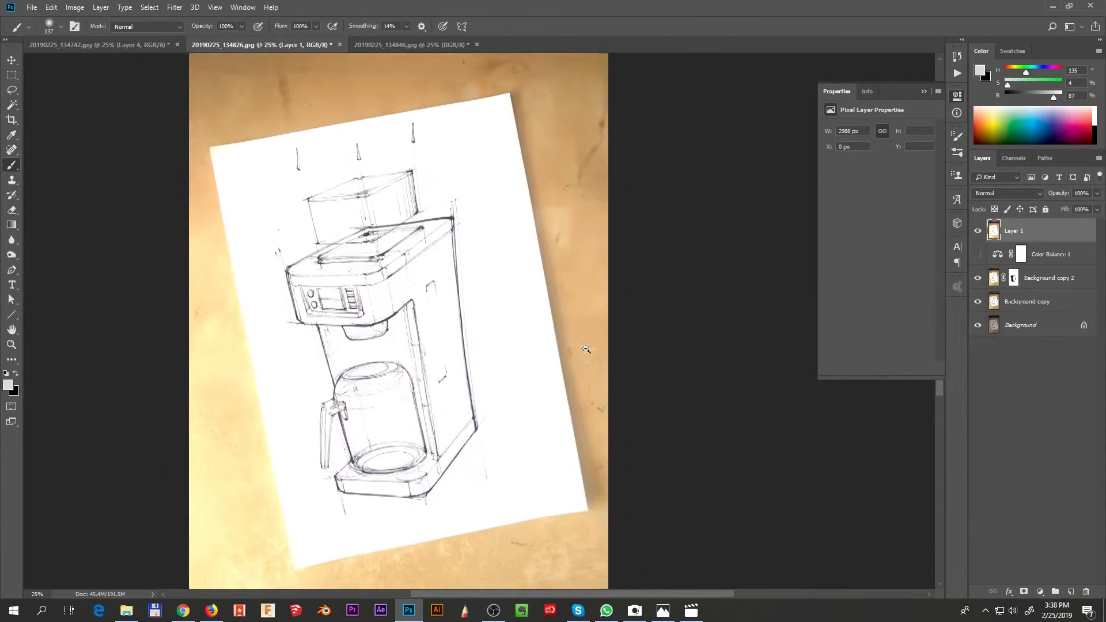
{"action": "left_click", "coordinate": [1025, 593]}
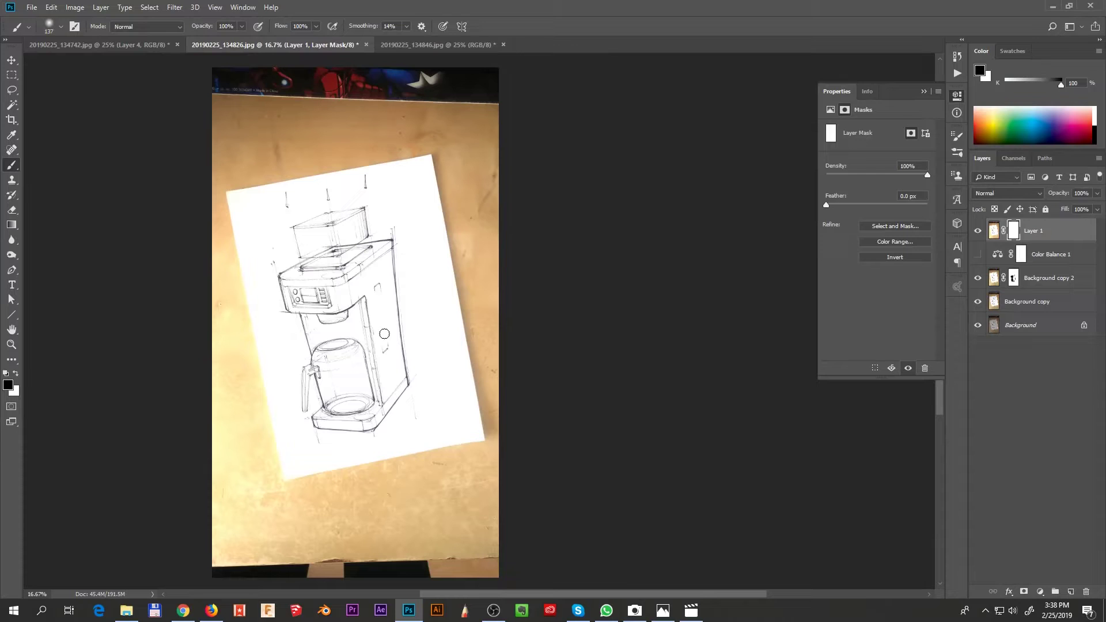
{"action": "key", "text": "g"}
{"action": "left_click_drag", "start_coordinate": [393, 303], "coordinate": [393, 302]}
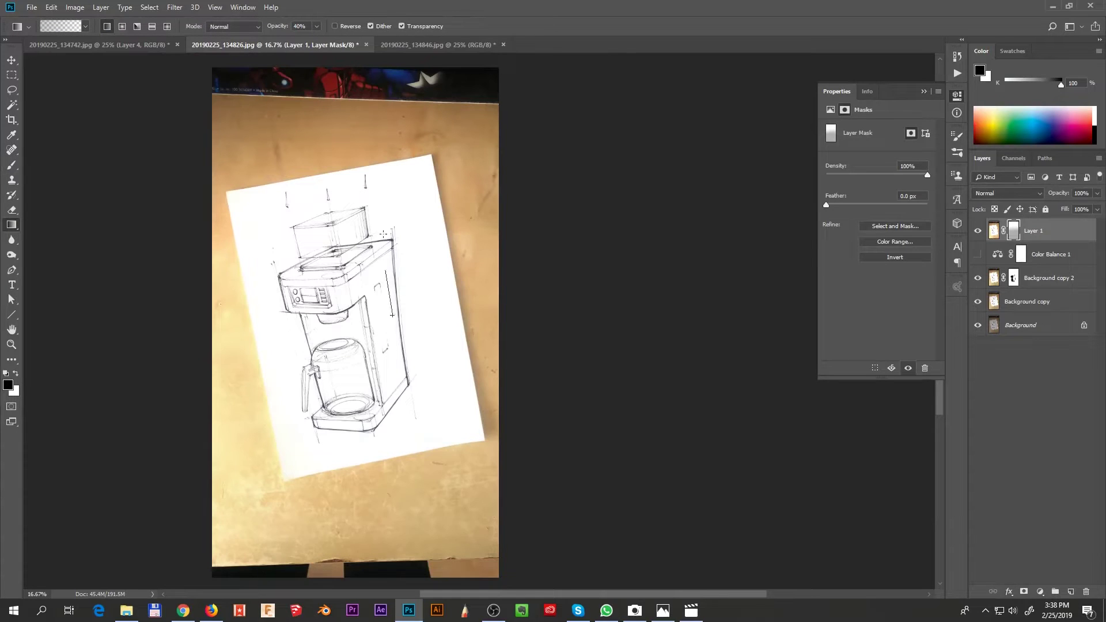
{"action": "left_click", "coordinate": [387, 209]}
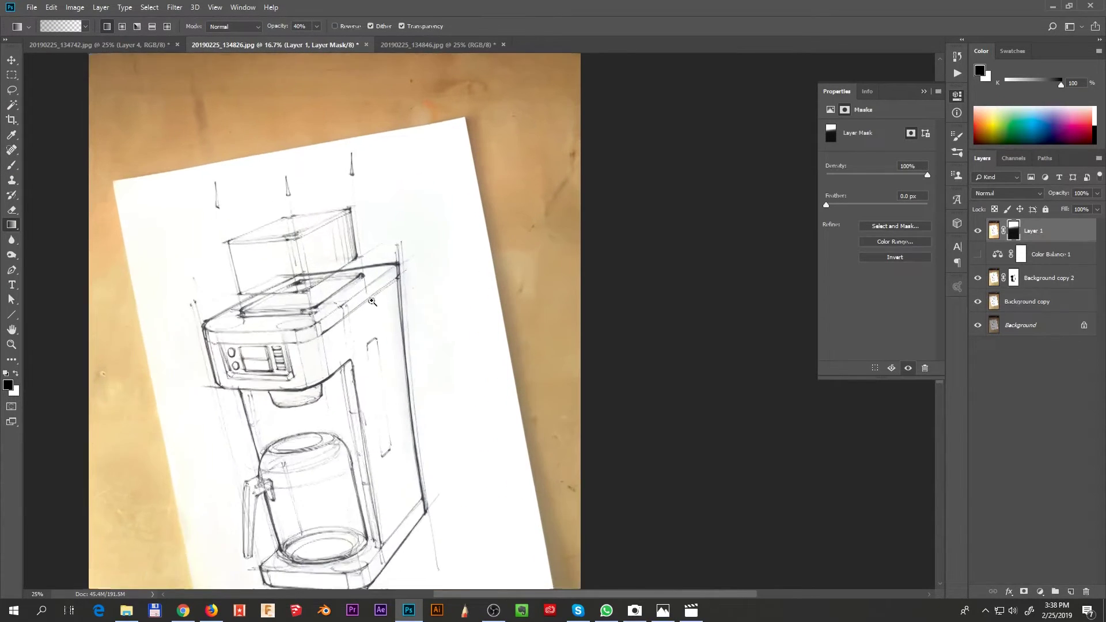
{"action": "left_click_drag", "start_coordinate": [388, 213], "coordinate": [385, 302]}
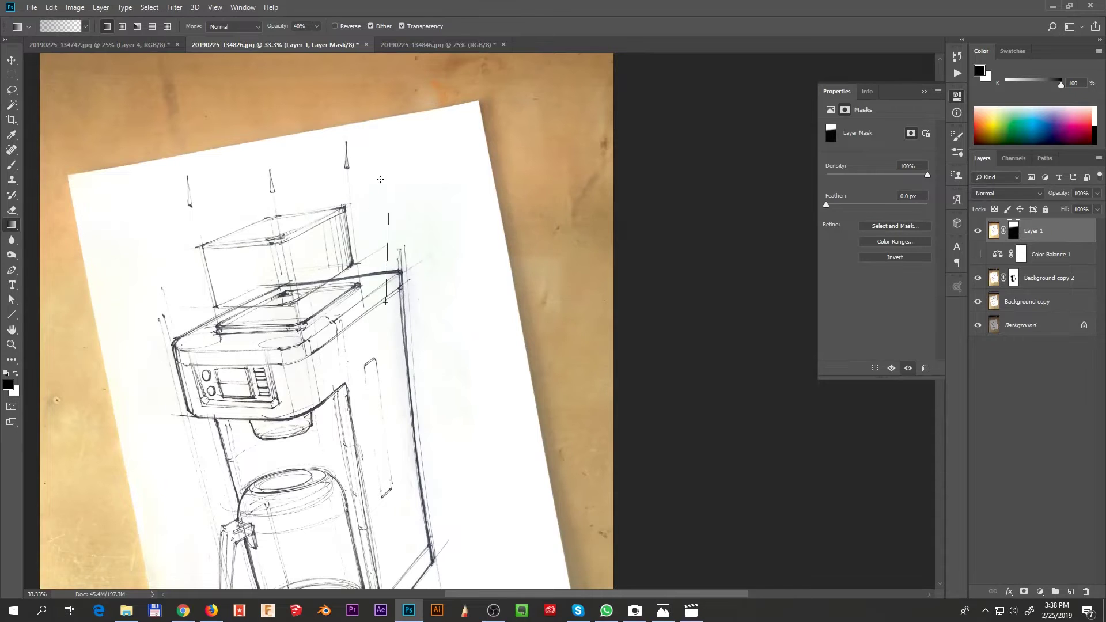
{"action": "key", "text": "b"}
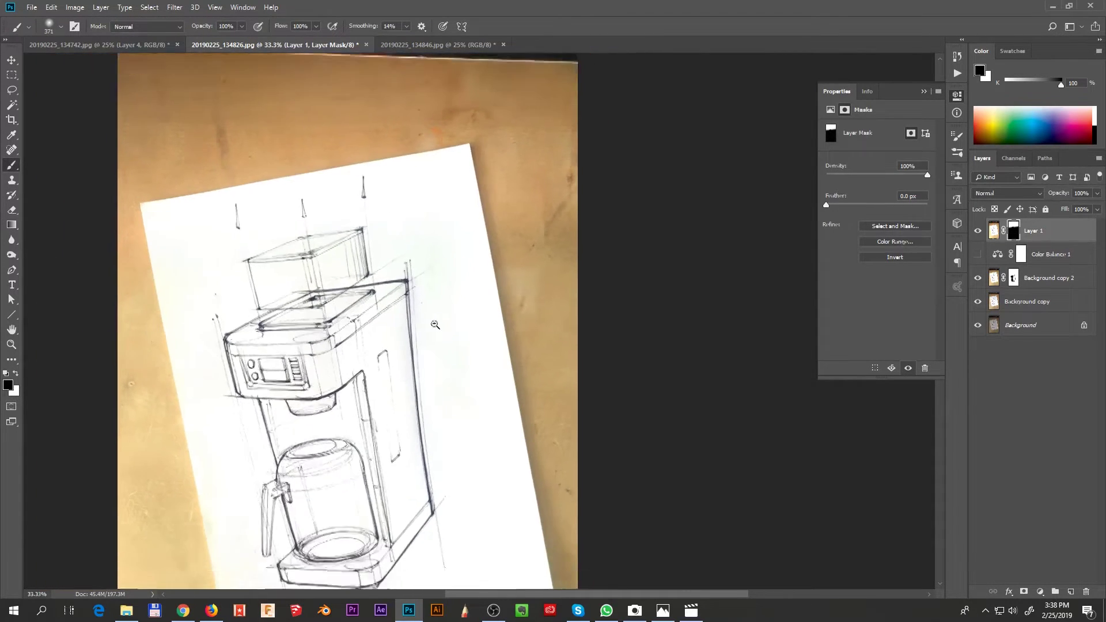
Compare the whole image with and without Layer 1, examining the paper tone at the top of the sheet
{"action": "key", "text": "ctrl+minus"}
{"action": "left_click", "coordinate": [978, 231]}
{"action": "left_click", "coordinate": [976, 233]}
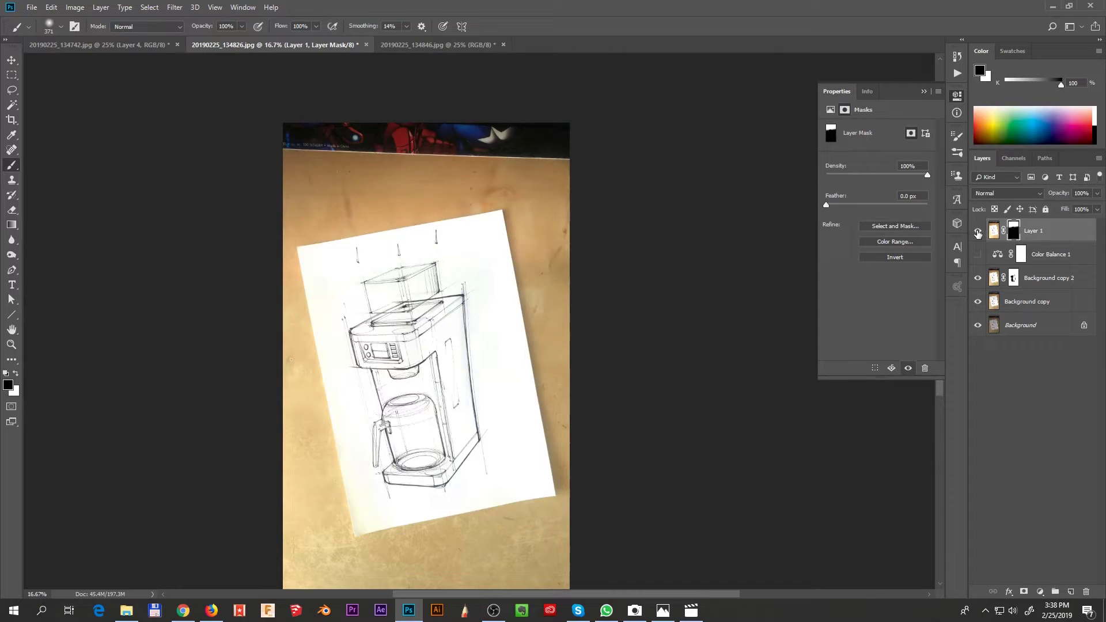
{"action": "left_click", "coordinate": [978, 233]}
{"action": "left_click", "coordinate": [978, 232]}
{"action": "left_click", "coordinate": [978, 232]}
{"action": "left_click", "coordinate": [980, 233]}
Copy the whole merged image into a new top layer and set its blend mode to Multiply
{"action": "key", "text": "ctrl+a"}
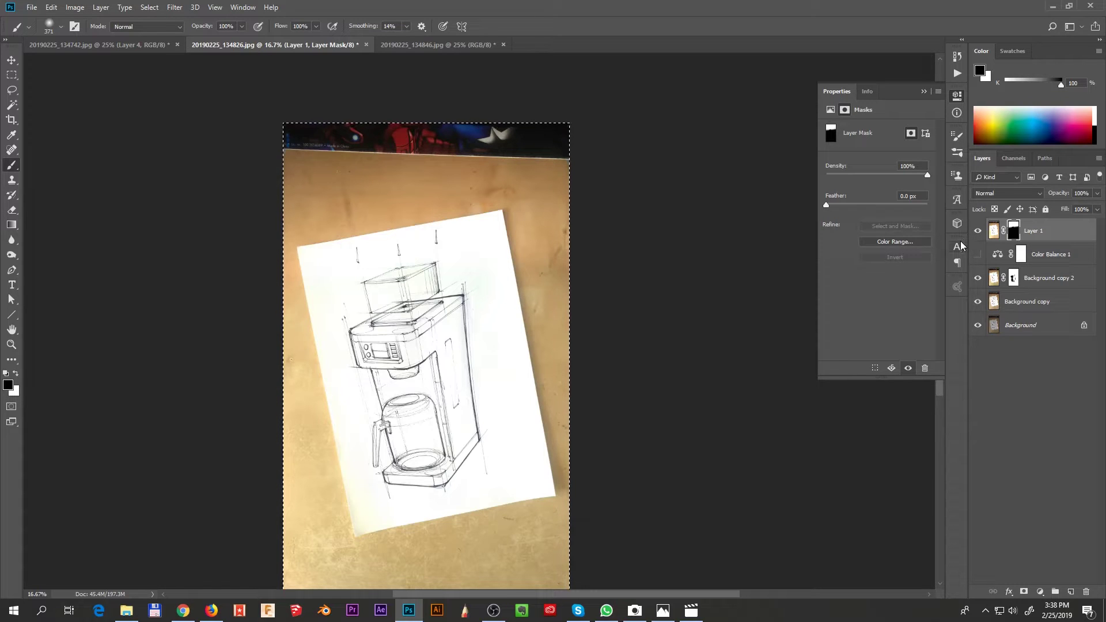
{"action": "key", "text": "ctrl+v"}
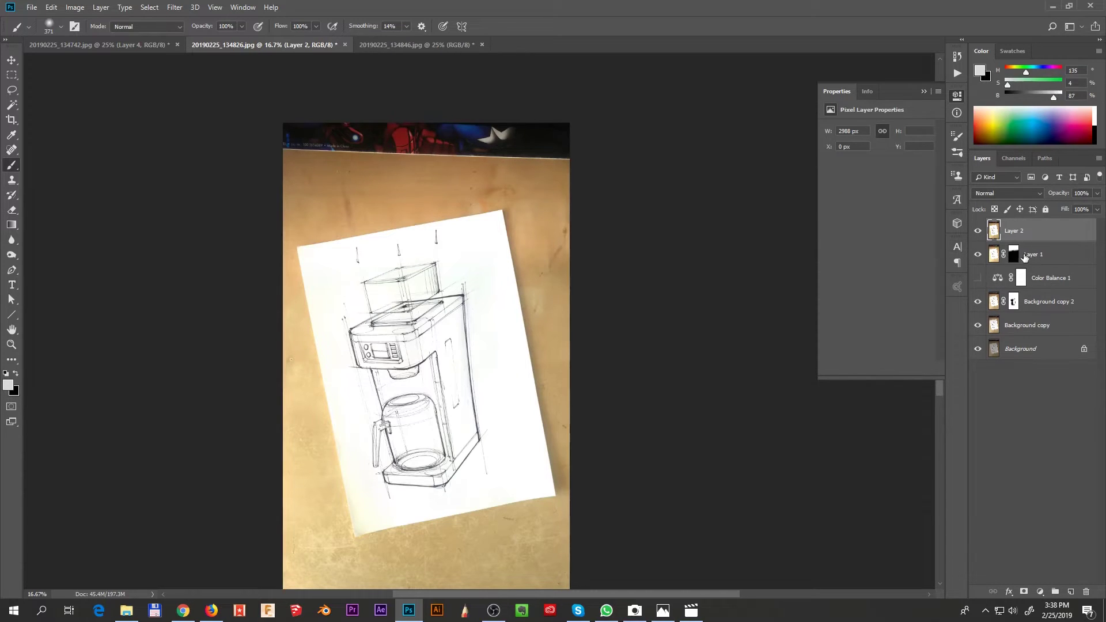
{"action": "left_click", "coordinate": [449, 418], "text": "ctrl"}
{"action": "left_click", "coordinate": [1018, 194]}
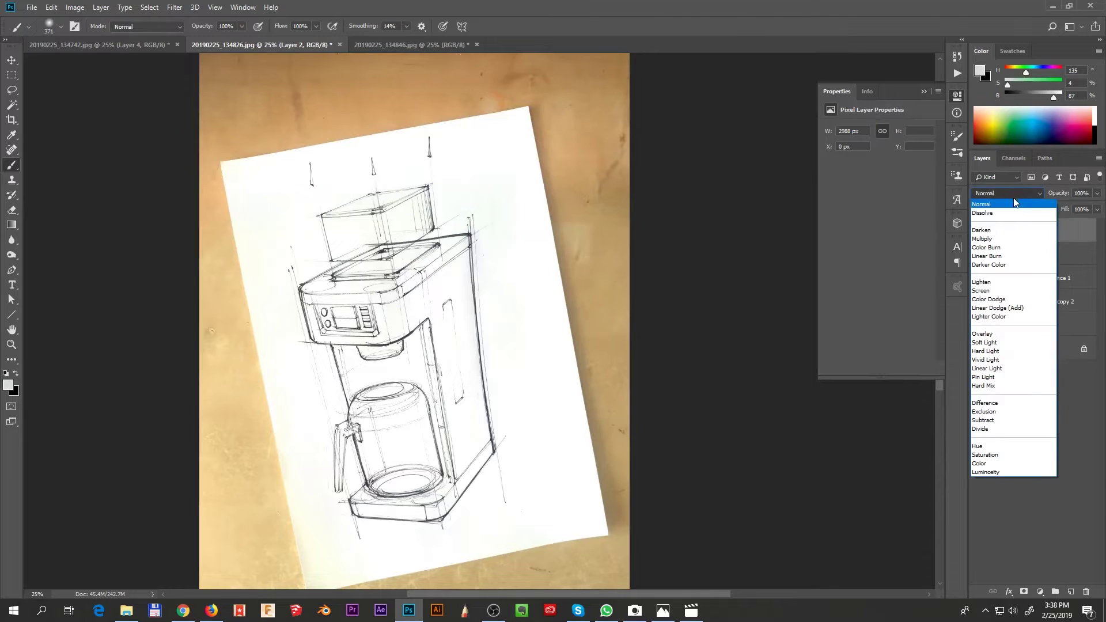
{"action": "left_click", "coordinate": [994, 239]}
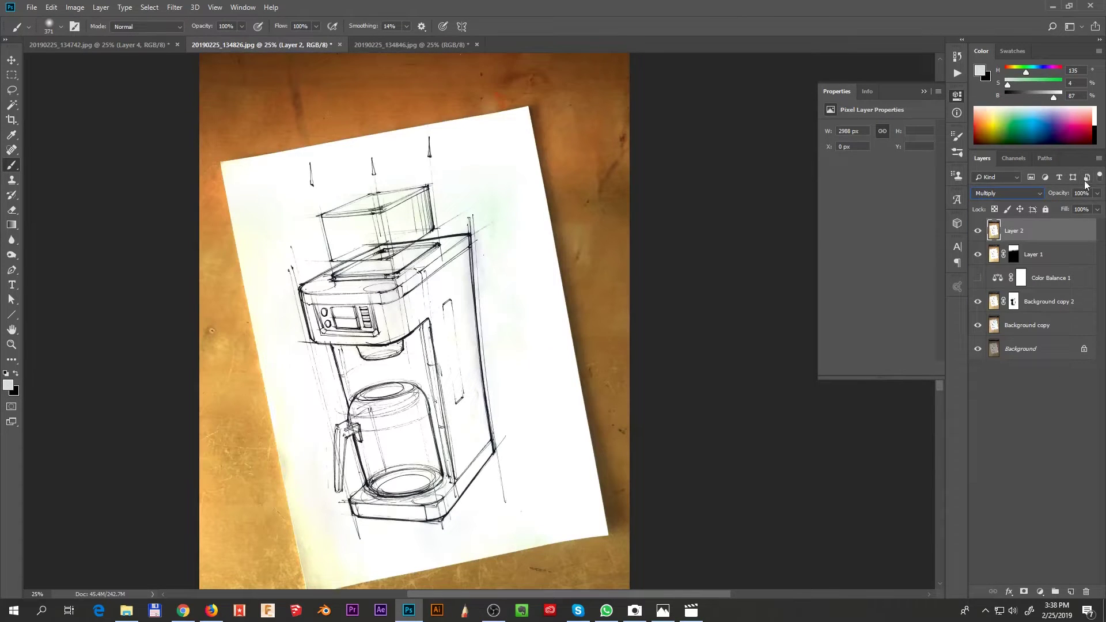
Reduce Layer 2's opacity to 41% and compare the whole image with and without the layer
{"action": "left_click", "coordinate": [1097, 194]}
{"action": "left_click", "coordinate": [1065, 207]}
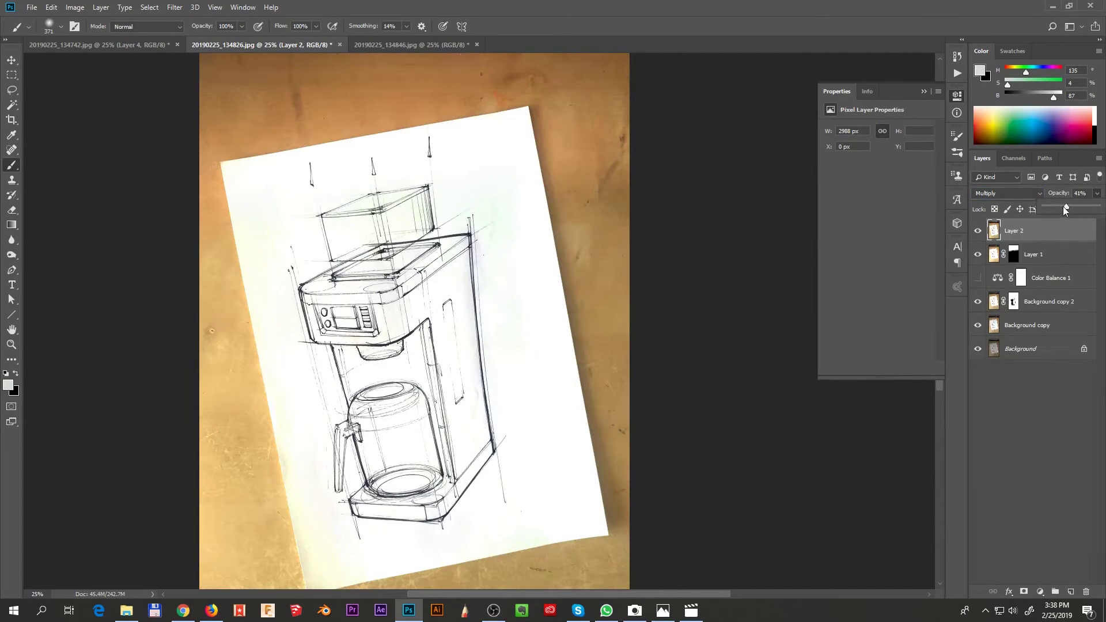
{"action": "left_click", "coordinate": [973, 235]}
{"action": "left_click", "coordinate": [975, 236]}
{"action": "left_click", "coordinate": [976, 237]}
{"action": "left_click", "coordinate": [977, 238]}
{"action": "left_click", "coordinate": [977, 233]}
{"action": "scroll", "coordinate": [645, 378], "scroll_direction": "down", "scroll_amount": 2}
{"action": "left_click_drag", "start_coordinate": [645, 378], "coordinate": [676, 357]}
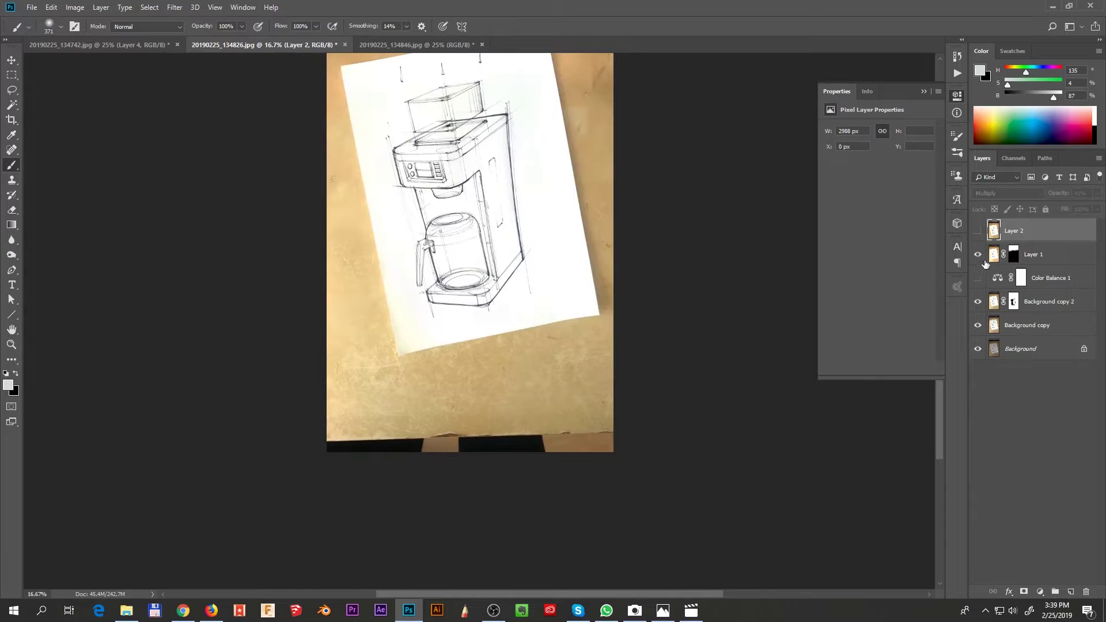
{"action": "left_click", "coordinate": [979, 232]}
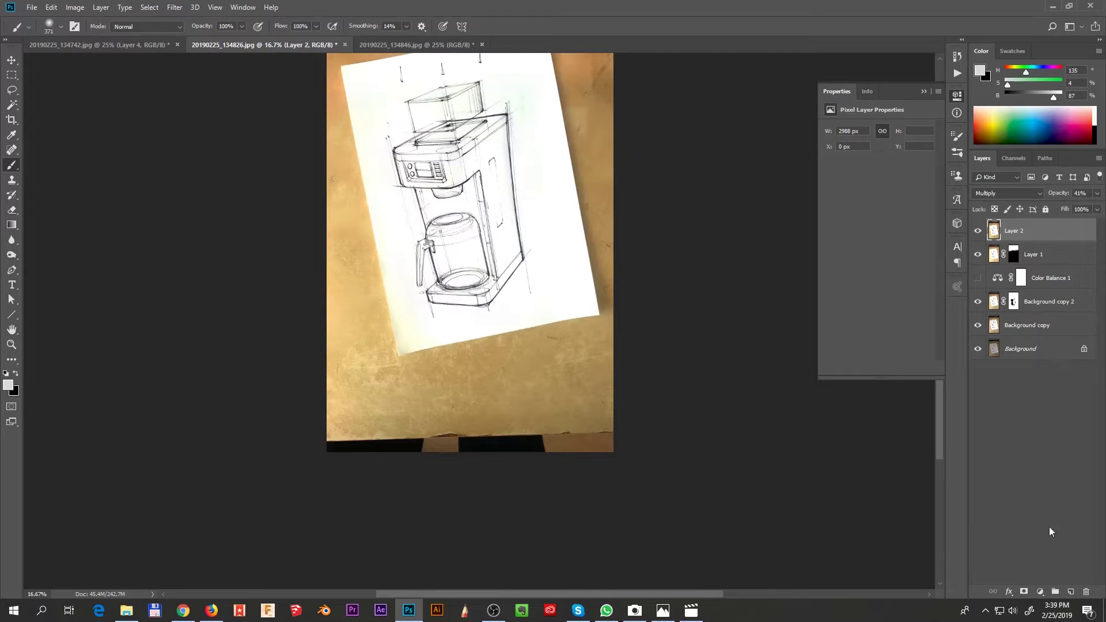
Add a layer mask to Layer 2 and paint black around the sheet with a soft brush of about 803 px to exclude the table
{"action": "left_click", "coordinate": [1023, 592]}
{"action": "key", "text": "d"}
{"action": "key", "text": "ctrl+minus"}
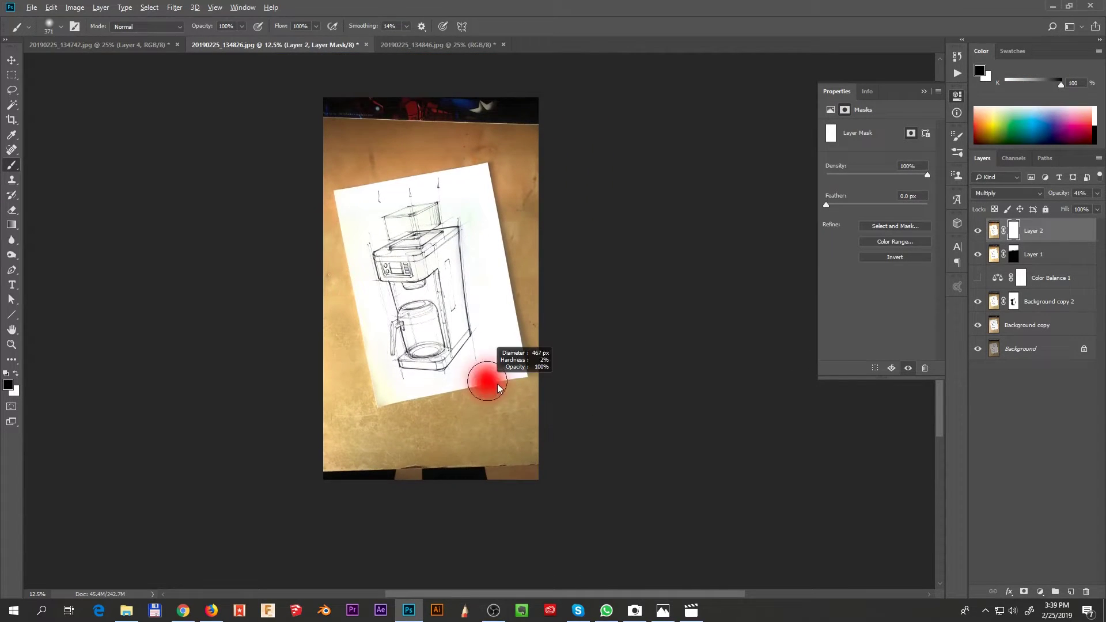
{"action": "left_click_drag", "start_coordinate": [498, 389], "coordinate": [532, 389]}
{"action": "mouse_move", "coordinate": [386, 417]}
{"action": "left_mouse_down"}
{"action": "mouse_move", "coordinate": [575, 390]}
{"action": "mouse_move", "coordinate": [507, 459]}
{"action": "mouse_move", "coordinate": [322, 418]}
{"action": "mouse_move", "coordinate": [334, 167]}
{"action": "mouse_move", "coordinate": [455, 147]}
{"action": "mouse_move", "coordinate": [399, 127]}
{"action": "mouse_move", "coordinate": [494, 217]}
{"action": "mouse_move", "coordinate": [521, 346]}
{"action": "mouse_move", "coordinate": [514, 495]}
{"action": "left_mouse_up"}
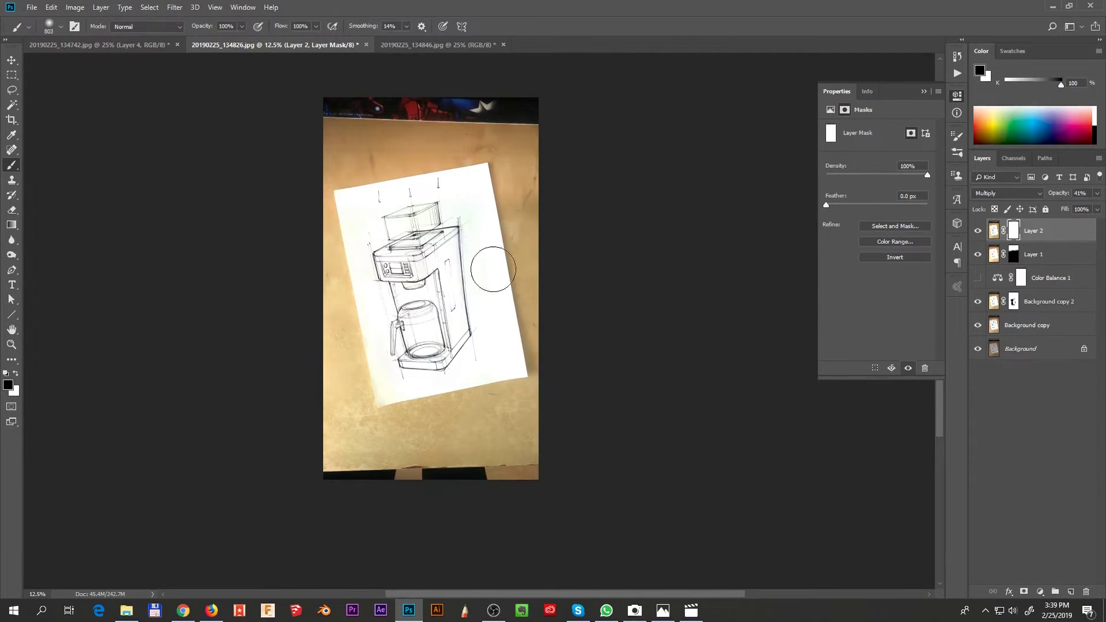
Choose the Hard Round Pressure brush at about 62 px and sample the white paper on the machine's side panel as the painting colour
{"action": "scroll", "coordinate": [516, 320], "scroll_direction": "up", "scroll_amount": 3}
{"action": "mouse_move", "coordinate": [607, 456]}
{"action": "left_mouse_down"}
{"action": "mouse_move", "coordinate": [566, 392]}
{"action": "mouse_move", "coordinate": [510, 466]}
{"action": "left_mouse_up"}
{"action": "scroll", "coordinate": [499, 192], "scroll_direction": "up", "scroll_amount": 1}
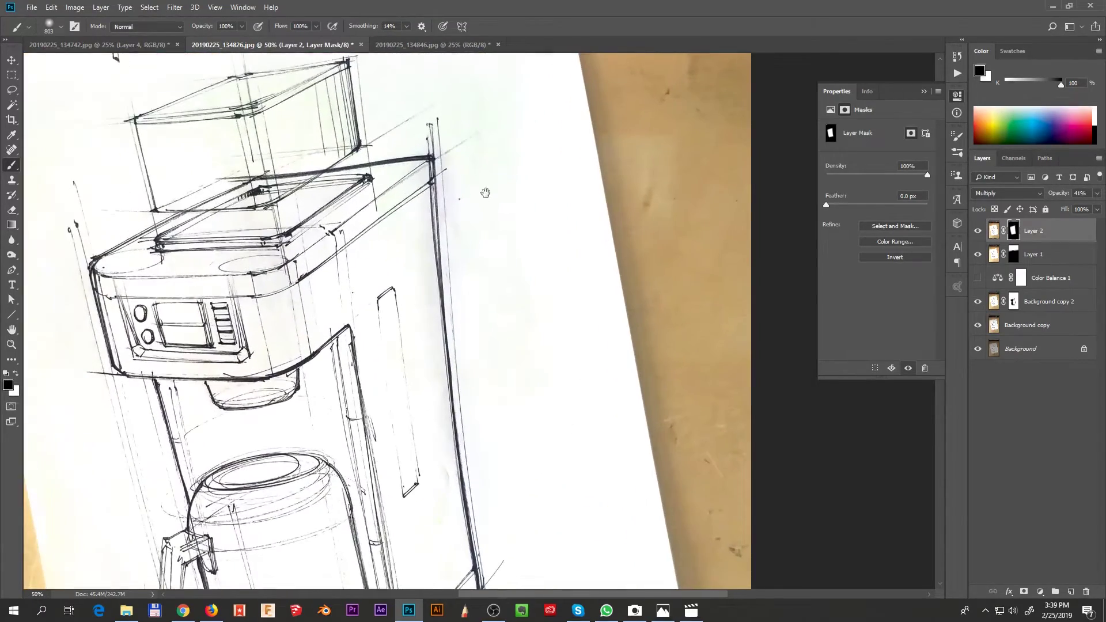
{"action": "left_click", "coordinate": [454, 261], "text": "ctrl+alt"}
{"action": "left_click_drag", "start_coordinate": [479, 405], "coordinate": [530, 292]}
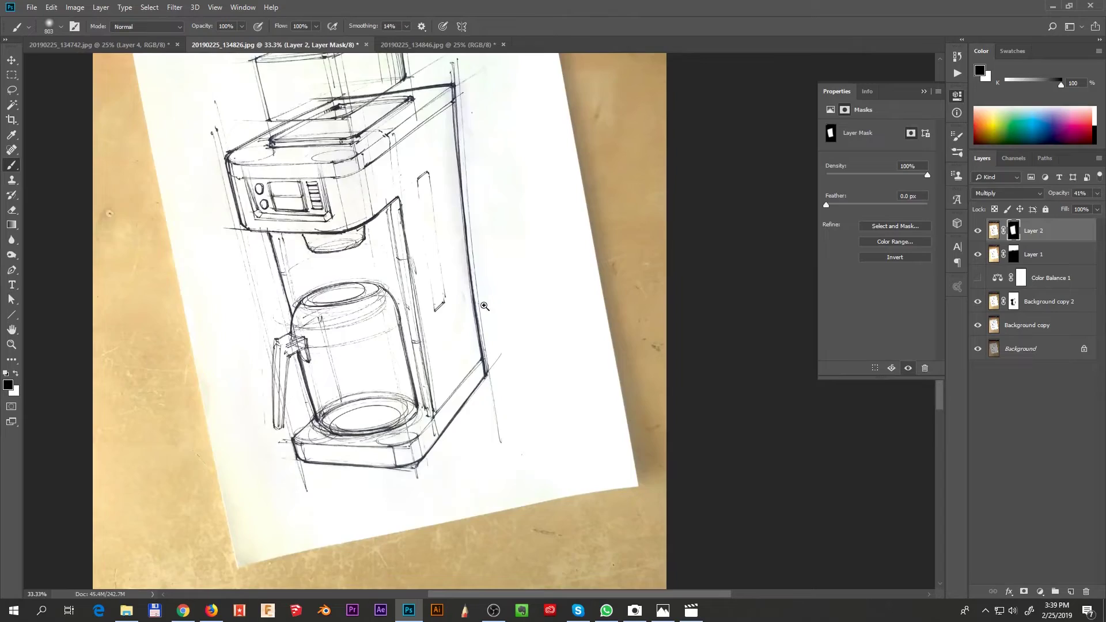
{"action": "key", "text": "ctrl+plus"}
{"action": "key", "text": "ctrl+plus"}
{"action": "right_click", "coordinate": [513, 237]}
{"action": "left_click", "coordinate": [483, 229]}
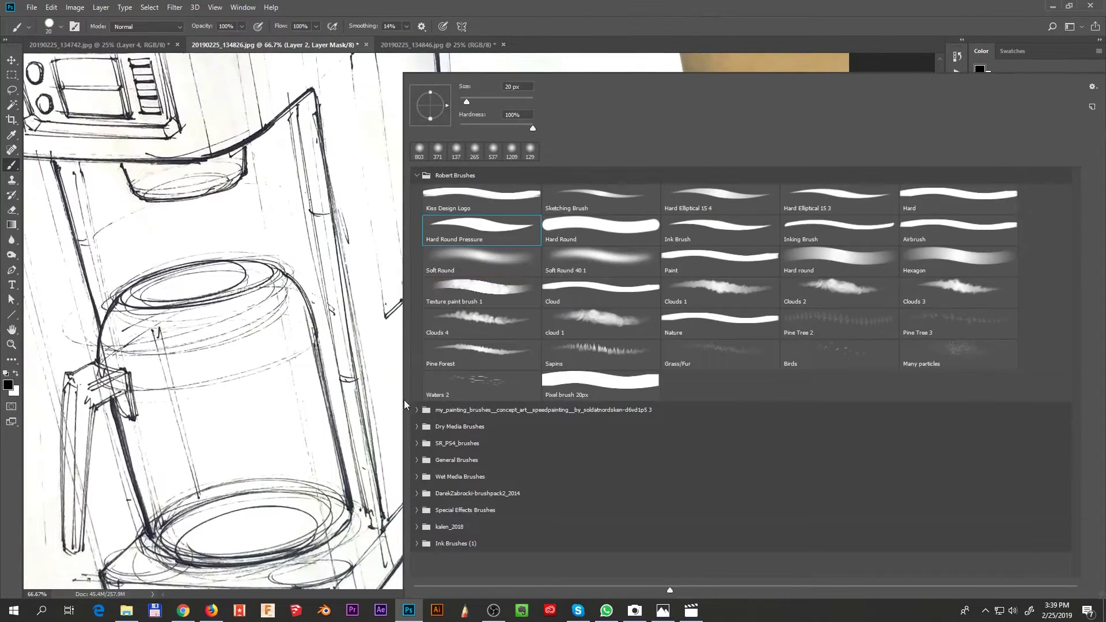
{"action": "left_click", "coordinate": [383, 376]}
{"action": "left_click", "coordinate": [415, 330], "text": "alt"}
{"action": "left_click_drag", "start_coordinate": [415, 330], "coordinate": [428, 330], "text": "alt"}
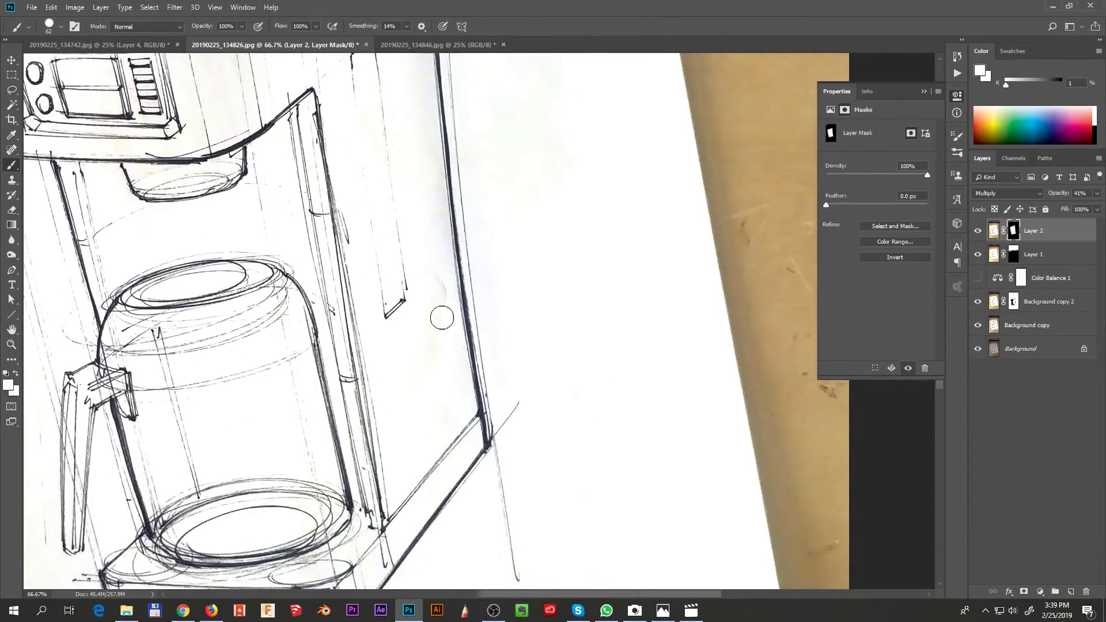
Add a new layer above Layer 2 and paint white over the tinted paper on the coffee maker's side panel
{"action": "left_click", "coordinate": [994, 231]}
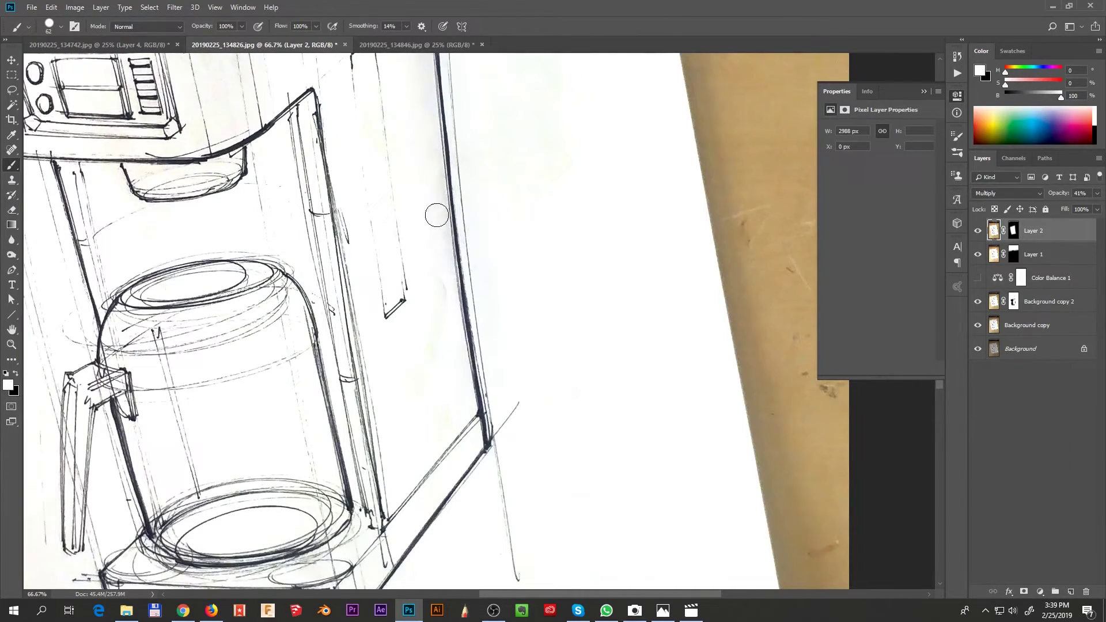
{"action": "scroll", "coordinate": [436, 215], "scroll_direction": "up", "scroll_amount": 5}
{"action": "key", "text": "ctrl+shift+alt+n"}
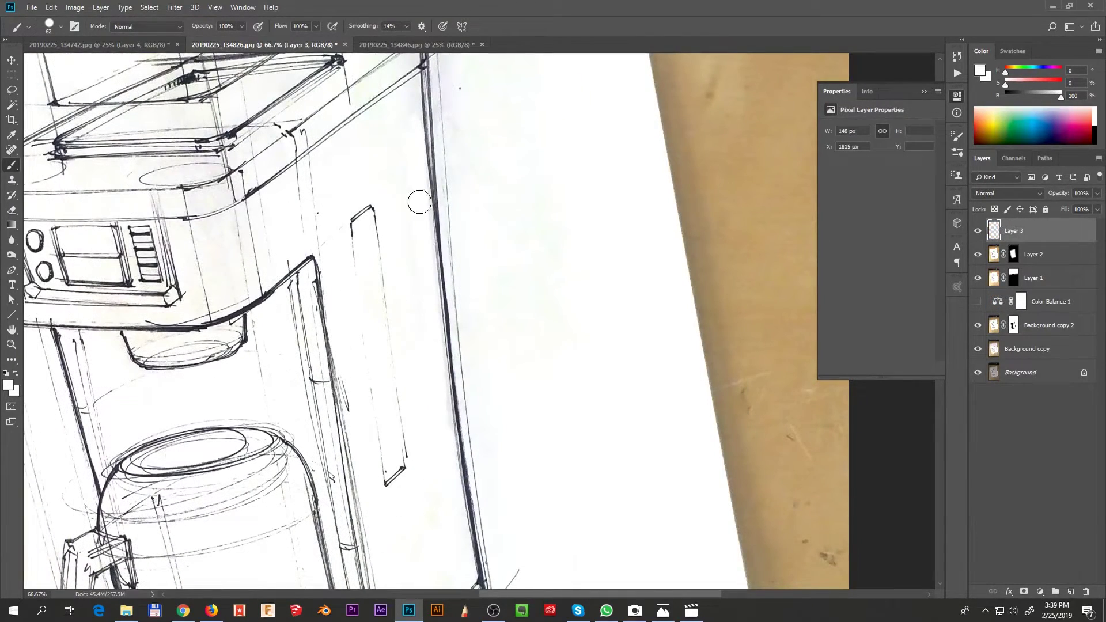
{"action": "left_click_drag", "start_coordinate": [449, 397], "coordinate": [455, 438]}
{"action": "left_click_drag", "start_coordinate": [402, 206], "coordinate": [399, 122]}
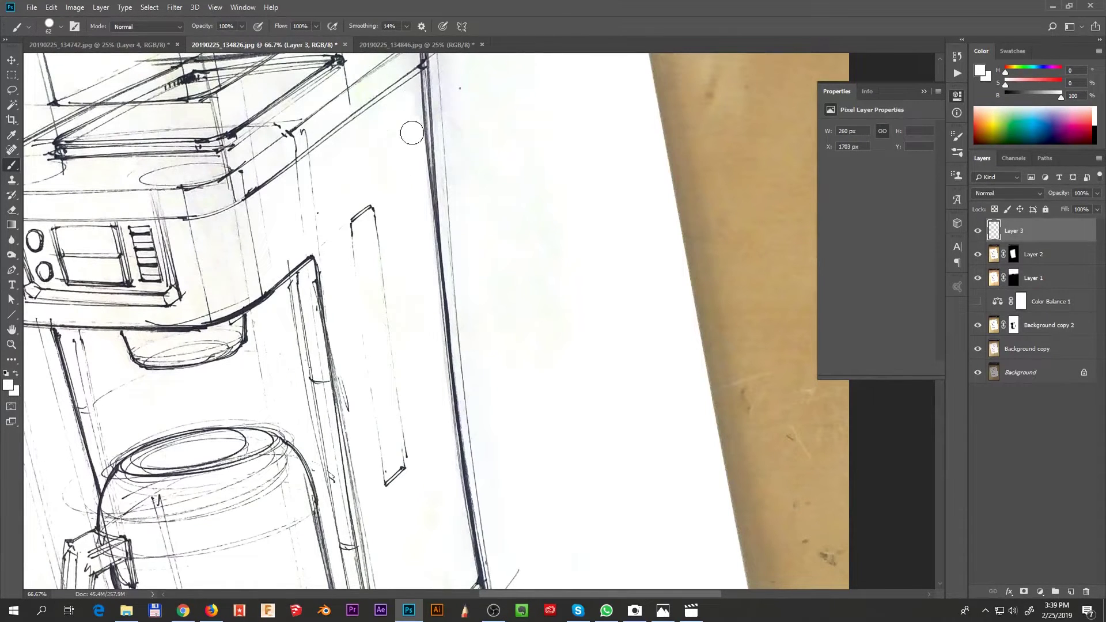
Paint white with a brush of about 19 px along the narrow strips beside the body's upper rear corner
{"action": "scroll", "coordinate": [413, 75], "scroll_direction": "up", "scroll_amount": 3}
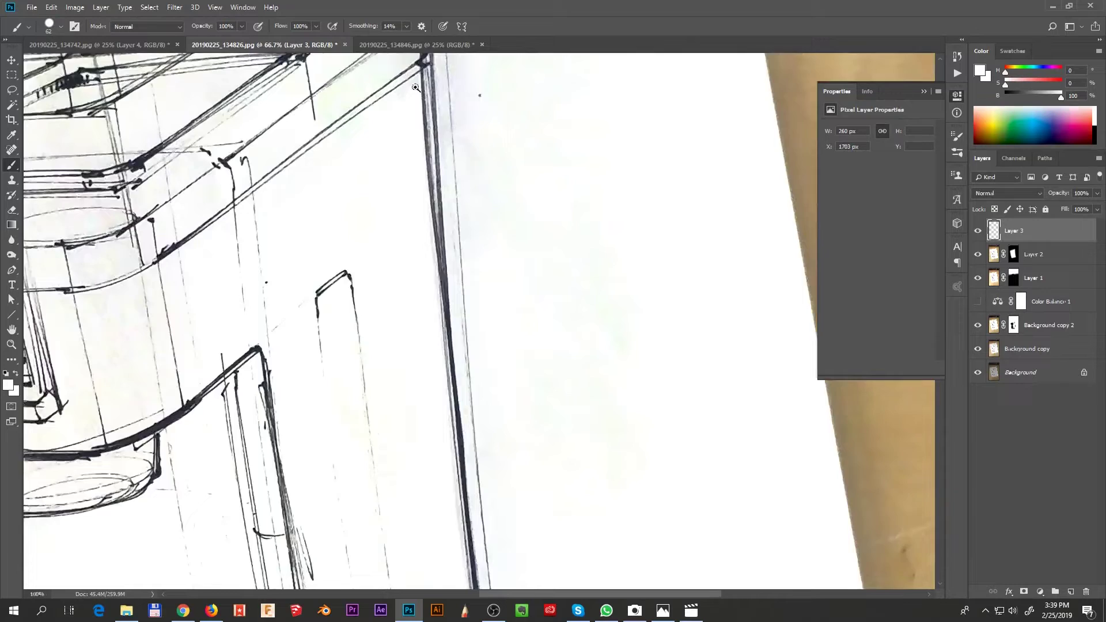
{"action": "mouse_move", "coordinate": [491, 225]}
{"action": "left_mouse_down"}
{"action": "mouse_move", "coordinate": [451, 240]}
{"action": "mouse_move", "coordinate": [406, 231]}
{"action": "left_mouse_up"}
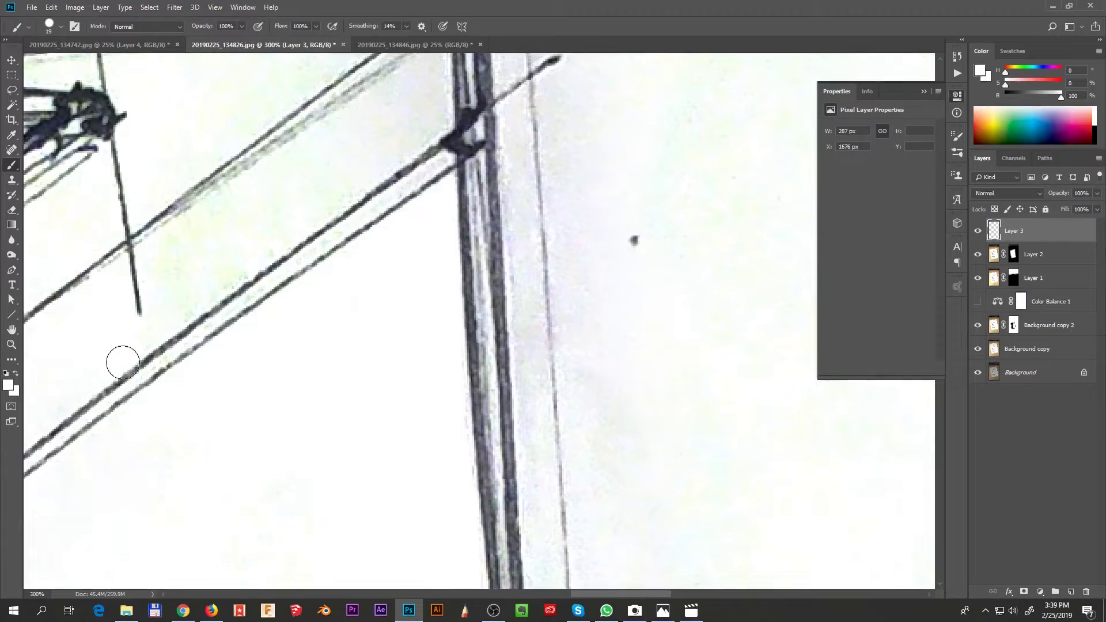
{"action": "left_click_drag", "start_coordinate": [415, 123], "coordinate": [378, 147]}
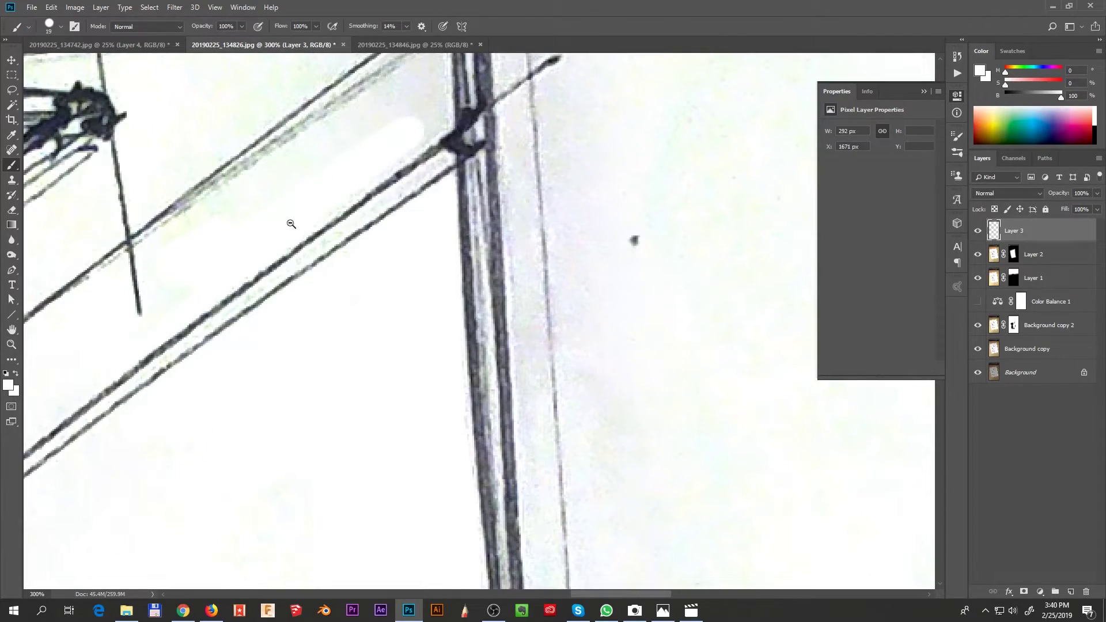
Enlarge the brush to about 58 px and paint white over the tinted side of the box above the machine
{"action": "scroll", "coordinate": [538, 304], "scroll_direction": "down", "scroll_amount": 6}
{"action": "scroll", "coordinate": [461, 215], "scroll_direction": "up", "scroll_amount": 6}
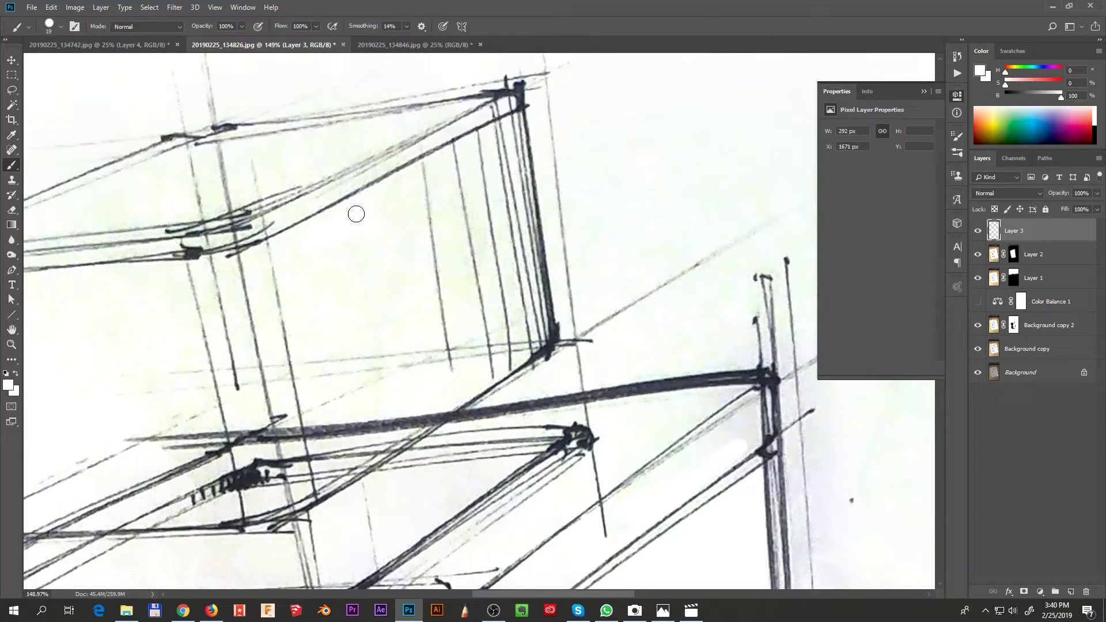
{"action": "right_click", "coordinate": [353, 294], "text": "alt"}
{"action": "left_click_drag", "start_coordinate": [316, 269], "coordinate": [388, 299]}
{"action": "scroll", "coordinate": [417, 285], "scroll_direction": "down", "scroll_amount": 4}
{"action": "mouse_move", "coordinate": [544, 445]}
{"action": "left_mouse_down"}
{"action": "mouse_move", "coordinate": [506, 379]}
{"action": "mouse_move", "coordinate": [521, 343]}
{"action": "mouse_move", "coordinate": [533, 363]}
{"action": "left_mouse_up"}
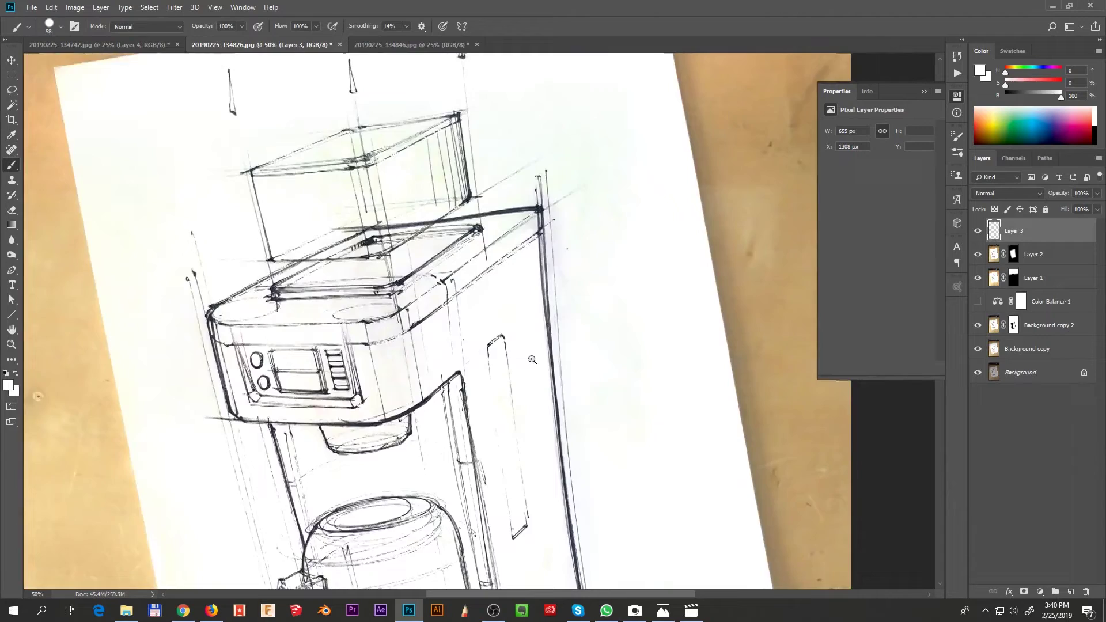
{"action": "scroll", "coordinate": [533, 363], "scroll_direction": "down", "scroll_amount": 1}
{"action": "scroll", "coordinate": [479, 254], "scroll_direction": "up", "scroll_amount": 2}
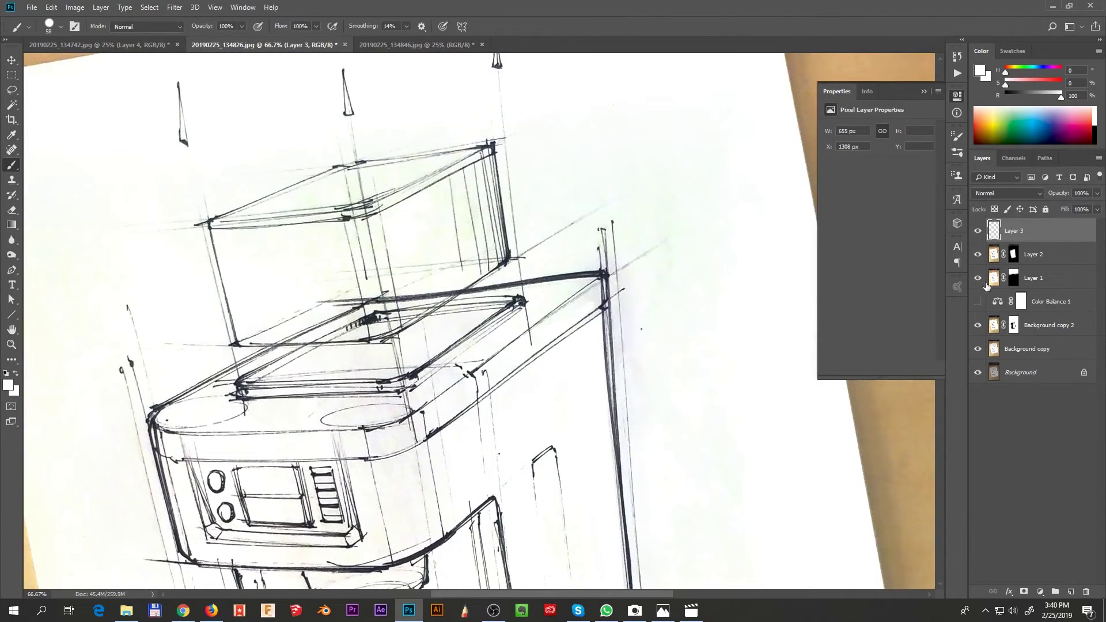
Stamp all visible layers into a new top layer and set its Curves white point from the tinted side of the upper box
{"action": "key", "text": "ctrl+shift+alt+e"}
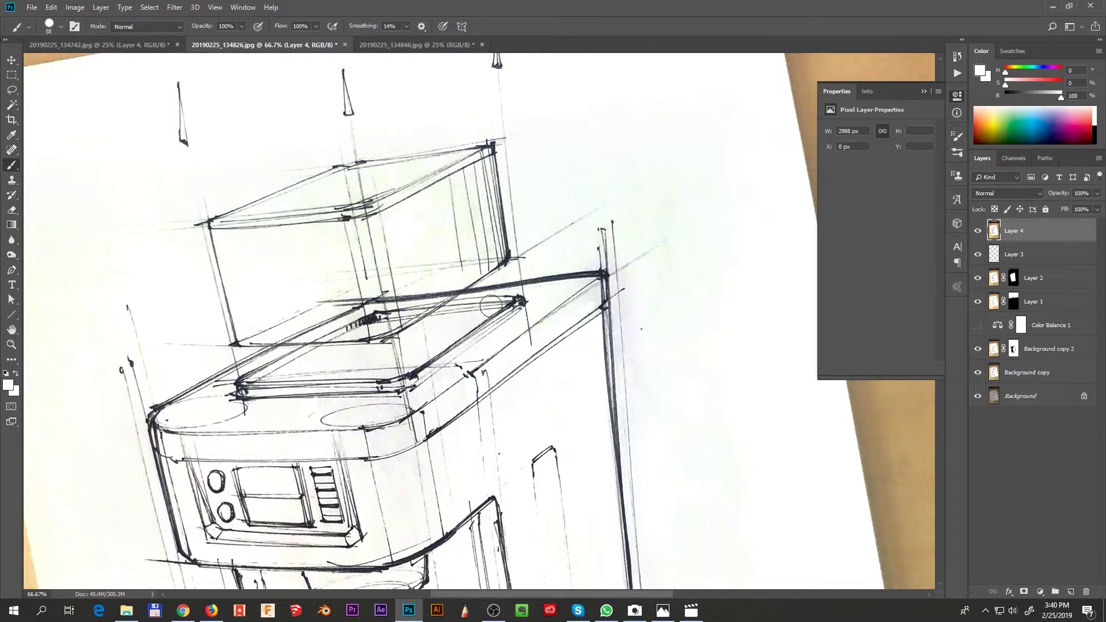
{"action": "key", "text": "ctrl+m"}
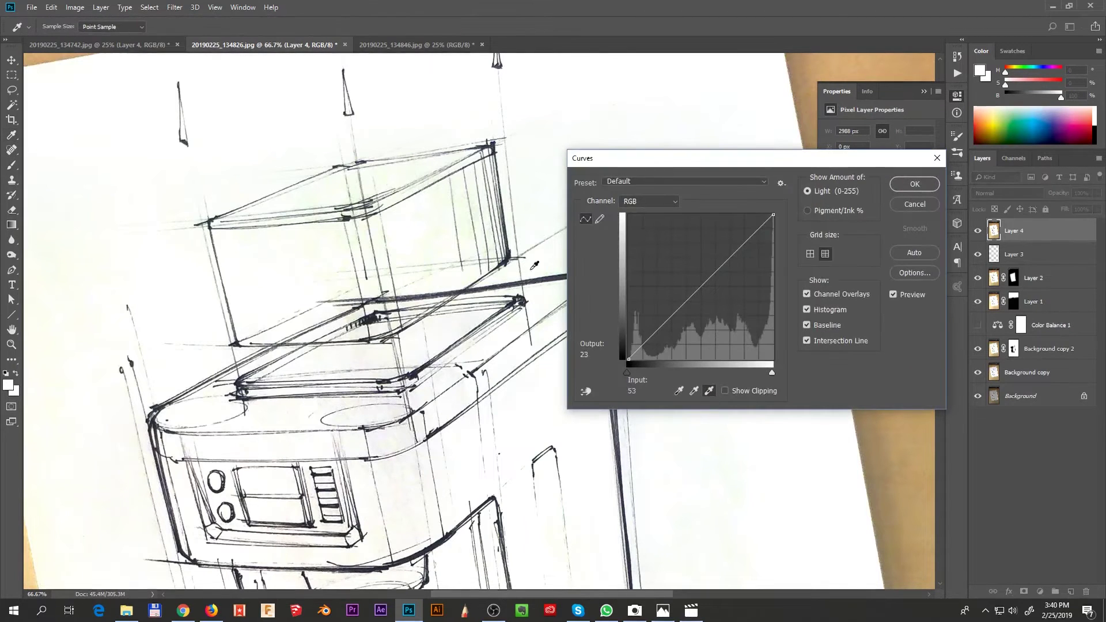
{"action": "scroll", "coordinate": [460, 198], "scroll_direction": "up", "scroll_amount": 3}
{"action": "left_click", "coordinate": [478, 339]}
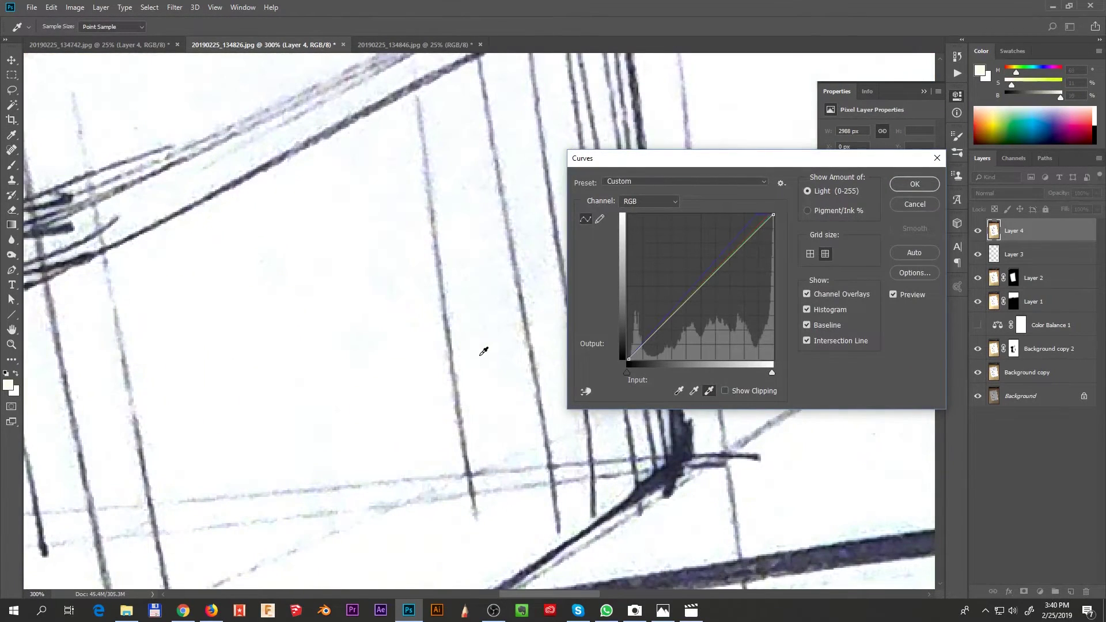
{"action": "left_click", "coordinate": [915, 184]}
Compare the whole image with and without Layer 4, examining the paper's whiteness and the tint of the lines
{"action": "key", "text": "ctrl+minus"}
{"action": "key", "text": "ctrl+minus"}
{"action": "key", "text": "ctrl+minus"}
{"action": "key", "text": "ctrl+minus"}
{"action": "key", "text": "ctrl+minus"}
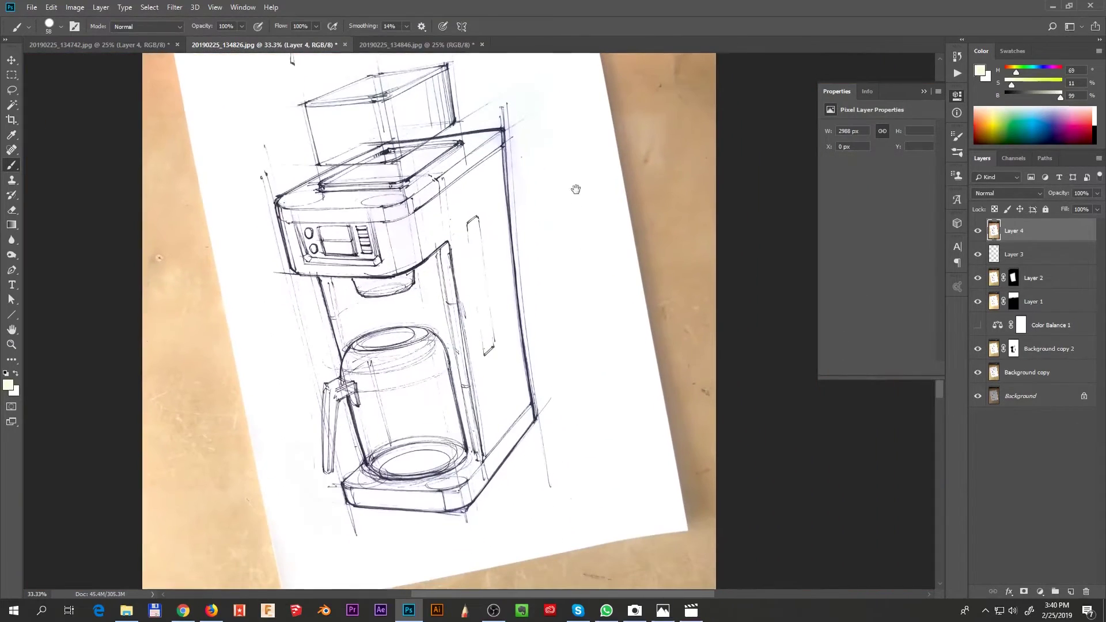
{"action": "left_click_drag", "start_coordinate": [575, 190], "coordinate": [575, 192]}
{"action": "left_click", "coordinate": [977, 231]}
{"action": "left_click", "coordinate": [977, 231]}
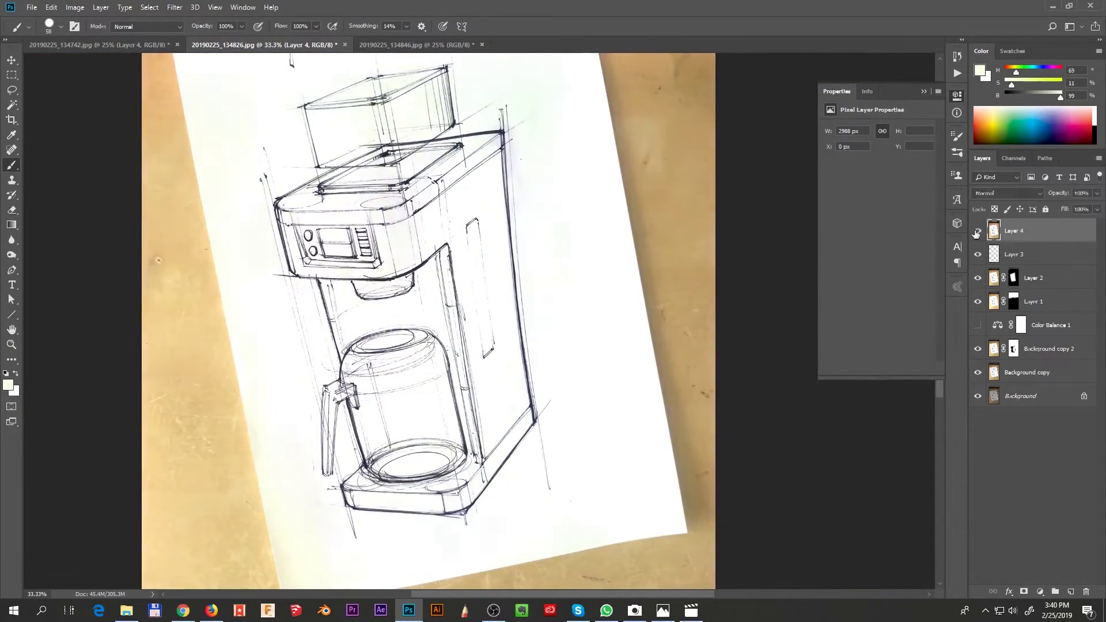
{"action": "left_click", "coordinate": [976, 231]}
{"action": "left_click", "coordinate": [976, 231]}
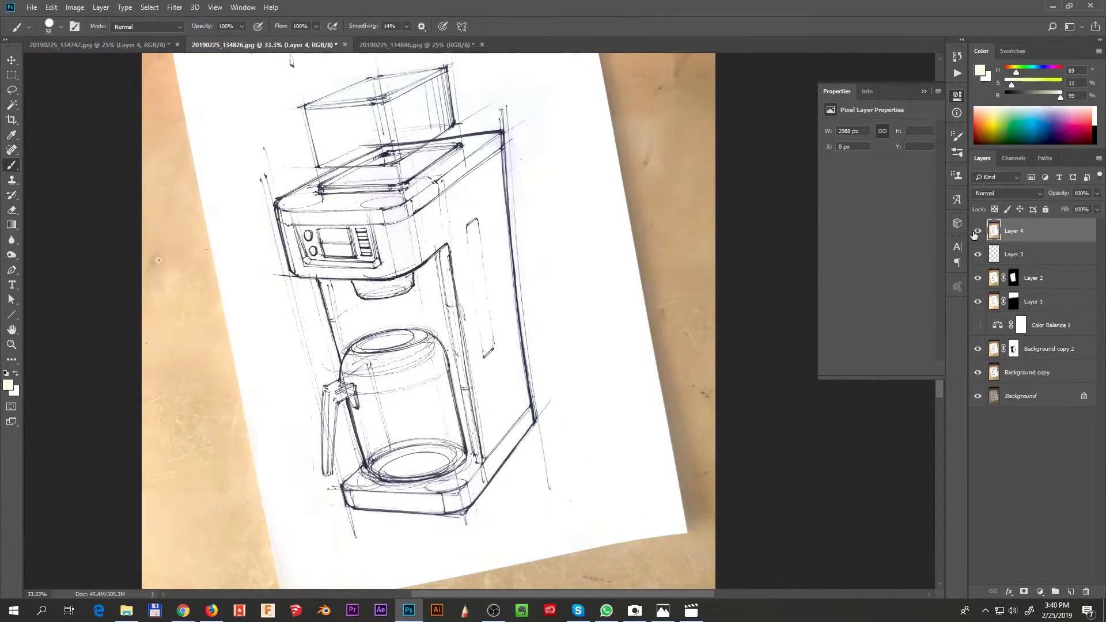
{"action": "left_click", "coordinate": [621, 399], "text": "alt"}
{"action": "left_click_drag", "start_coordinate": [617, 442], "coordinate": [587, 427]}
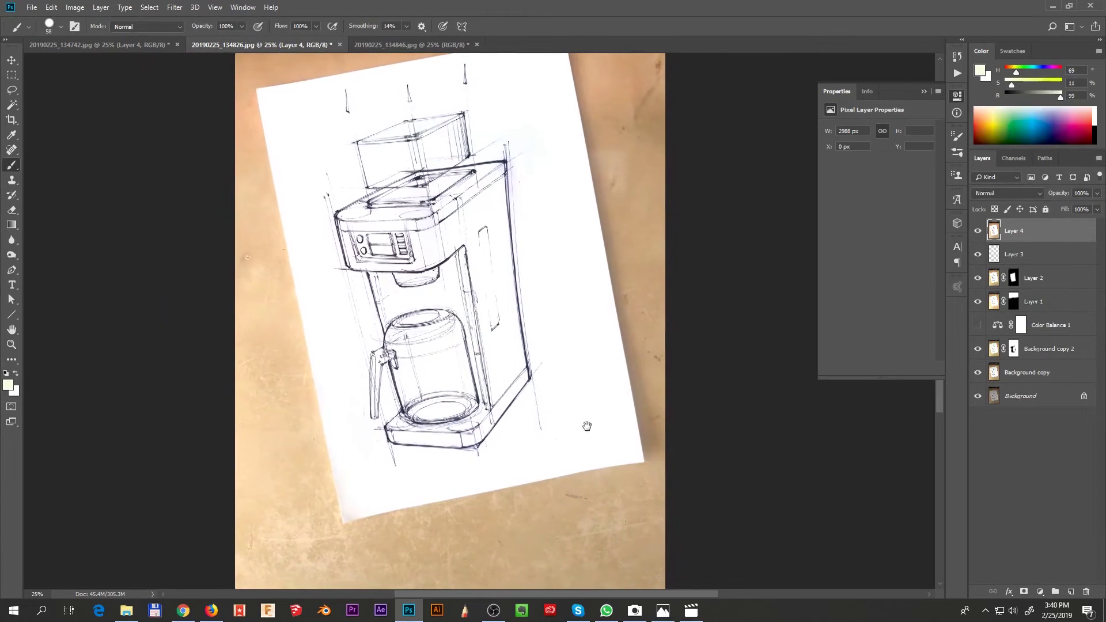
{"action": "left_click", "coordinate": [599, 401], "text": "alt"}
{"action": "left_click", "coordinate": [600, 400], "text": "ctrl+alt"}
{"action": "left_click", "coordinate": [977, 231]}
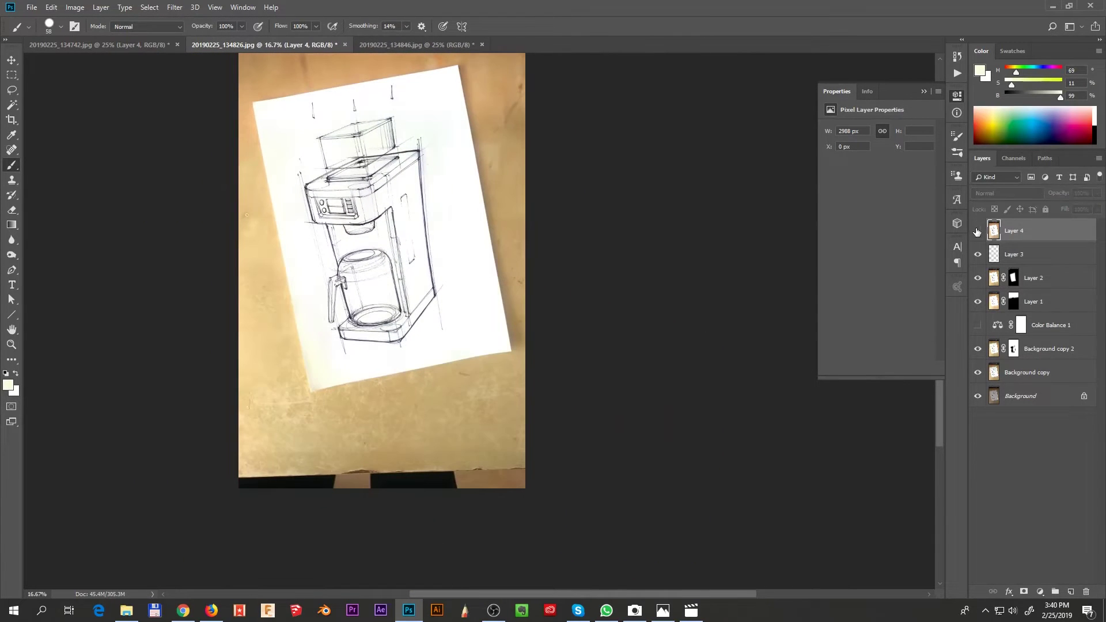
{"action": "left_click", "coordinate": [977, 233]}
Duplicate Layer 4, set the copy to Multiply at 15% opacity, and compare the linework with and without it
{"action": "left_click_drag", "start_coordinate": [1049, 235], "coordinate": [1071, 591]}
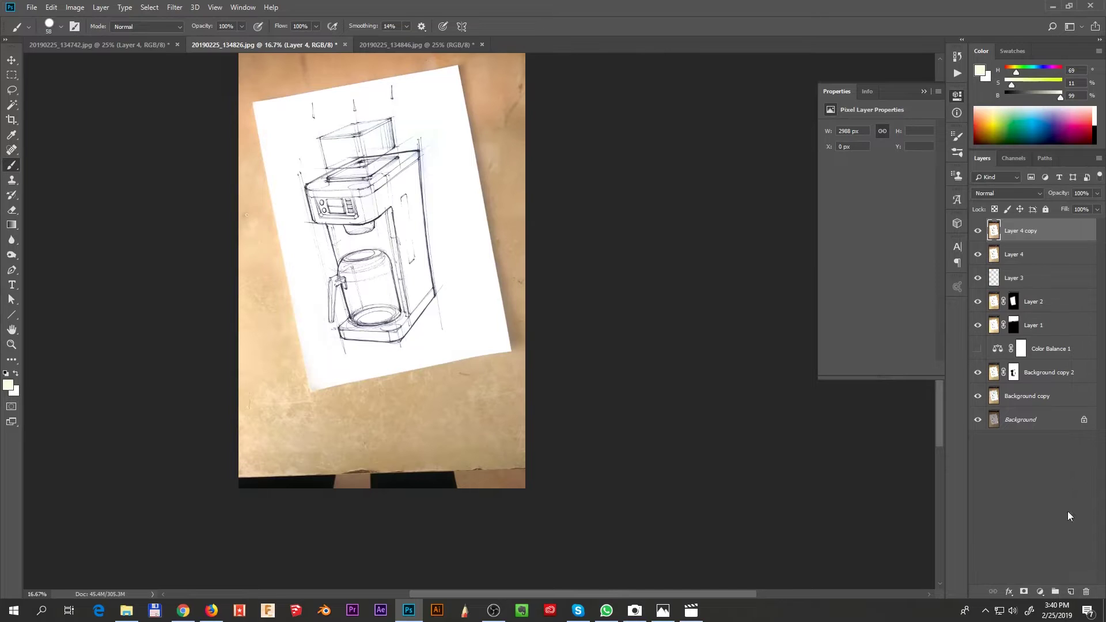
{"action": "left_click", "coordinate": [1021, 194]}
{"action": "left_click", "coordinate": [1002, 239]}
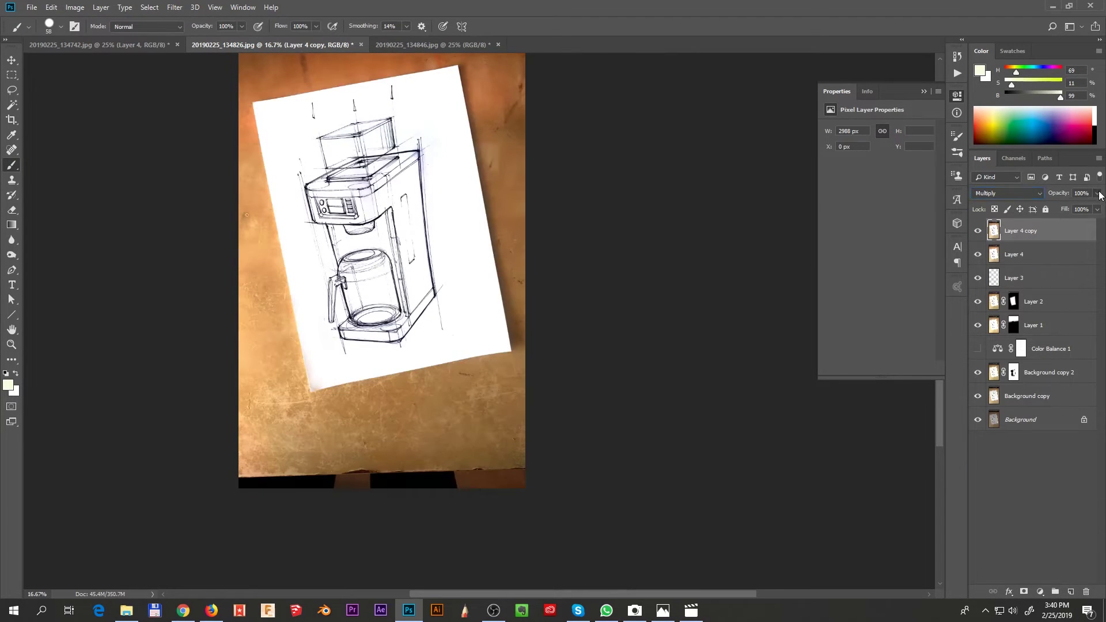
{"action": "left_click", "coordinate": [402, 172]}
{"action": "scroll", "coordinate": [403, 180], "scroll_direction": "up", "scroll_amount": 3}
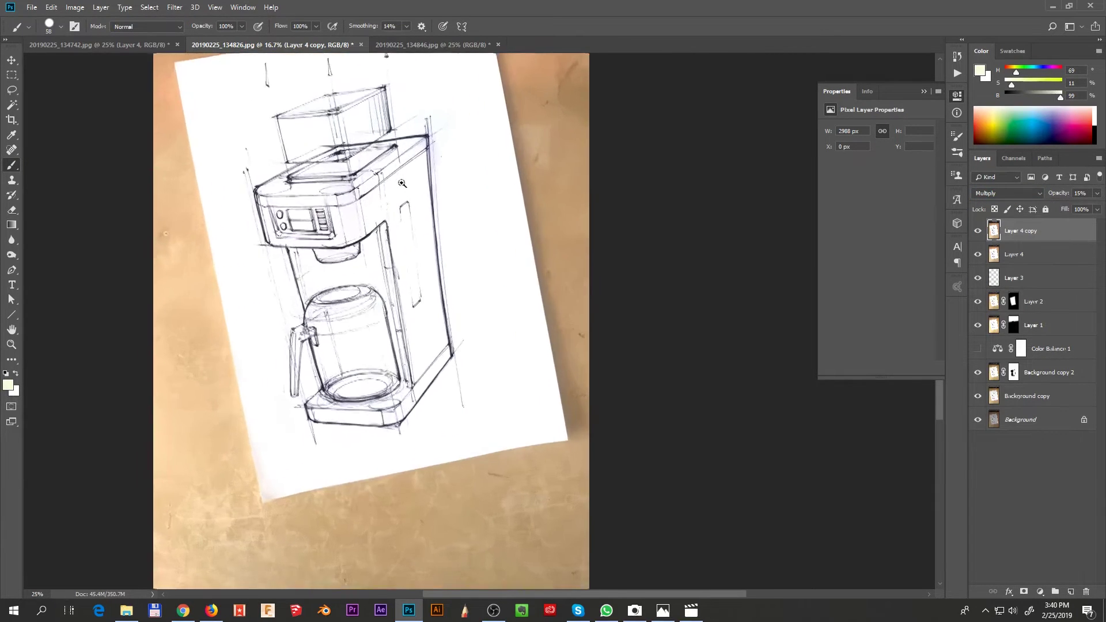
{"action": "scroll", "coordinate": [493, 376], "scroll_direction": "down", "scroll_amount": 2}
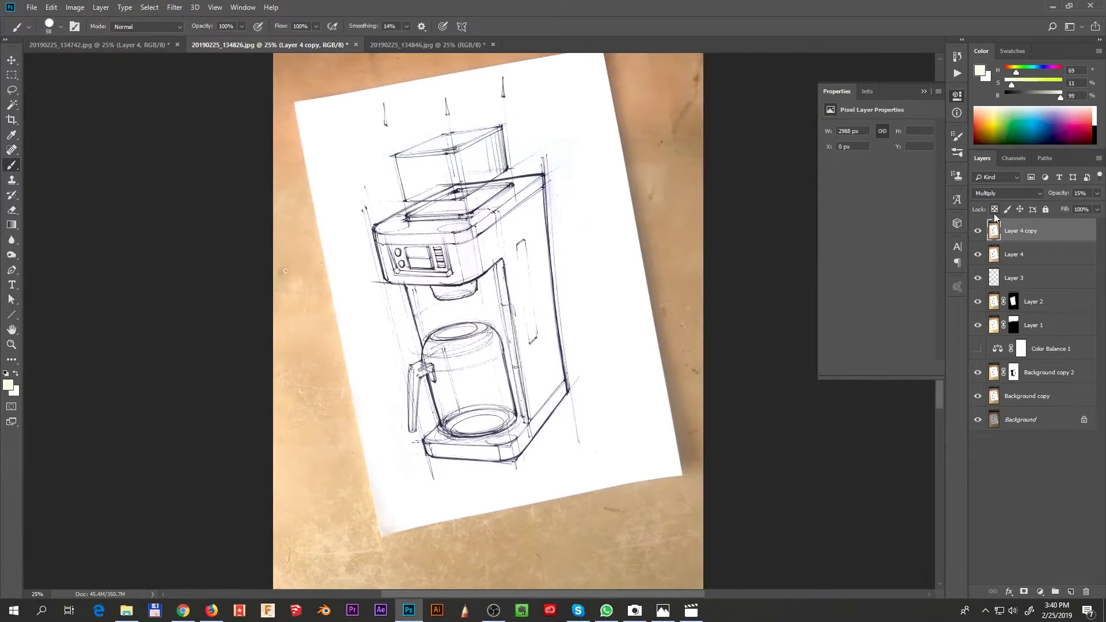
{"action": "left_click", "coordinate": [978, 231]}
{"action": "left_click", "coordinate": [978, 232]}
{"action": "left_click", "coordinate": [977, 232]}
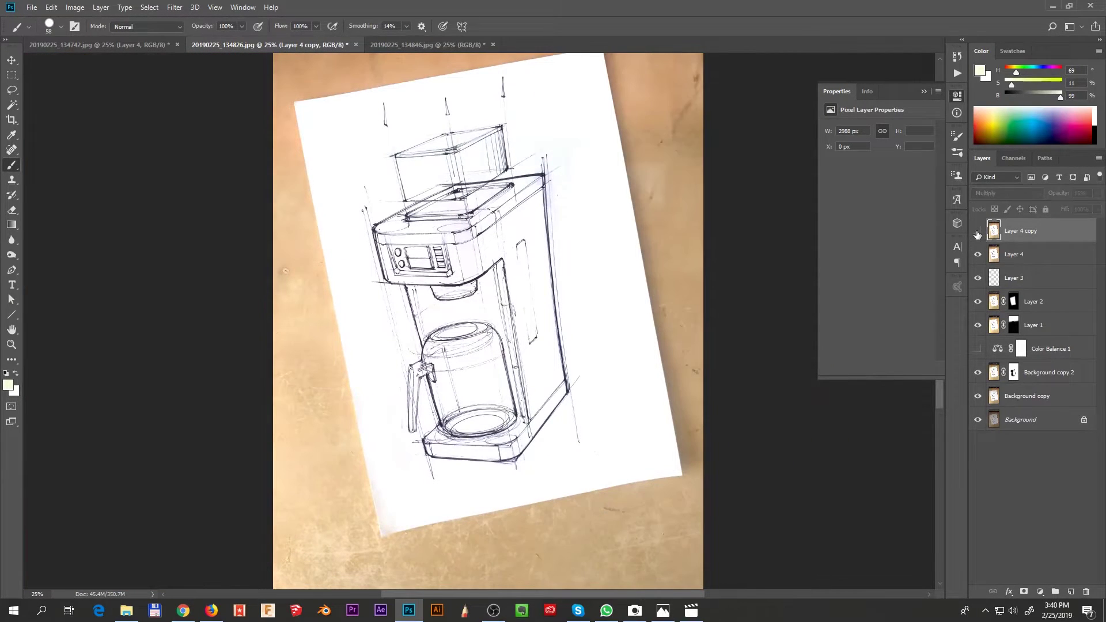
{"action": "left_click", "coordinate": [978, 232]}
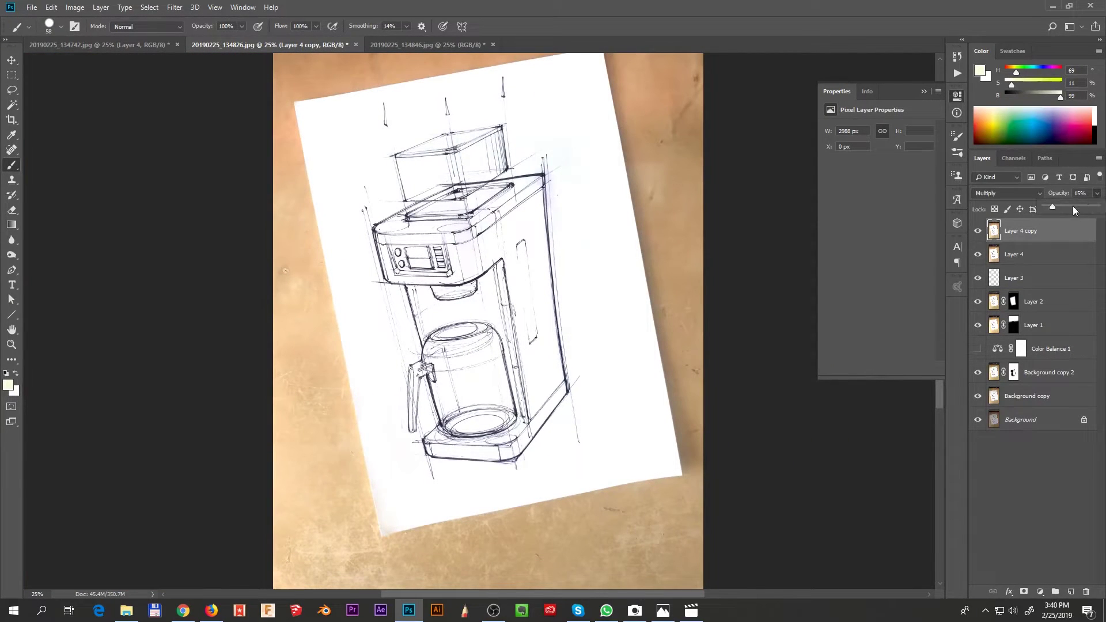
Raise the Multiply copy's opacity to 33% and check the effect by switching its visibility
{"action": "left_click", "coordinate": [977, 231]}
{"action": "left_click", "coordinate": [978, 233]}
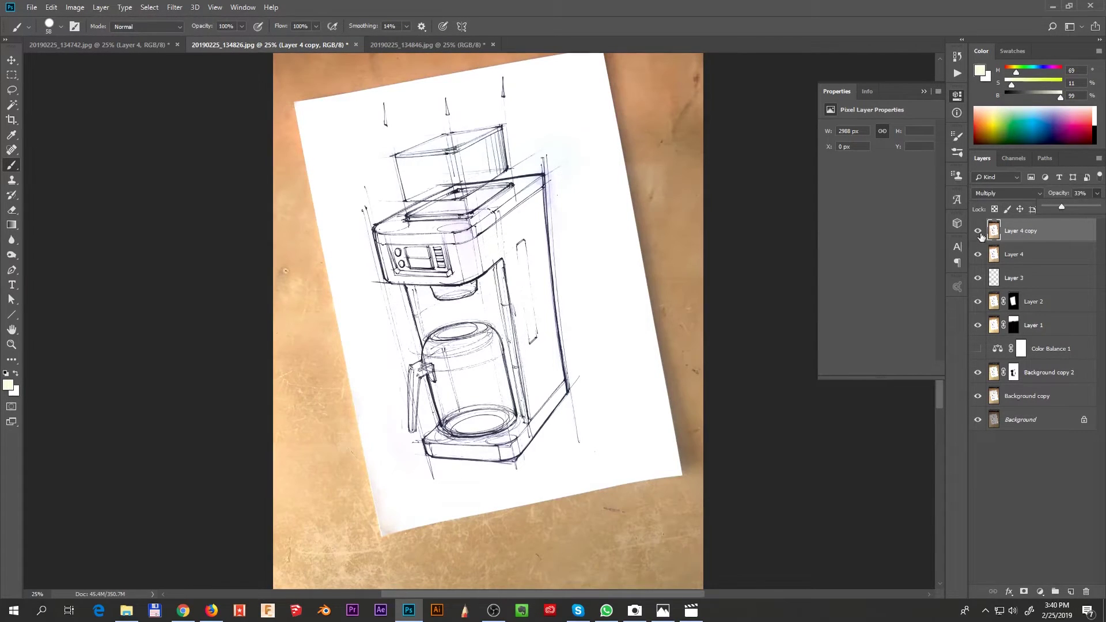
{"action": "left_click", "coordinate": [977, 233]}
{"action": "left_click", "coordinate": [979, 233]}
{"action": "left_click", "coordinate": [979, 233]}
{"action": "left_click", "coordinate": [980, 233]}
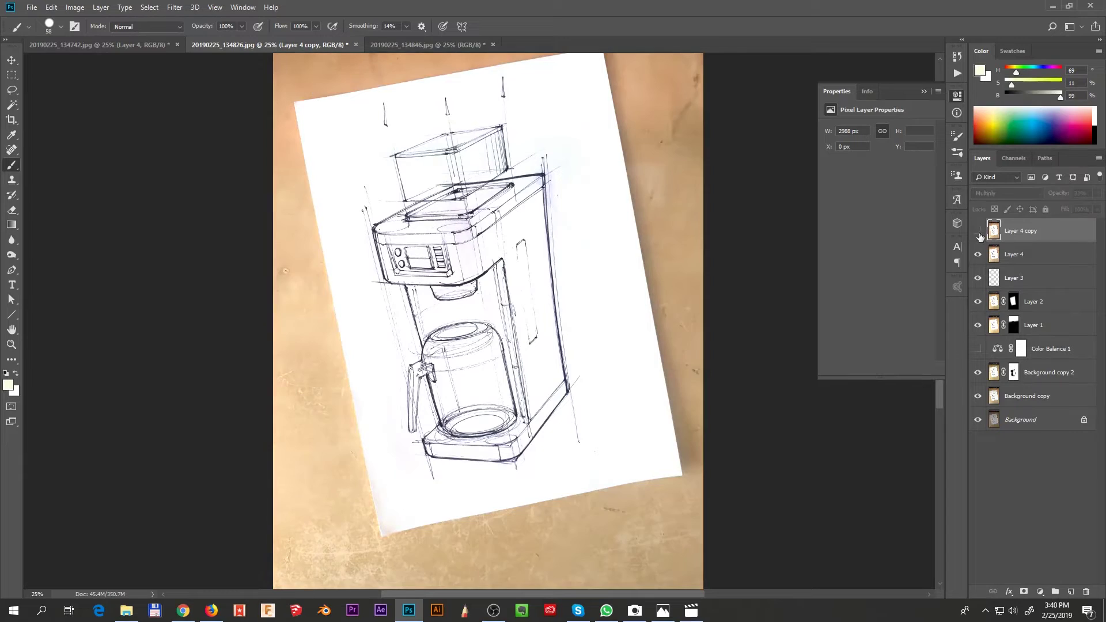
Add a layer mask to Layer 4 copy and set up a soft round brush of about 705 px
{"action": "left_click", "coordinate": [1024, 592]}
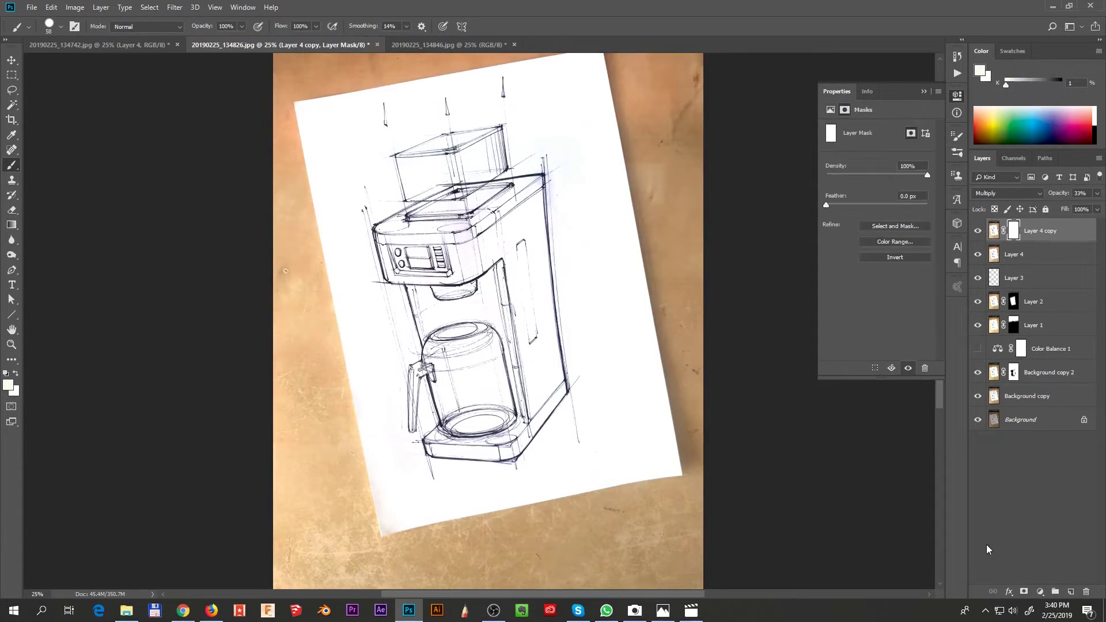
{"action": "key", "text": "ctrl+minus"}
{"action": "left_click_drag", "start_coordinate": [513, 409], "coordinate": [576, 412]}
{"action": "left_click", "coordinate": [531, 439]}
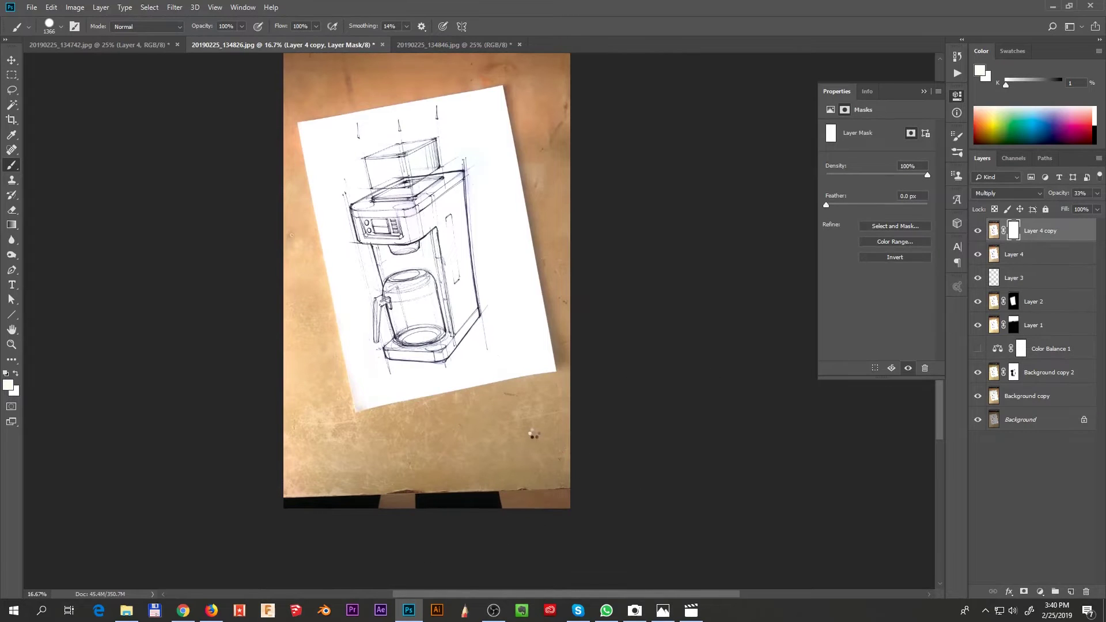
{"action": "key", "text": "d"}
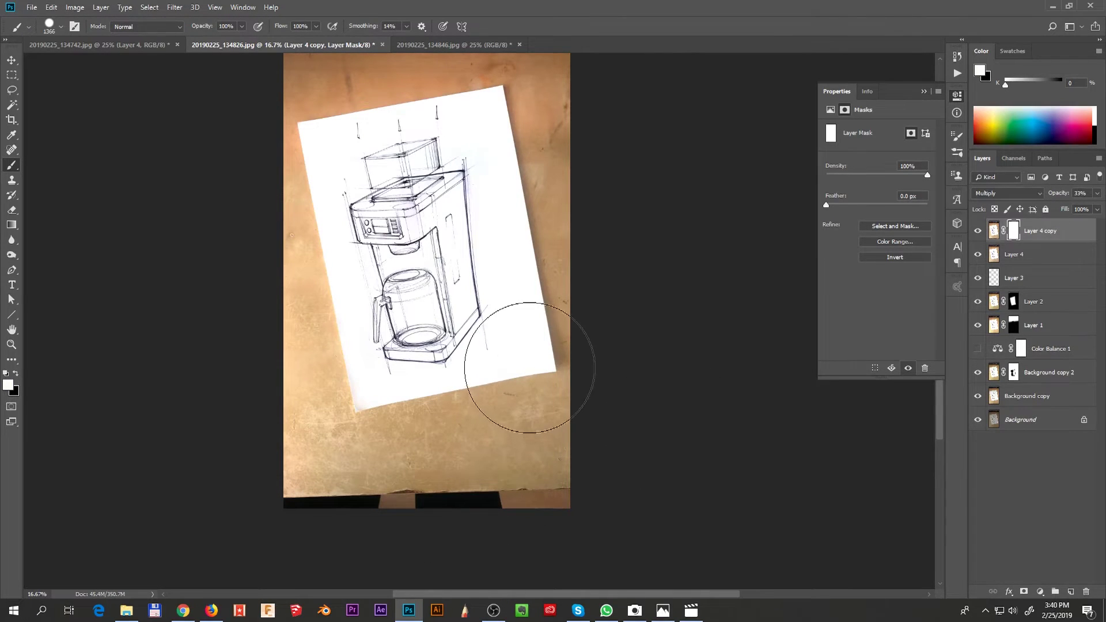
{"action": "right_click", "coordinate": [530, 368]}
{"action": "left_click", "coordinate": [499, 261]}
{"action": "left_click", "coordinate": [389, 426]}
{"action": "left_click_drag", "start_coordinate": [445, 430], "coordinate": [474, 427]}
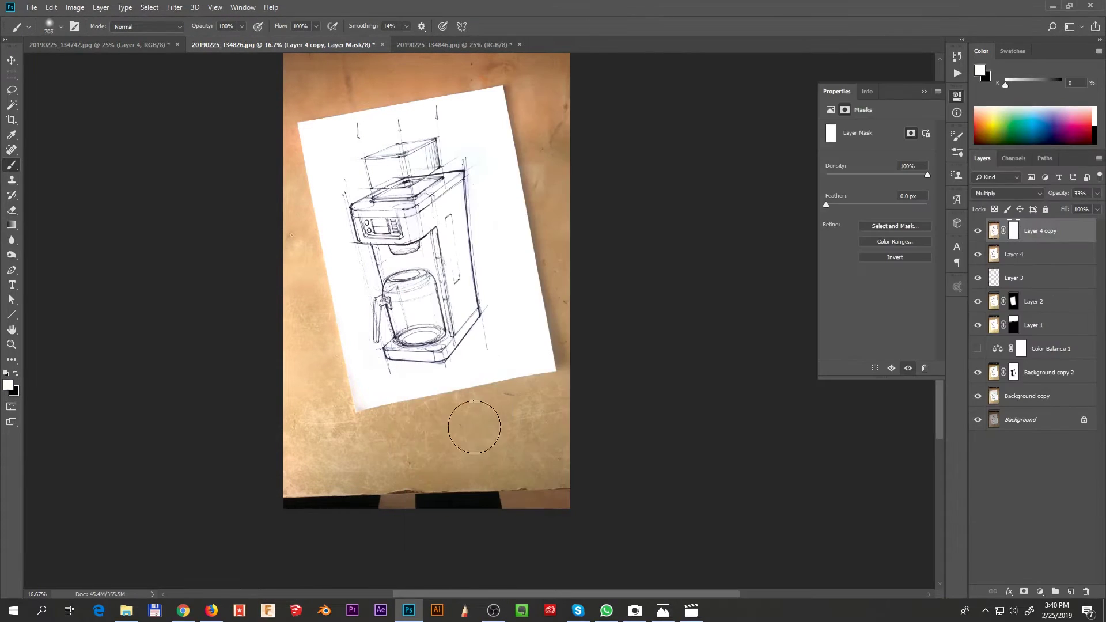
Paint black on the Layer 4 copy mask over the table surface all around the paper
{"action": "key", "text": "x"}
{"action": "mouse_move", "coordinate": [536, 398]}
{"action": "left_mouse_down"}
{"action": "mouse_move", "coordinate": [413, 423]}
{"action": "mouse_move", "coordinate": [430, 490]}
{"action": "mouse_move", "coordinate": [553, 309]}
{"action": "mouse_move", "coordinate": [514, 160]}
{"action": "mouse_move", "coordinate": [515, 103]}
{"action": "left_mouse_up"}
{"action": "left_click_drag", "start_coordinate": [590, 344], "coordinate": [606, 451]}
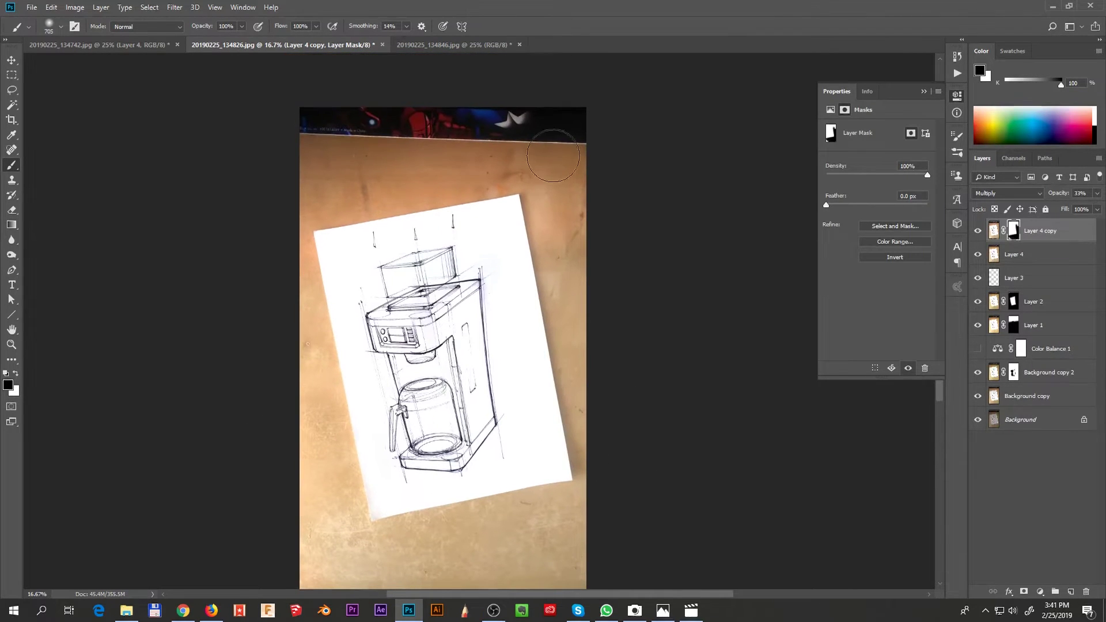
{"action": "mouse_move", "coordinate": [552, 162]}
{"action": "left_mouse_down"}
{"action": "mouse_move", "coordinate": [395, 188]}
{"action": "mouse_move", "coordinate": [484, 171]}
{"action": "left_mouse_up"}
{"action": "mouse_move", "coordinate": [320, 137]}
{"action": "left_mouse_down"}
{"action": "mouse_move", "coordinate": [609, 122]}
{"action": "mouse_move", "coordinate": [293, 529]}
{"action": "mouse_move", "coordinate": [296, 178]}
{"action": "left_mouse_up"}
{"action": "mouse_move", "coordinate": [558, 408]}
{"action": "left_mouse_down"}
{"action": "mouse_move", "coordinate": [556, 317]}
{"action": "mouse_move", "coordinate": [553, 325]}
{"action": "left_mouse_up"}
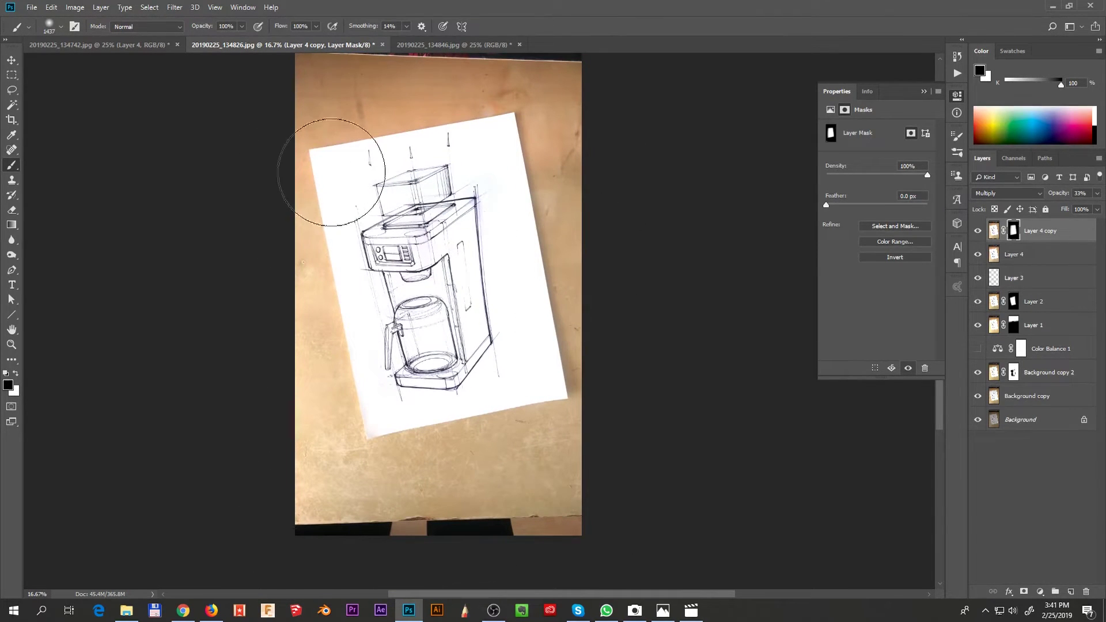
Crop the image to a full-width square framing the coffee maker sketch, cutting off the excess table above and below
{"action": "key", "text": "m"}
{"action": "mouse_move", "coordinate": [295, 110]}
{"action": "left_mouse_down"}
{"action": "mouse_move", "coordinate": [556, 396]}
{"action": "mouse_move", "coordinate": [647, 474]}
{"action": "mouse_move", "coordinate": [661, 470]}
{"action": "left_mouse_up"}
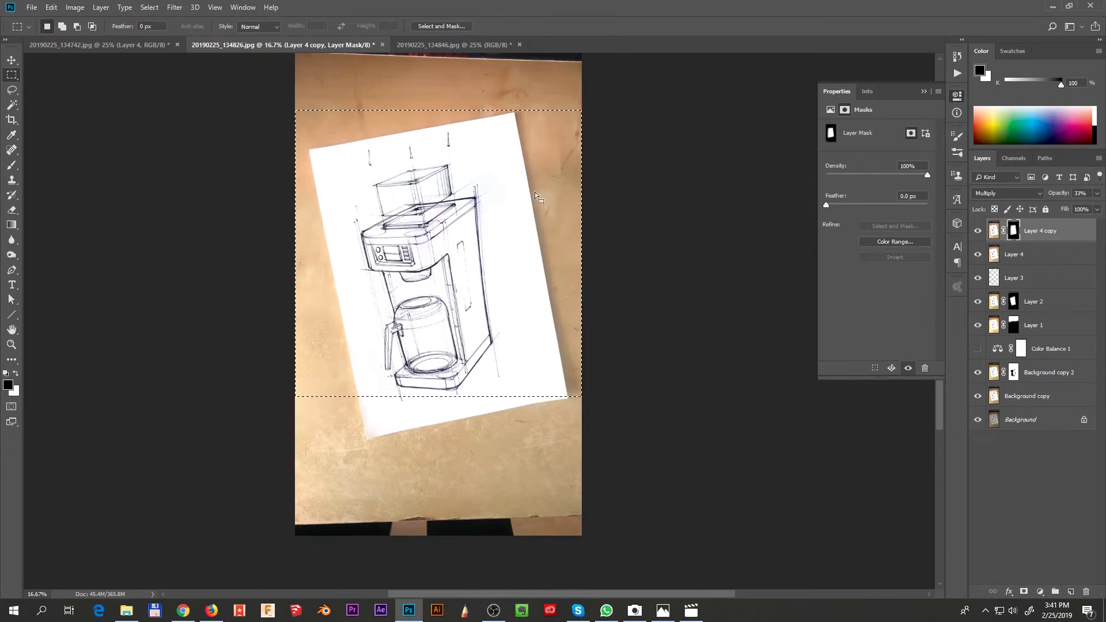
{"action": "left_click_drag", "start_coordinate": [543, 224], "coordinate": [548, 239]}
{"action": "key", "text": "c"}
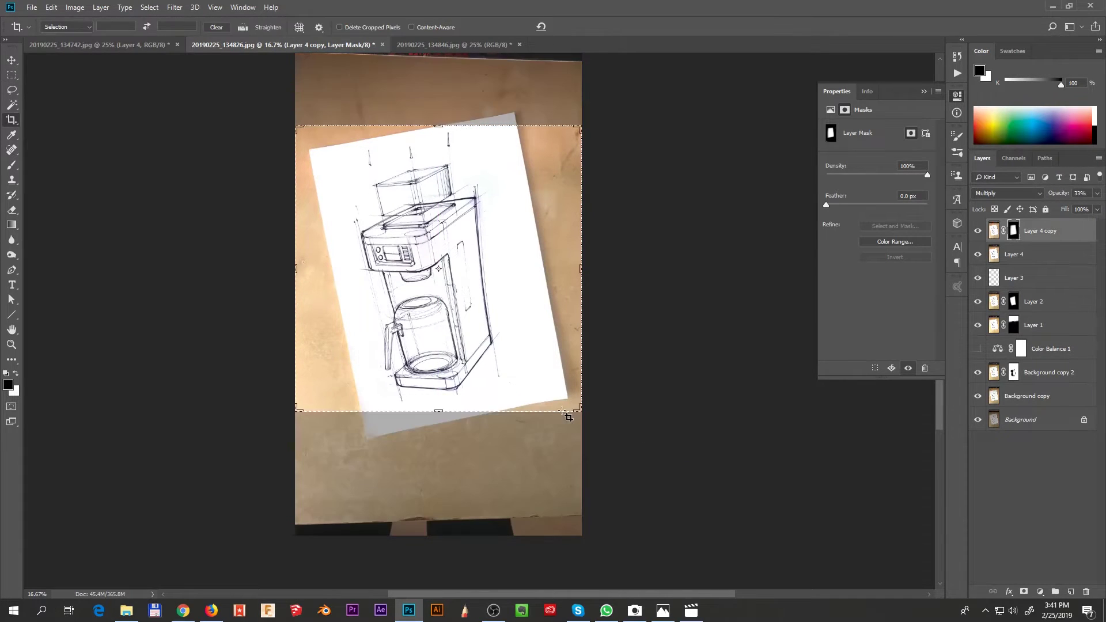
{"action": "left_click", "coordinate": [564, 413]}
{"action": "key", "text": "Return"}
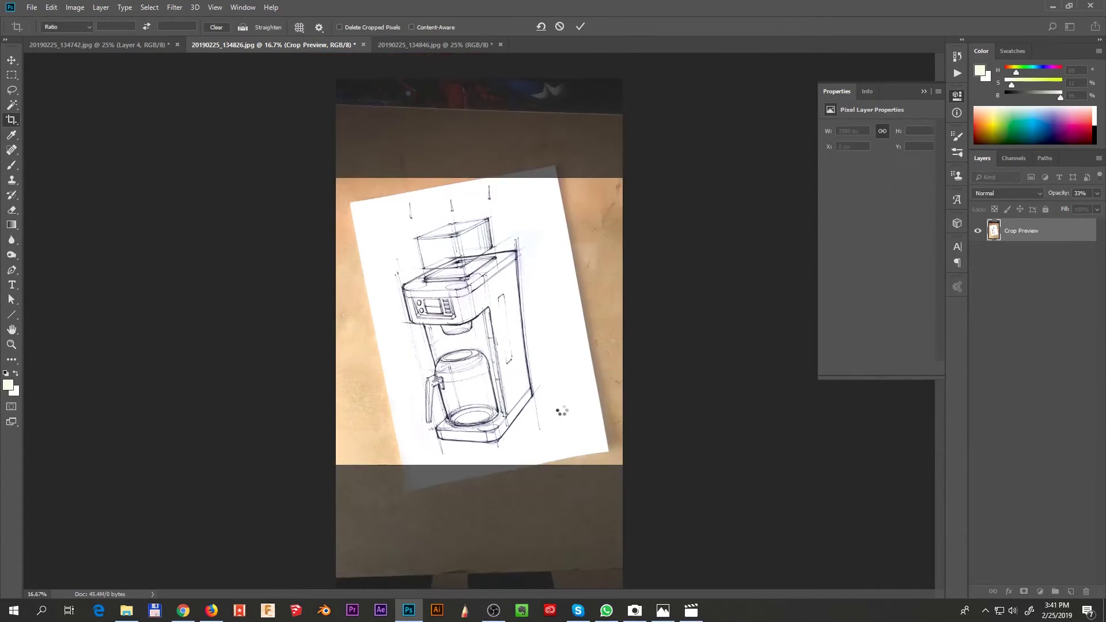
{"action": "scroll", "coordinate": [562, 369], "scroll_direction": "up", "scroll_amount": 2}
{"action": "left_click_drag", "start_coordinate": [561, 374], "coordinate": [481, 328]}
{"action": "left_click_drag", "start_coordinate": [368, 264], "coordinate": [567, 371]}
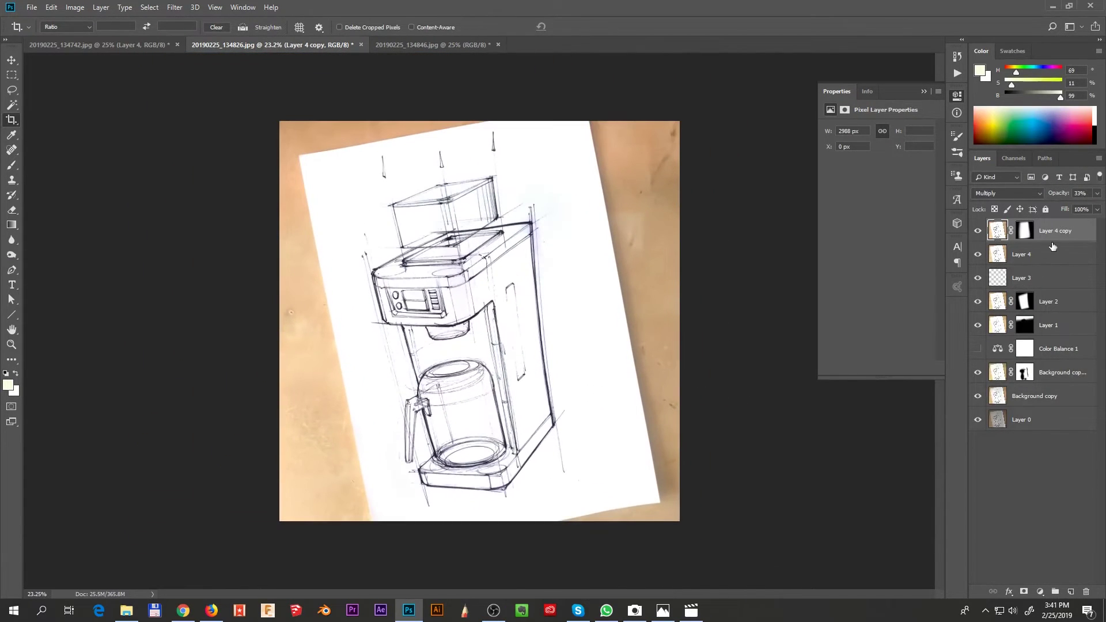
Hide Layer 0 and group all the layers above it, from Background copy to Layer 4 copy
{"action": "left_click", "coordinate": [1057, 424]}
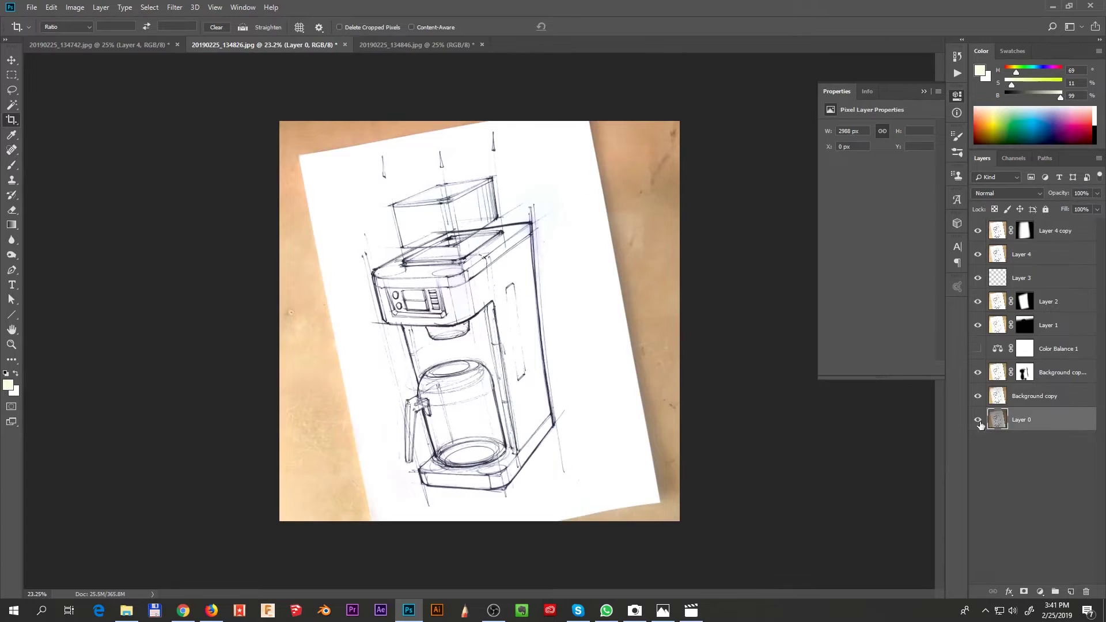
{"action": "left_click", "coordinate": [978, 420]}
{"action": "left_click", "coordinate": [1066, 402]}
{"action": "left_click", "coordinate": [1069, 231], "text": "shift"}
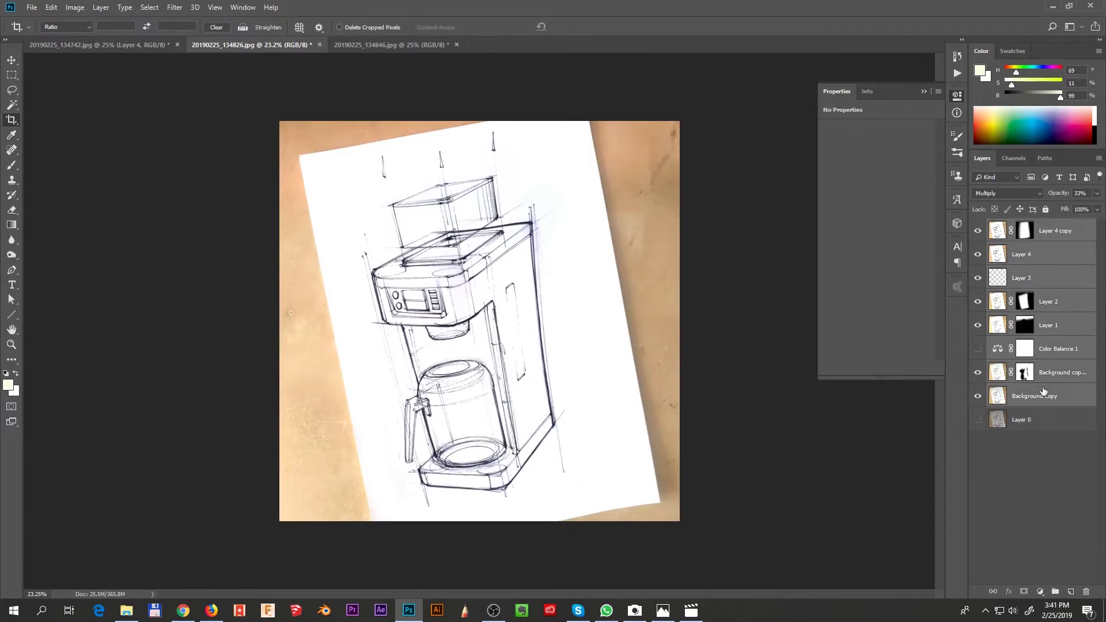
{"action": "key", "text": "ctrl+g"}
Duplicate Group 1, merge the copy into a single layer and hide the original group
{"action": "left_click_drag", "start_coordinate": [1047, 226], "coordinate": [1070, 591]}
{"action": "key", "text": "ctrl+e"}
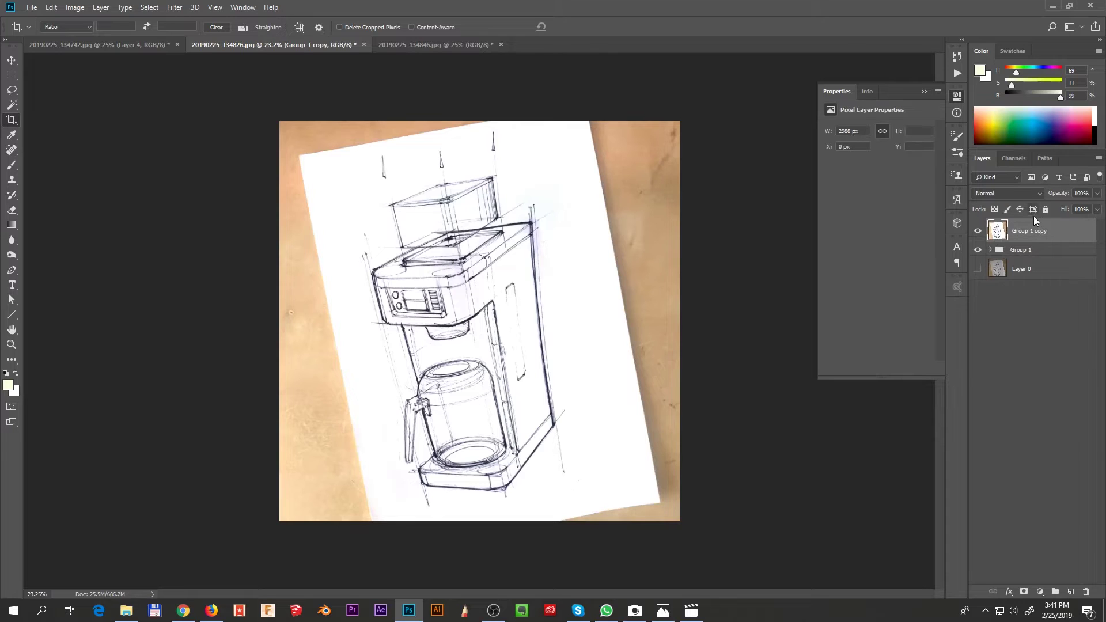
{"action": "left_click", "coordinate": [978, 249]}
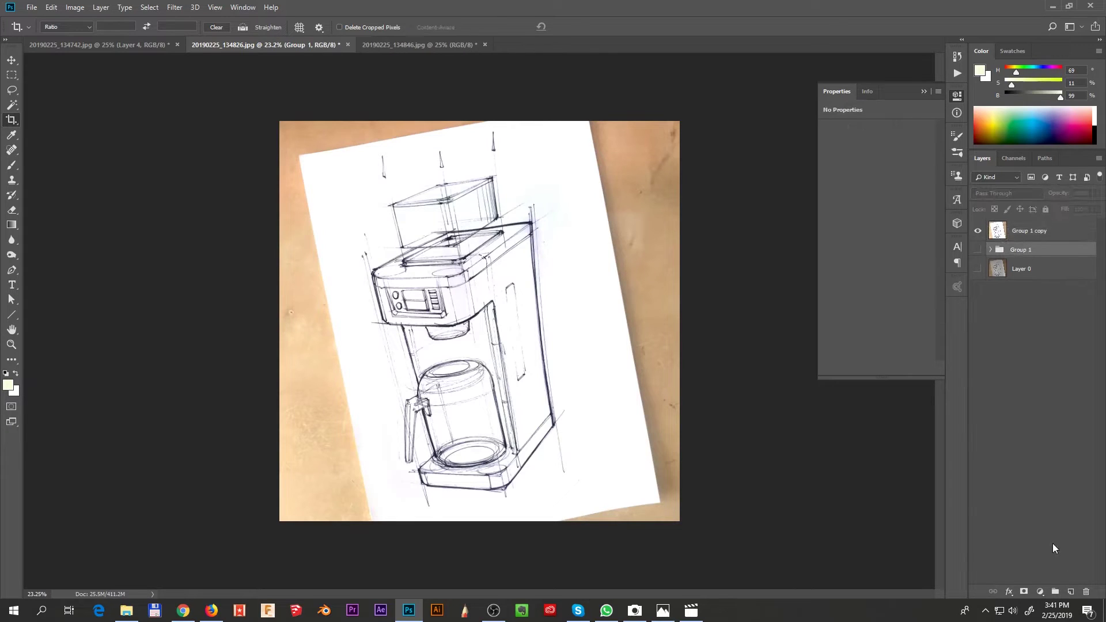
Add an empty layer between Group 1 and Group 1 copy, and set Group 1 copy's blending mode to Multiply
{"action": "left_click", "coordinate": [1071, 592], "text": "ctrl"}
{"action": "left_click", "coordinate": [1042, 231]}
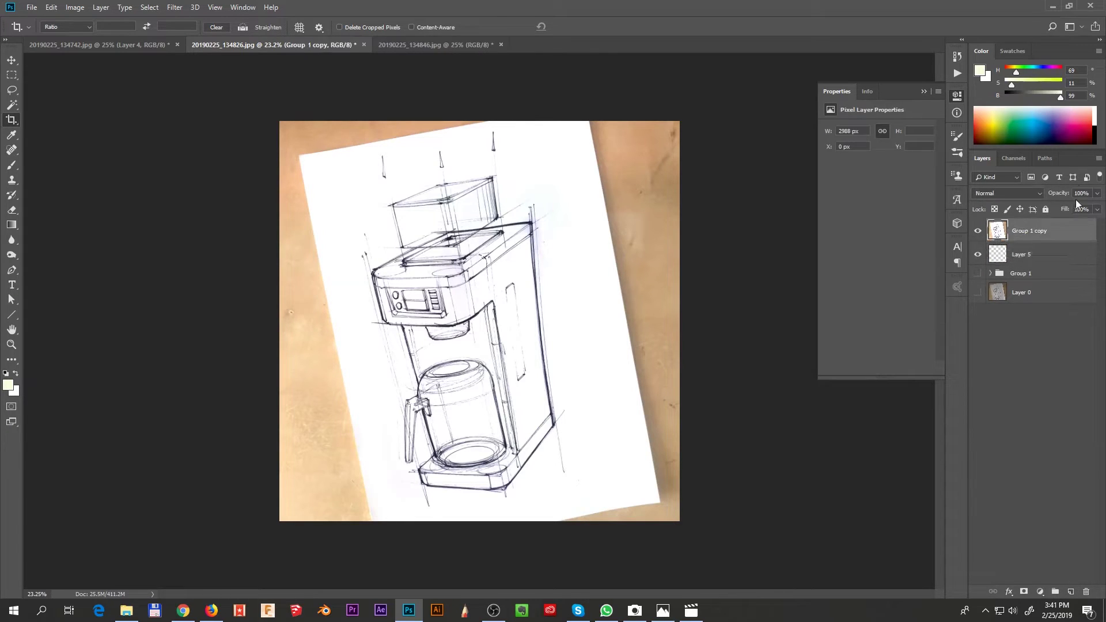
{"action": "left_click", "coordinate": [1041, 192]}
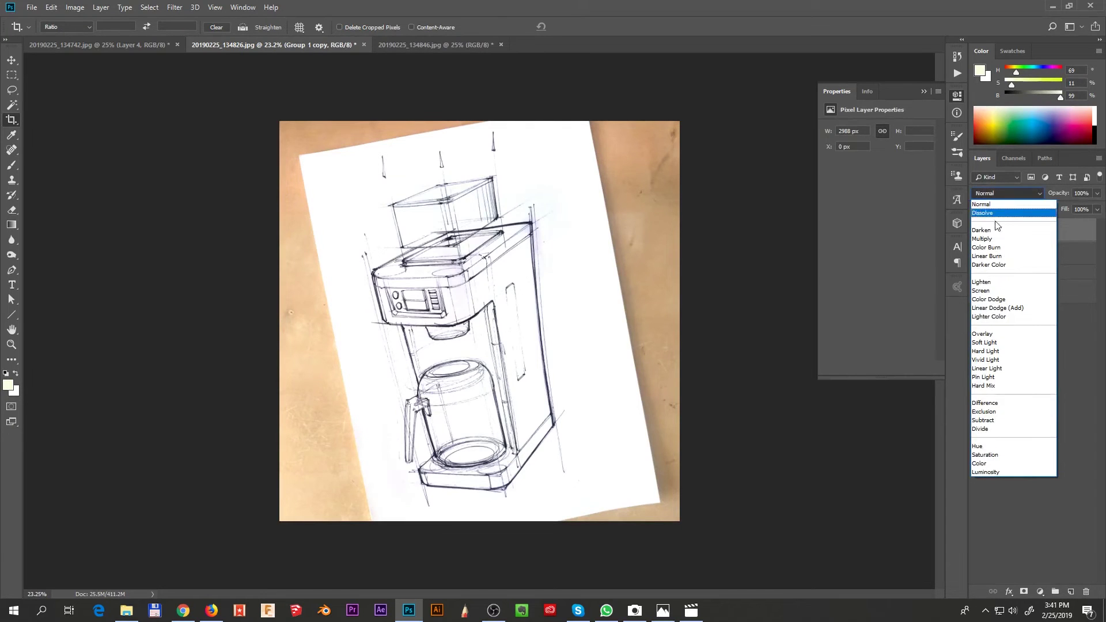
{"action": "left_click", "coordinate": [994, 241]}
On Layer 5, lasso the outline of the coffee maker's body, including the carafe area but without its handle
{"action": "left_click", "coordinate": [1021, 255]}
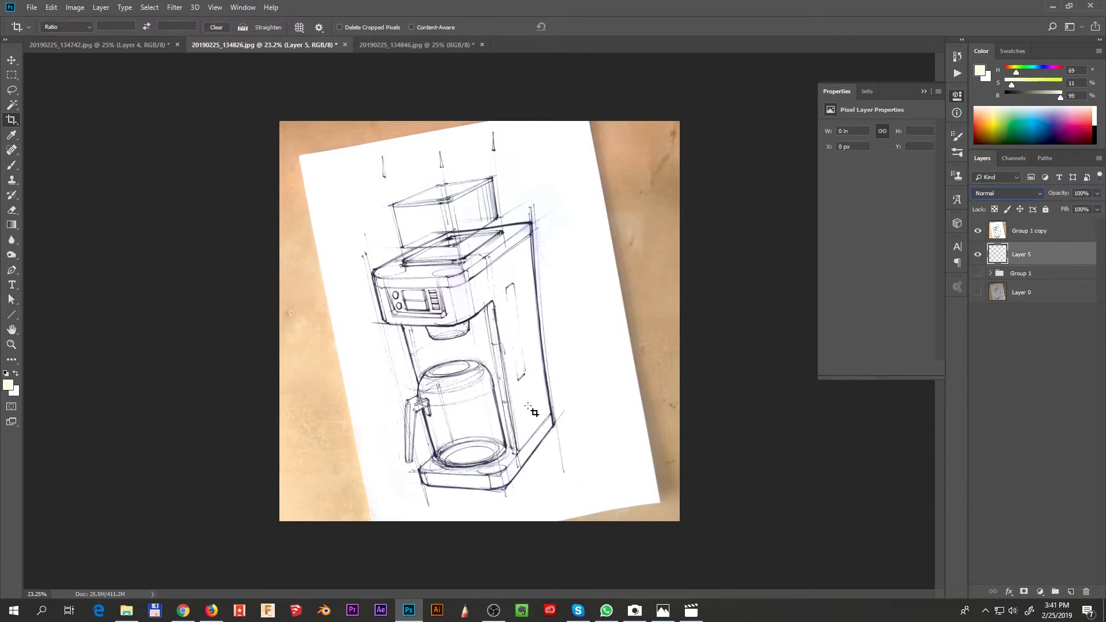
{"action": "key", "text": "ctrl+plus"}
{"action": "key", "text": "l"}
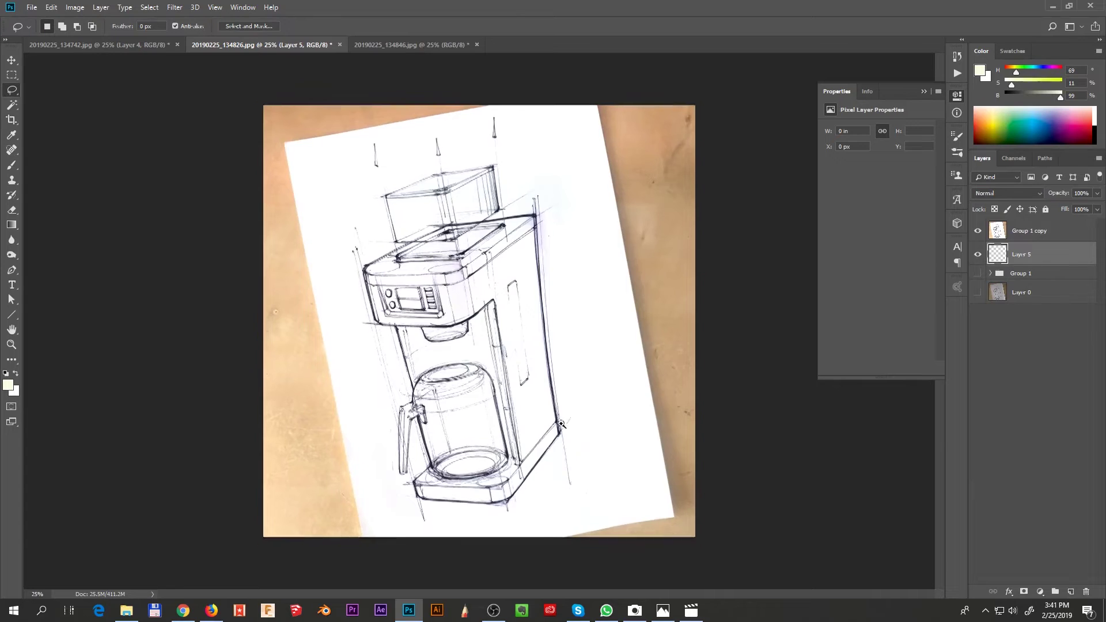
{"action": "key", "text": "ctrl+plus"}
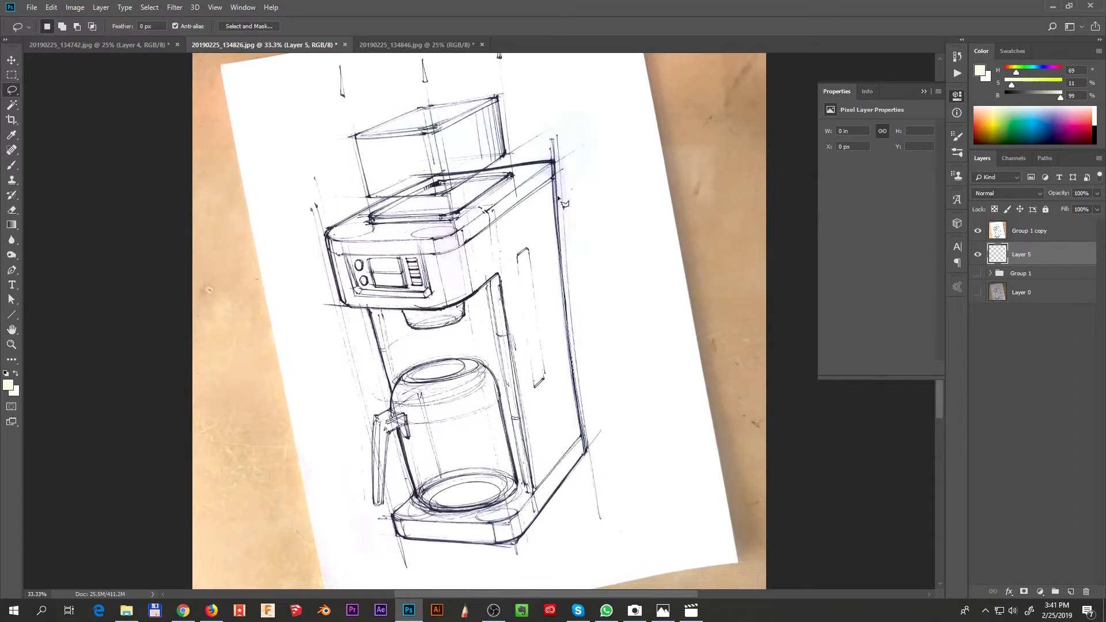
{"action": "left_click", "coordinate": [553, 162], "text": "alt"}
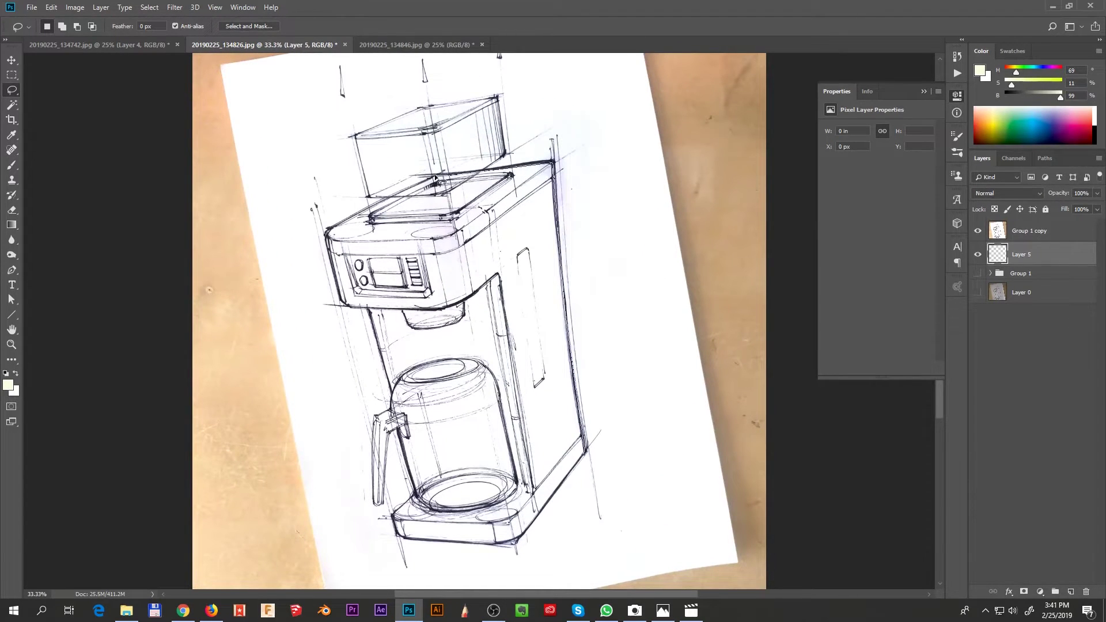
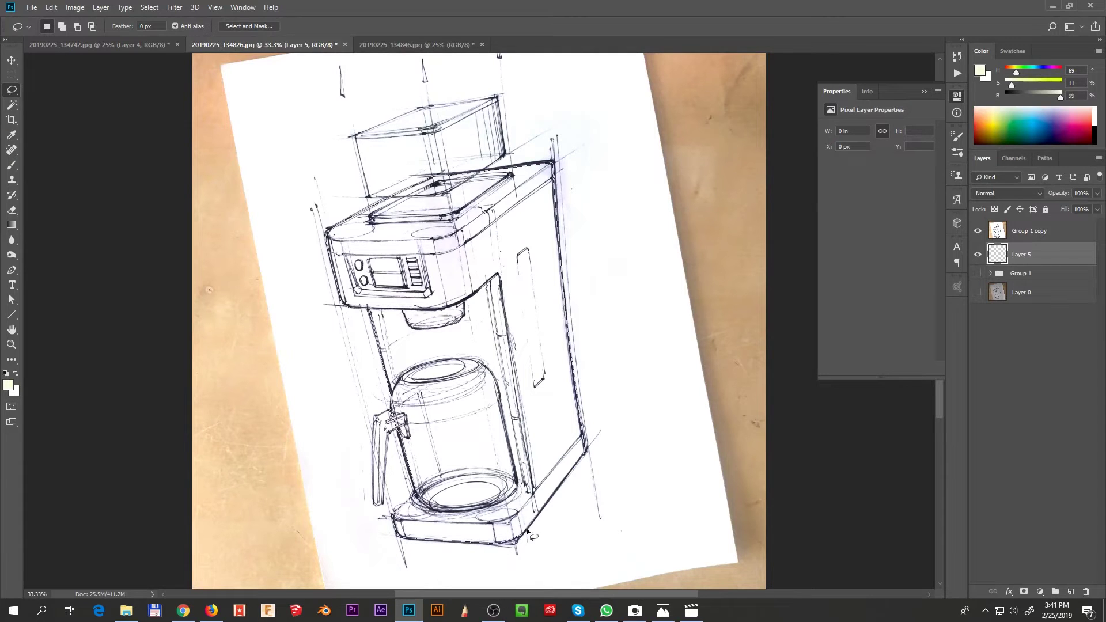
{"action": "left_click_drag", "start_coordinate": [581, 472], "coordinate": [583, 461]}
Shade the selected body with grey-blue gradients (H 200, S 26, B 71) fading upward from the base, then deselect
{"action": "key", "text": "g"}
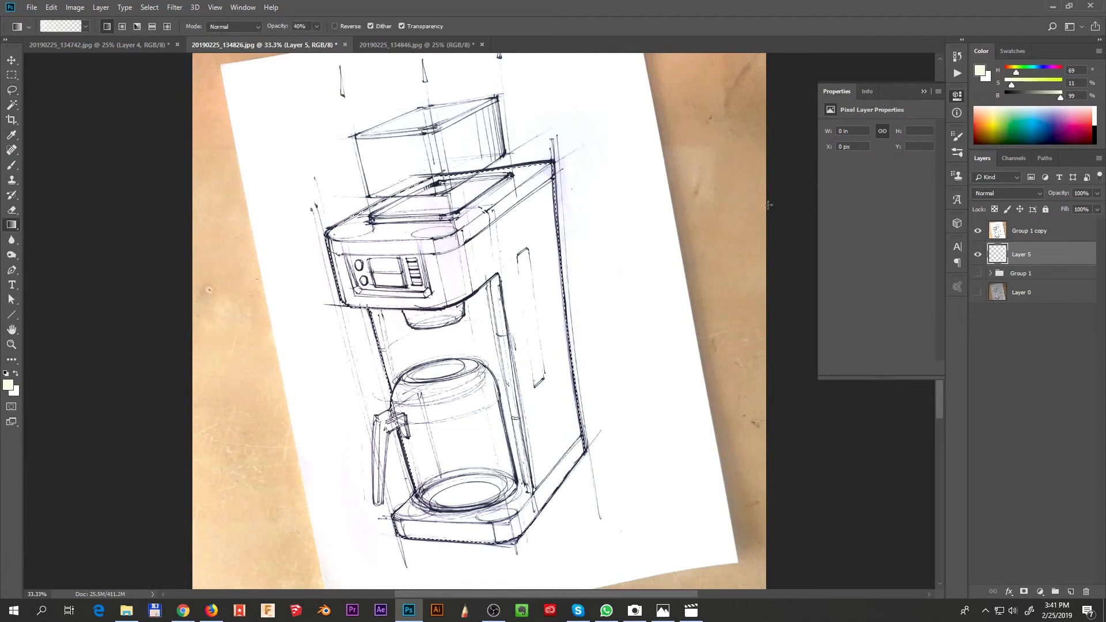
{"action": "left_click", "coordinate": [1039, 120]}
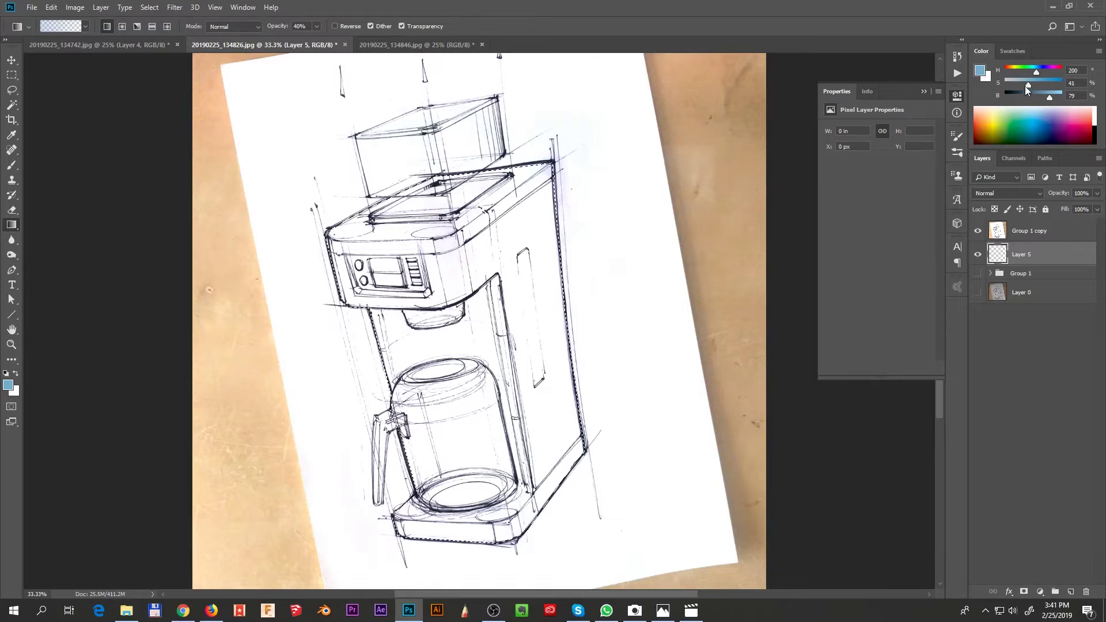
{"action": "left_click", "coordinate": [1021, 83]}
{"action": "left_click", "coordinate": [1045, 96]}
{"action": "left_click_drag", "start_coordinate": [548, 475], "coordinate": [482, 213]}
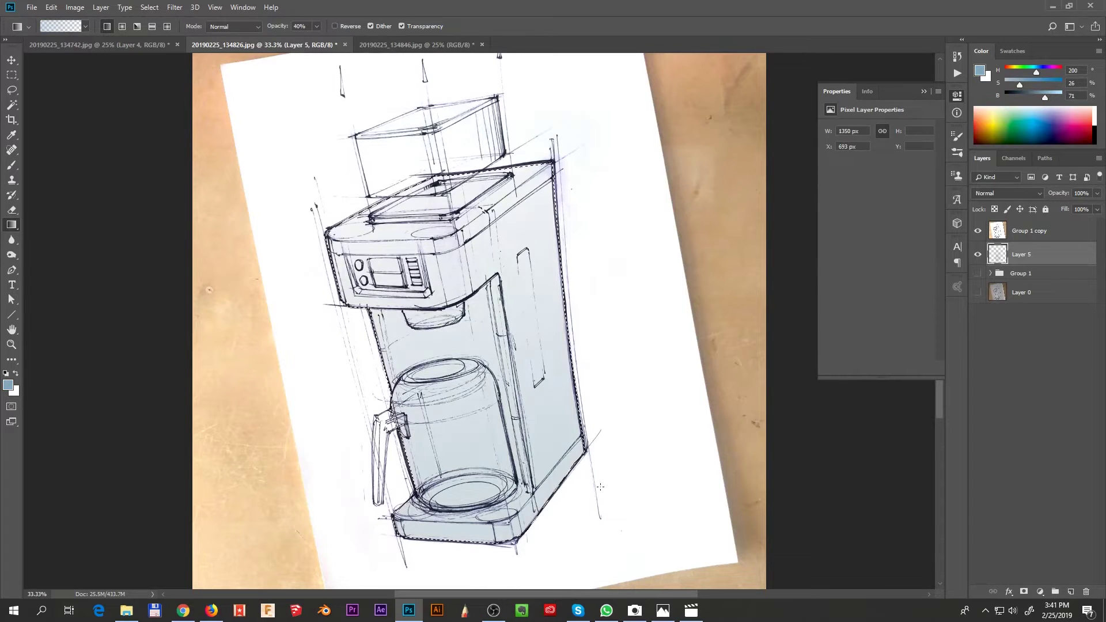
{"action": "mouse_move", "coordinate": [542, 484]}
{"action": "left_mouse_down"}
{"action": "mouse_move", "coordinate": [500, 259]}
{"action": "mouse_move", "coordinate": [502, 271]}
{"action": "left_mouse_up"}
{"action": "key", "text": "ctrl+d"}
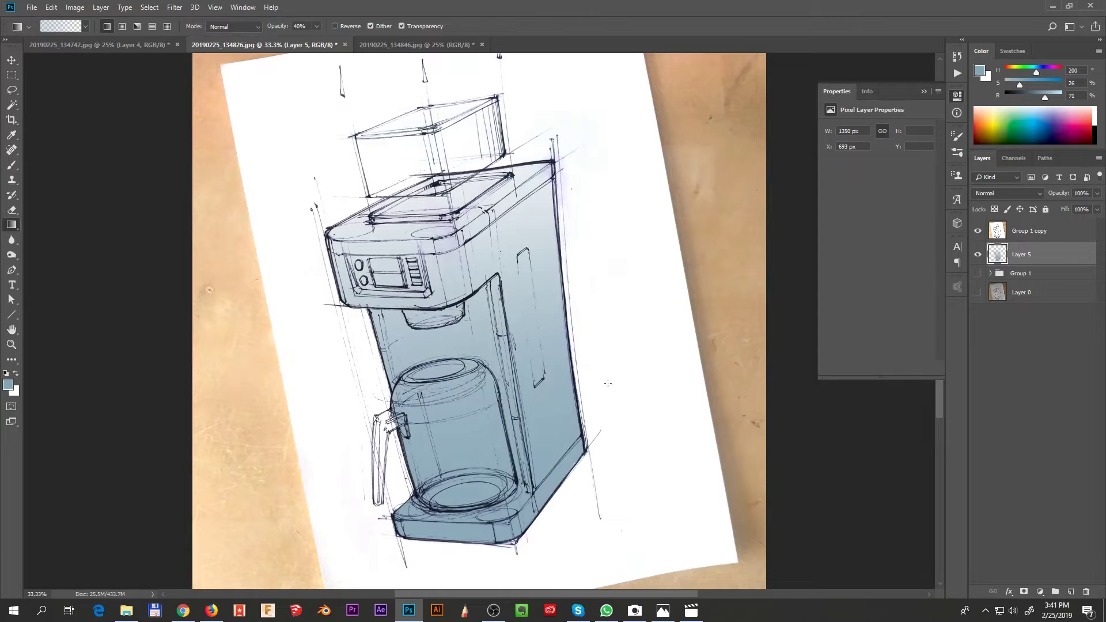
{"action": "key", "text": "ctrl+shift+s"}
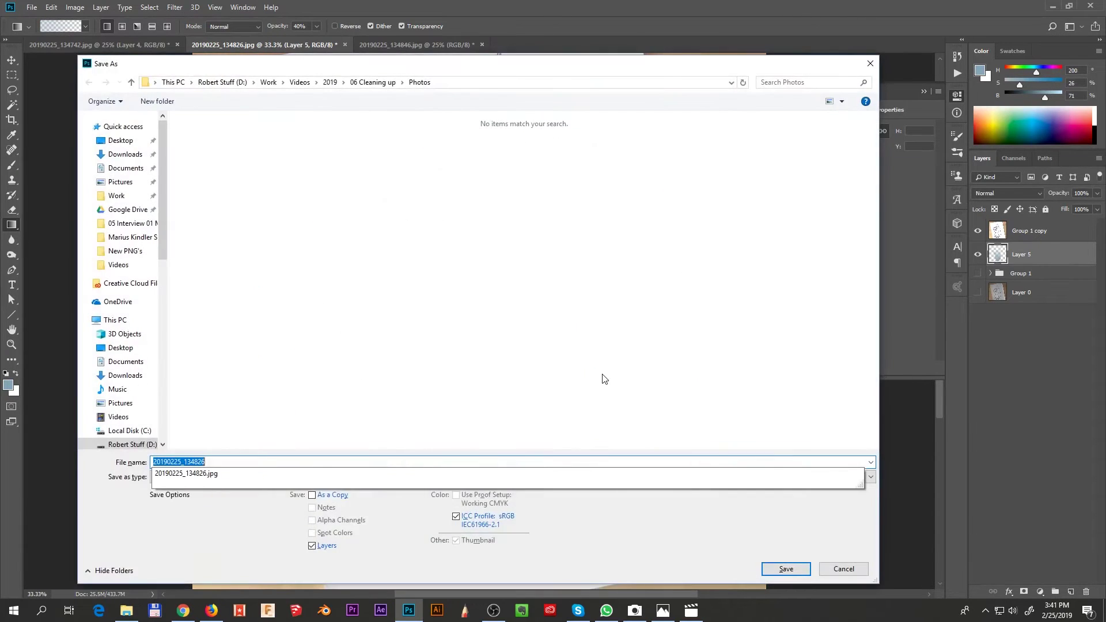
{"action": "key", "text": "Escape"}
{"action": "key", "text": "Escape"}
{"action": "key", "text": "ctrl+shift+d"}
{"action": "key", "text": "l"}
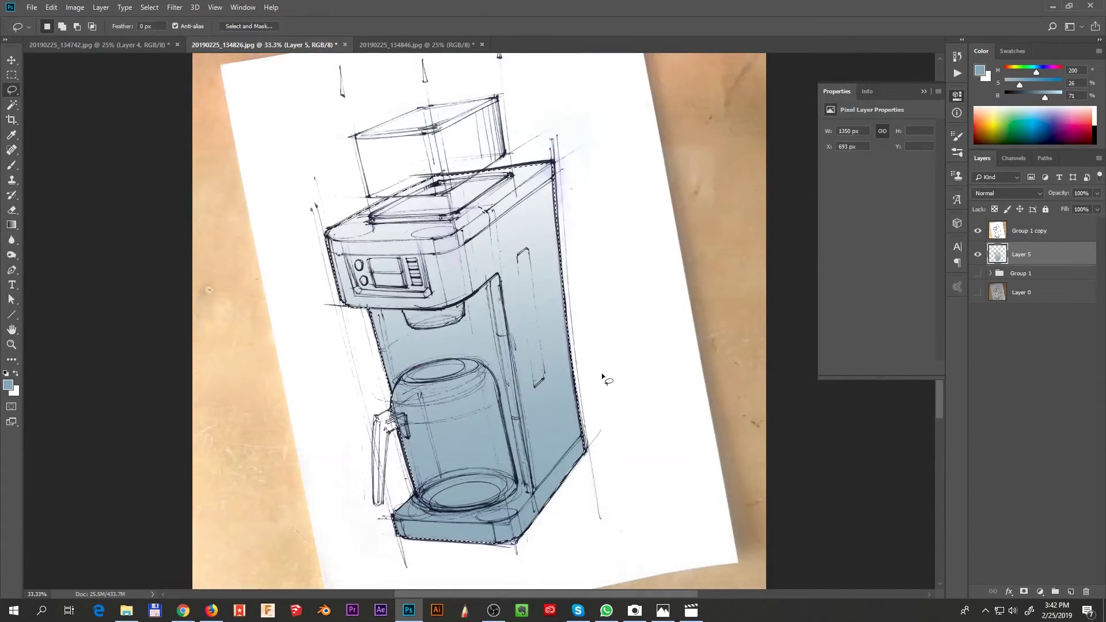
{"action": "key", "text": "ctrl+d"}
Lasso diagonal reflection bands across the coffee maker's side panel and lighten them with a white gradient at 40% opacity
{"action": "left_click_drag", "start_coordinate": [600, 333], "coordinate": [533, 489]}
{"action": "mouse_move", "coordinate": [604, 212]}
{"action": "left_mouse_down"}
{"action": "mouse_move", "coordinate": [529, 453]}
{"action": "mouse_move", "coordinate": [606, 211]}
{"action": "left_mouse_up"}
{"action": "key", "text": "ctrl+d"}
{"action": "key", "text": "g"}
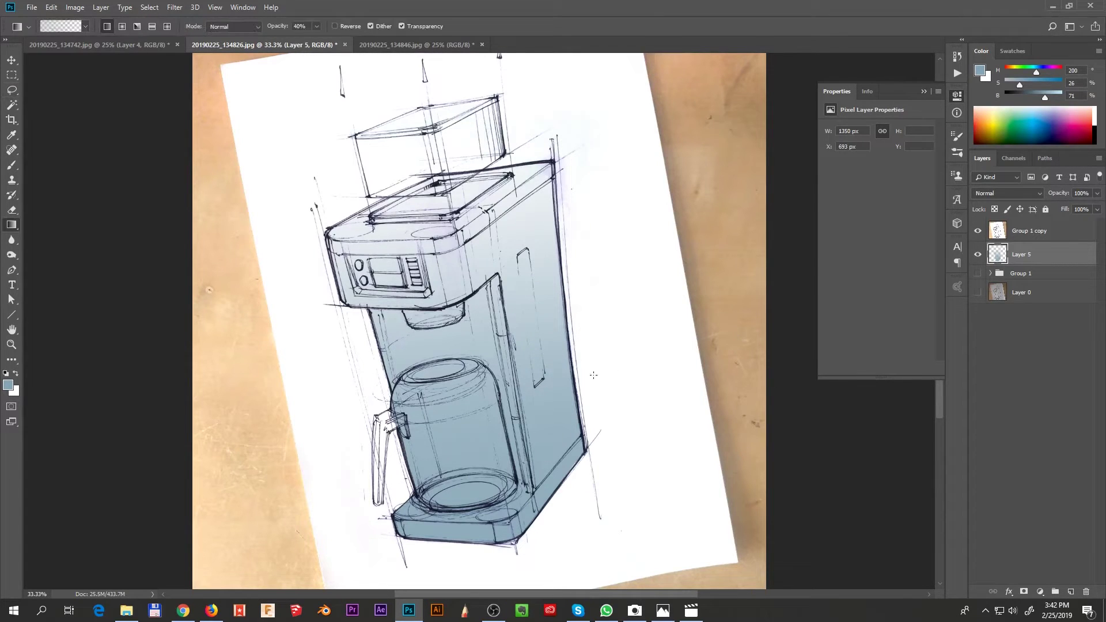
{"action": "key", "text": "x"}
{"action": "left_click_drag", "start_coordinate": [562, 399], "coordinate": [471, 612]}
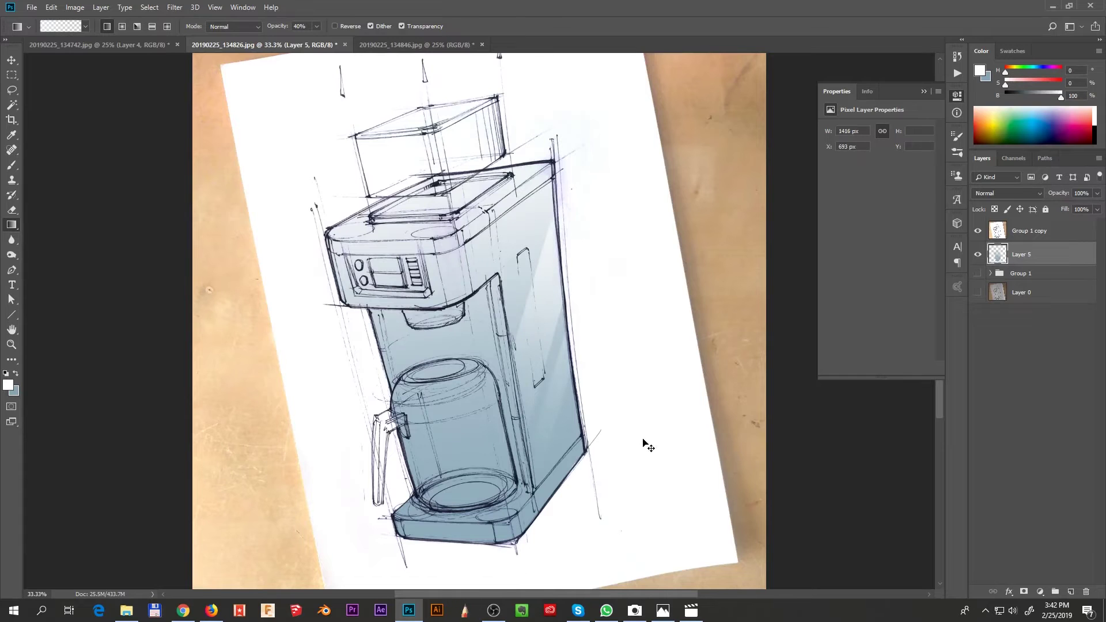
{"action": "left_click", "coordinate": [592, 436], "text": "alt"}
{"action": "left_click_drag", "start_coordinate": [580, 477], "coordinate": [592, 575]}
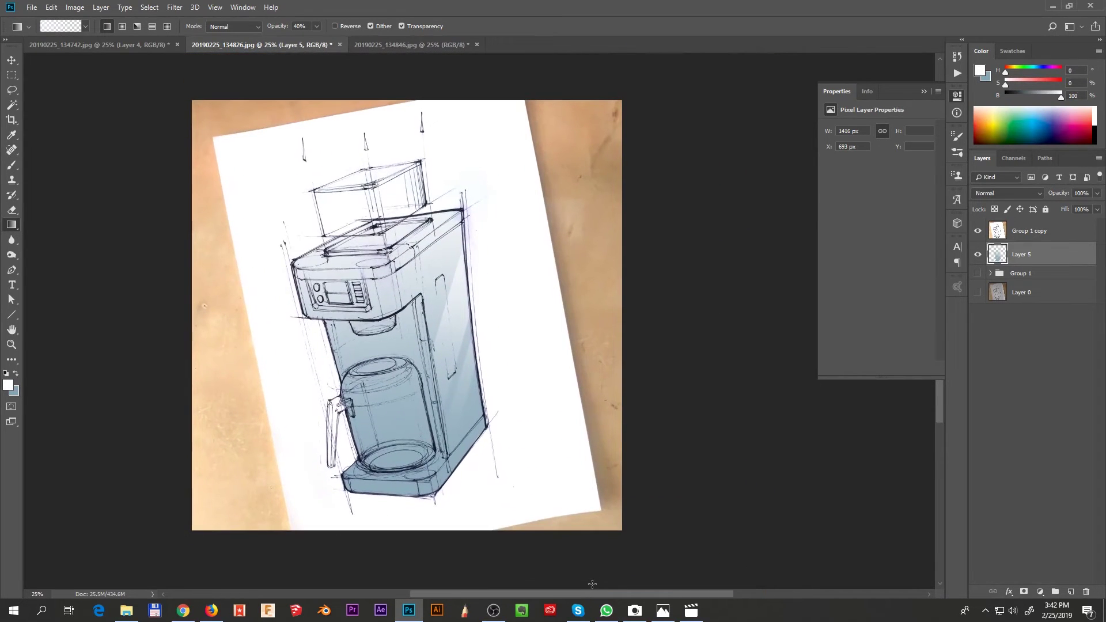
Lasso the right-hand part of the carafe's glass, from its base up along the shoulder
{"action": "key", "text": "l"}
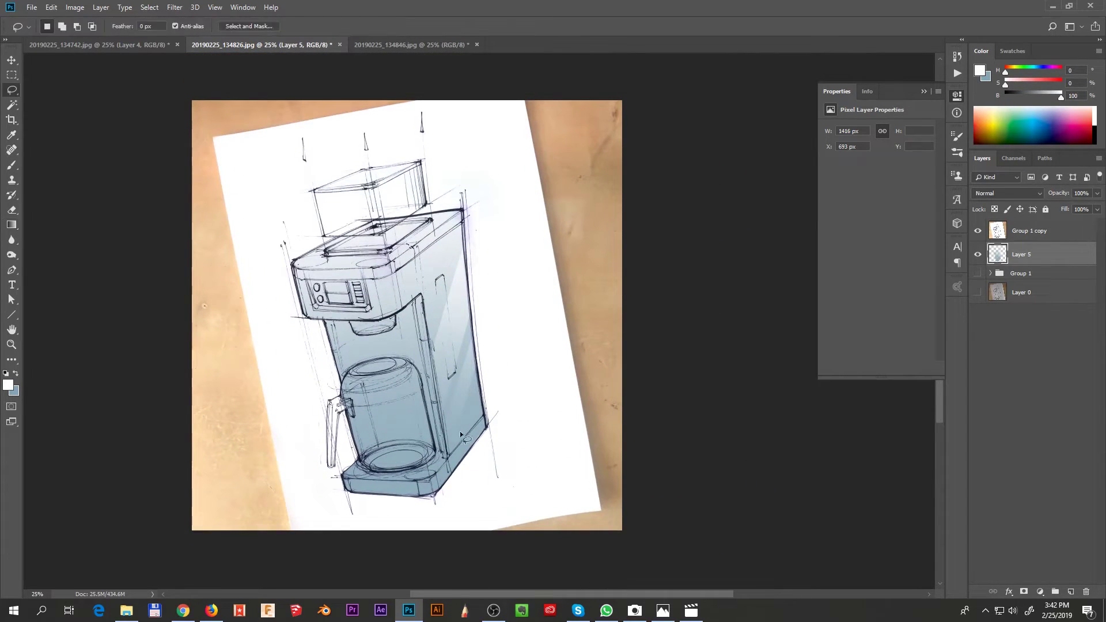
{"action": "scroll", "coordinate": [401, 318], "scroll_direction": "up", "scroll_amount": 2}
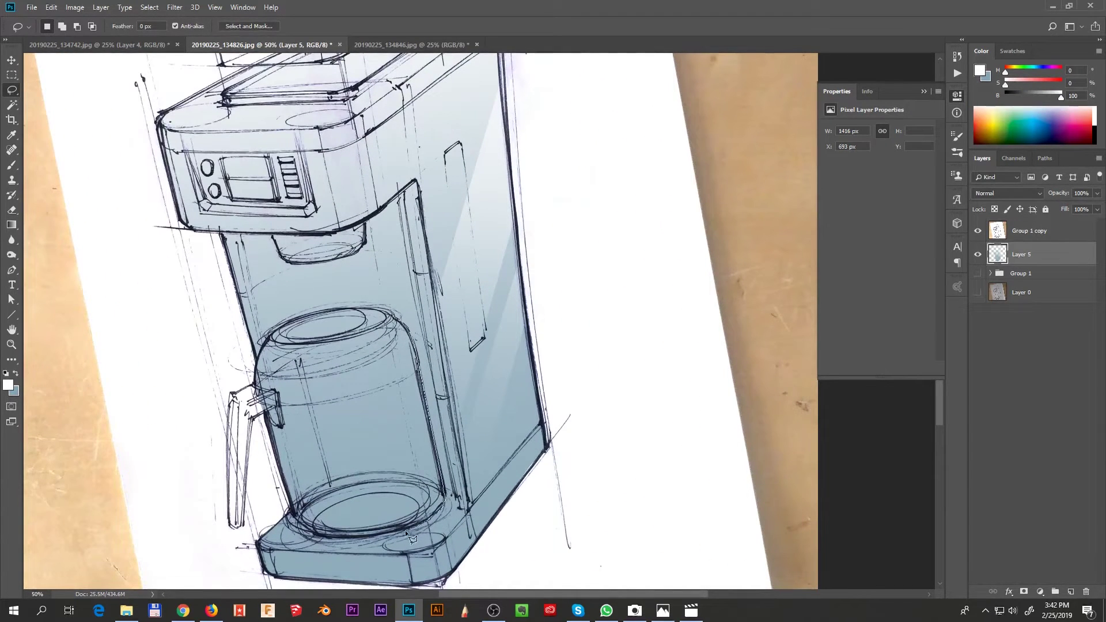
{"action": "mouse_move", "coordinate": [377, 536]}
{"action": "left_mouse_down"}
{"action": "mouse_move", "coordinate": [351, 539]}
{"action": "mouse_move", "coordinate": [322, 467]}
{"action": "mouse_move", "coordinate": [308, 380]}
{"action": "left_mouse_up"}
{"action": "left_click_drag", "start_coordinate": [358, 343], "coordinate": [383, 314]}
Shade the selected carafe glass with a soft 701 px brush in blue (H 215, S 42, B 67), darkest along its right edge
{"action": "key", "text": "b"}
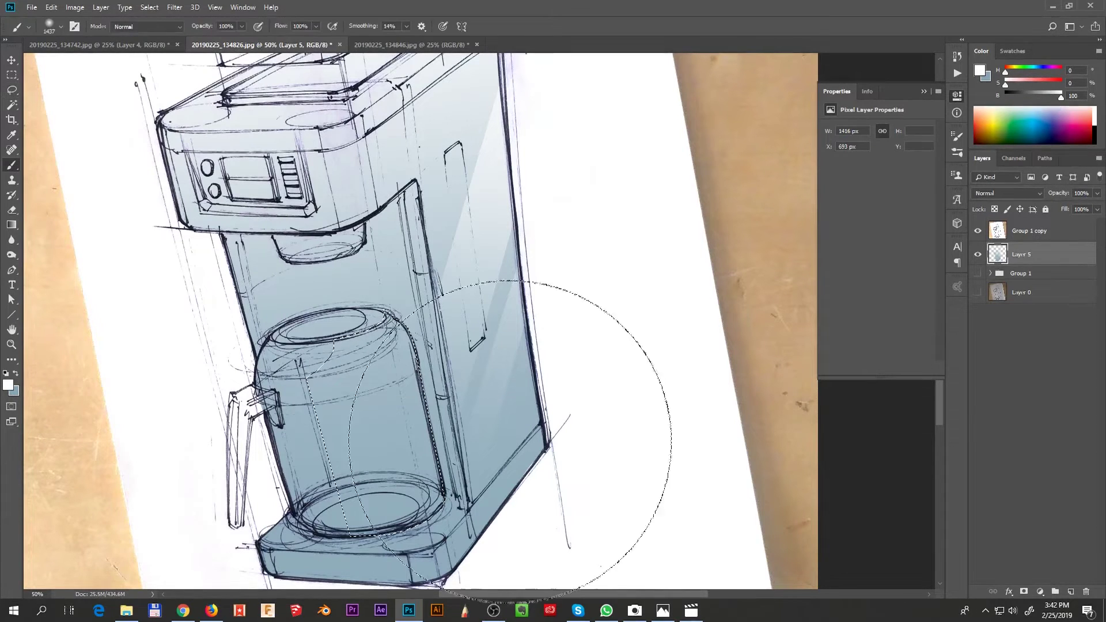
{"action": "left_click", "coordinate": [509, 485], "text": "alt"}
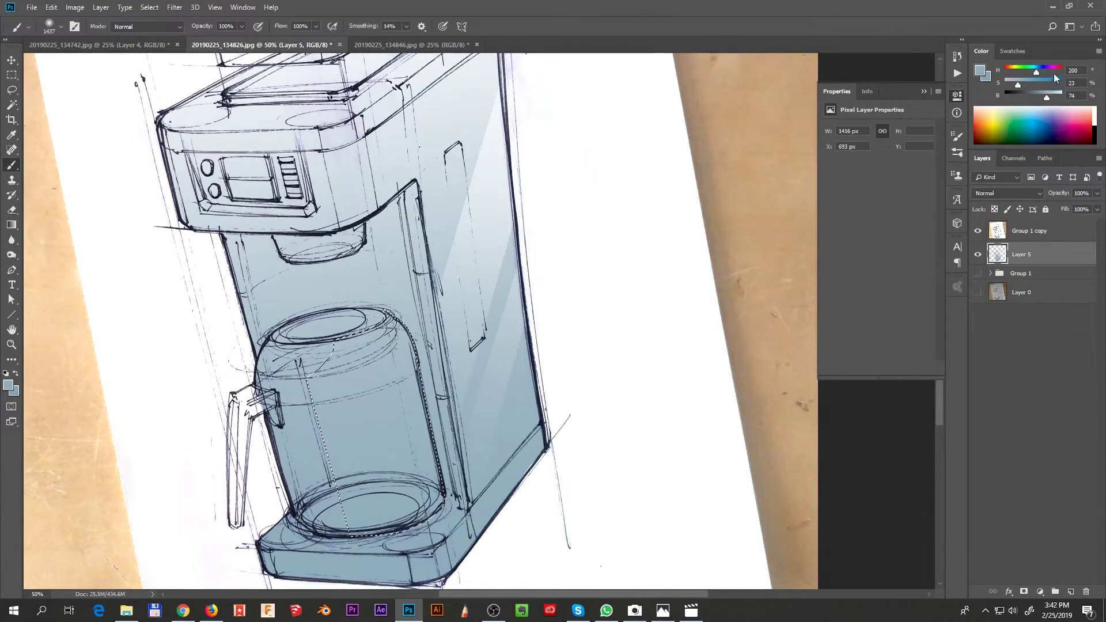
{"action": "left_click", "coordinate": [1039, 72]}
{"action": "left_click", "coordinate": [1029, 85]}
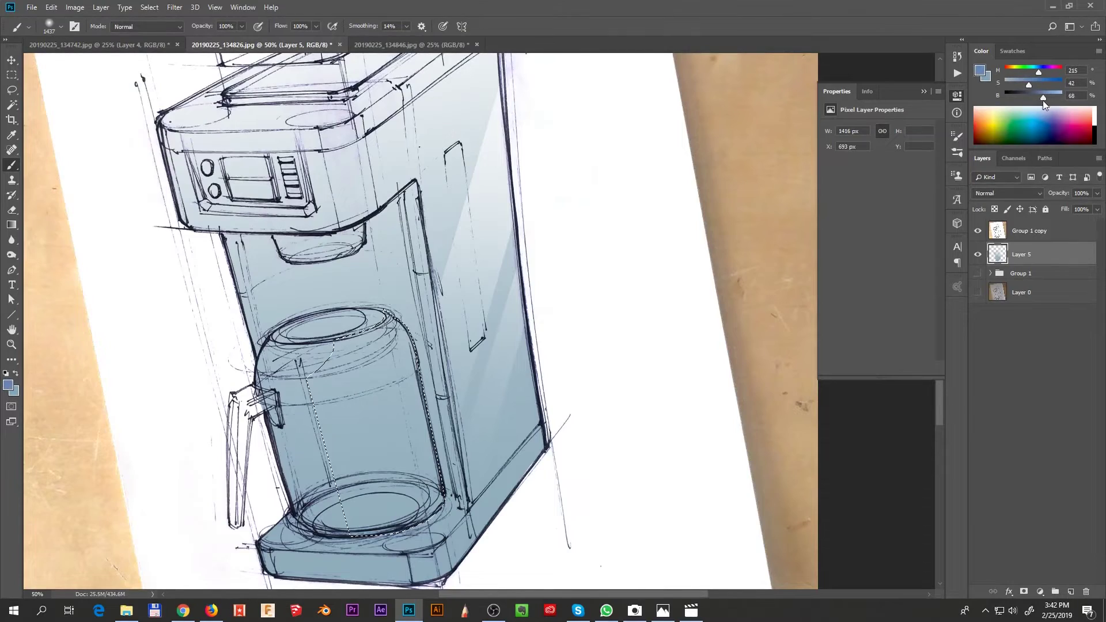
{"action": "left_click", "coordinate": [1042, 98]}
{"action": "right_click", "coordinate": [486, 378], "text": "alt"}
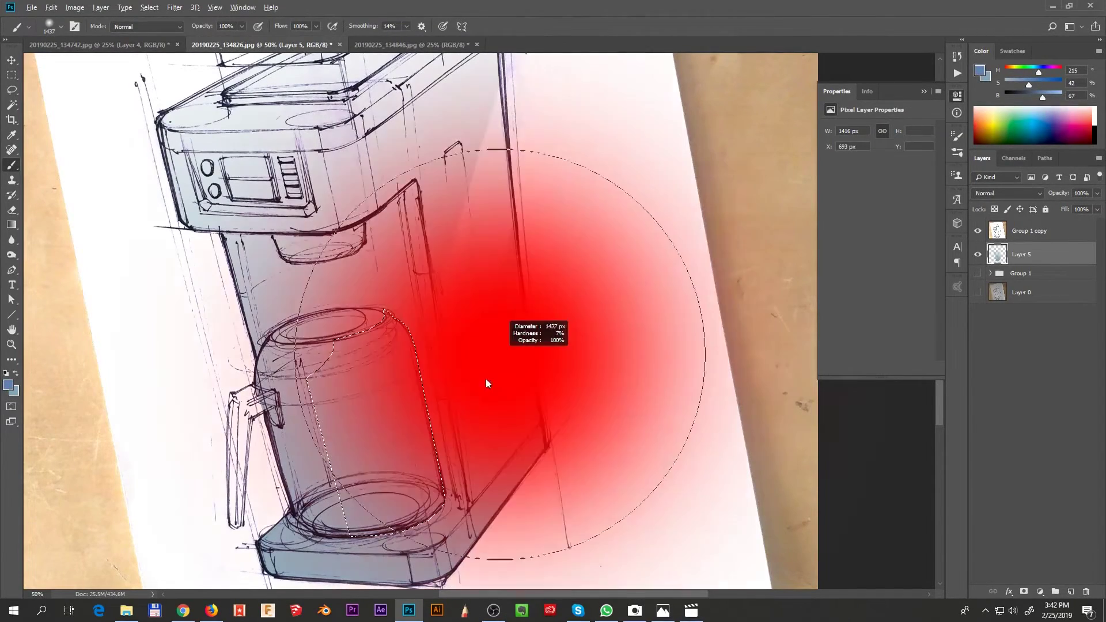
{"action": "left_click_drag", "start_coordinate": [486, 379], "coordinate": [388, 382]}
{"action": "mouse_move", "coordinate": [474, 403]}
{"action": "left_mouse_down"}
{"action": "mouse_move", "coordinate": [464, 503]}
{"action": "mouse_move", "coordinate": [496, 518]}
{"action": "mouse_move", "coordinate": [477, 360]}
{"action": "left_mouse_up"}
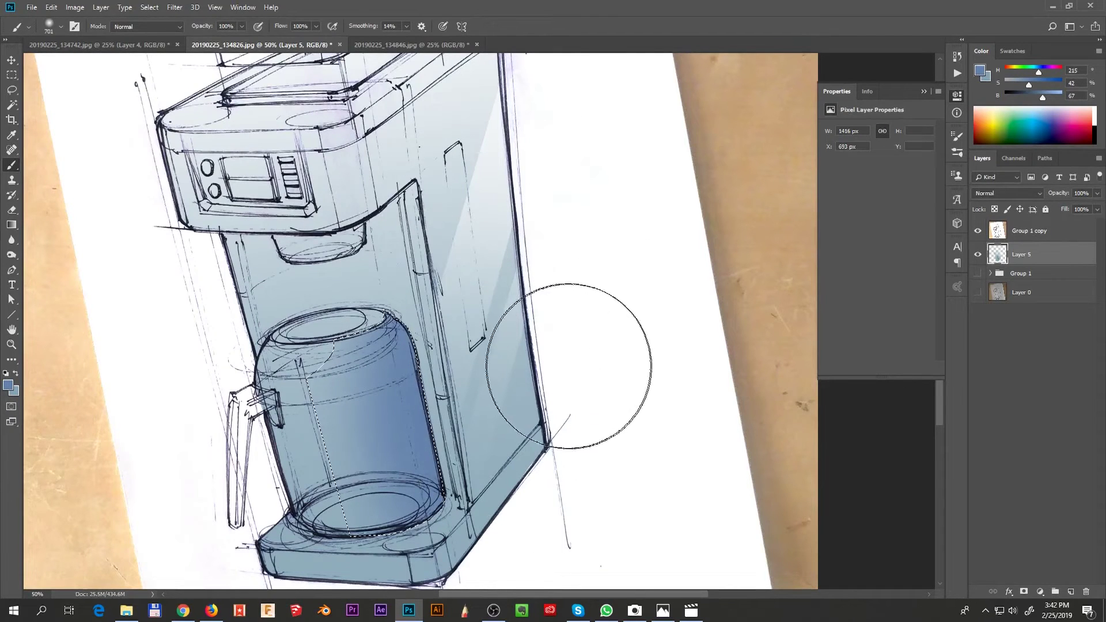
Lasso a narrow vertical band near the carafe's right edge and shade it with a greyer blue (H 215, S 29, B 53)
{"action": "key", "text": "l"}
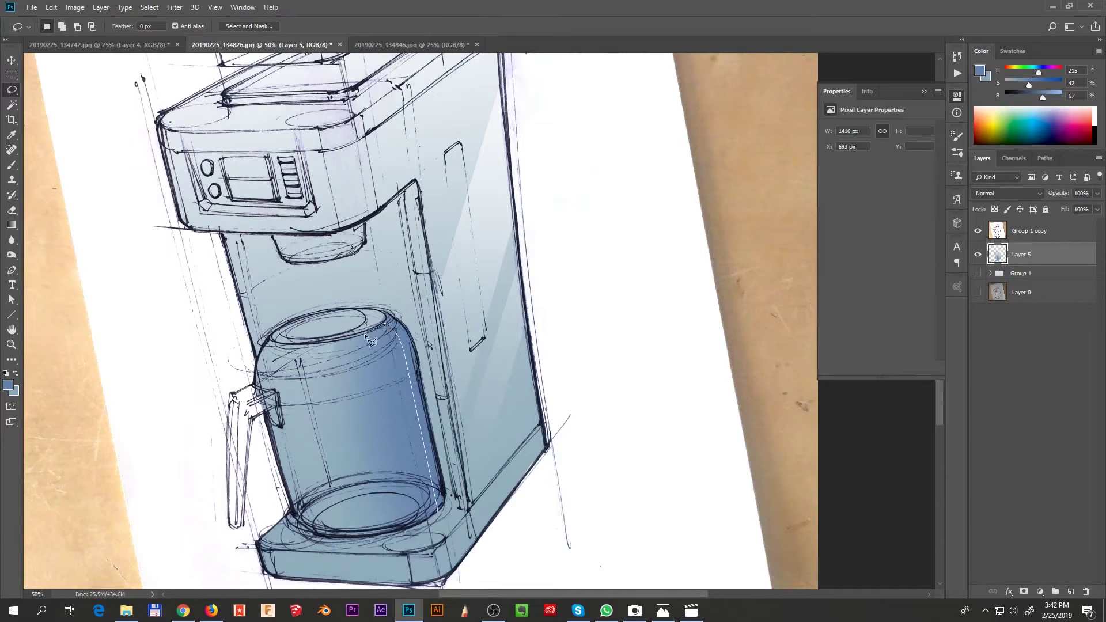
{"action": "left_click_drag", "start_coordinate": [418, 531], "coordinate": [409, 524]}
{"action": "key", "text": "b"}
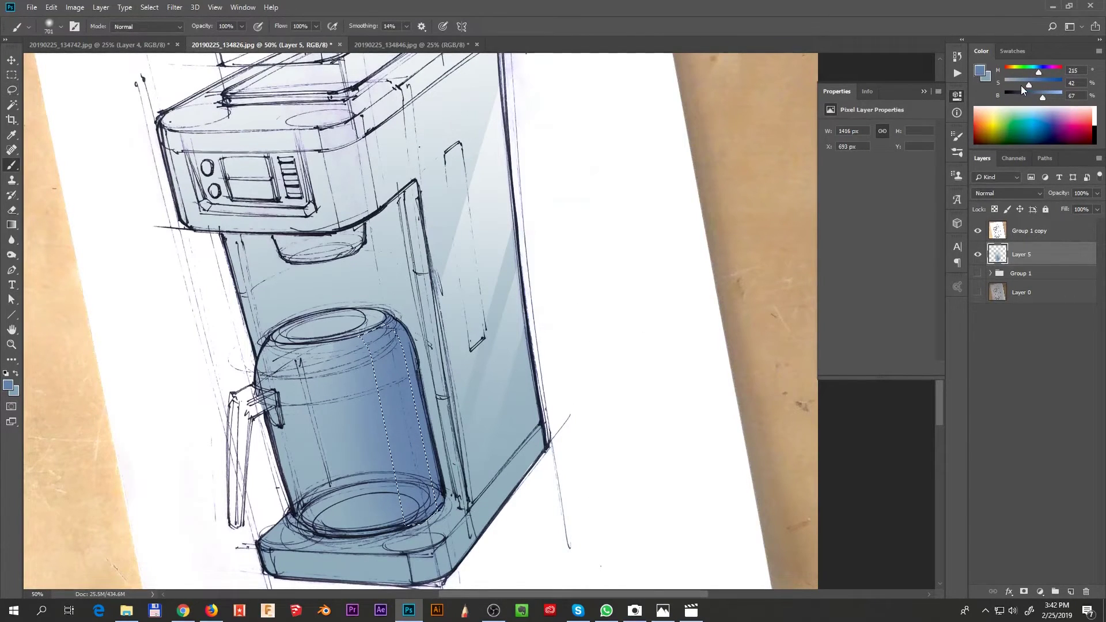
{"action": "left_click", "coordinate": [1022, 85]}
{"action": "left_click", "coordinate": [1035, 98]}
{"action": "left_click_drag", "start_coordinate": [504, 507], "coordinate": [541, 250]}
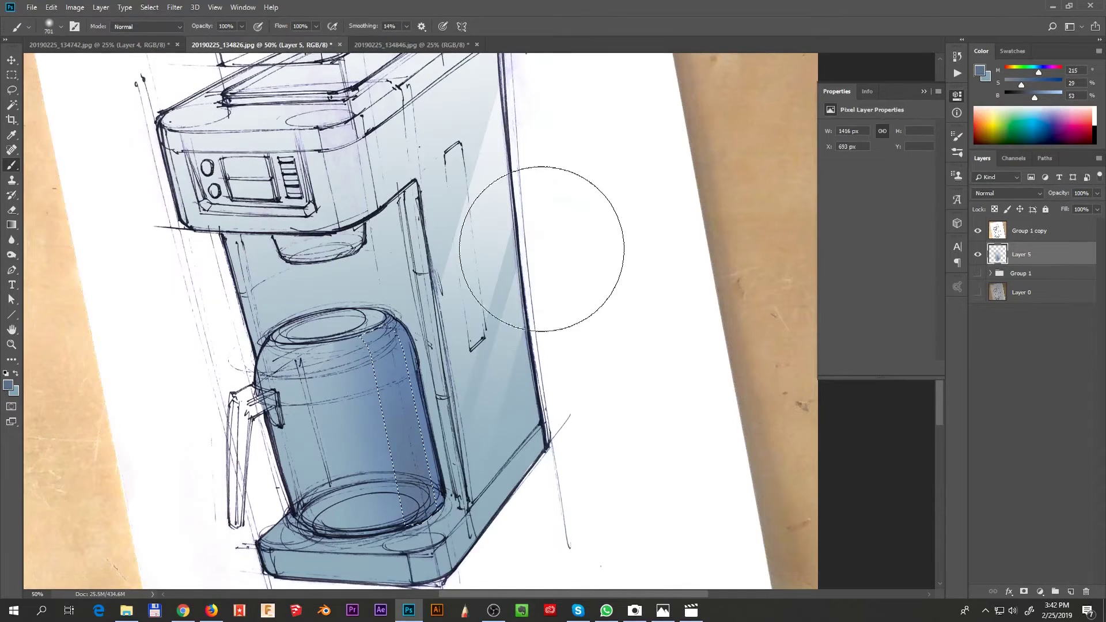
{"action": "mouse_move", "coordinate": [459, 478]}
{"action": "left_mouse_down"}
{"action": "mouse_move", "coordinate": [447, 507]}
{"action": "mouse_move", "coordinate": [432, 112]}
{"action": "left_mouse_up"}
{"action": "key", "text": "ctrl+d"}
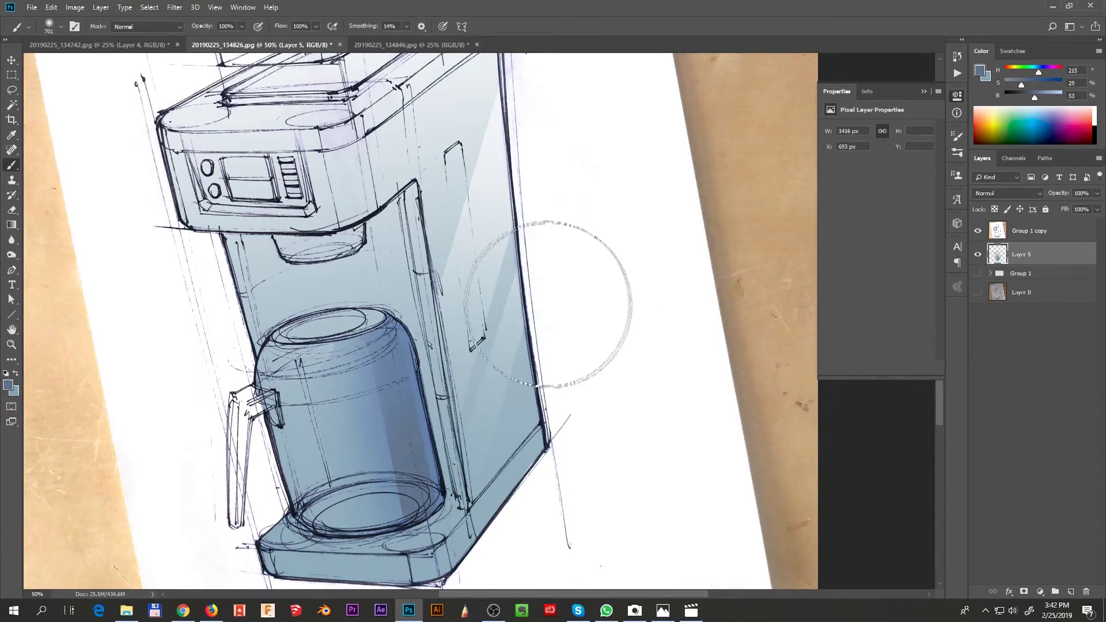
Darken the carafe's vertical band further with a deeper blue (H 215, S 37, B 47)
{"action": "left_click", "coordinate": [1032, 99]}
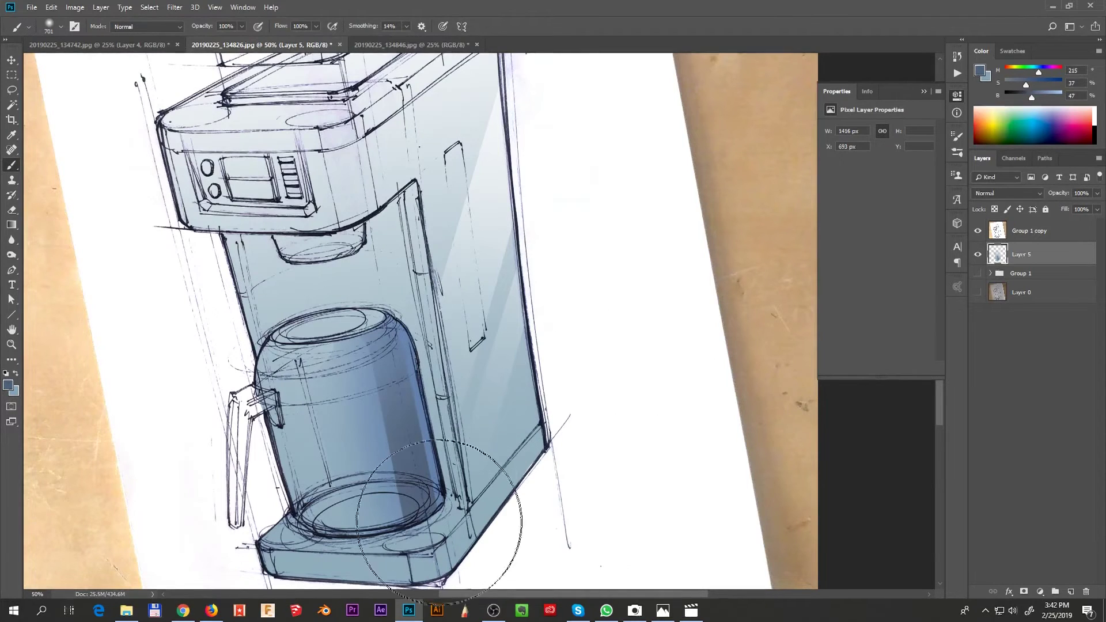
{"action": "scroll", "coordinate": [461, 466], "scroll_direction": "down", "scroll_amount": 3}
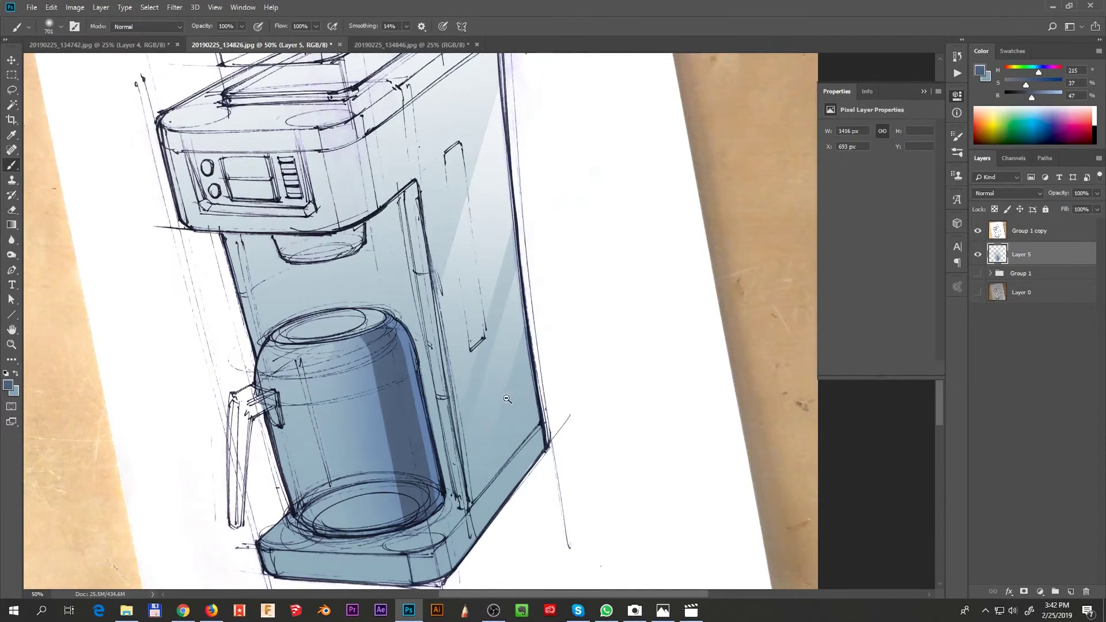
{"action": "scroll", "coordinate": [480, 440], "scroll_direction": "up", "scroll_amount": 1}
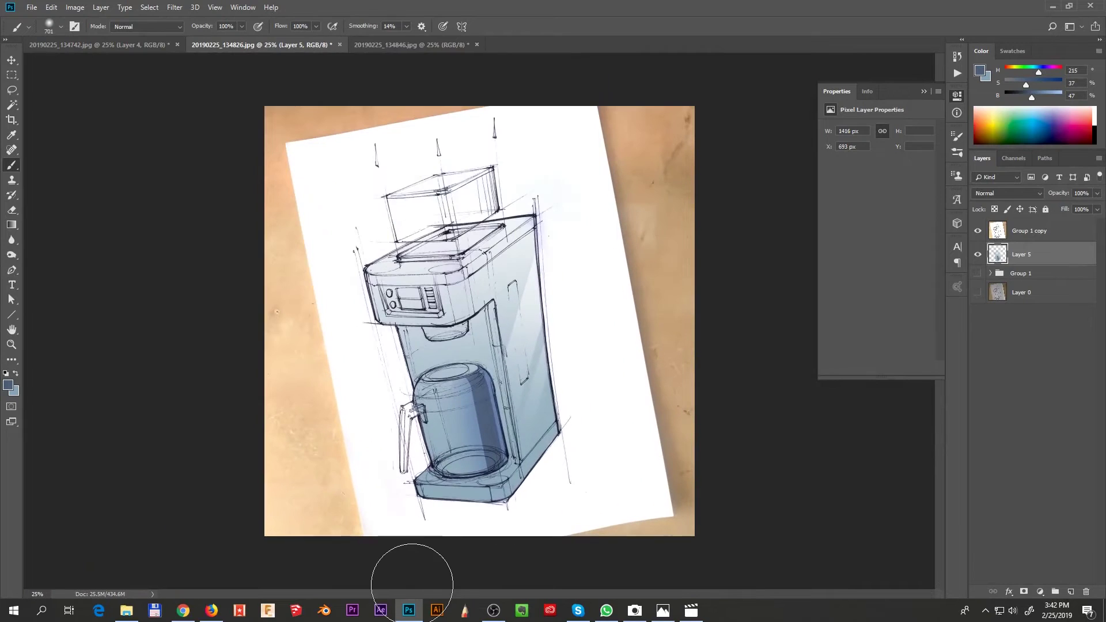
Show Layer 4's grey shading in 20190225_134742.jpg and compare the drawing with 20190225_134826.jpg
{"action": "left_click", "coordinate": [145, 45]}
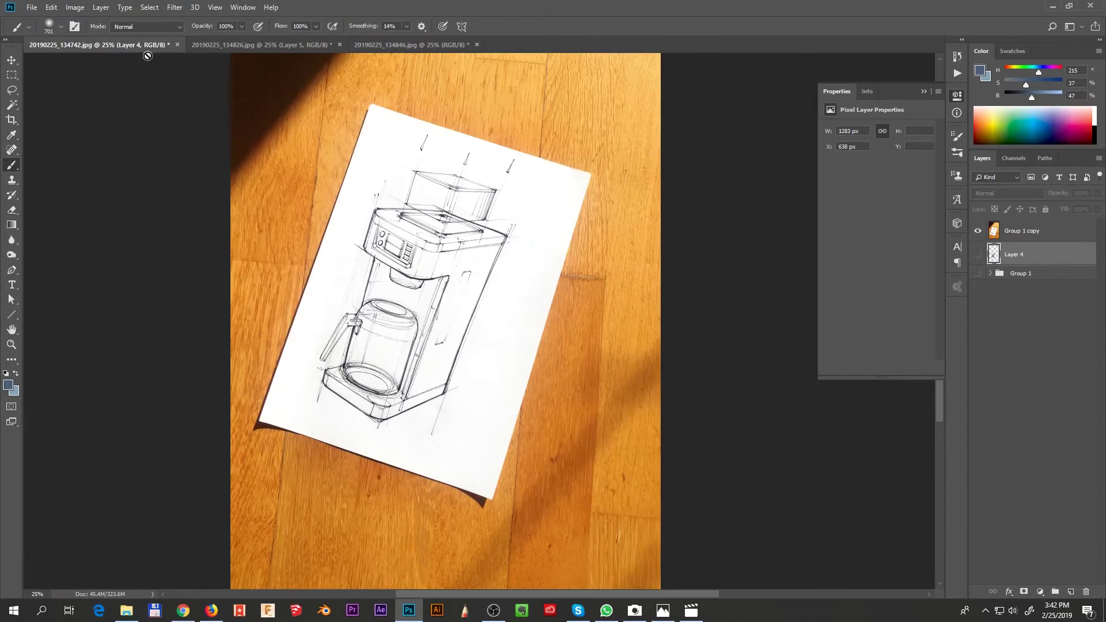
{"action": "left_click", "coordinate": [978, 254]}
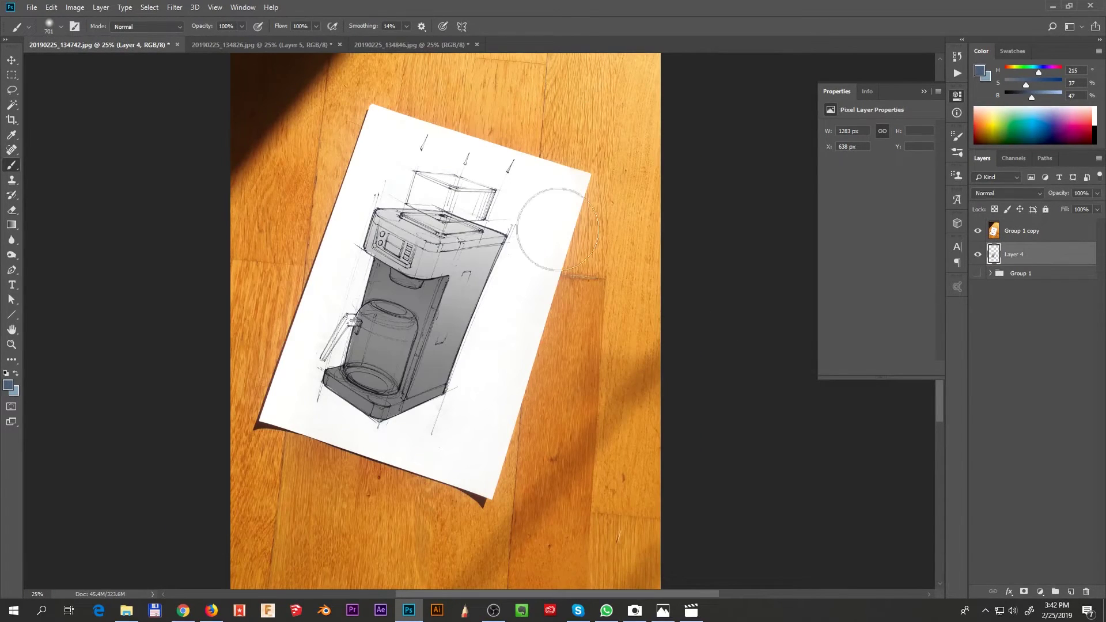
{"action": "left_click", "coordinate": [255, 47]}
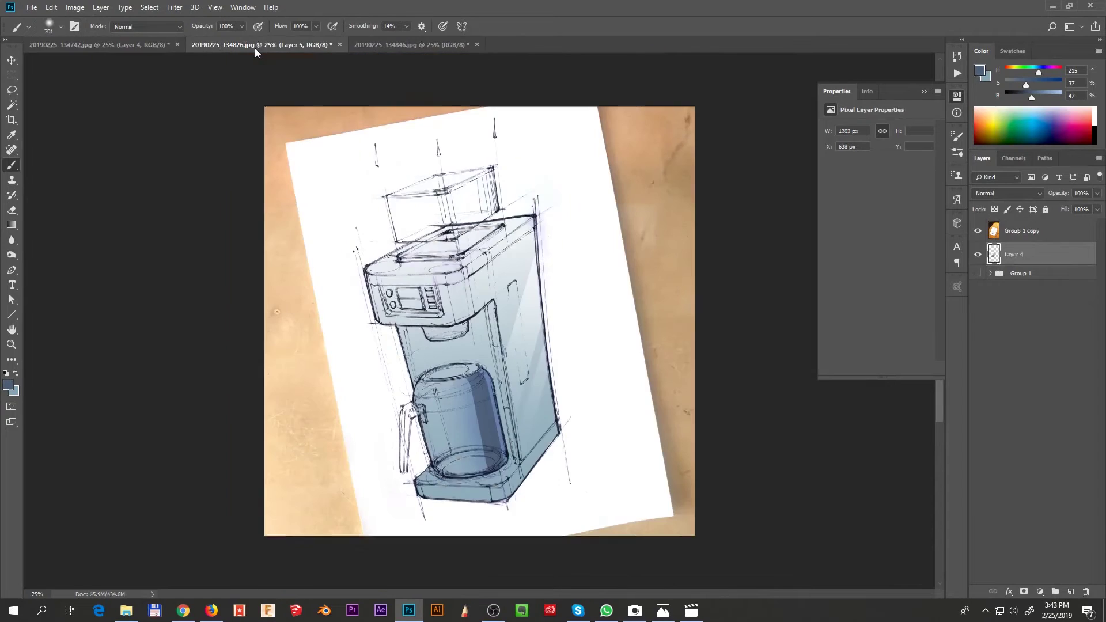
{"action": "left_click", "coordinate": [122, 41]}
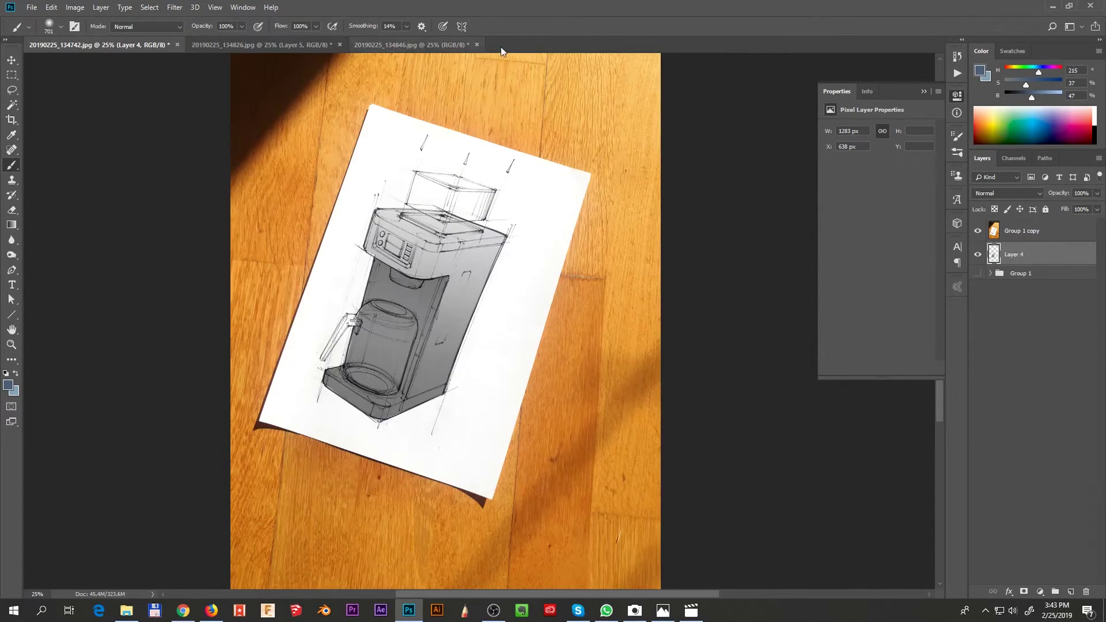
Crop 20190225_134742.jpg to a square of about 2350 px centred around the coffee maker sketch
{"action": "key", "text": "c"}
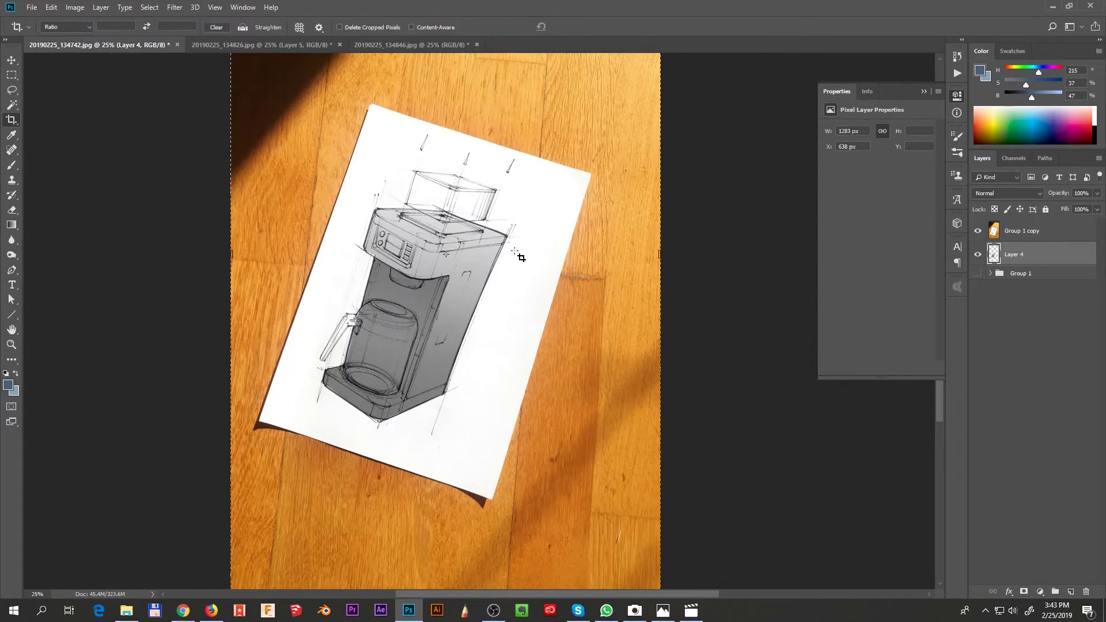
{"action": "key", "text": "m"}
{"action": "left_click_drag", "start_coordinate": [231, 90], "coordinate": [811, 521]}
{"action": "key", "text": "c"}
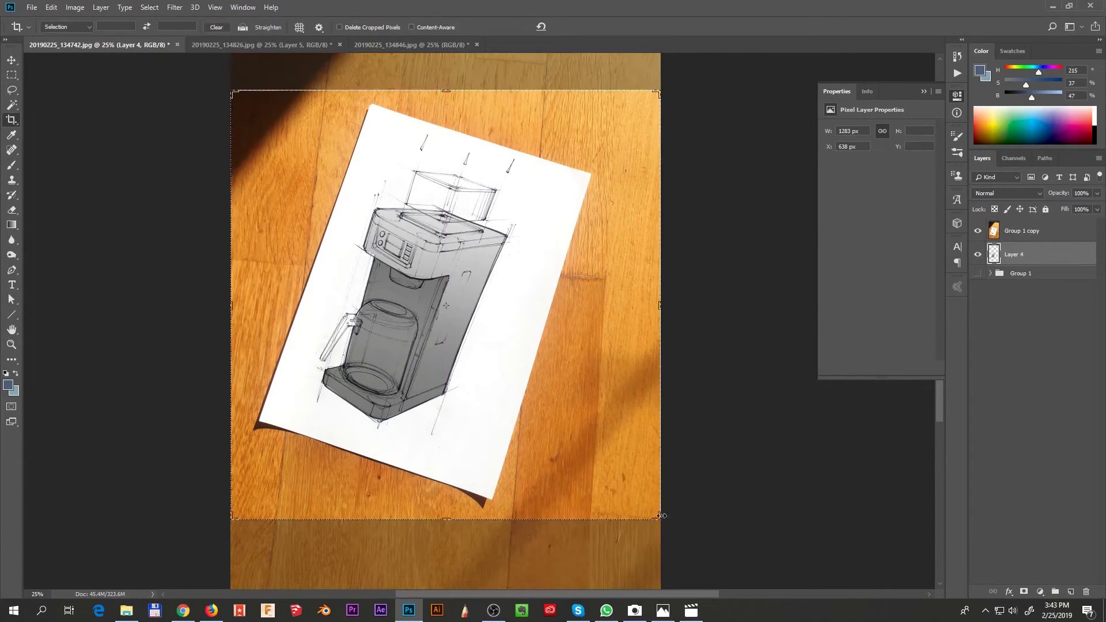
{"action": "left_click_drag", "start_coordinate": [662, 515], "coordinate": [599, 479]}
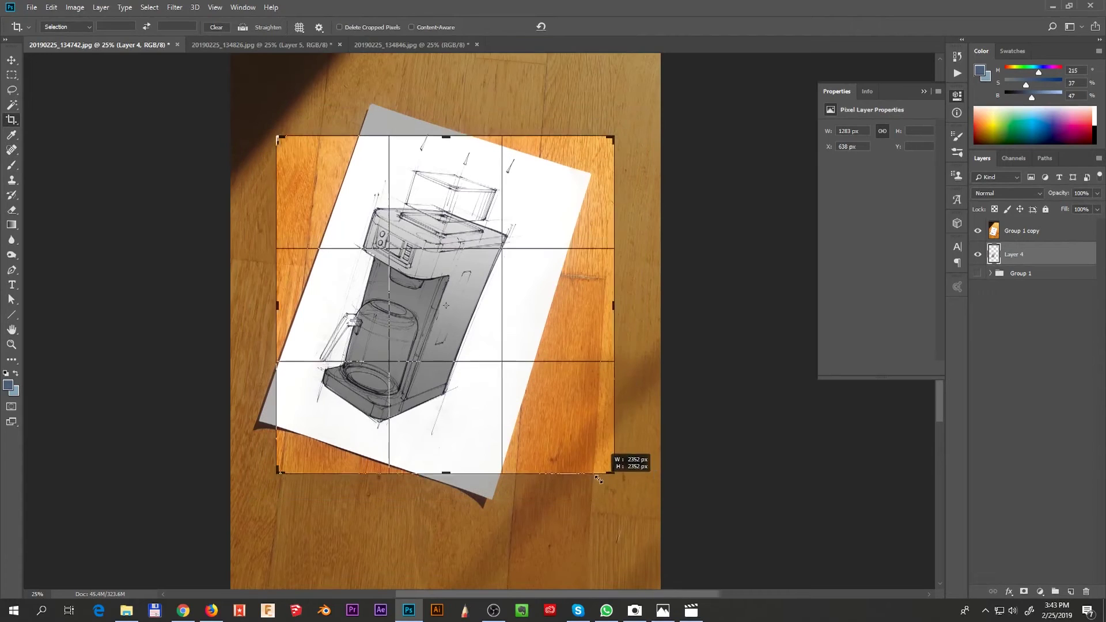
{"action": "mouse_move", "coordinate": [561, 305]}
{"action": "left_mouse_down"}
{"action": "mouse_move", "coordinate": [545, 306]}
{"action": "mouse_move", "coordinate": [573, 304]}
{"action": "left_mouse_up"}
{"action": "key", "text": "Return"}
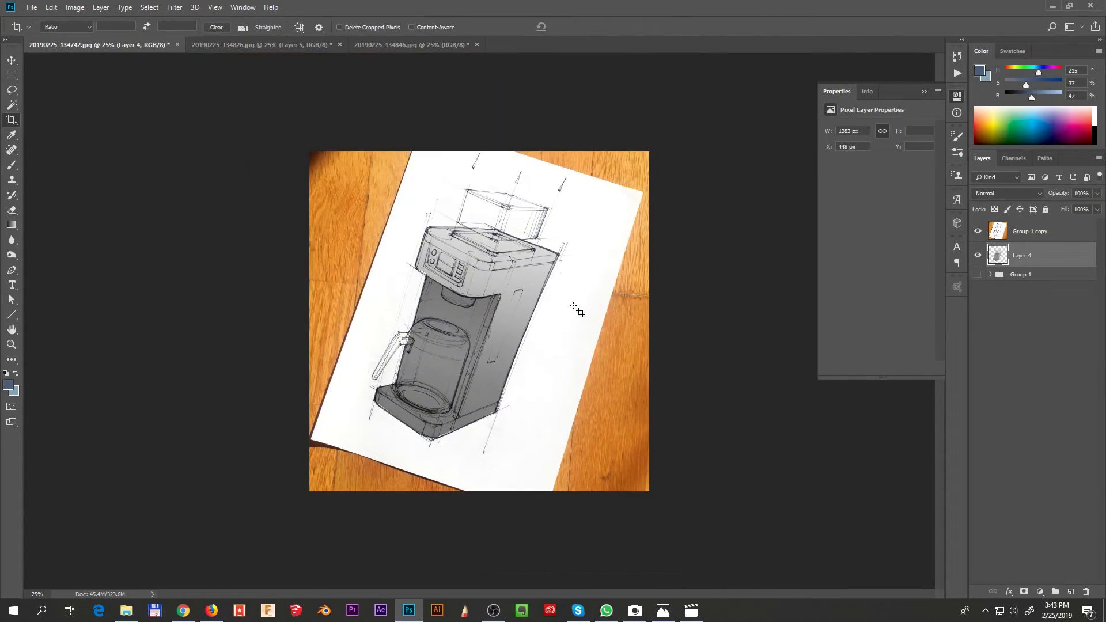
Switch to the photographed sketch 20190225_134846.jpg
{"action": "left_click", "coordinate": [388, 45]}
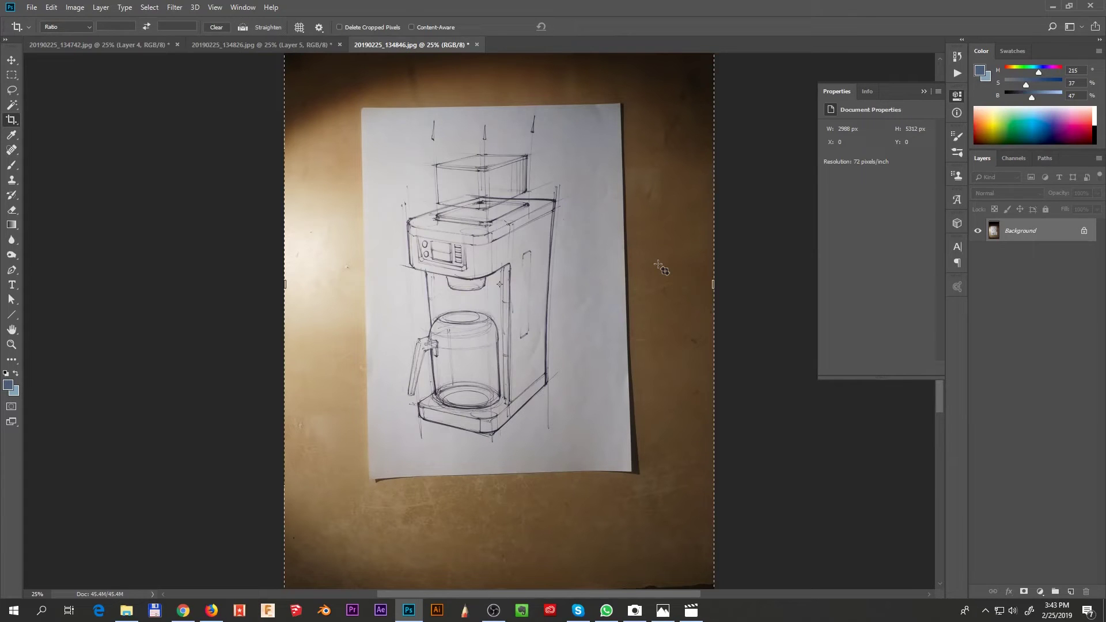
{"action": "key", "text": "v"}
Try an automatic Curves correction on the photographed sketch
{"action": "key", "text": "ctrl+m"}
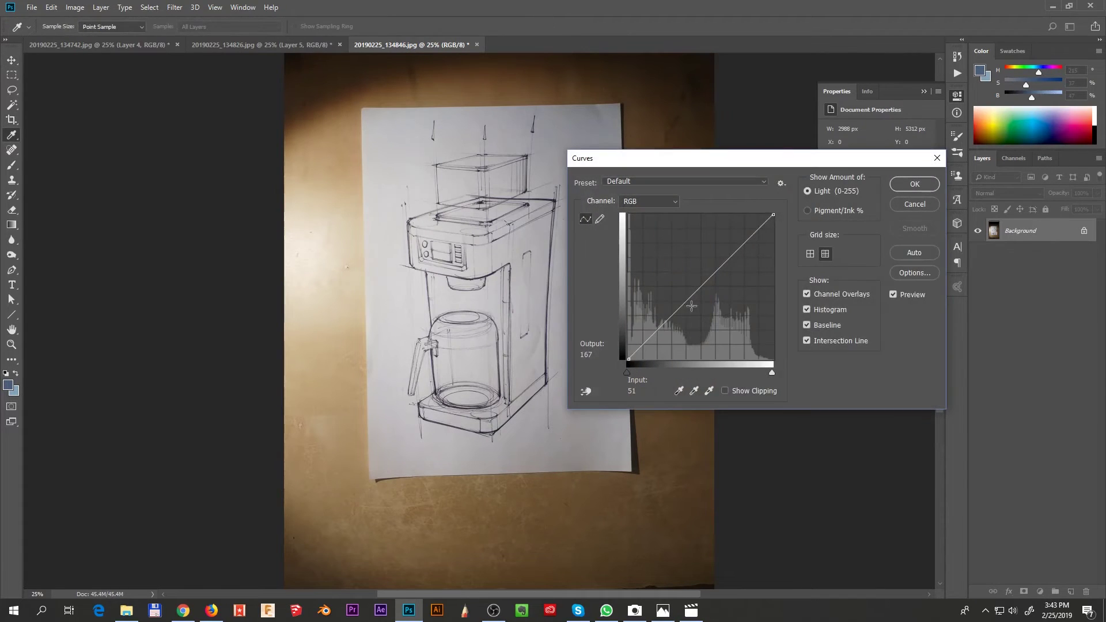
{"action": "left_click", "coordinate": [912, 254]}
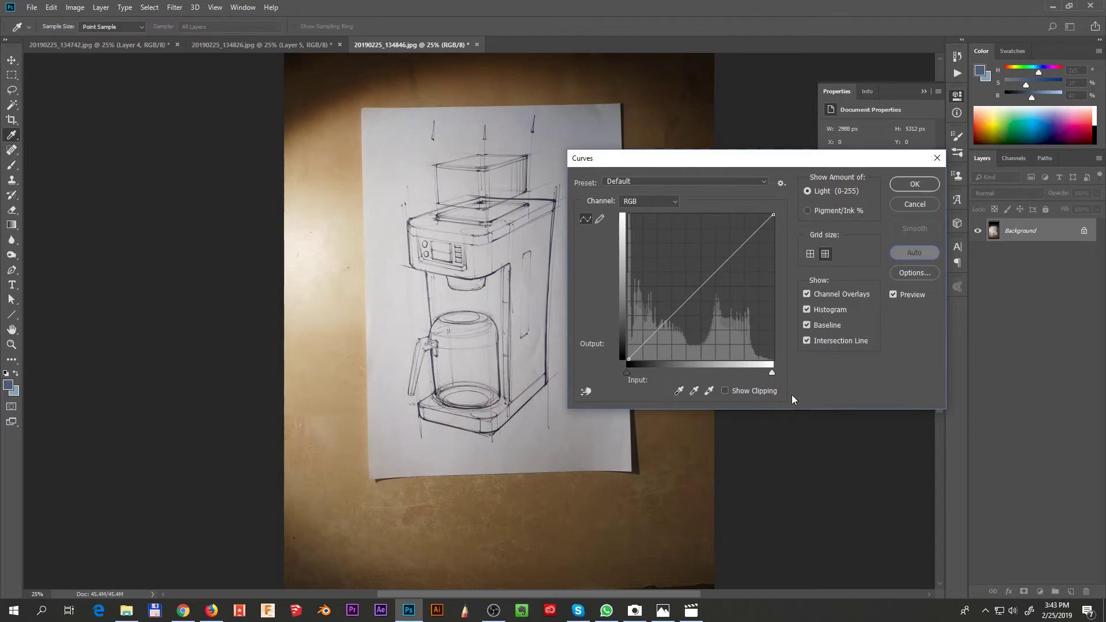
{"action": "left_click", "coordinate": [915, 184]}
{"action": "key", "text": "ctrl+z"}
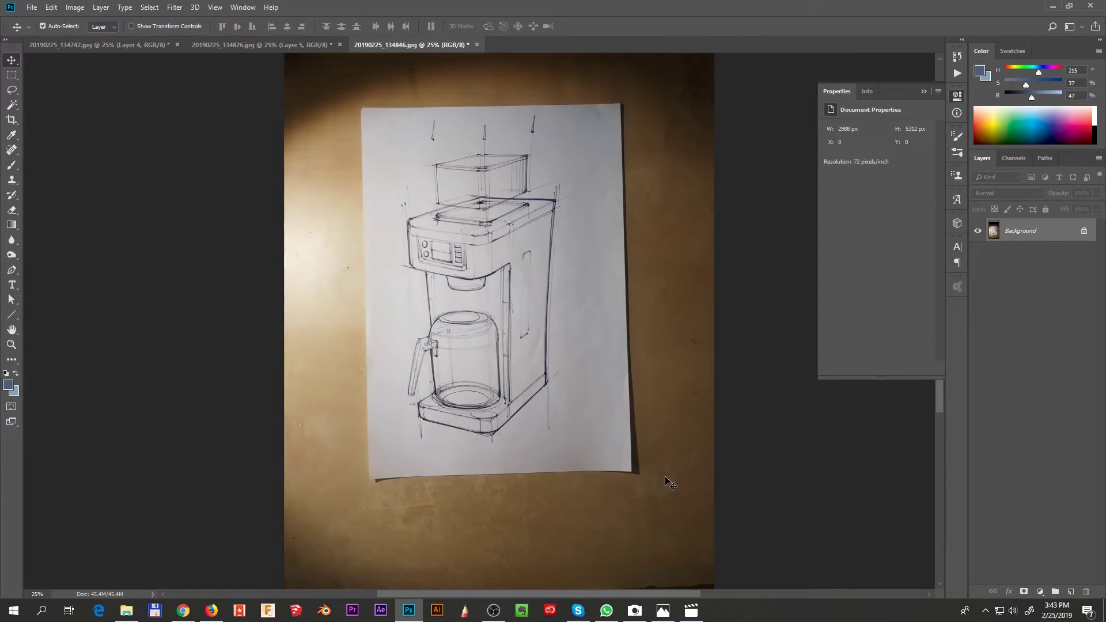
{"action": "key", "text": "ctrl+shift+z"}
Examine the linework and paper tone around the coffee maker's control panel and brew head up close
{"action": "key", "text": "ctrl+plus"}
{"action": "key", "text": "ctrl+plus"}
{"action": "key", "text": "ctrl+plus"}
{"action": "key", "text": "ctrl+plus"}
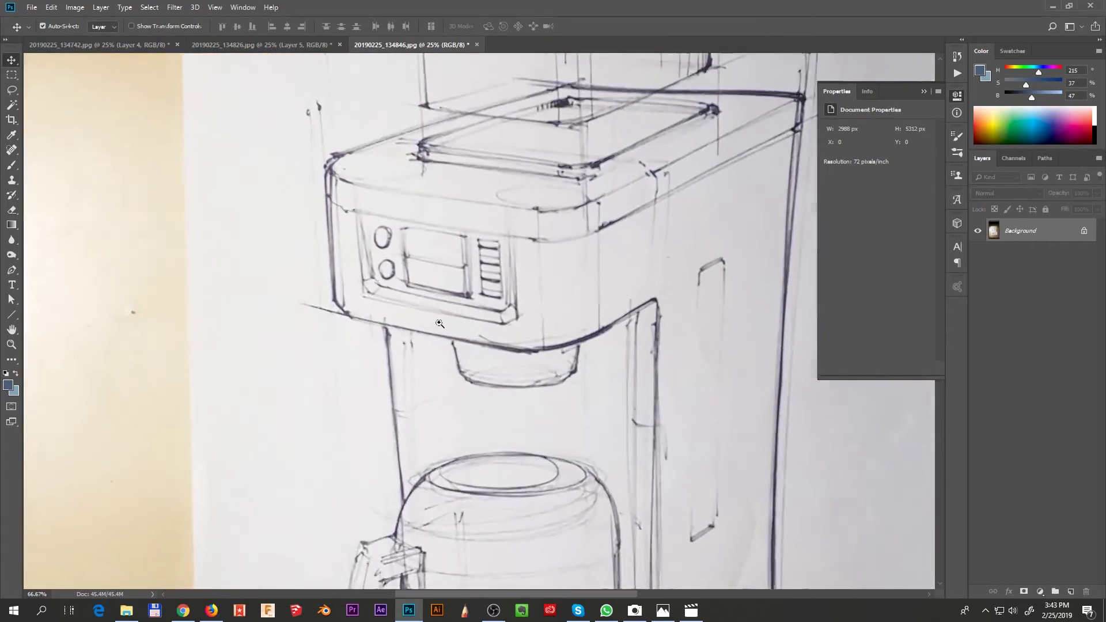
{"action": "key", "text": "ctrl+minus"}
{"action": "key", "text": "ctrl+minus"}
{"action": "key", "text": "ctrl+minus"}
{"action": "key", "text": "ctrl+minus"}
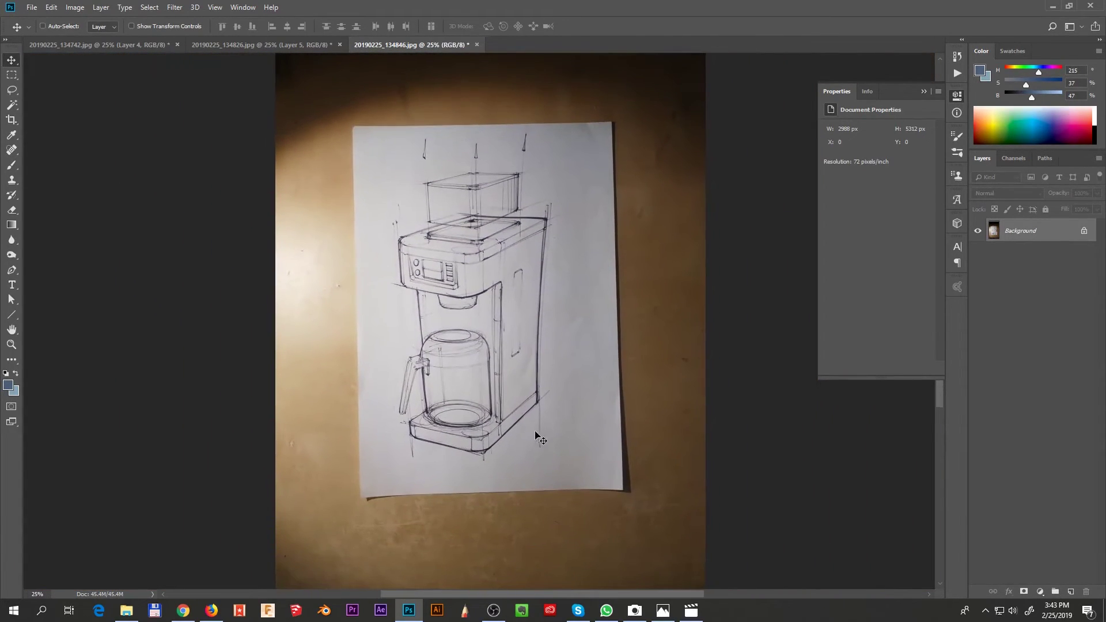
Increase the photo's contrast with an S-shaped RGB curve, lowering the shadows and raising the highlights from input 198 to output 213
{"action": "left_click", "coordinate": [399, 225]}
{"action": "key", "text": "ctrl+m"}
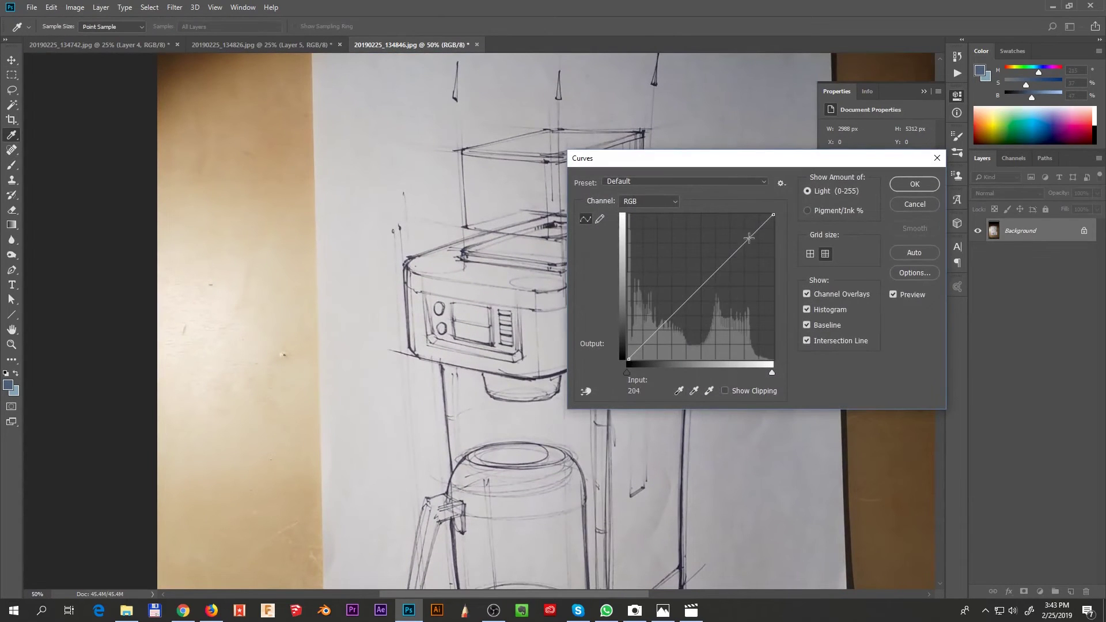
{"action": "left_click", "coordinate": [715, 273]}
{"action": "left_click_drag", "start_coordinate": [671, 320], "coordinate": [673, 323]}
{"action": "left_click_drag", "start_coordinate": [745, 243], "coordinate": [740, 236]}
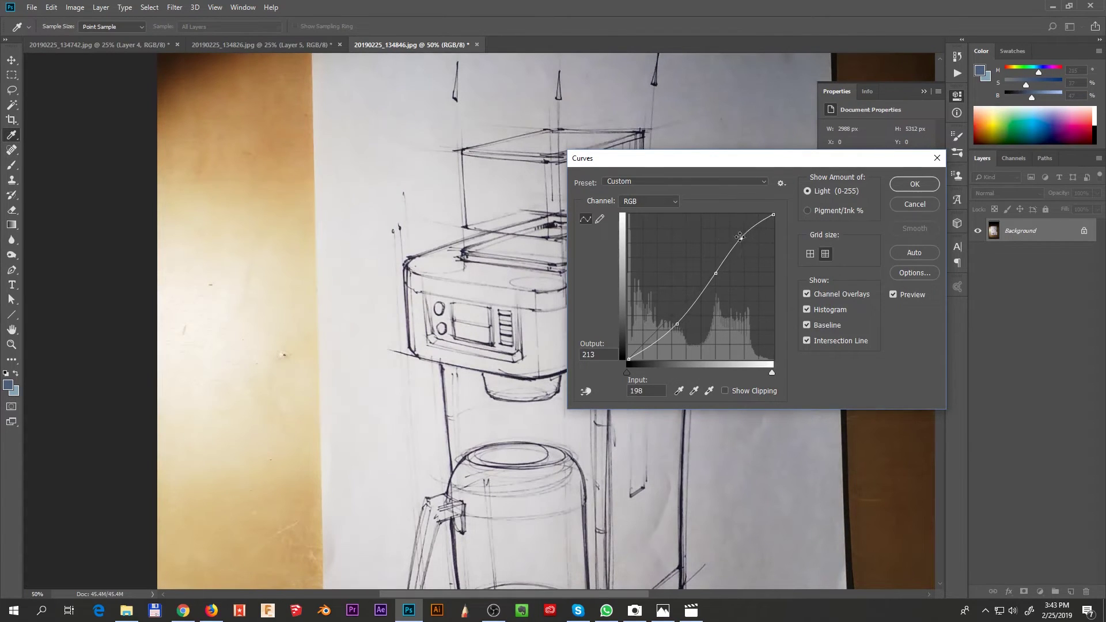
{"action": "left_click", "coordinate": [914, 184]}
{"action": "key", "text": "ctrl+minus"}
{"action": "key", "text": "ctrl+minus"}
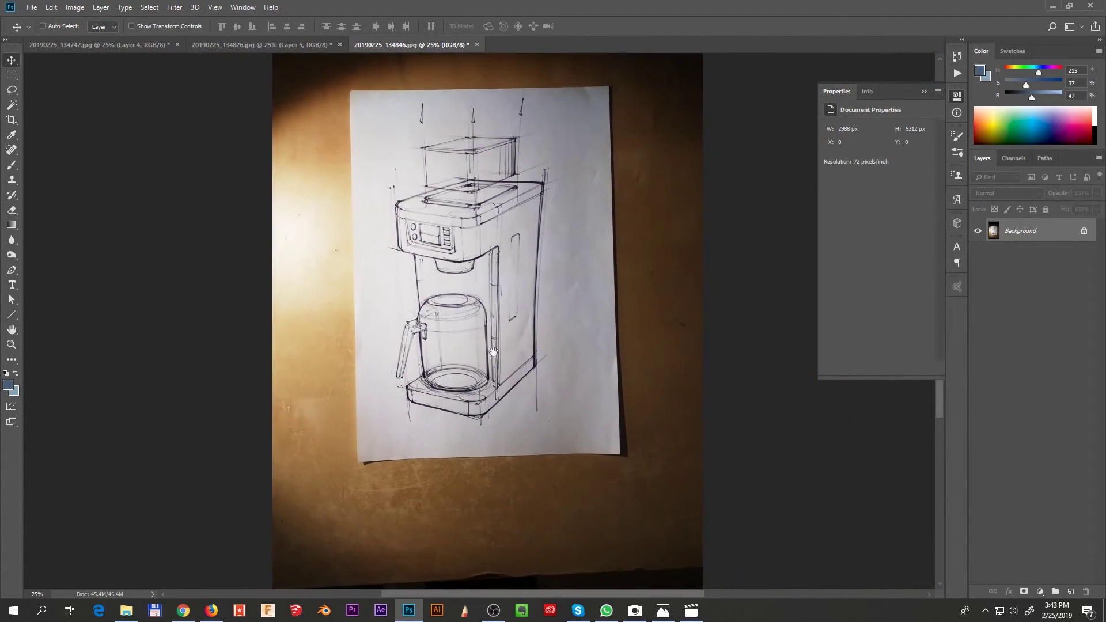
Duplicate the Background layer
{"action": "left_click_drag", "start_coordinate": [368, 220], "coordinate": [408, 213]}
{"action": "mouse_move", "coordinate": [467, 338]}
{"action": "left_mouse_down"}
{"action": "mouse_move", "coordinate": [424, 343]}
{"action": "mouse_move", "coordinate": [447, 330]}
{"action": "left_mouse_up"}
{"action": "left_click_drag", "start_coordinate": [560, 346], "coordinate": [461, 365]}
{"action": "left_click_drag", "start_coordinate": [1052, 231], "coordinate": [1063, 585]}
Set the duplicate layer's white point in Curves by sampling the paper just left of the coffee maker's control panel
{"action": "key", "text": "ctrl+m"}
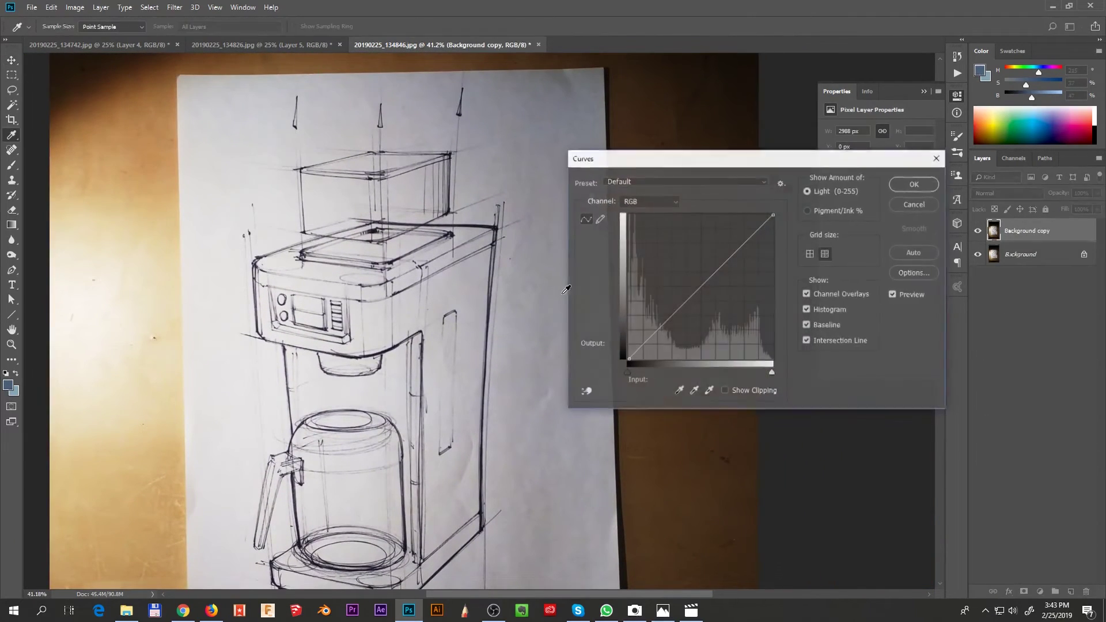
{"action": "left_click", "coordinate": [709, 391]}
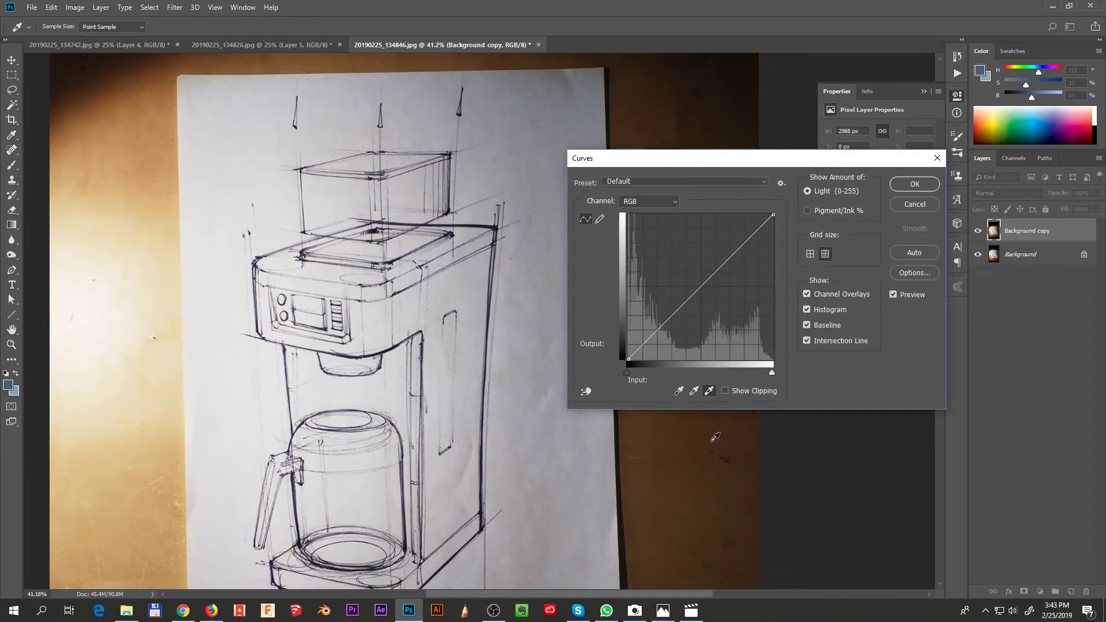
{"action": "left_click_drag", "start_coordinate": [380, 398], "coordinate": [375, 361]}
{"action": "left_click", "coordinate": [210, 273]}
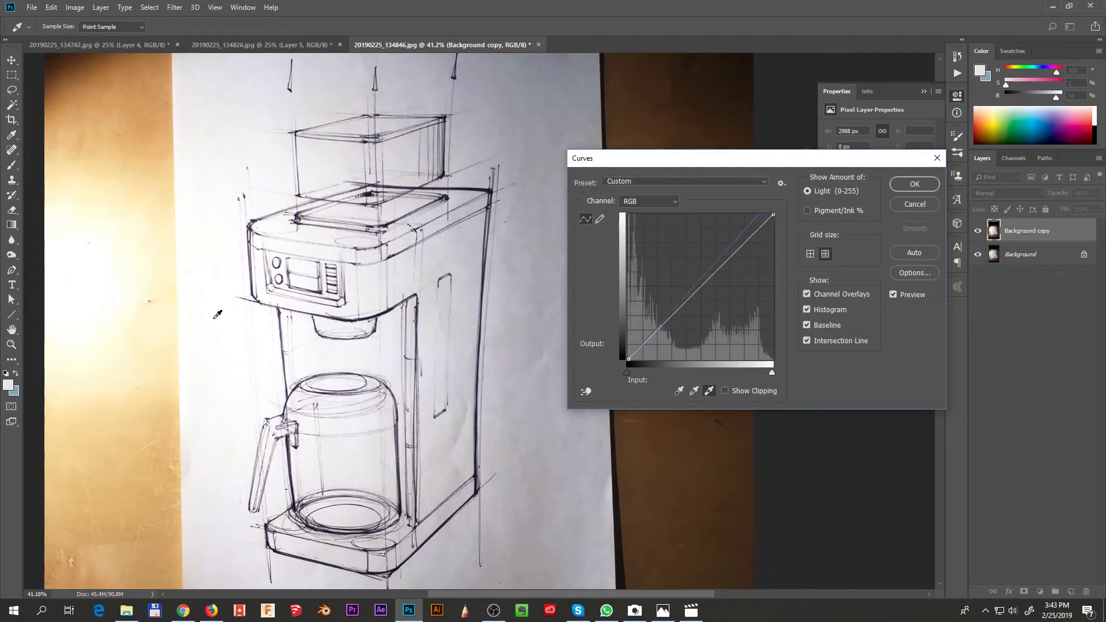
{"action": "left_click", "coordinate": [905, 186]}
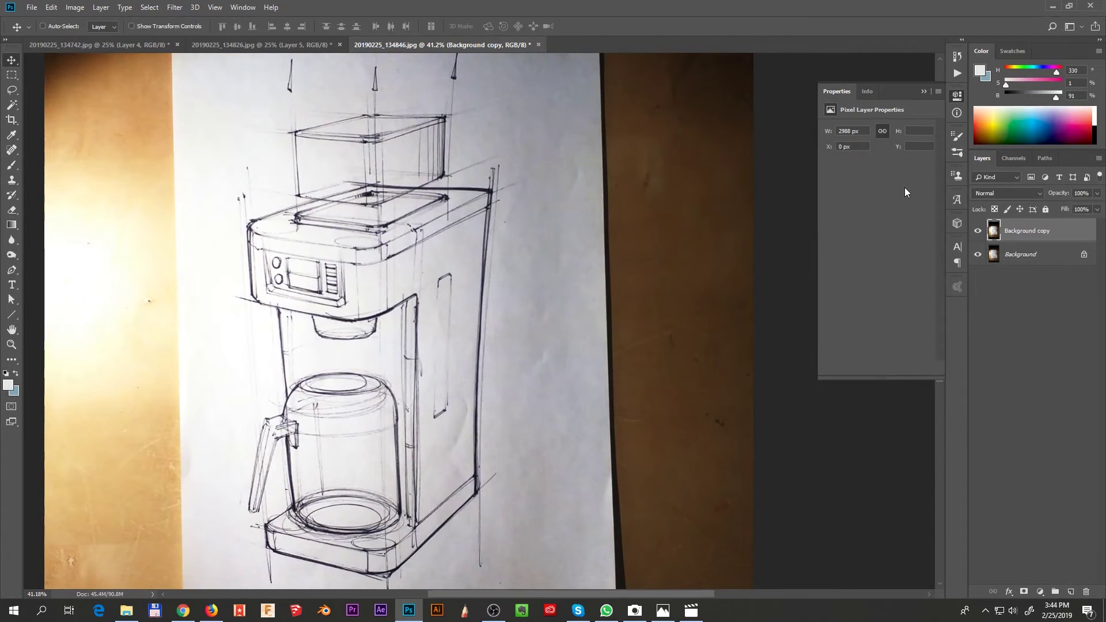
Switch to painting with the Sketching Brush from the Robert Brushes set, using red as the colour
{"action": "left_click_drag", "start_coordinate": [516, 363], "coordinate": [481, 323]}
{"action": "key", "text": "ctrl+minus"}
{"action": "left_click_drag", "start_coordinate": [441, 369], "coordinate": [452, 391]}
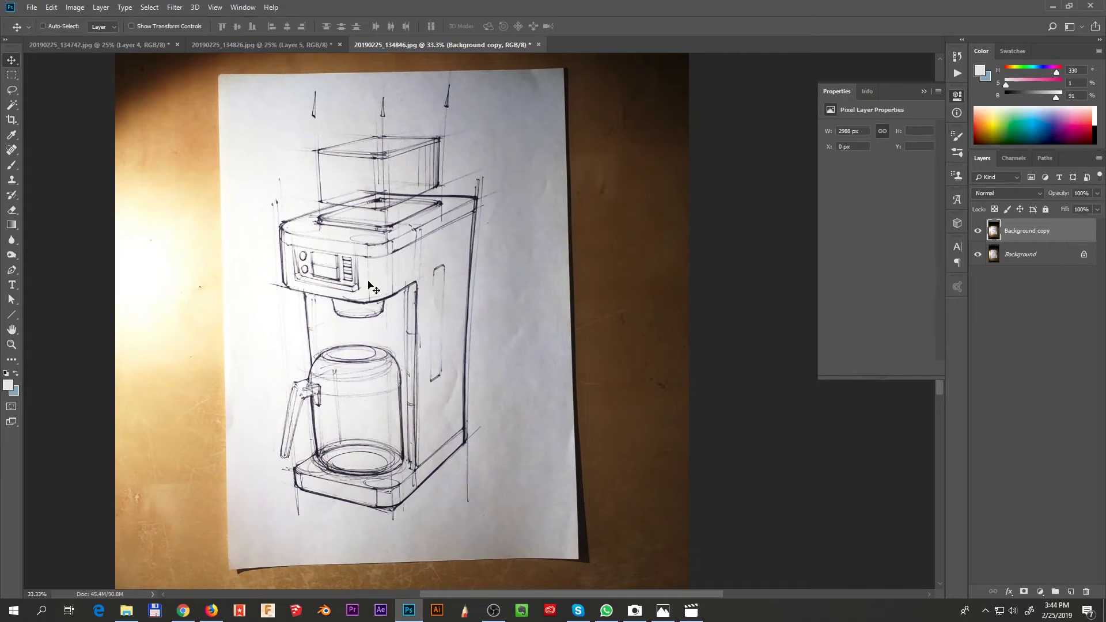
{"action": "key", "text": "b"}
{"action": "right_click", "coordinate": [497, 260]}
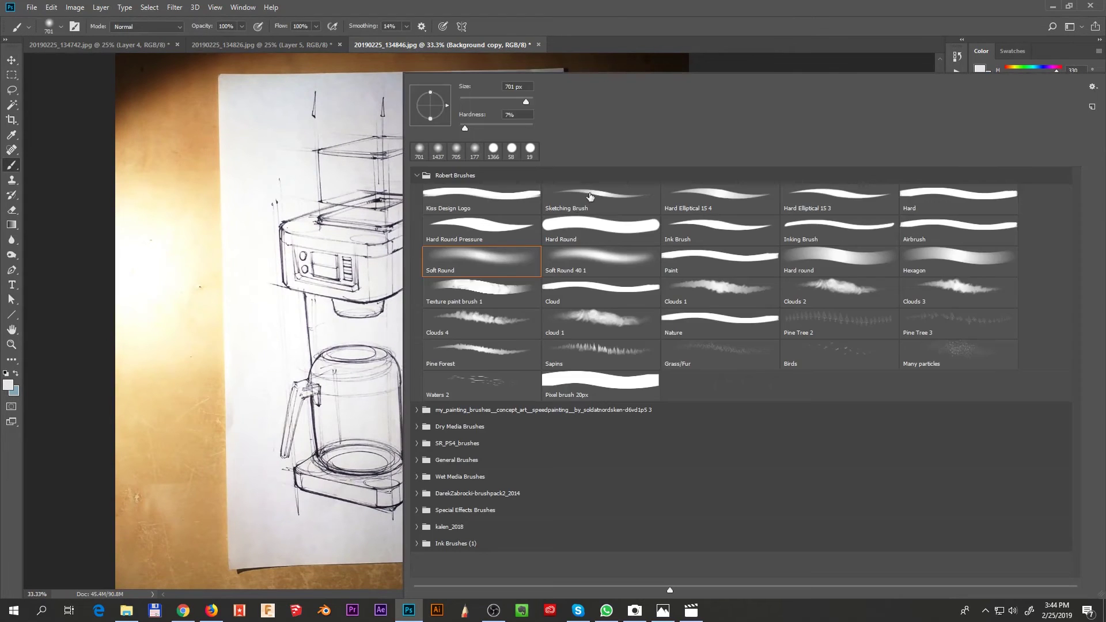
{"action": "left_click", "coordinate": [589, 196]}
{"action": "key", "text": "Return"}
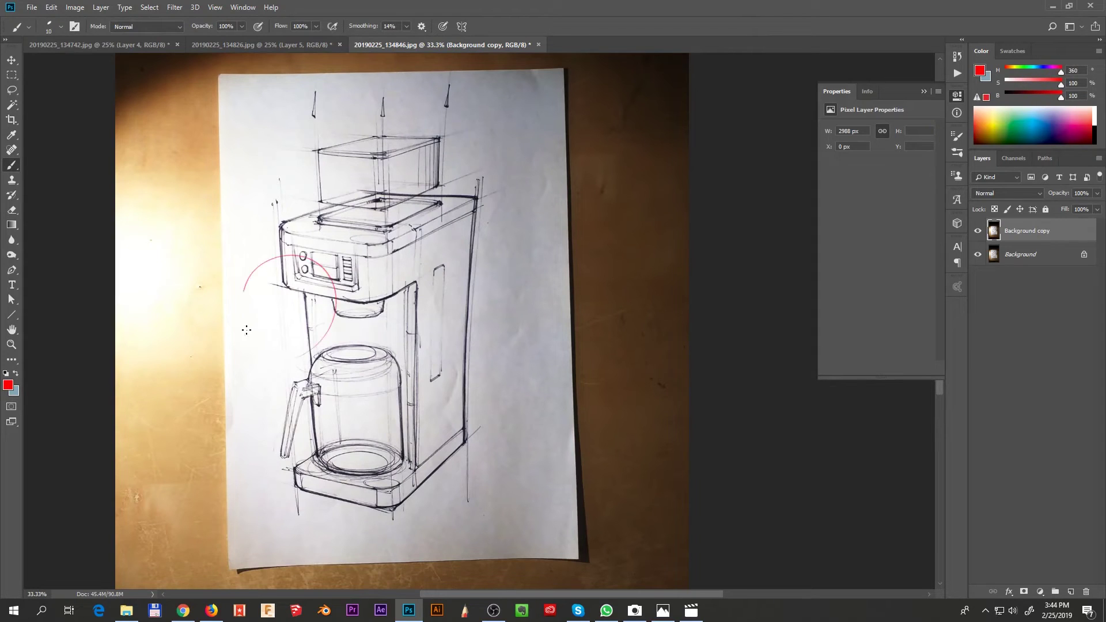
{"action": "left_click_drag", "start_coordinate": [263, 218], "coordinate": [393, 399]}
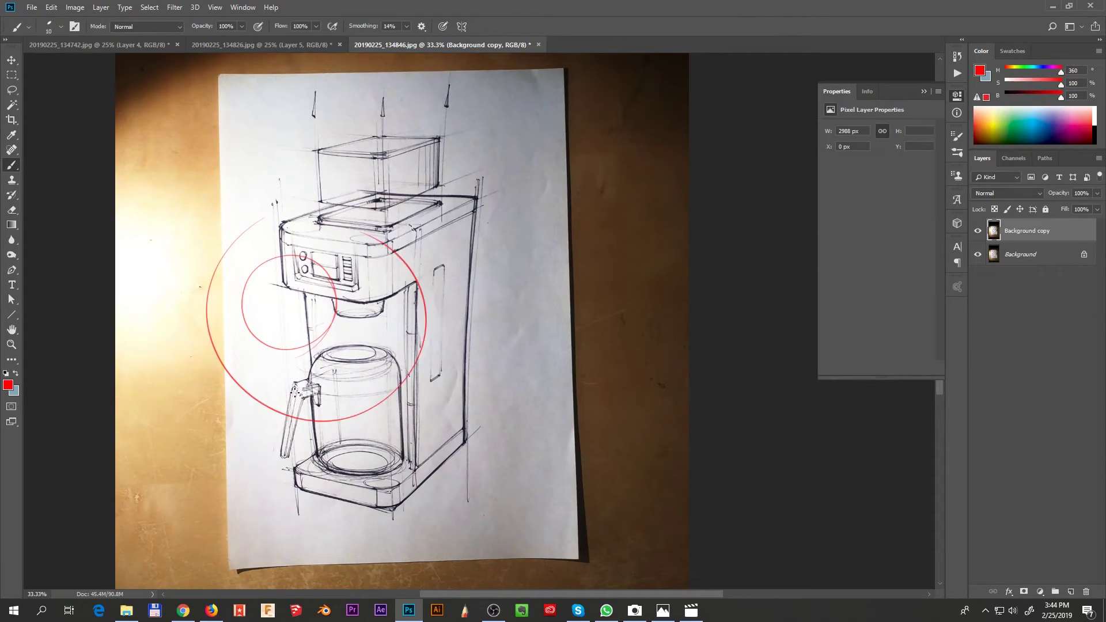
{"action": "key", "text": "ctrl+z"}
{"action": "key", "text": "ctrl+z"}
On a new layer, annotate the light falloff with red concentric circles and outward arrows across the sketch, and hide that layer
{"action": "left_click", "coordinate": [1070, 592]}
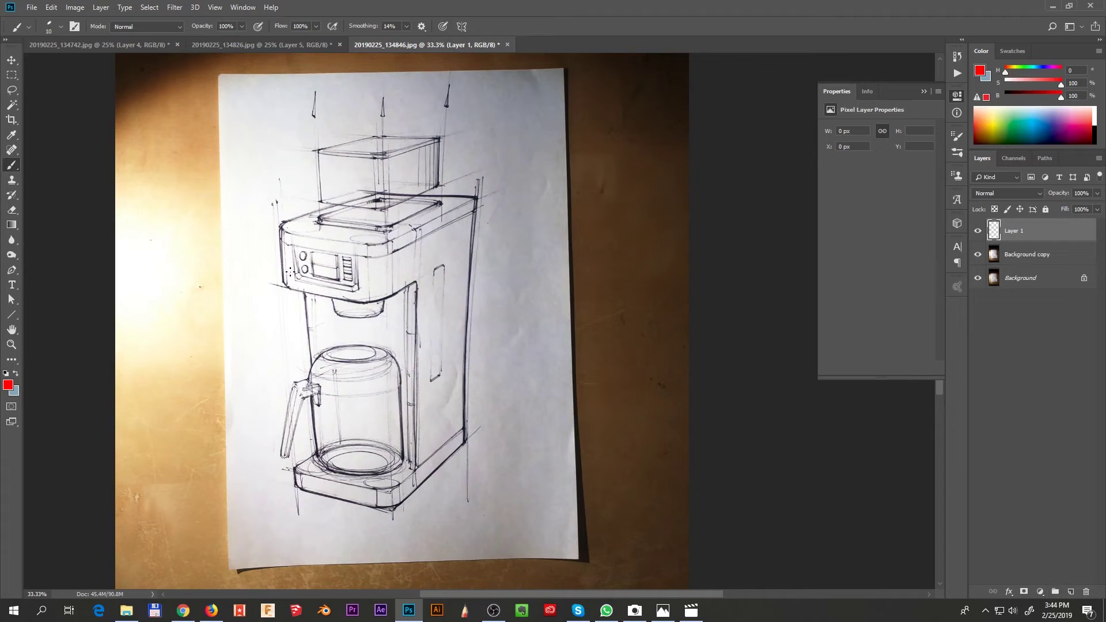
{"action": "left_click_drag", "start_coordinate": [321, 427], "coordinate": [291, 222]}
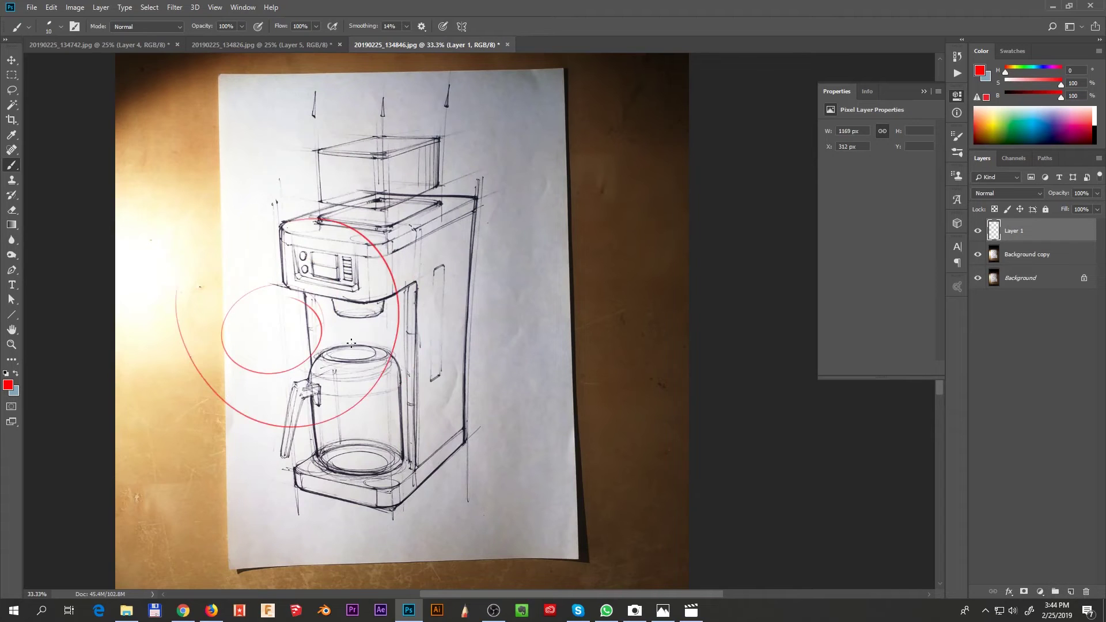
{"action": "mouse_move", "coordinate": [272, 173]}
{"action": "left_mouse_down"}
{"action": "mouse_move", "coordinate": [391, 517]}
{"action": "mouse_move", "coordinate": [369, 143]}
{"action": "left_mouse_up"}
{"action": "left_click_drag", "start_coordinate": [304, 311], "coordinate": [346, 277]}
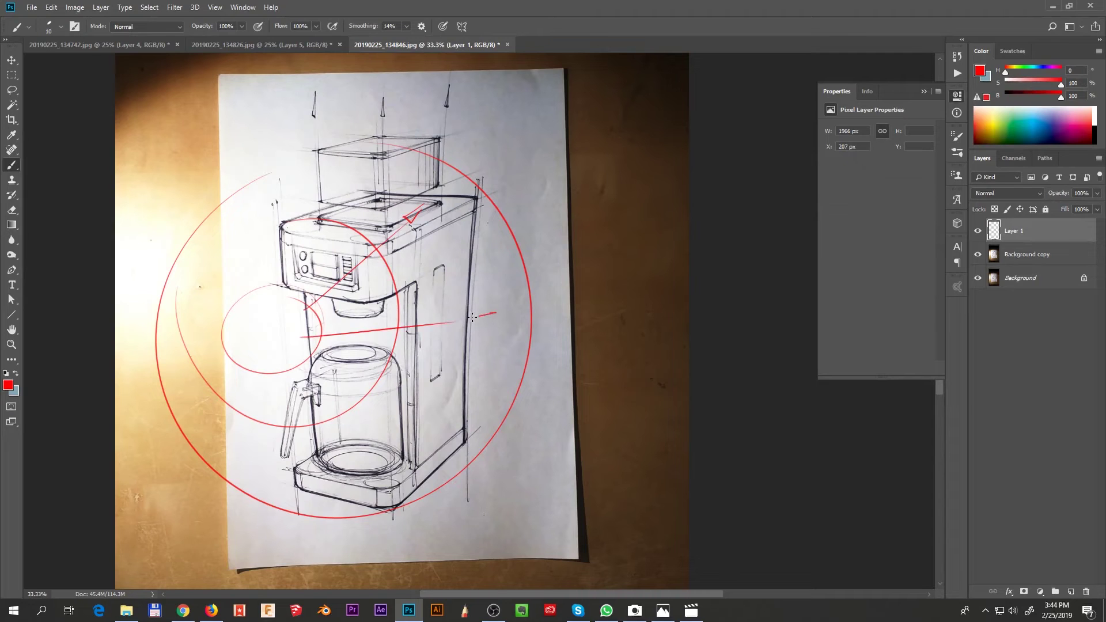
{"action": "left_click", "coordinate": [1020, 257]}
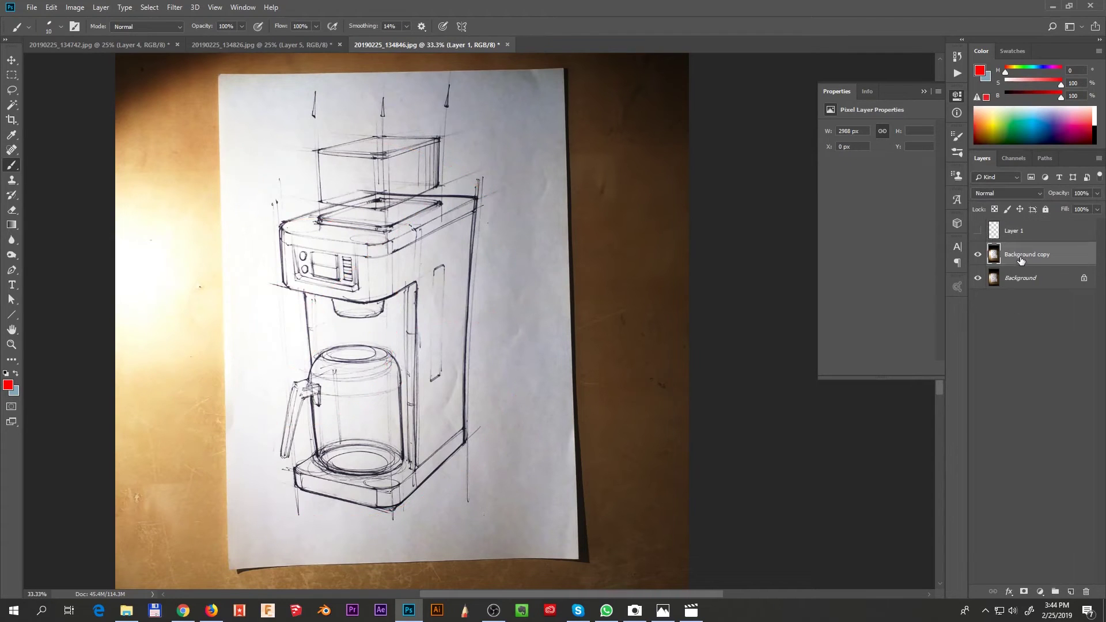
Create a full-image copy of the photo as a new layer directly above Background copy
{"action": "left_click", "coordinate": [978, 255]}
{"action": "left_click", "coordinate": [978, 255]}
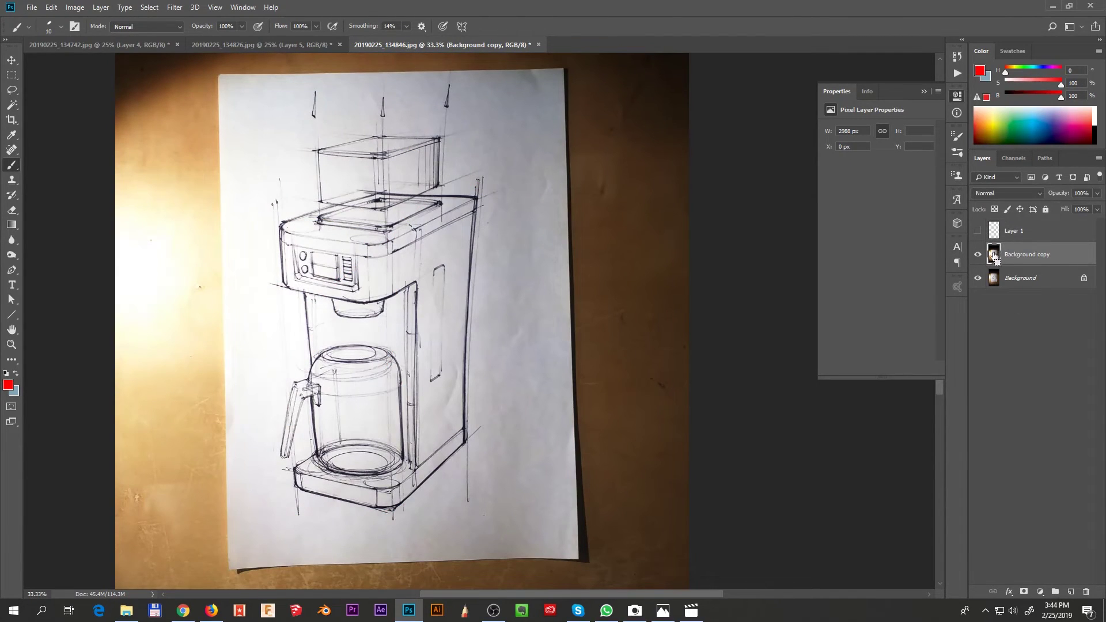
{"action": "key", "text": "ctrl+shift+alt+n"}
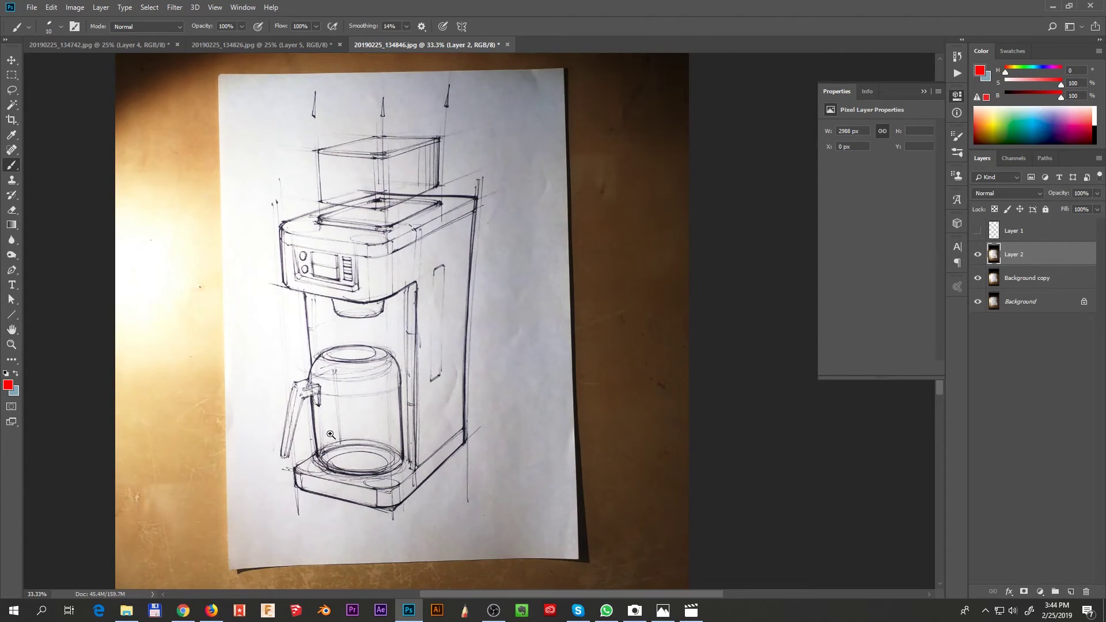
Set the new layer's white point in Curves by sampling the paper just left of the coffee maker's base
{"action": "left_click", "coordinate": [331, 435], "text": "ctrl"}
{"action": "key", "text": "ctrl+m"}
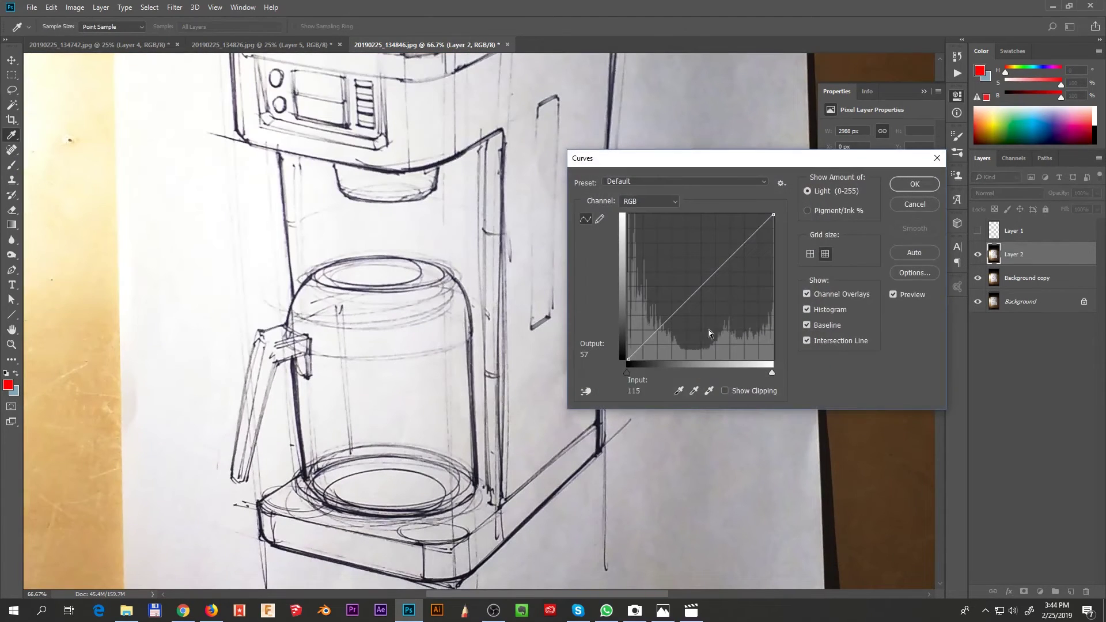
{"action": "left_click", "coordinate": [709, 391]}
{"action": "scroll", "coordinate": [470, 291], "scroll_direction": "down", "scroll_amount": 5}
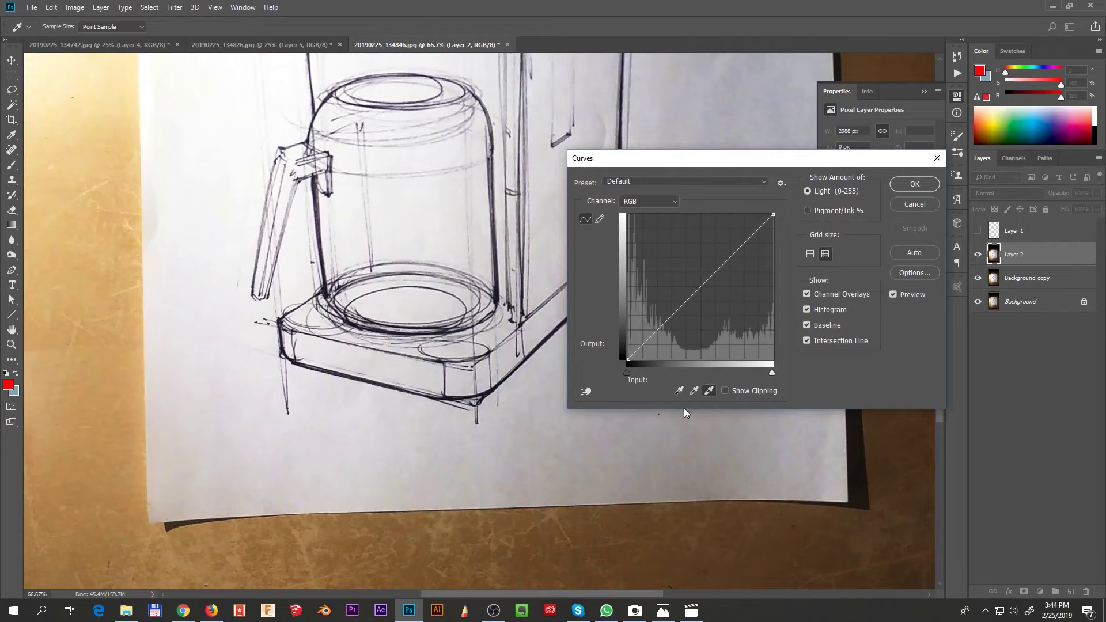
{"action": "left_click", "coordinate": [825, 443]}
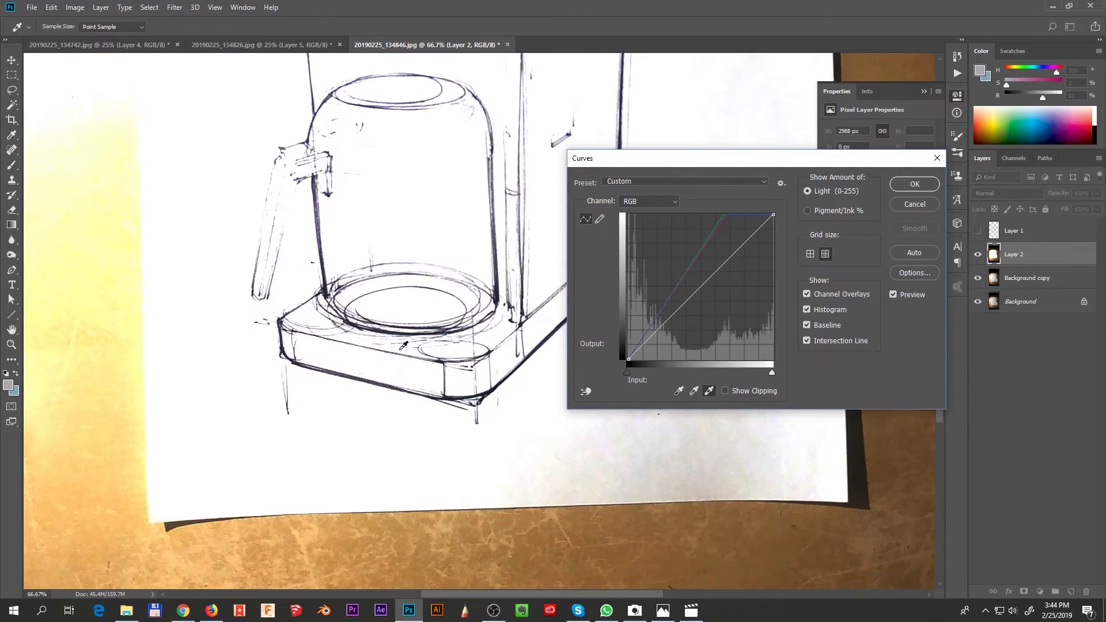
{"action": "key", "text": "ctrl+z"}
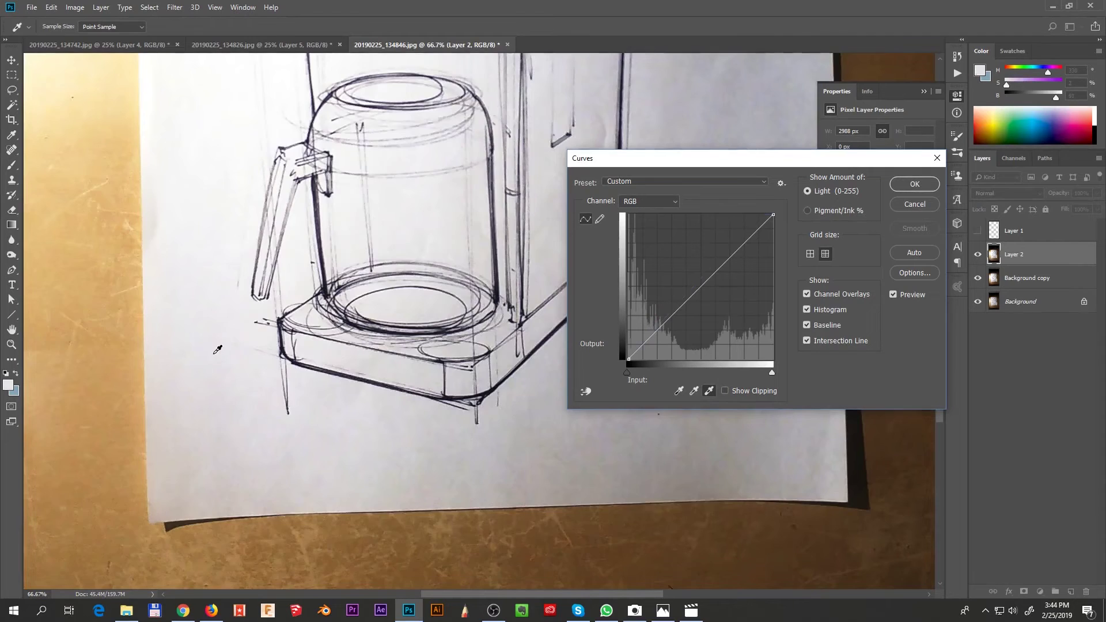
{"action": "left_click", "coordinate": [215, 353]}
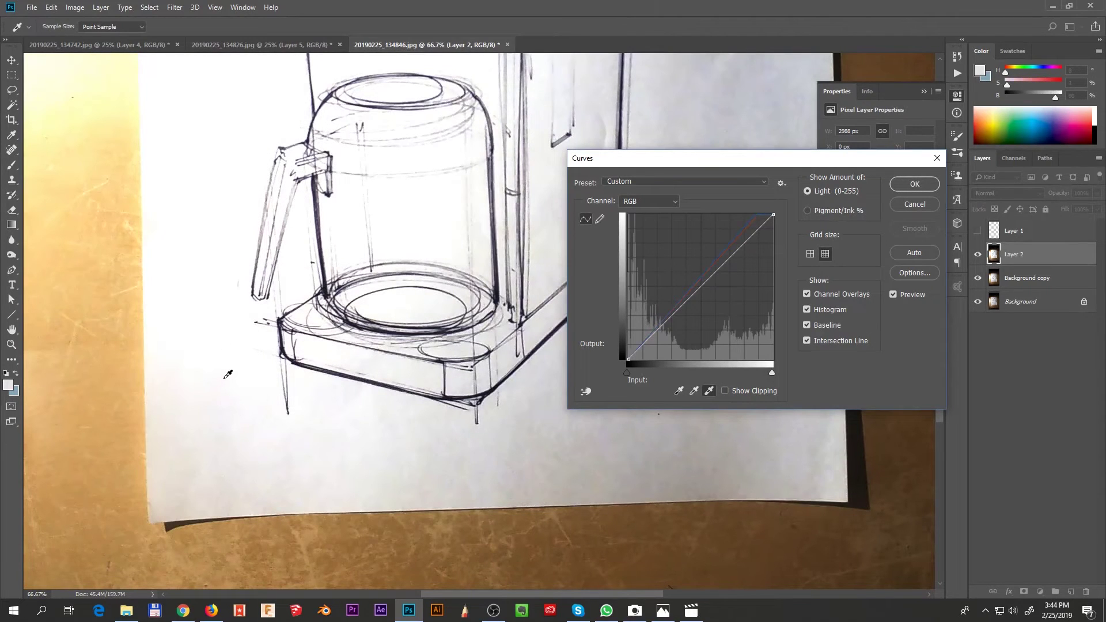
{"action": "left_click", "coordinate": [922, 189]}
Add a layer mask to Layer 2 and paint black with a 699 px soft brush over the overexposed area left of the control panel
{"action": "scroll", "coordinate": [563, 408], "scroll_direction": "down", "scroll_amount": 2}
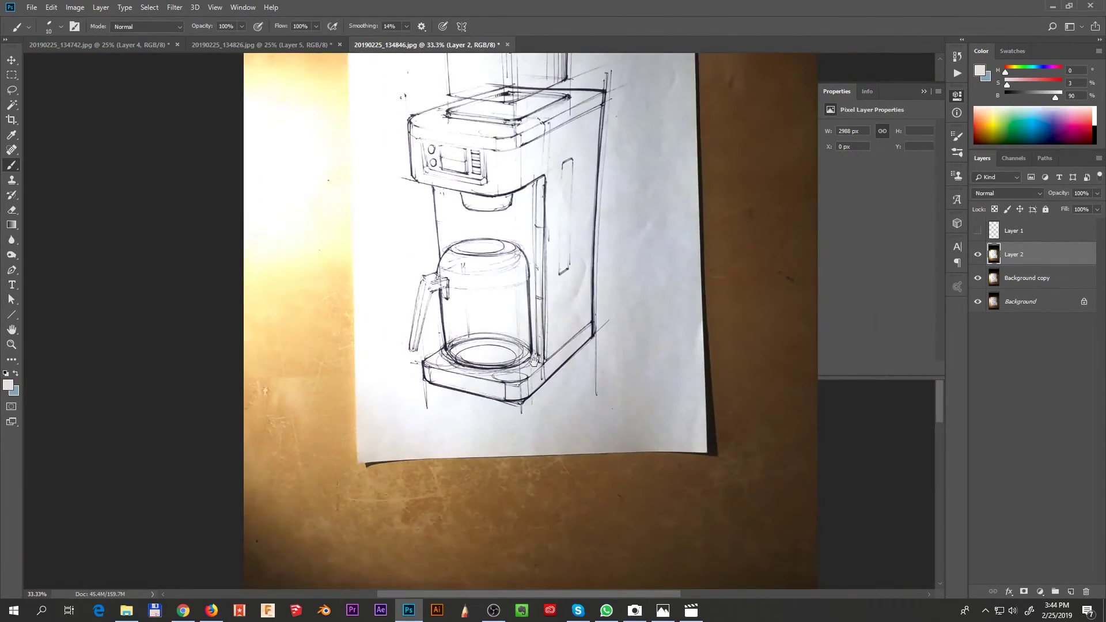
{"action": "left_click_drag", "start_coordinate": [561, 310], "coordinate": [461, 431]}
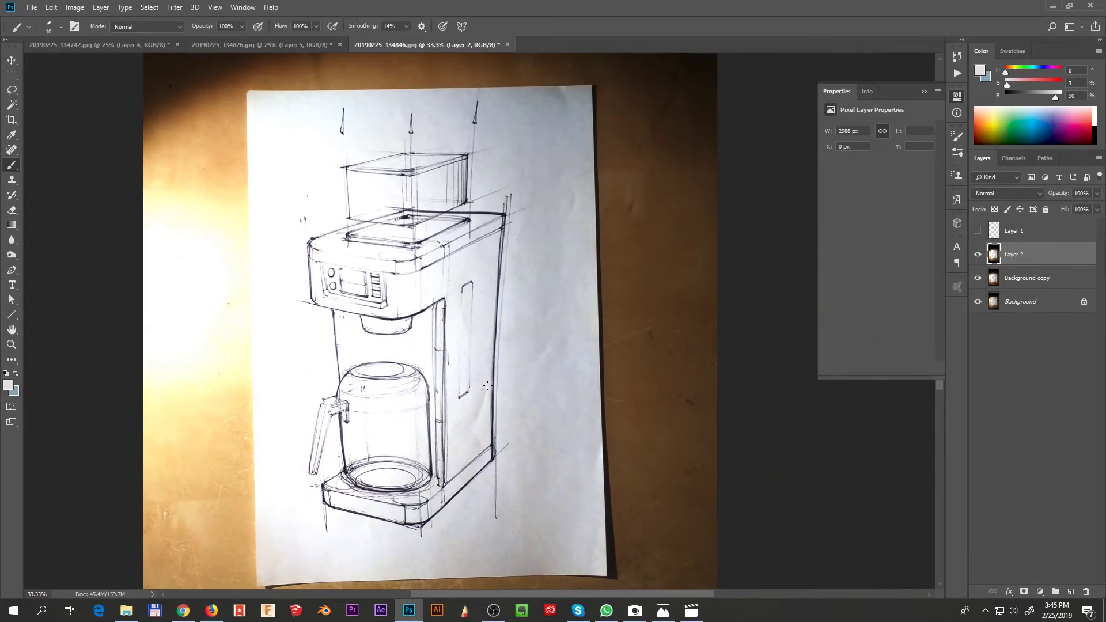
{"action": "left_click", "coordinate": [1024, 591]}
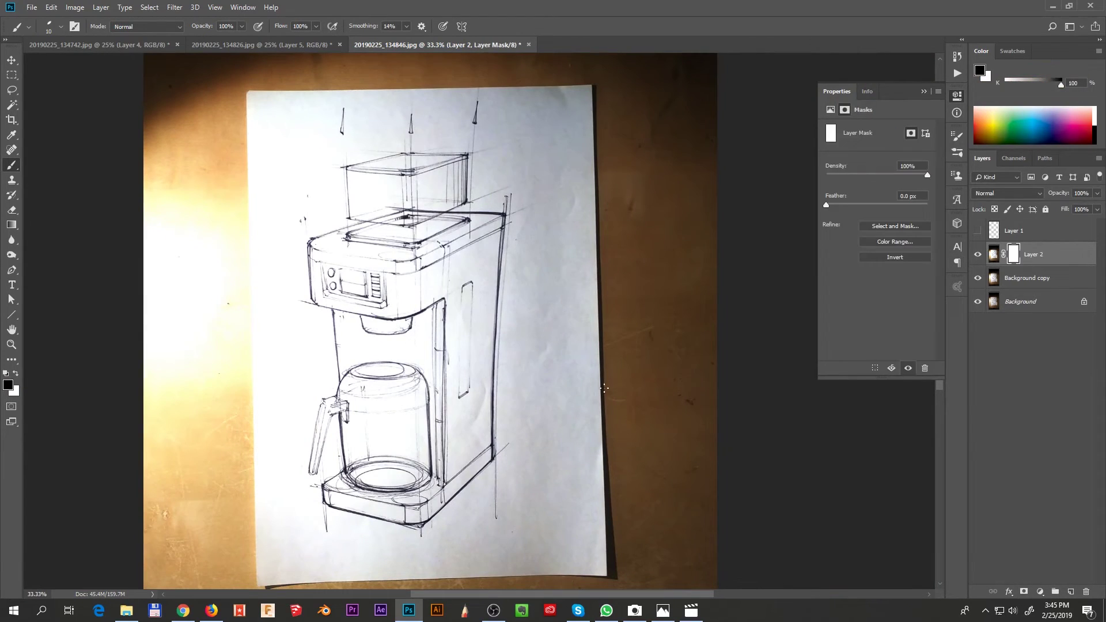
{"action": "right_click", "coordinate": [487, 316]}
{"action": "left_click", "coordinate": [487, 253]}
{"action": "left_click", "coordinate": [182, 398]}
{"action": "right_click", "coordinate": [382, 303], "text": "alt"}
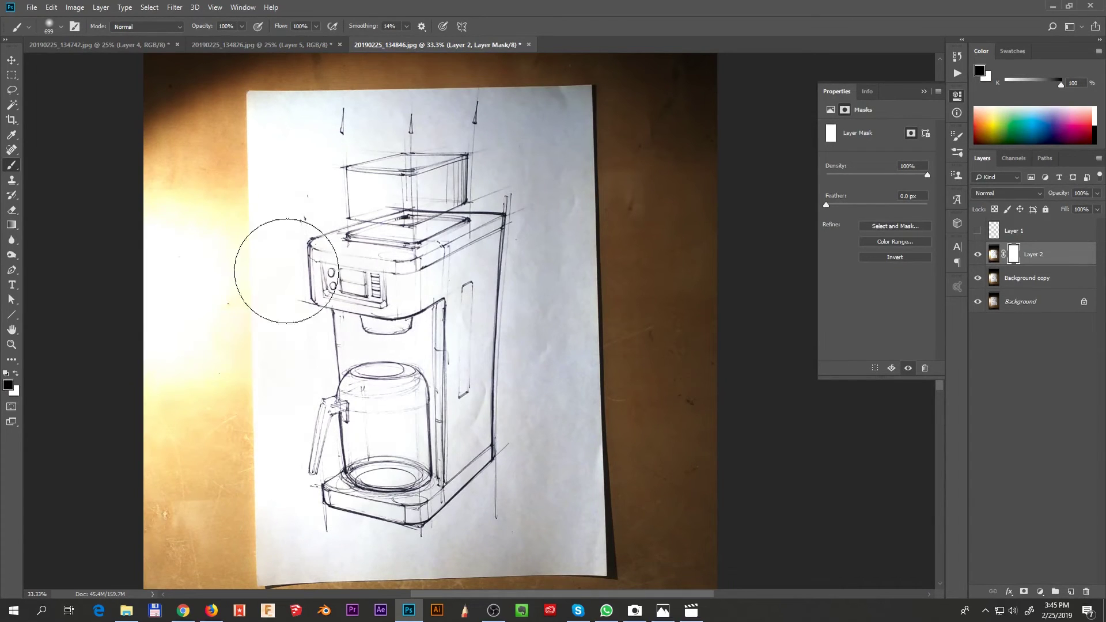
{"action": "left_click", "coordinate": [199, 183]}
{"action": "left_click_drag", "start_coordinate": [186, 392], "coordinate": [173, 86]}
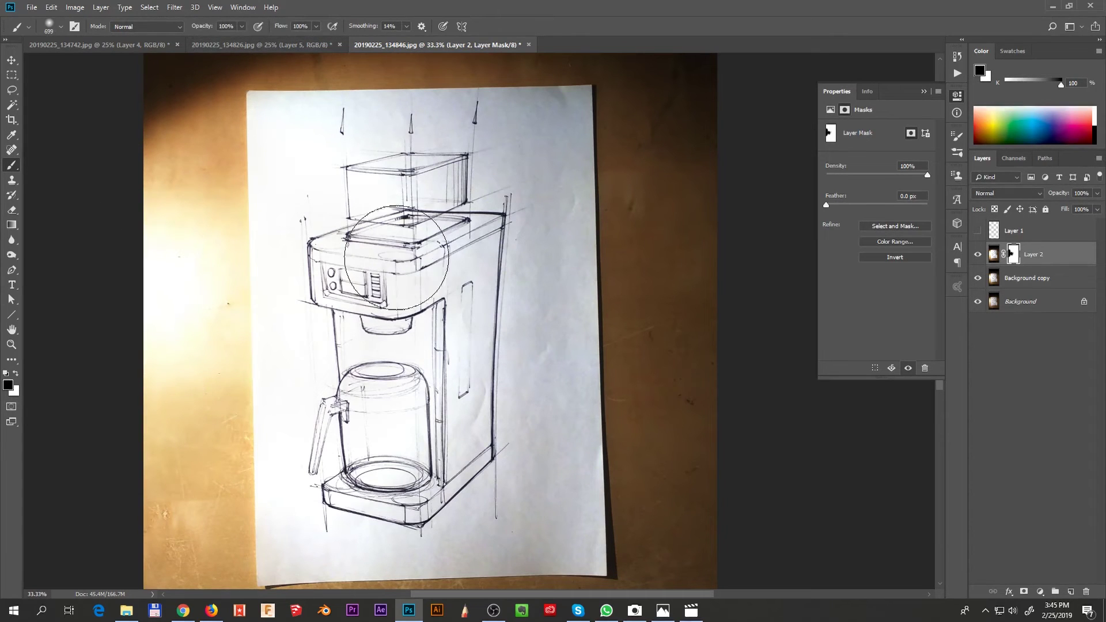
Compare the paper and linework with the masked Layer 2 shown and hidden
{"action": "left_click", "coordinate": [977, 256]}
{"action": "left_click", "coordinate": [978, 256]}
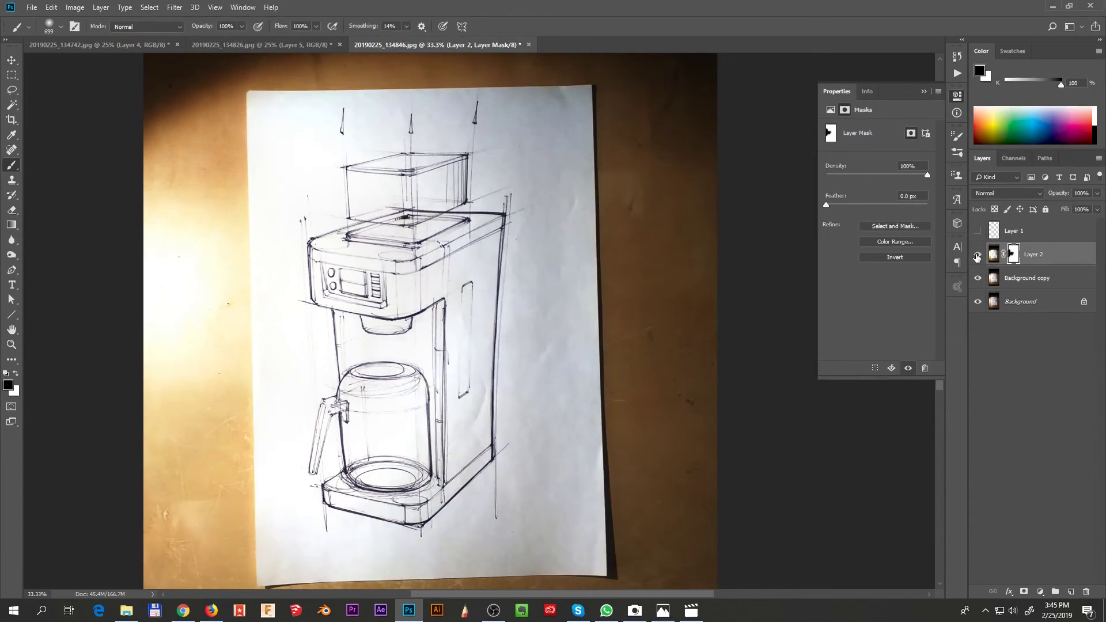
{"action": "left_click", "coordinate": [978, 256]}
{"action": "left_click", "coordinate": [978, 257]}
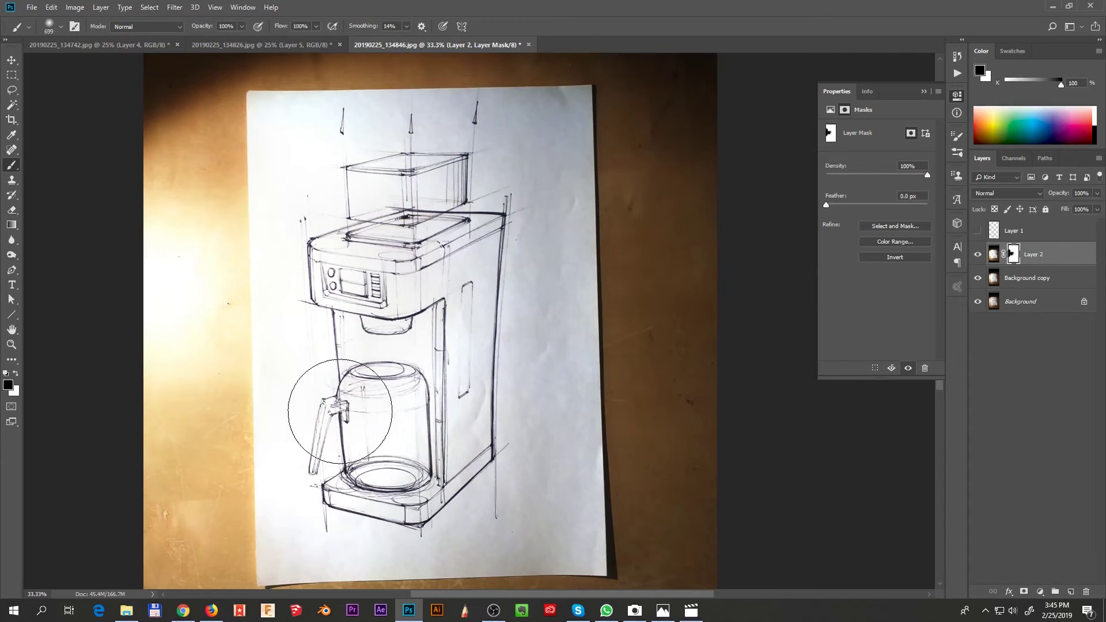
{"action": "left_click", "coordinate": [977, 257]}
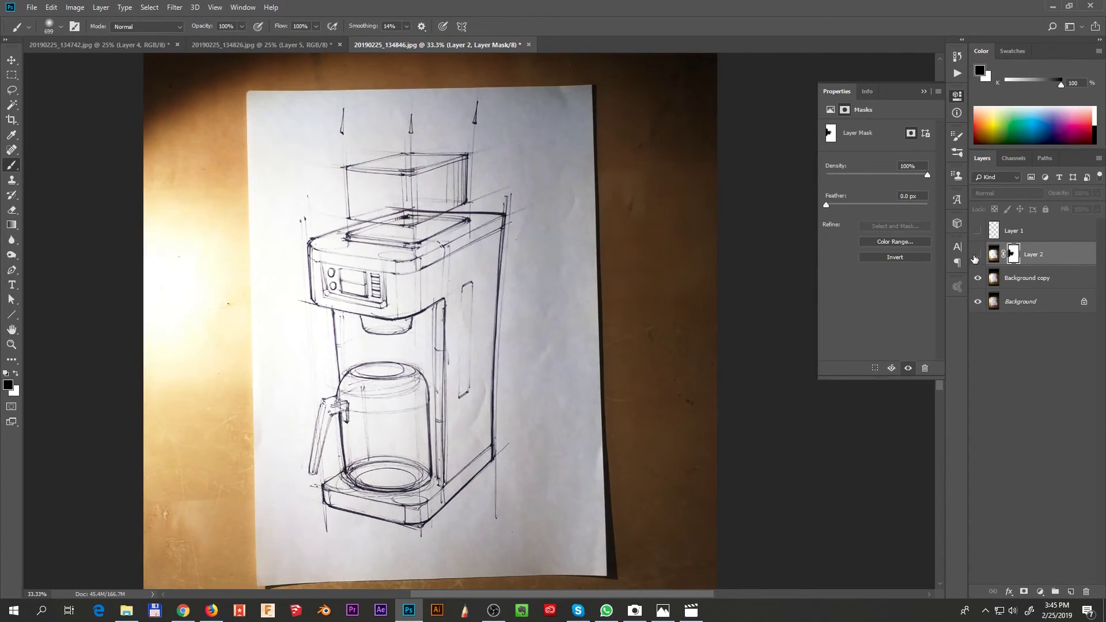
{"action": "left_click", "coordinate": [977, 256]}
{"action": "left_click", "coordinate": [977, 256]}
{"action": "left_click", "coordinate": [977, 257]}
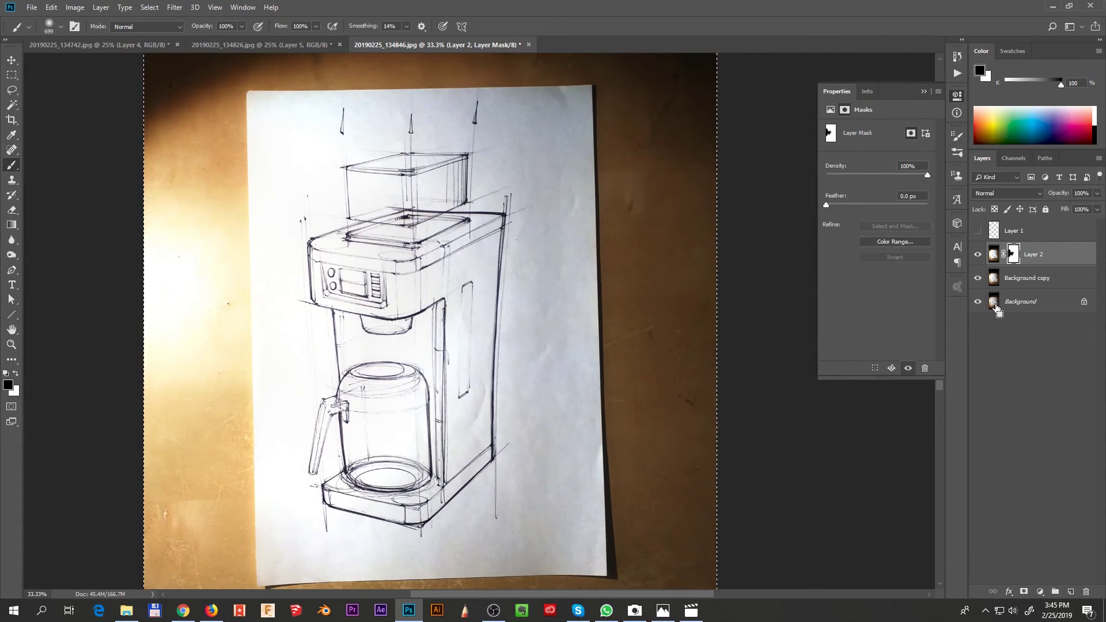
Stamp the visible layers into a new layer and set its white point in Curves by sampling the paper below the coffee maker's base
{"action": "key", "text": "ctrl+shift+alt+e"}
{"action": "left_click_drag", "start_coordinate": [531, 482], "coordinate": [529, 352]}
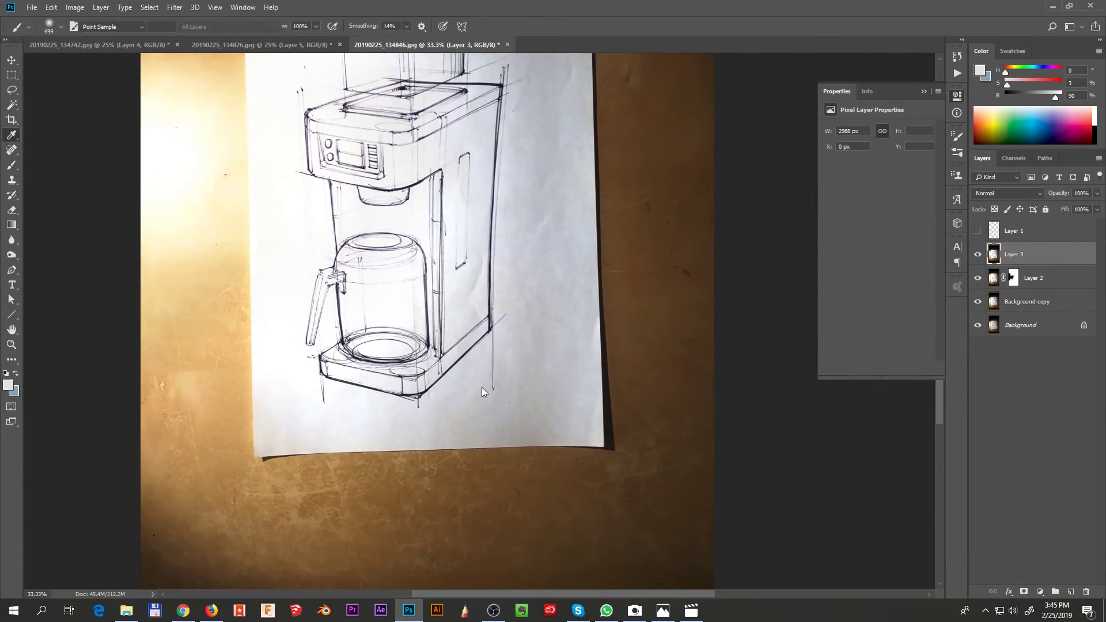
{"action": "key", "text": "ctrl+m"}
{"action": "left_click", "coordinate": [352, 451], "text": "ctrl"}
{"action": "left_click", "coordinate": [346, 453], "text": "ctrl"}
{"action": "left_click", "coordinate": [346, 454], "text": "ctrl"}
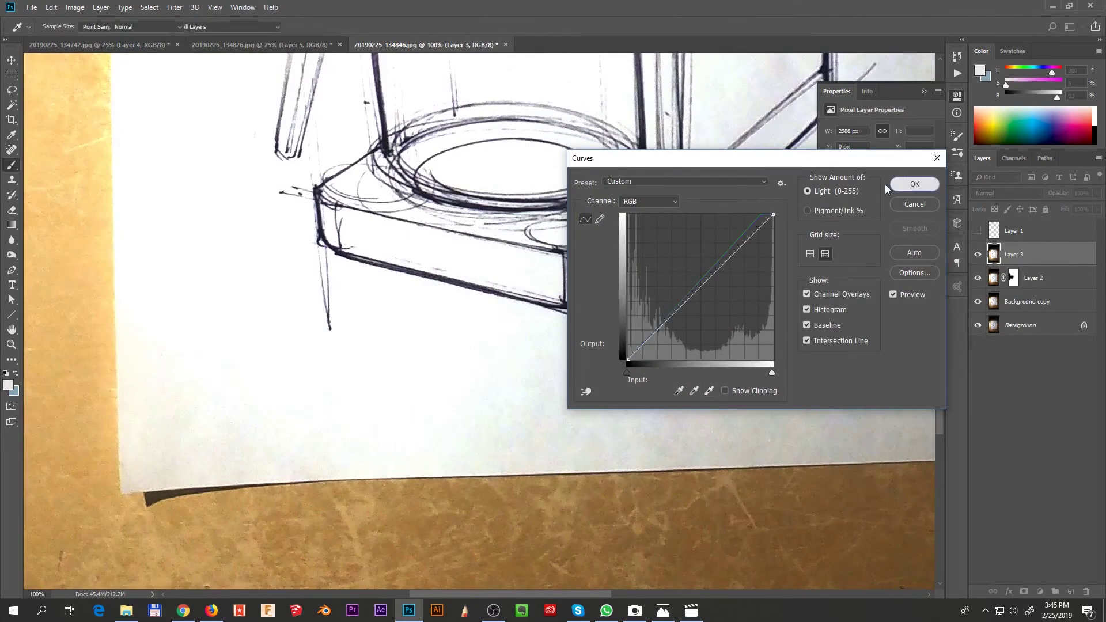
{"action": "left_click", "coordinate": [914, 184]}
Add a layer mask to Layer 3 and paint black over the carafe, the brew head and the bright paper beside them
{"action": "key", "text": "b"}
{"action": "key", "text": "ctrl+minus"}
{"action": "key", "text": "ctrl+minus"}
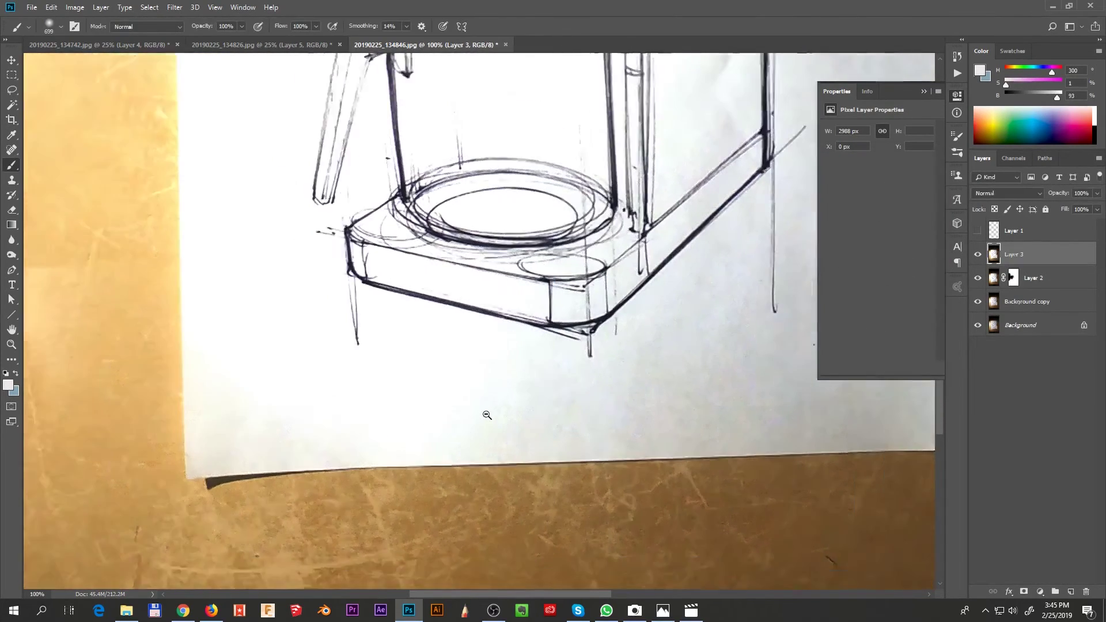
{"action": "key", "text": "ctrl+minus"}
{"action": "left_click", "coordinate": [978, 254]}
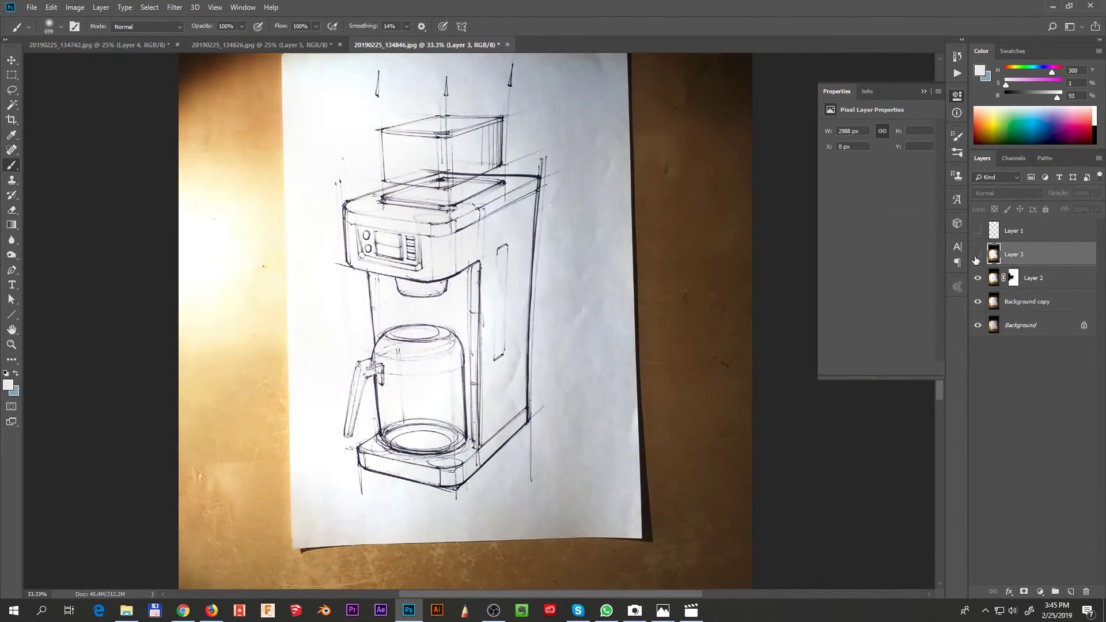
{"action": "left_click", "coordinate": [978, 254]}
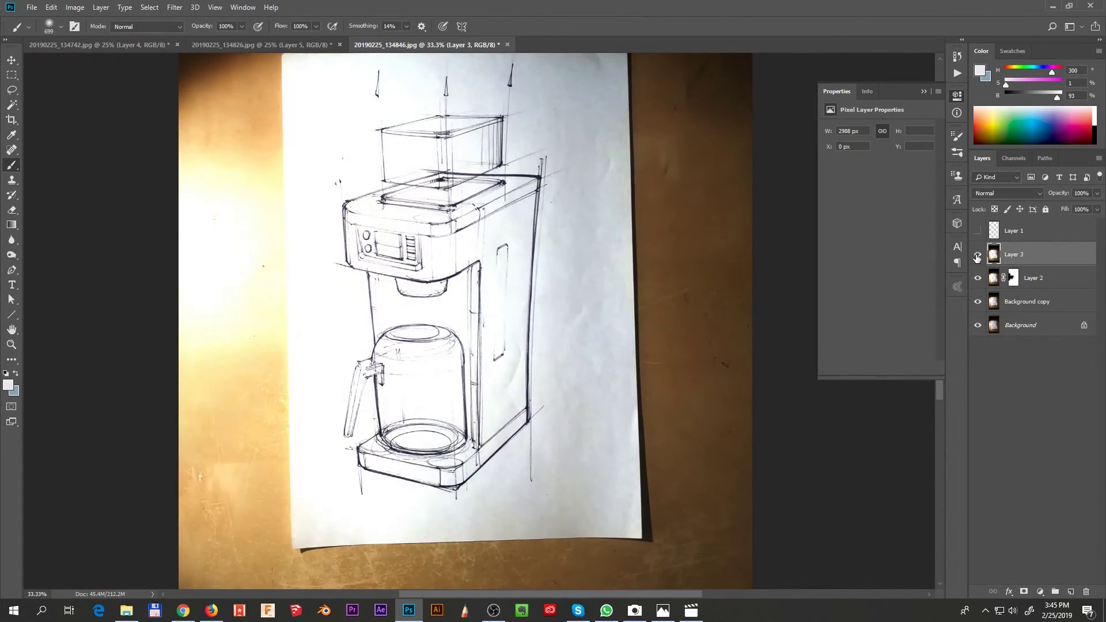
{"action": "left_click", "coordinate": [1025, 590]}
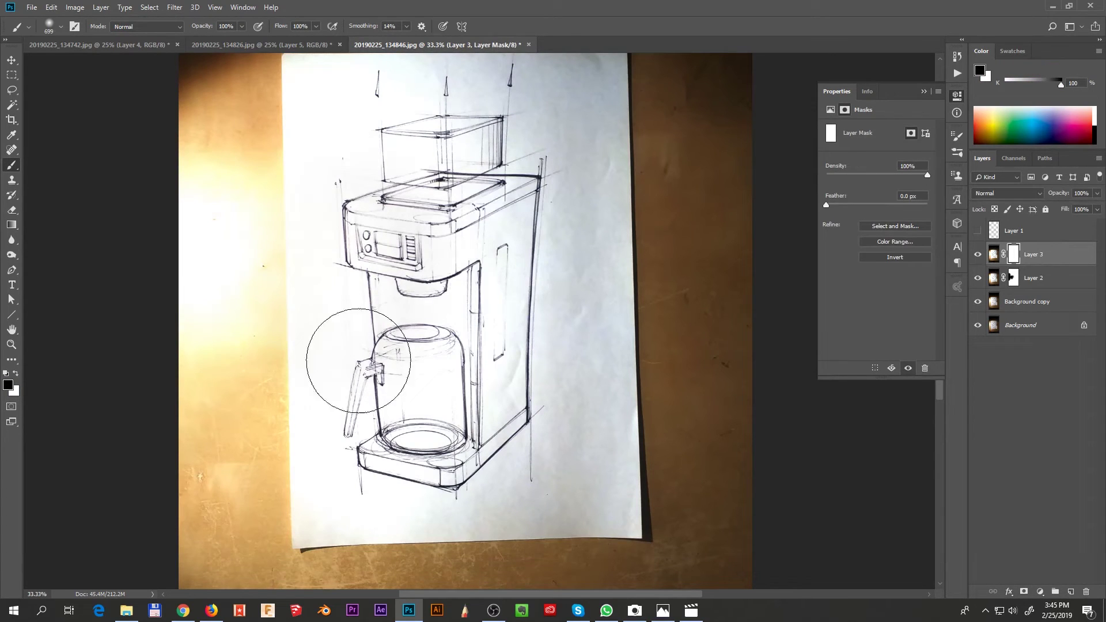
{"action": "mouse_move", "coordinate": [359, 361]}
{"action": "left_mouse_down"}
{"action": "mouse_move", "coordinate": [371, 398]}
{"action": "mouse_move", "coordinate": [461, 271]}
{"action": "mouse_move", "coordinate": [438, 305]}
{"action": "left_mouse_up"}
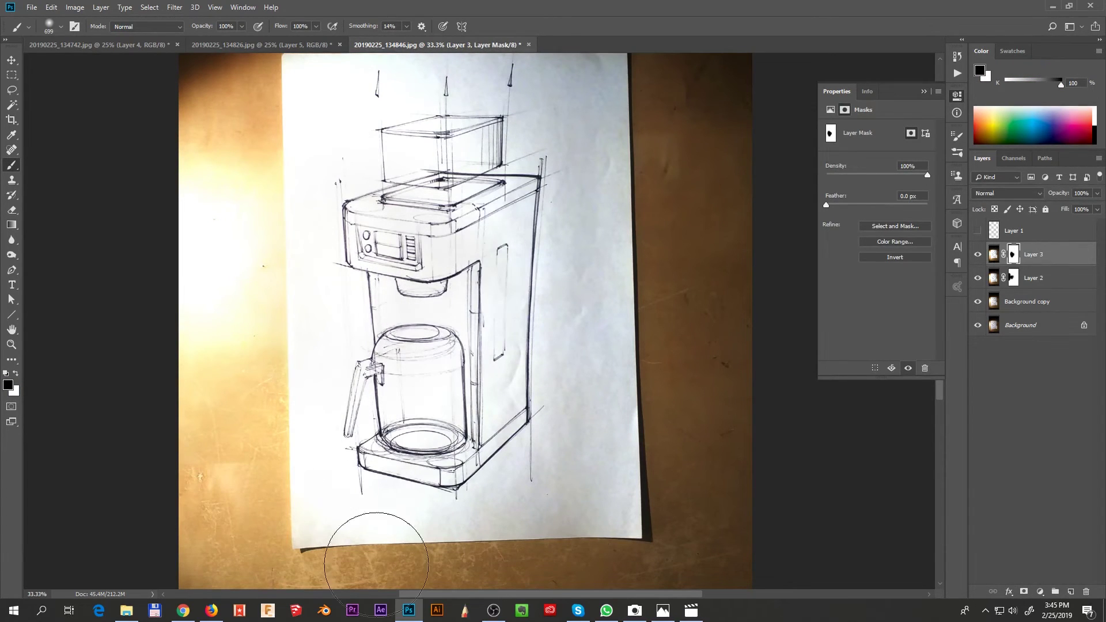
{"action": "mouse_move", "coordinate": [424, 248]}
{"action": "left_mouse_down"}
{"action": "mouse_move", "coordinate": [389, 230]}
{"action": "mouse_move", "coordinate": [391, 183]}
{"action": "mouse_move", "coordinate": [335, 151]}
{"action": "mouse_move", "coordinate": [447, 279]}
{"action": "mouse_move", "coordinate": [309, 259]}
{"action": "mouse_move", "coordinate": [271, 242]}
{"action": "mouse_move", "coordinate": [222, 284]}
{"action": "mouse_move", "coordinate": [221, 478]}
{"action": "mouse_move", "coordinate": [277, 362]}
{"action": "left_mouse_up"}
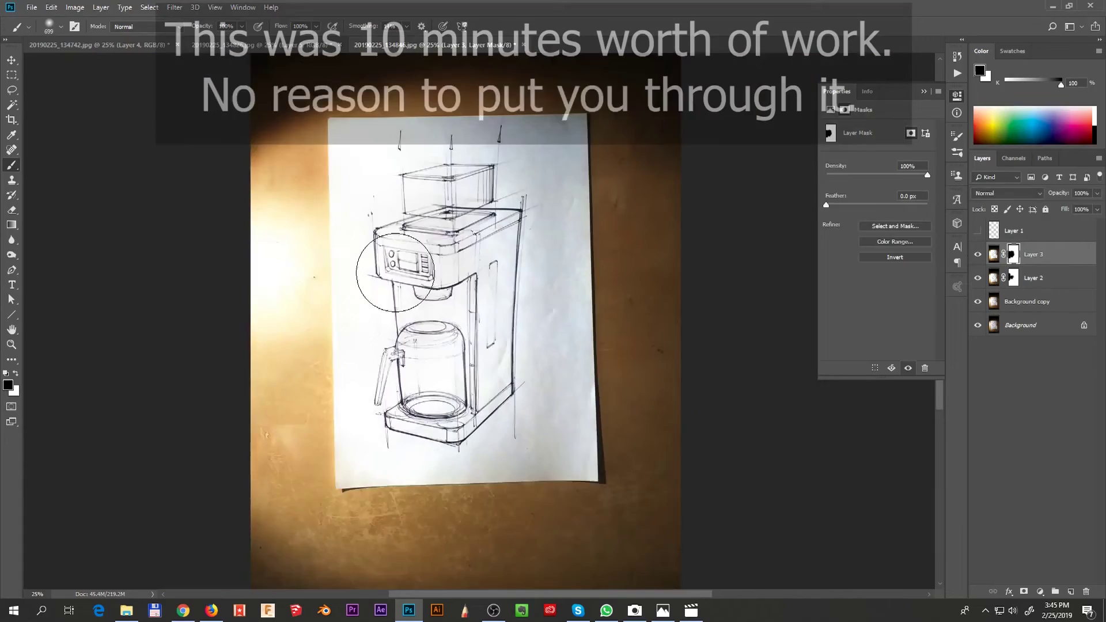
Stamp the visible layers into a new layer and select the darker paper on the sheet's right side
{"action": "scroll", "coordinate": [439, 222], "scroll_direction": "up", "scroll_amount": 1}
{"action": "key", "text": "ctrl+alt+shift+e"}
{"action": "key", "text": "ctrl+m"}
{"action": "key", "text": "Return"}
{"action": "mouse_move", "coordinate": [636, 78]}
{"action": "left_mouse_down"}
{"action": "mouse_move", "coordinate": [648, 478]}
{"action": "mouse_move", "coordinate": [636, 78]}
{"action": "left_mouse_up"}
Try to whiten the selected right side of the paper by sampling a white point in Curves
{"action": "key", "text": "ctrl+m"}
{"action": "left_click", "coordinate": [708, 390]}
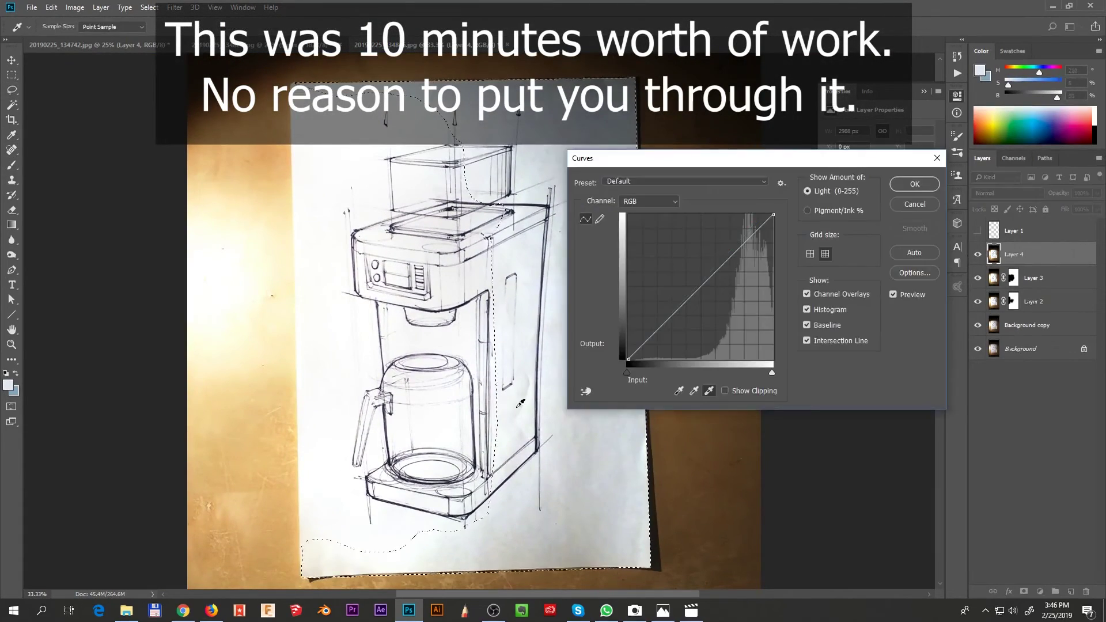
{"action": "left_click", "coordinate": [521, 403]}
{"action": "key", "text": "Return"}
{"action": "key", "text": "ctrl+z"}
{"action": "key", "text": "ctrl+z"}
{"action": "key", "text": "ctrl+m"}
{"action": "left_click", "coordinate": [474, 178]}
{"action": "key", "text": "Return"}
{"action": "key", "text": "b"}
{"action": "left_click", "coordinate": [957, 56]}
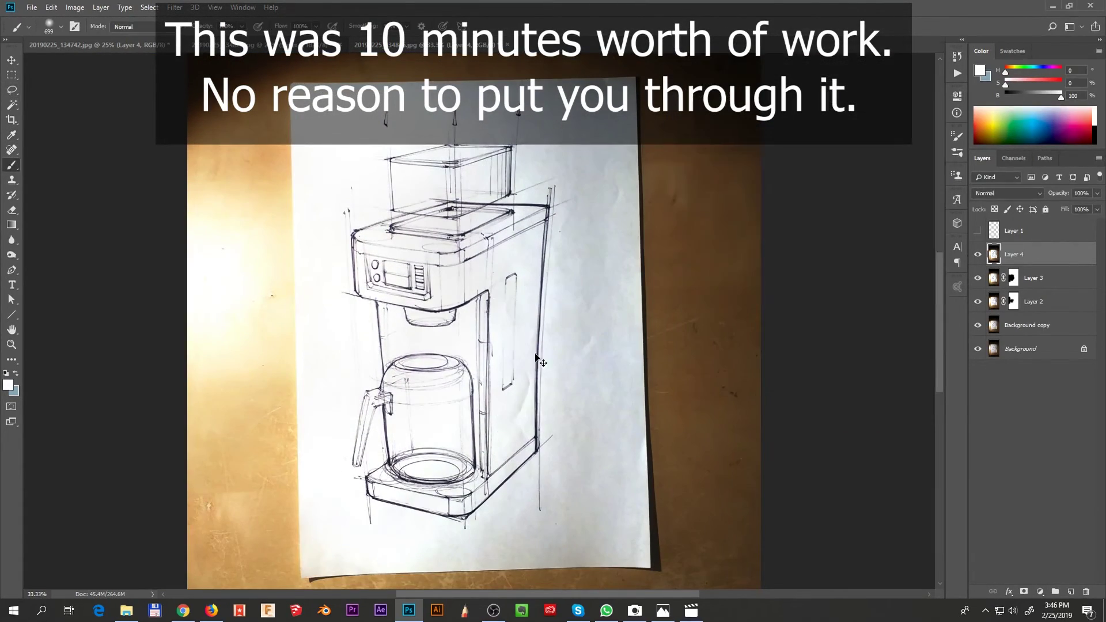
Adjust Layer 4 with Curves and mask the adjustment off around the top of the carafe
{"action": "key", "text": "ctrl+m"}
{"action": "key", "text": "Return"}
{"action": "left_click", "coordinate": [1023, 592]}
{"action": "left_click_drag", "start_coordinate": [383, 378], "coordinate": [426, 383]}
Stamp the visible layers into another new layer and set its white point in Curves by sampling the paper right of the coffee maker
{"action": "key", "text": "ctrl+alt+shift+e"}
{"action": "key", "text": "ctrl+m"}
{"action": "key", "text": "Return"}
{"action": "mouse_move", "coordinate": [517, 288]}
{"action": "left_mouse_down"}
{"action": "mouse_move", "coordinate": [445, 462]}
{"action": "mouse_move", "coordinate": [461, 295]}
{"action": "left_mouse_up"}
{"action": "left_click", "coordinate": [74, 7]}
{"action": "left_click", "coordinate": [212, 61]}
{"action": "left_click", "coordinate": [706, 390]}
{"action": "left_click", "coordinate": [494, 403]}
{"action": "mouse_move", "coordinate": [512, 387]}
{"action": "left_mouse_down"}
{"action": "mouse_move", "coordinate": [494, 454]}
{"action": "mouse_move", "coordinate": [513, 388]}
{"action": "left_mouse_up"}
{"action": "key", "text": "Return"}
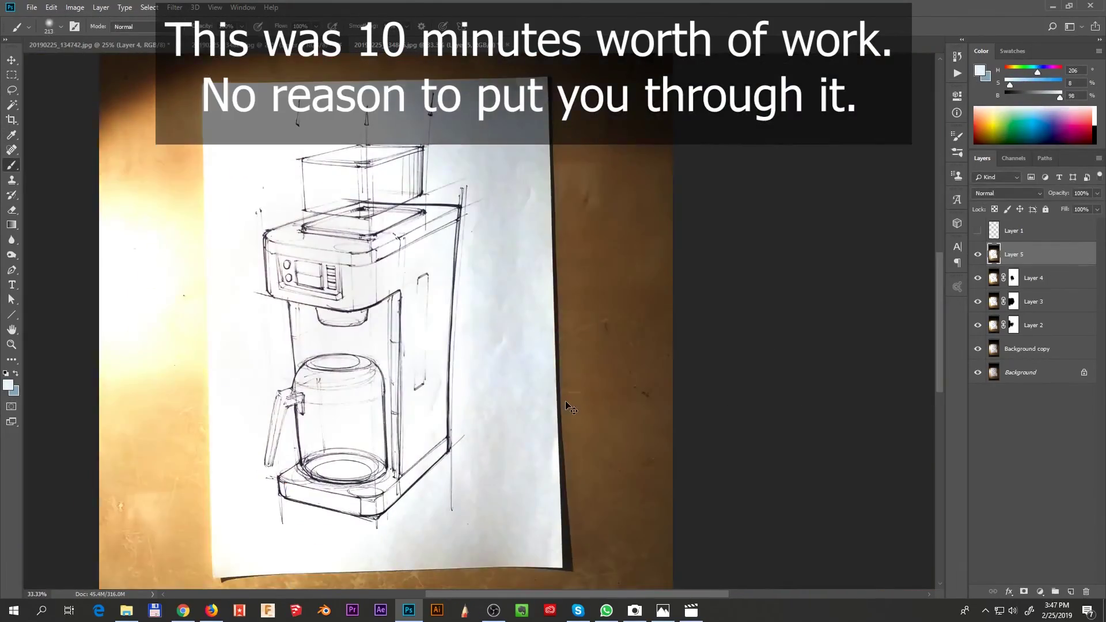
Try desaturating the stamped Layer 5 and undo the change
{"action": "key", "text": "ctrl+shift+u"}
{"action": "key", "text": "ctrl+plus"}
{"action": "key", "text": "ctrl+z"}
{"action": "key", "text": "ctrl+minus"}
{"action": "key", "text": "ctrl+plus"}
{"action": "key", "text": "ctrl+minus"}
Adjust Layer 5 with Curves and mask the adjustment off over the front of the coffee maker
{"action": "key", "text": "ctrl+m"}
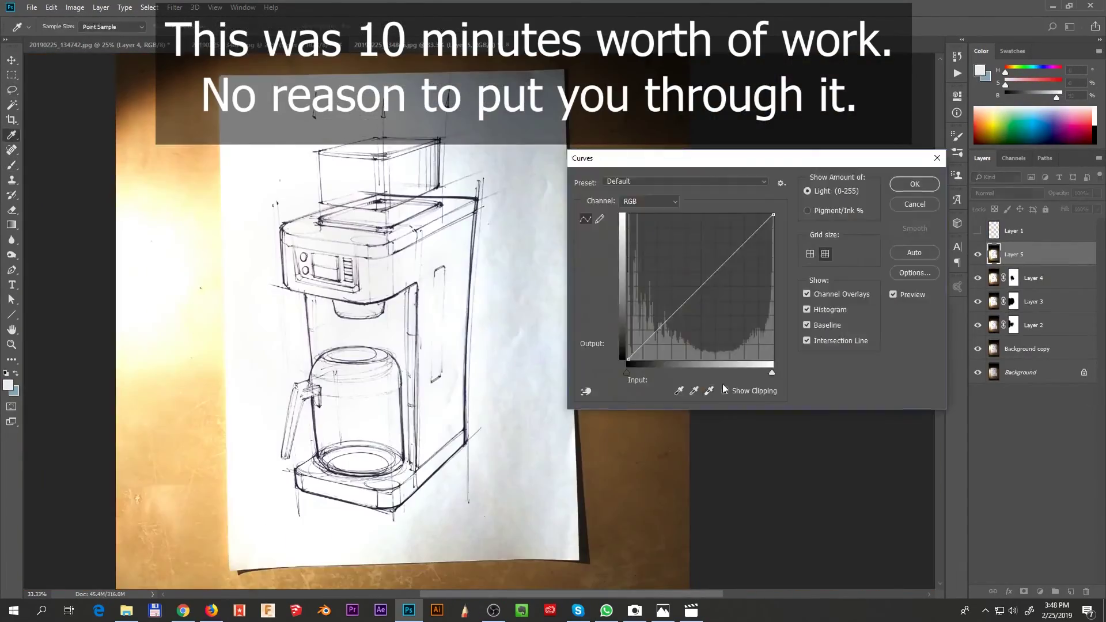
{"action": "key", "text": "Return"}
{"action": "left_click", "coordinate": [1024, 591]}
{"action": "mouse_move", "coordinate": [363, 288]}
{"action": "left_mouse_down"}
{"action": "mouse_move", "coordinate": [336, 216]}
{"action": "mouse_move", "coordinate": [263, 255]}
{"action": "left_mouse_up"}
Stamp the visible layers into Layer 6, whiten it with Curves and mask it off over the carafe and body
{"action": "key", "text": "ctrl+alt+shift+e"}
{"action": "key", "text": "ctrl+m"}
{"action": "key", "text": "Return"}
{"action": "left_click", "coordinate": [1024, 591]}
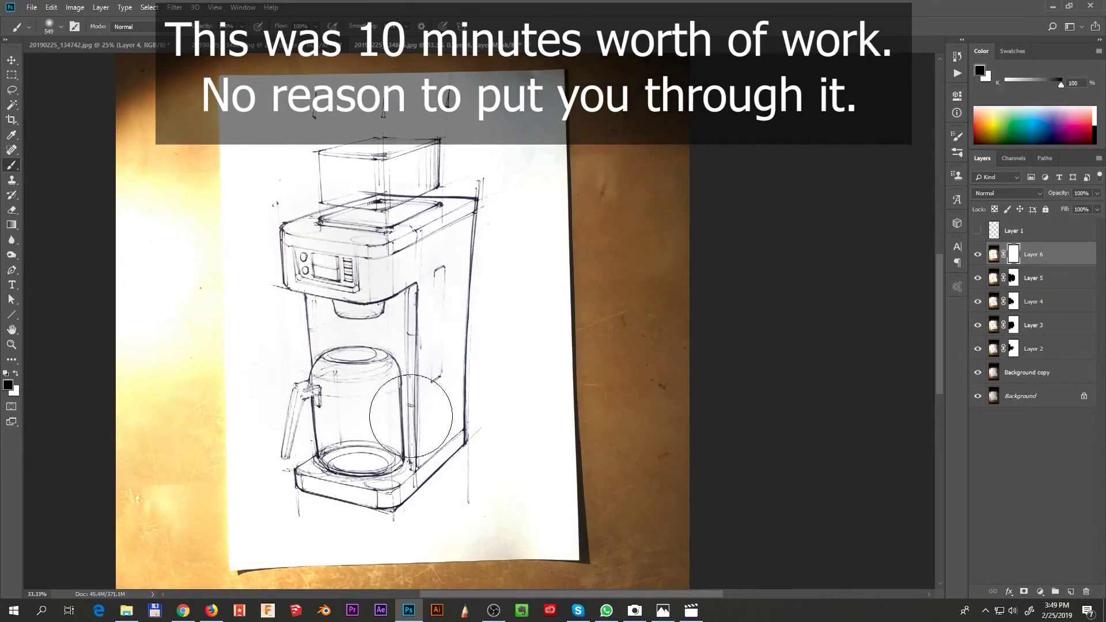
{"action": "left_click_drag", "start_coordinate": [410, 416], "coordinate": [434, 327]}
Show Layer 1 and paint the selected uneven areas of paper around the coffee maker white on it
{"action": "left_click", "coordinate": [994, 231]}
{"action": "left_click", "coordinate": [977, 231]}
{"action": "key", "text": "l"}
{"action": "mouse_move", "coordinate": [388, 172]}
{"action": "left_mouse_down"}
{"action": "mouse_move", "coordinate": [573, 485]}
{"action": "mouse_move", "coordinate": [454, 176]}
{"action": "left_mouse_up"}
{"action": "left_click_drag", "start_coordinate": [484, 288], "coordinate": [519, 253]}
{"action": "key", "text": "b"}
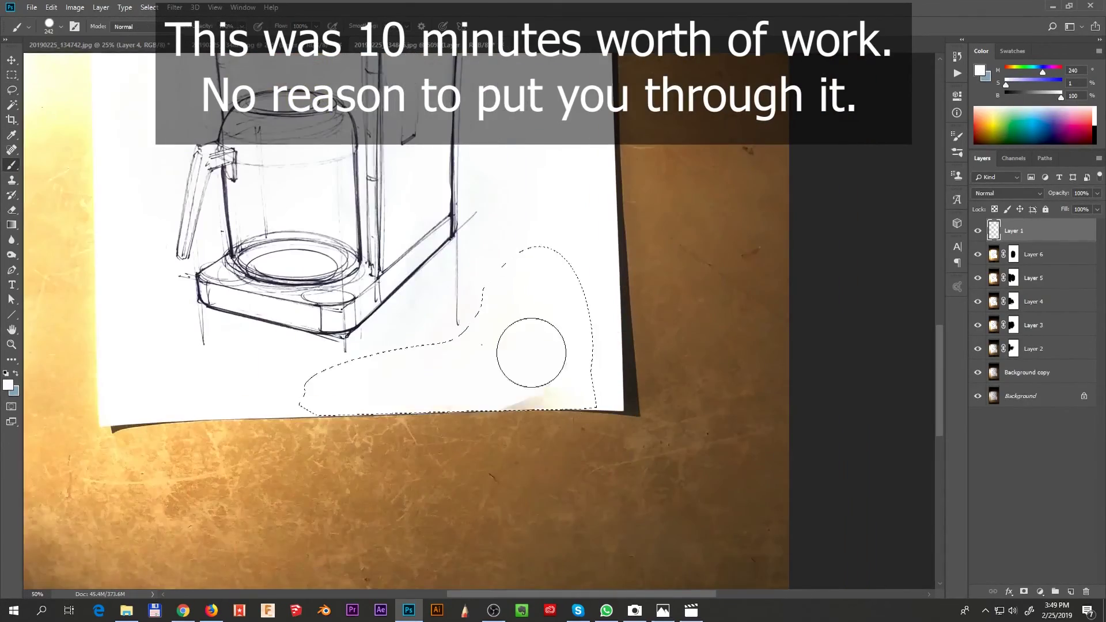
{"action": "key", "text": "ctrl+d"}
Stamp the visible layers into new layers above Layer 1, adjust with Curves and give Layer 9 a layer mask
{"action": "key", "text": "ctrl+minus"}
{"action": "key", "text": "ctrl+alt+shift+e"}
{"action": "left_click", "coordinate": [1007, 193]}
{"action": "left_click", "coordinate": [985, 233]}
{"action": "key", "text": "ctrl+alt+shift+e"}
{"action": "key", "text": "ctrl+plus"}
{"action": "key", "text": "ctrl+plus"}
{"action": "key", "text": "ctrl+m"}
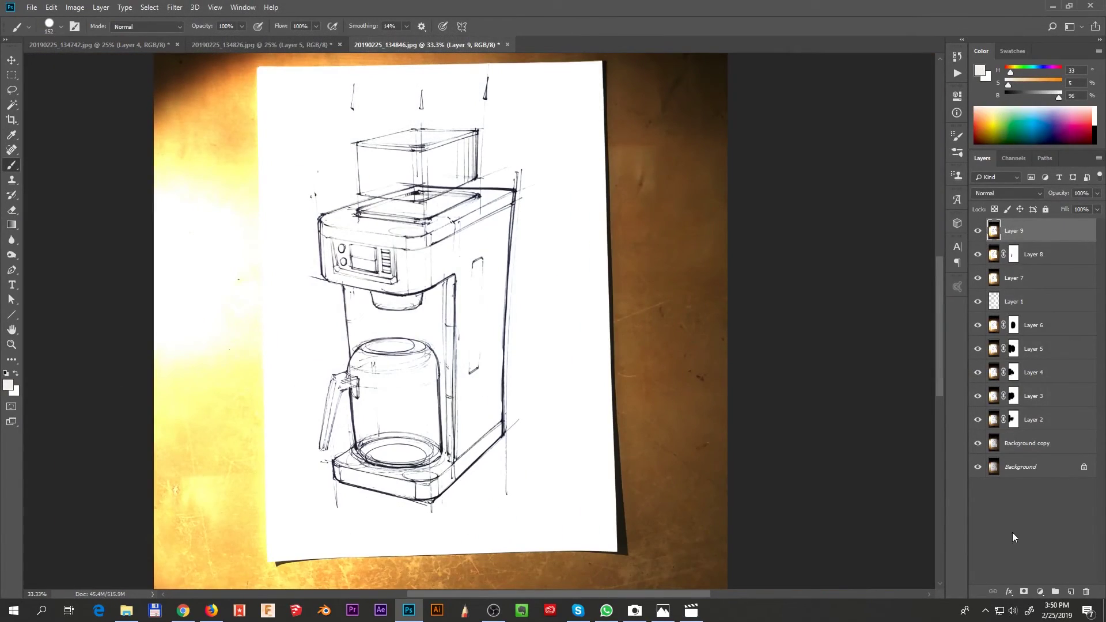
{"action": "left_click", "coordinate": [1024, 592]}
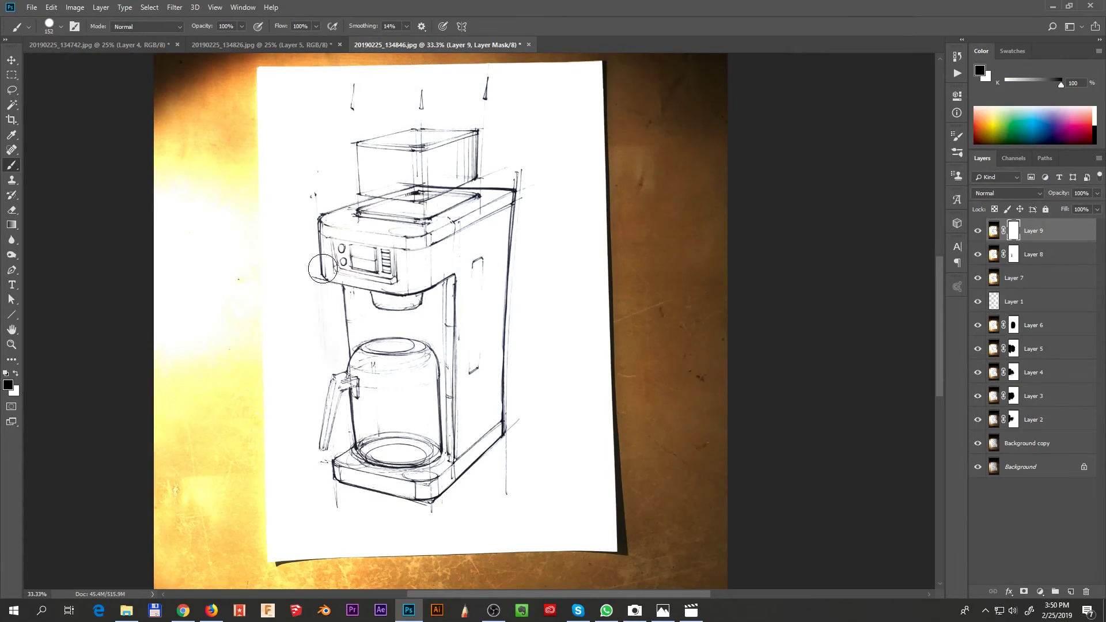
Group Layer 9 down through Background copy, duplicate the group and merge the duplicate into a single layer
{"action": "left_click", "coordinate": [1025, 442], "text": "shift"}
{"action": "key", "text": "ctrl+g"}
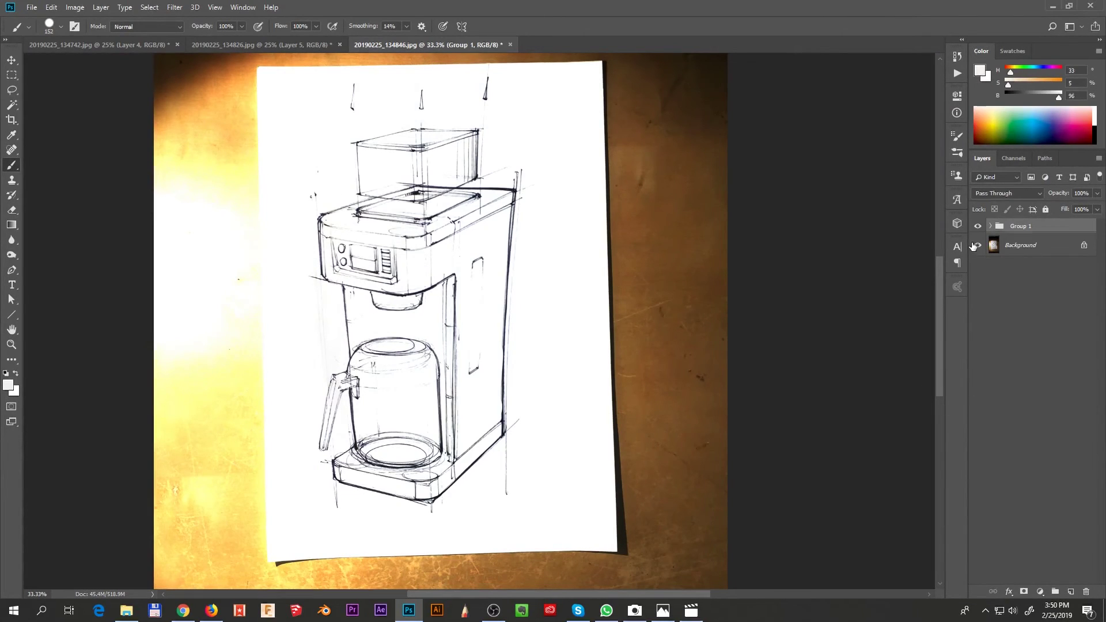
{"action": "left_click_drag", "start_coordinate": [1055, 226], "coordinate": [1070, 590]}
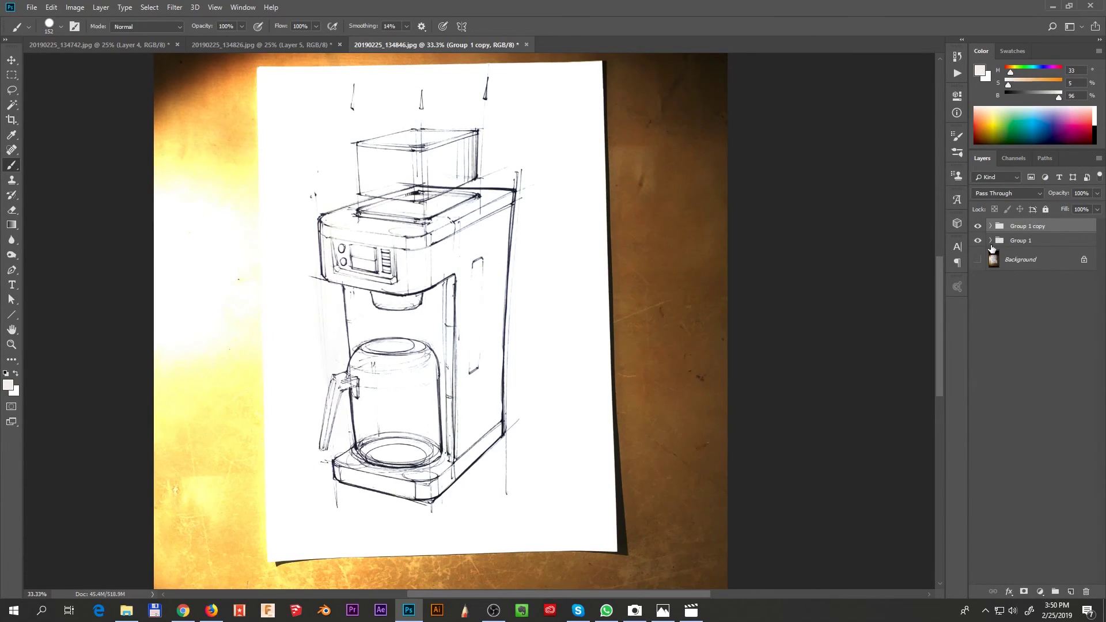
{"action": "key", "text": "ctrl+e"}
Duplicate the merged layer and set the duplicate to Multiply at 36% opacity
{"action": "left_click_drag", "start_coordinate": [1038, 232], "coordinate": [1070, 591]}
{"action": "left_click", "coordinate": [1034, 195]}
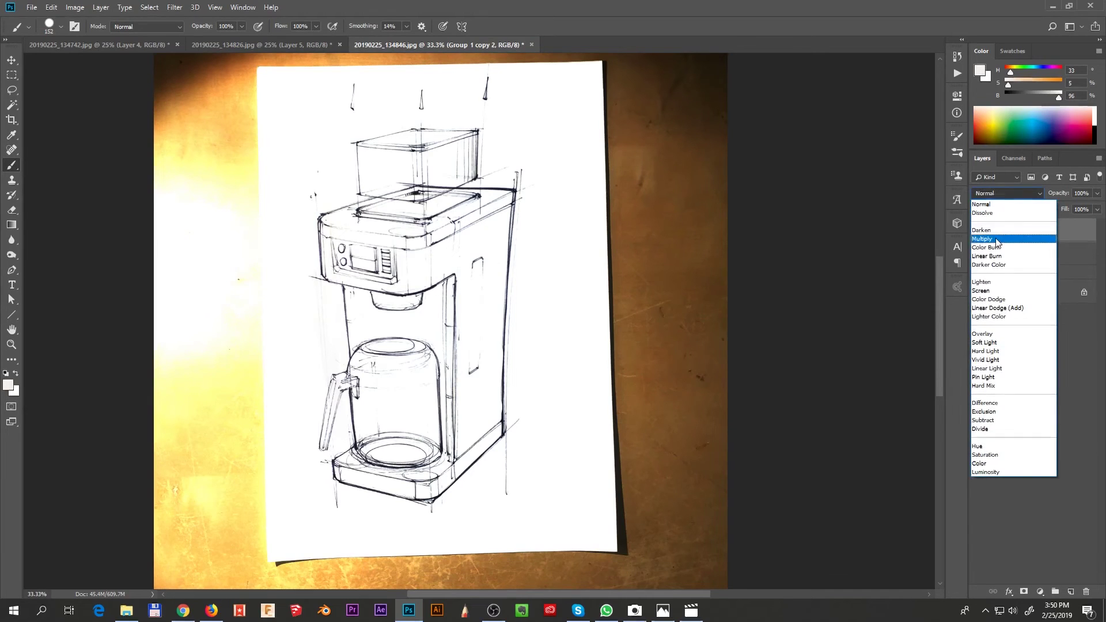
{"action": "left_click", "coordinate": [998, 240]}
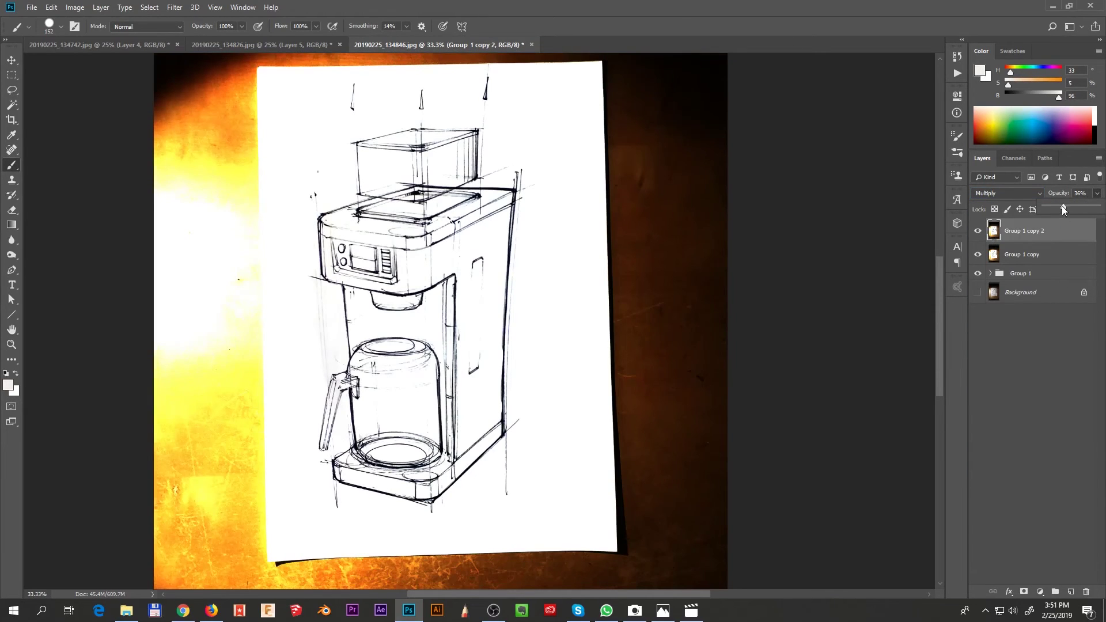
{"action": "mouse_move", "coordinate": [1063, 206]}
{"action": "left_mouse_down"}
{"action": "mouse_move", "coordinate": [1054, 205]}
{"action": "mouse_move", "coordinate": [1062, 204]}
{"action": "left_mouse_up"}
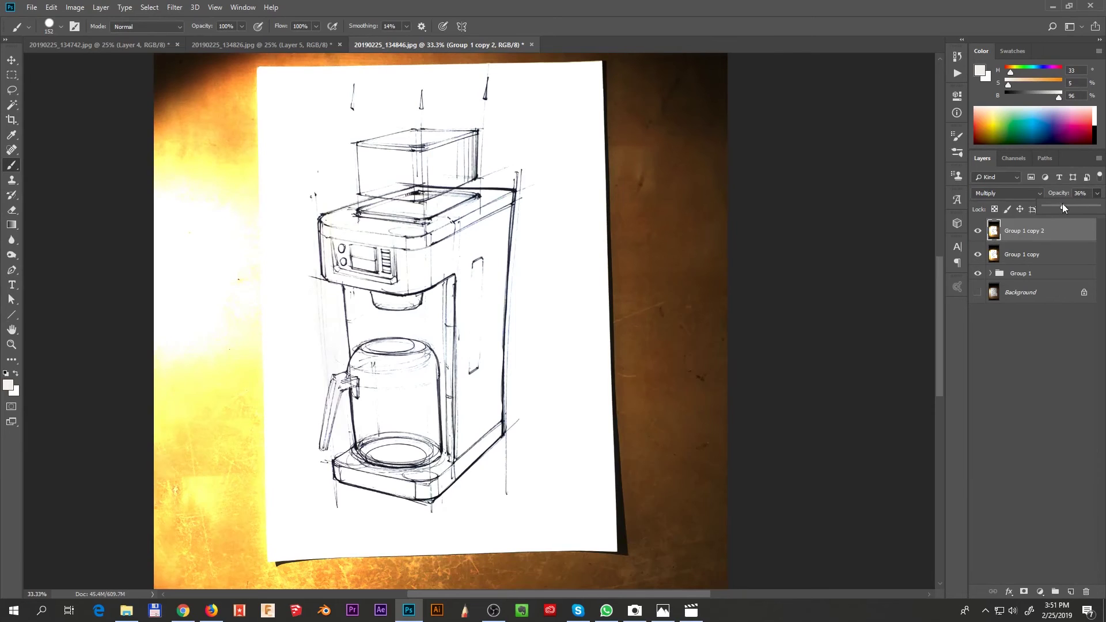
Remove the Multiply copy's darkening from the table around the paper by masking and painting it white
{"action": "key", "text": "ctrl+minus"}
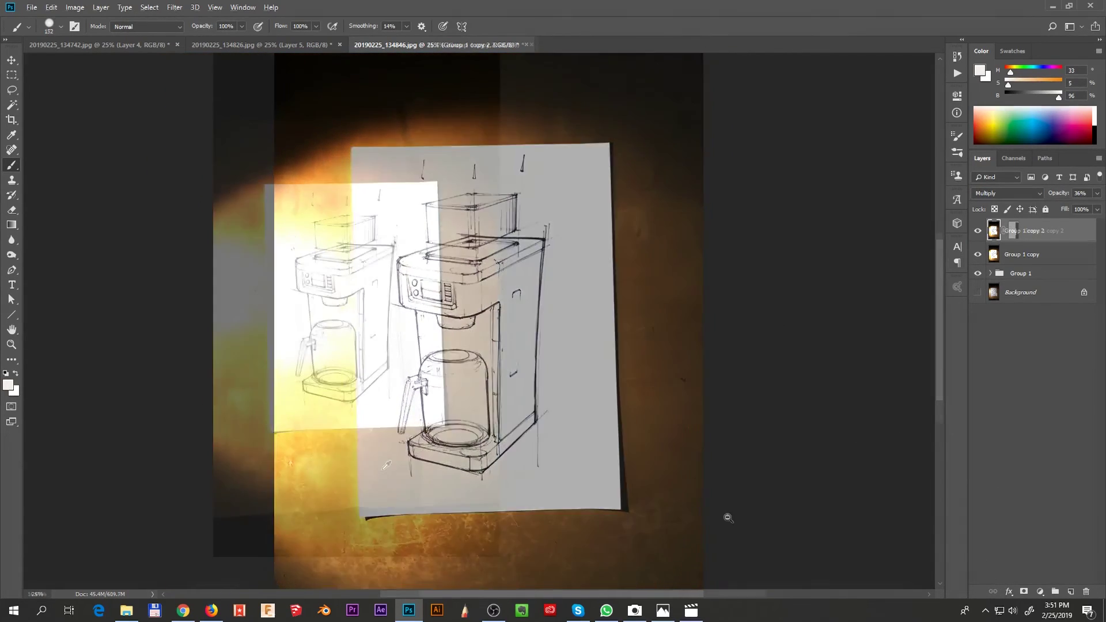
{"action": "mouse_move", "coordinate": [370, 469]}
{"action": "left_mouse_down"}
{"action": "mouse_move", "coordinate": [413, 482]}
{"action": "mouse_move", "coordinate": [379, 468]}
{"action": "left_mouse_up"}
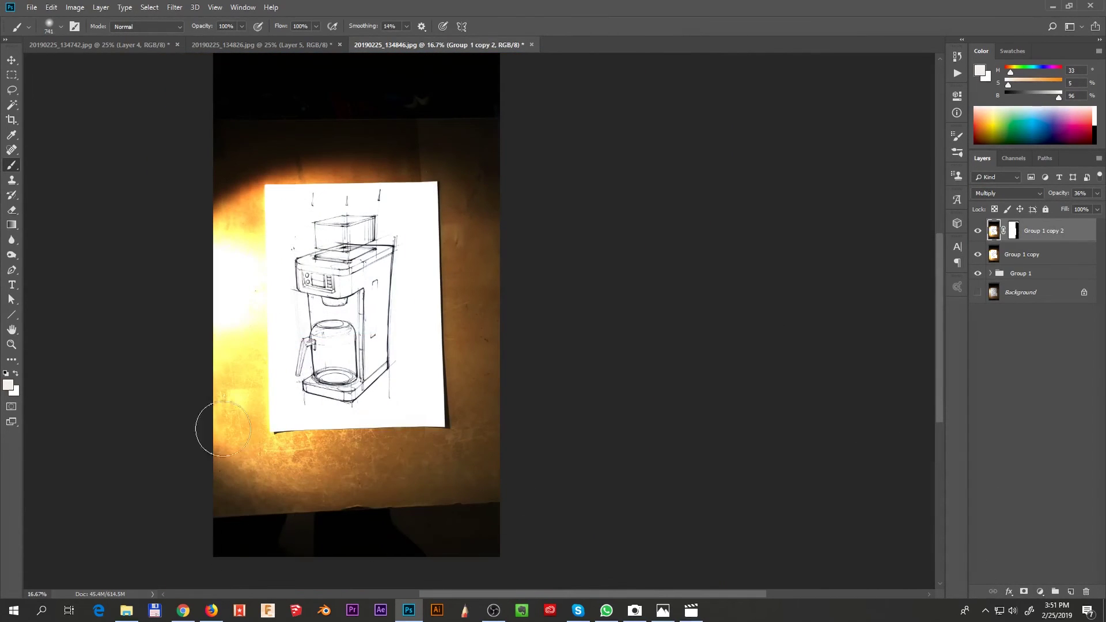
{"action": "left_click", "coordinate": [405, 270], "text": "ctrl"}
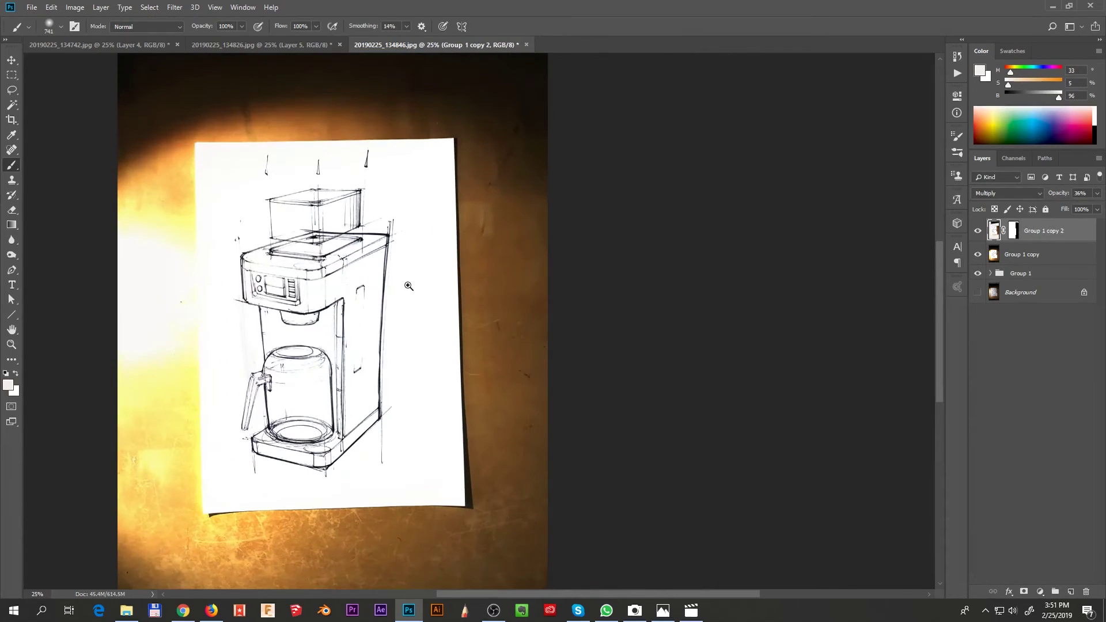
Examine the shaded sketches in 20190225_134826.jpg and 20190225_134742.jpg against the cleaned linework in 20190225_134846.jpg
{"action": "left_click", "coordinate": [295, 48]}
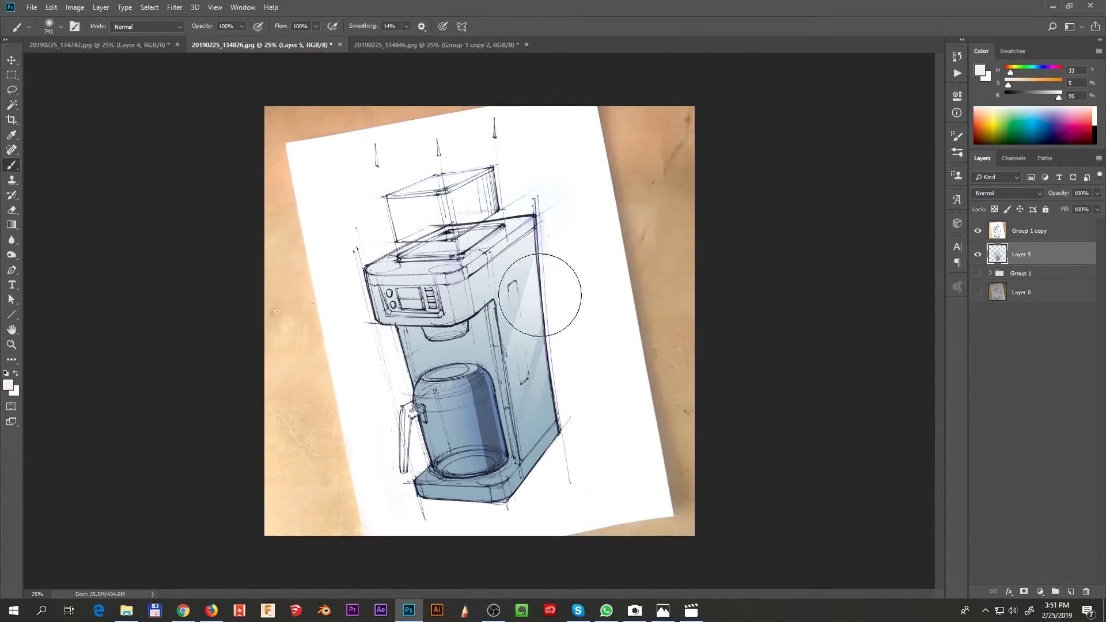
{"action": "left_click", "coordinate": [118, 46]}
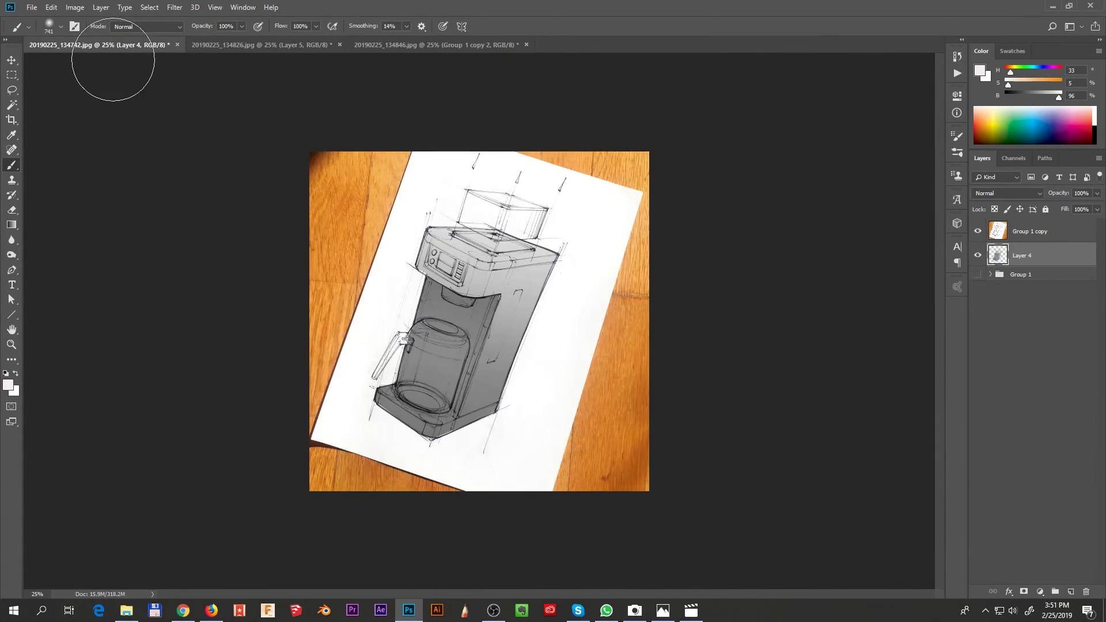
{"action": "left_click", "coordinate": [570, 380], "text": "ctrl"}
{"action": "left_click", "coordinate": [571, 380], "text": "ctrl"}
{"action": "left_click_drag", "start_coordinate": [578, 407], "coordinate": [537, 378]}
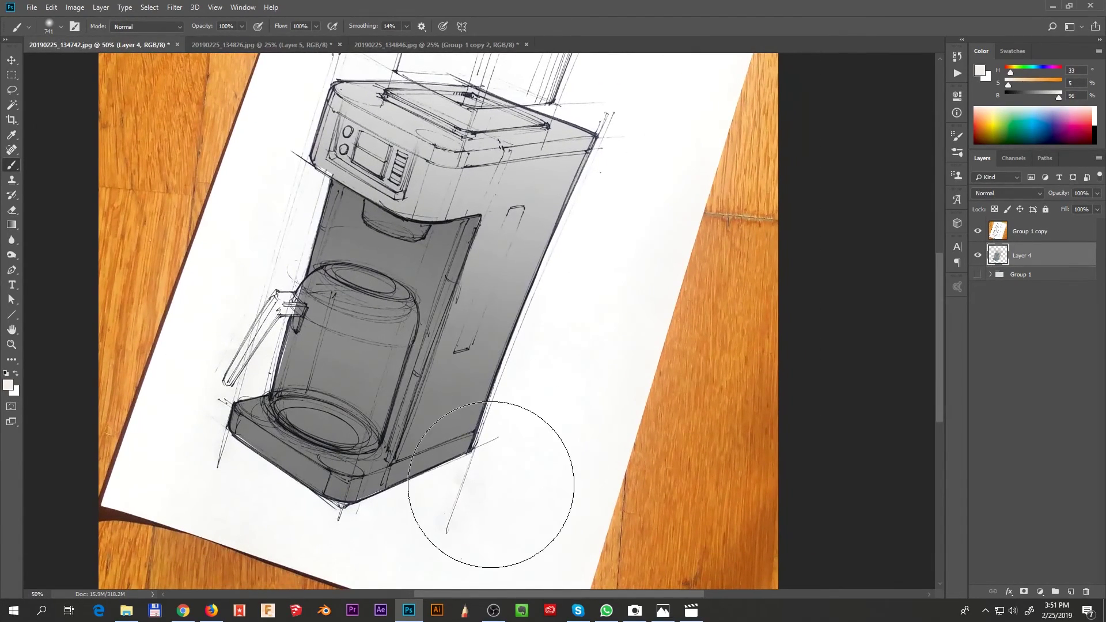
{"action": "left_click_drag", "start_coordinate": [648, 328], "coordinate": [638, 388]}
{"action": "left_click", "coordinate": [600, 418], "text": "alt"}
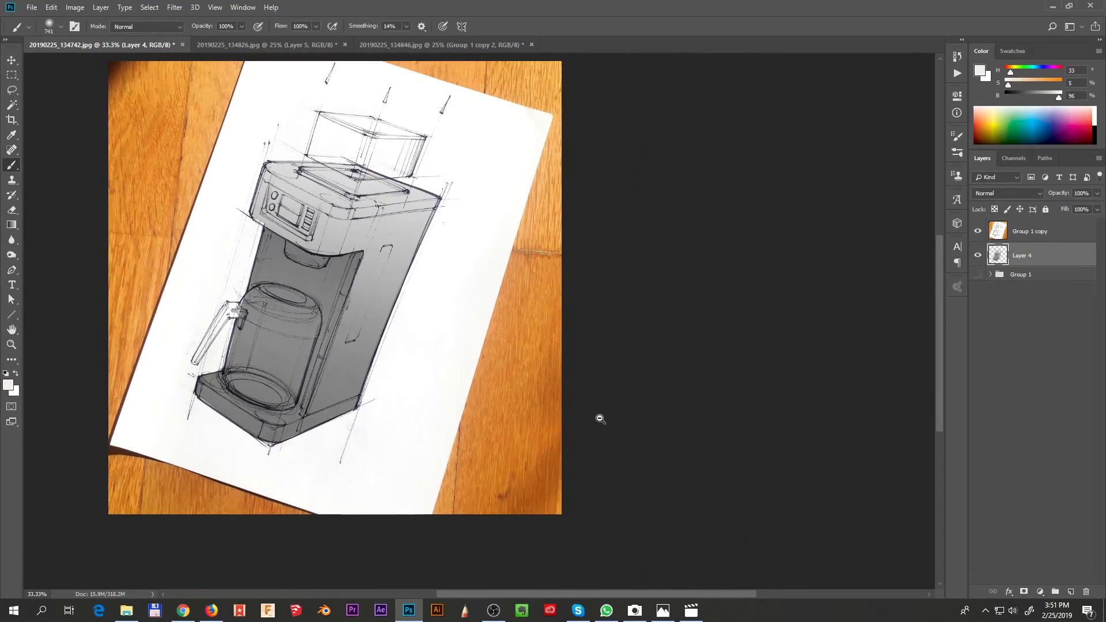
{"action": "left_click", "coordinate": [448, 46]}
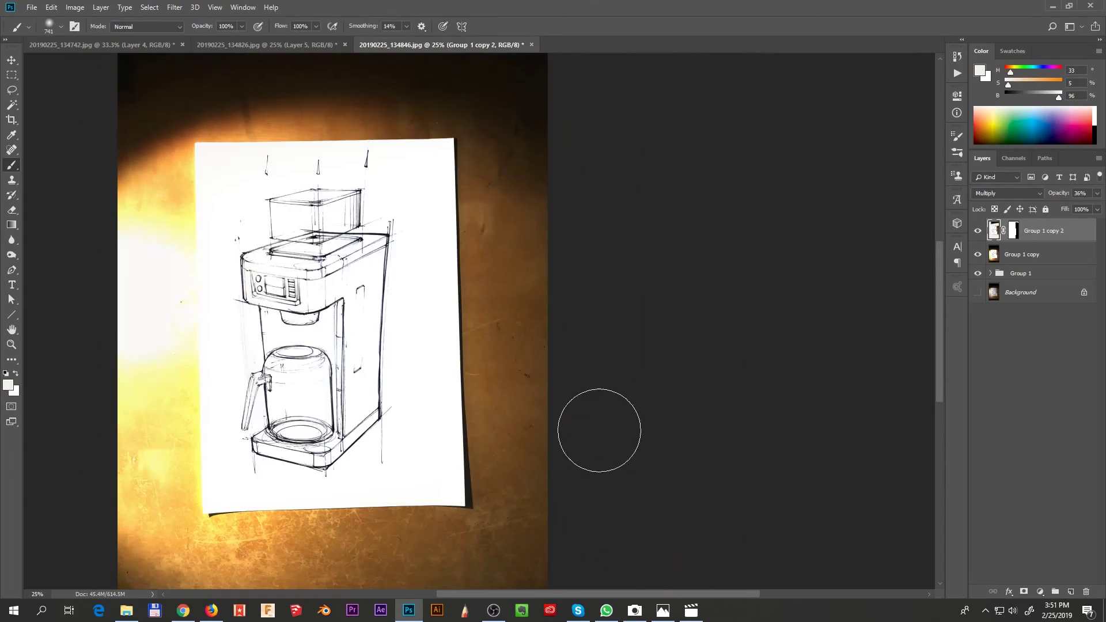
Switch to 20190225_134742.jpg and sample the grey of the machine's side for a gradient on Layer 4
{"action": "key", "text": "ctrl+Tab"}
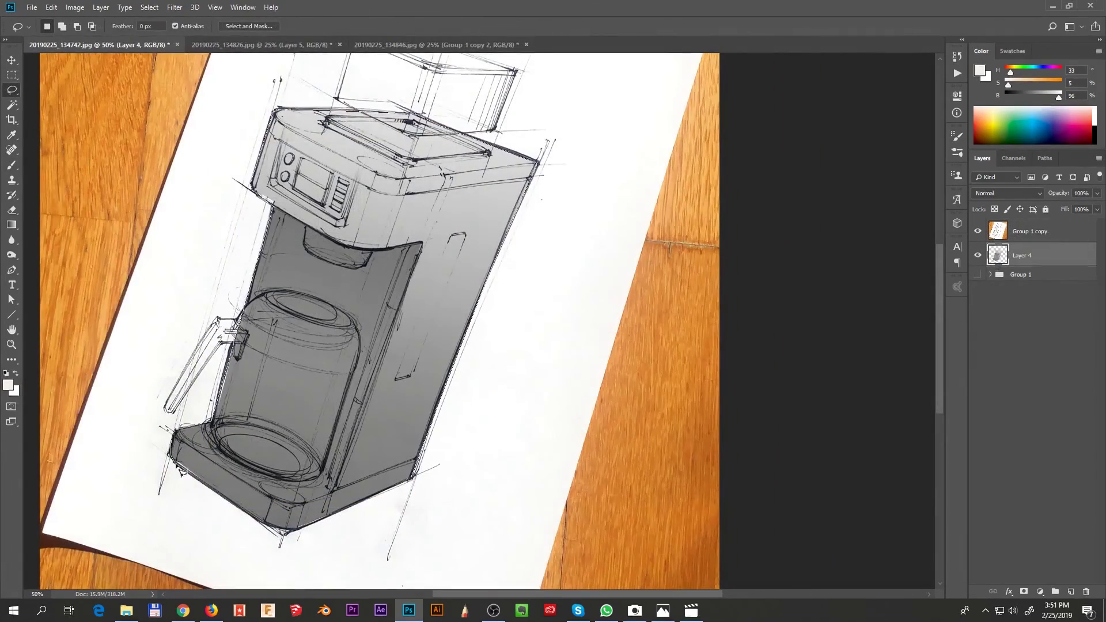
{"action": "key", "text": "g"}
{"action": "left_click_drag", "start_coordinate": [325, 531], "coordinate": [325, 531]}
{"action": "left_click", "coordinate": [444, 397], "text": "alt"}
Try a long gradient across the coffee maker's body on Layer 4 and undo it
{"action": "key", "text": "l"}
{"action": "key", "text": "g"}
{"action": "mouse_move", "coordinate": [561, 124]}
{"action": "left_mouse_down"}
{"action": "mouse_move", "coordinate": [138, 357]}
{"action": "mouse_move", "coordinate": [541, 166]}
{"action": "mouse_move", "coordinate": [138, 357]}
{"action": "left_mouse_up"}
{"action": "key", "text": "ctrl+alt+z"}
{"action": "key", "text": "ctrl+alt+z"}
Darken the lower part of the machine with a gradient rising from the base on Layer 4
{"action": "key", "text": "l"}
{"action": "key", "text": "g"}
{"action": "left_click_drag", "start_coordinate": [352, 521], "coordinate": [500, 333]}
Select diagonal reflection shapes on the machine's side panel and lighten them with a white gradient
{"action": "key", "text": "l"}
{"action": "left_click_drag", "start_coordinate": [366, 460], "coordinate": [524, 192]}
{"action": "key", "text": "g"}
{"action": "key", "text": "x"}
{"action": "left_click_drag", "start_coordinate": [521, 242], "coordinate": [368, 404]}
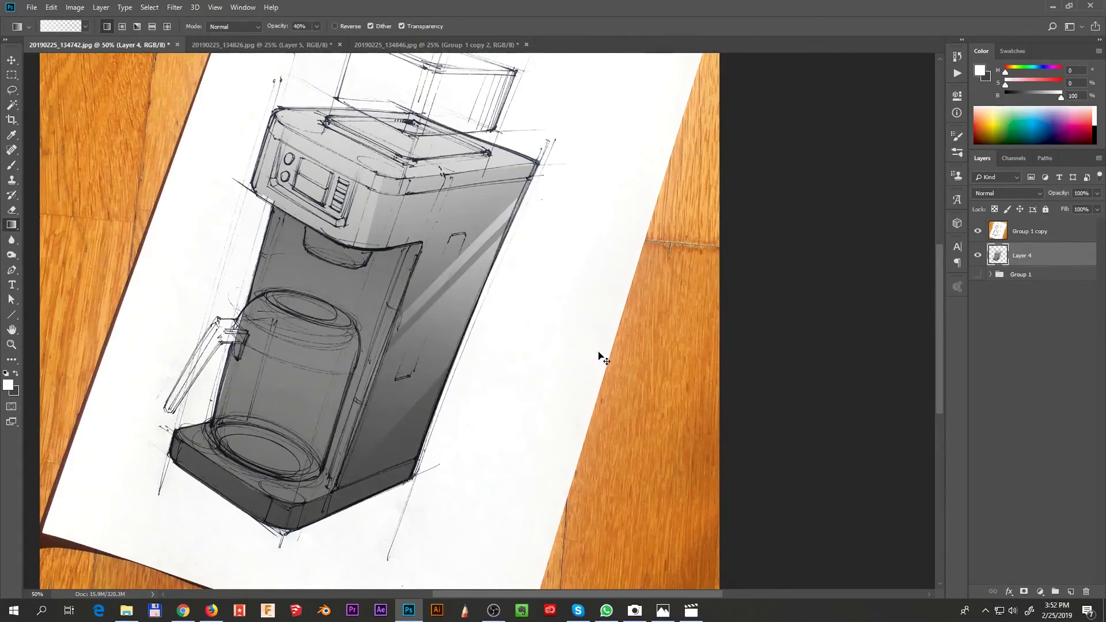
Select the recess behind the carafe and darken it from above with a dark gradient
{"action": "left_click_drag", "start_coordinate": [296, 223], "coordinate": [492, 276]}
{"action": "key", "text": "g"}
{"action": "key", "text": "x"}
{"action": "left_click_drag", "start_coordinate": [397, 242], "coordinate": [369, 392]}
Select the machine's top face and shade it with a dark grey gradient at 40% opacity
{"action": "left_click_drag", "start_coordinate": [534, 408], "coordinate": [526, 547]}
{"action": "key", "text": "l"}
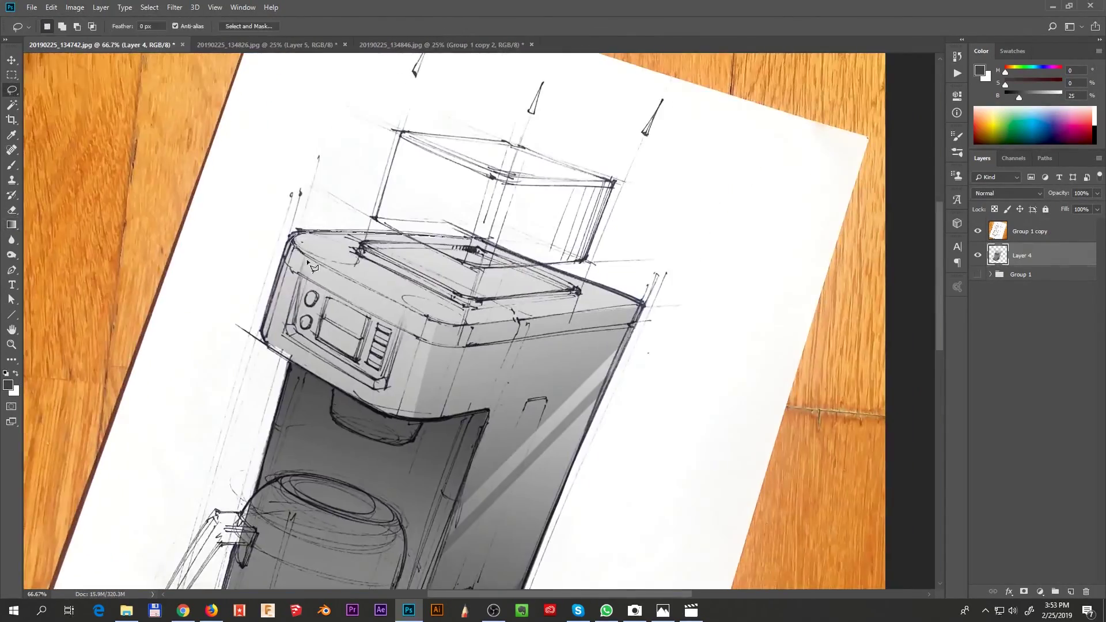
{"action": "left_click_drag", "start_coordinate": [639, 305], "coordinate": [643, 304]}
{"action": "key", "text": "g"}
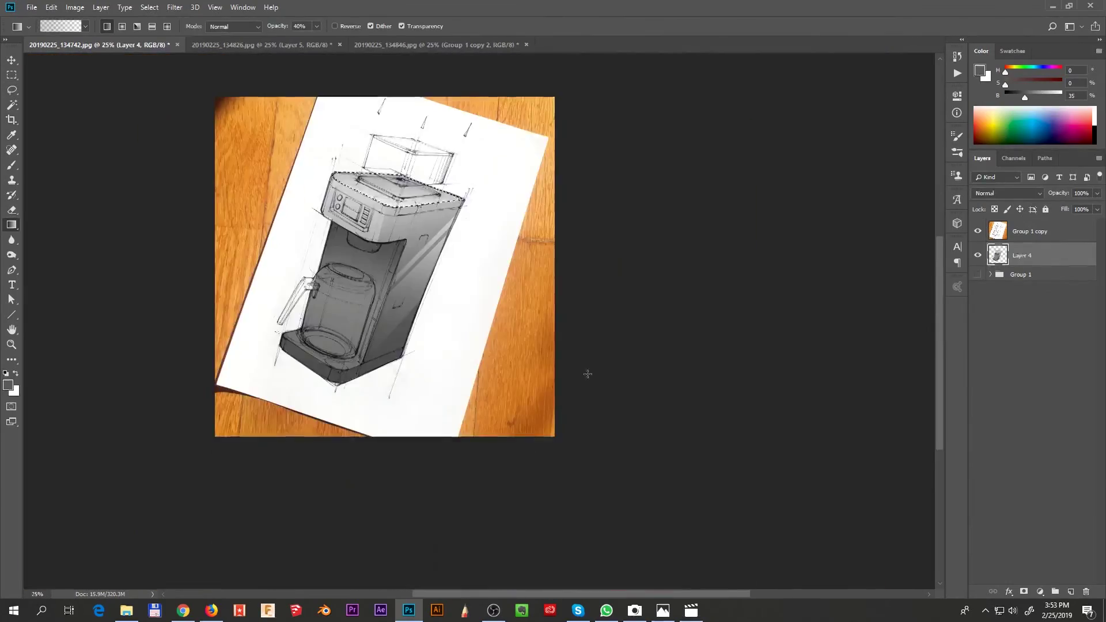
Create a new layer above Layer 4, outline the carafe and its handle, and fill the outline with dark grey
{"action": "left_click", "coordinate": [1065, 590]}
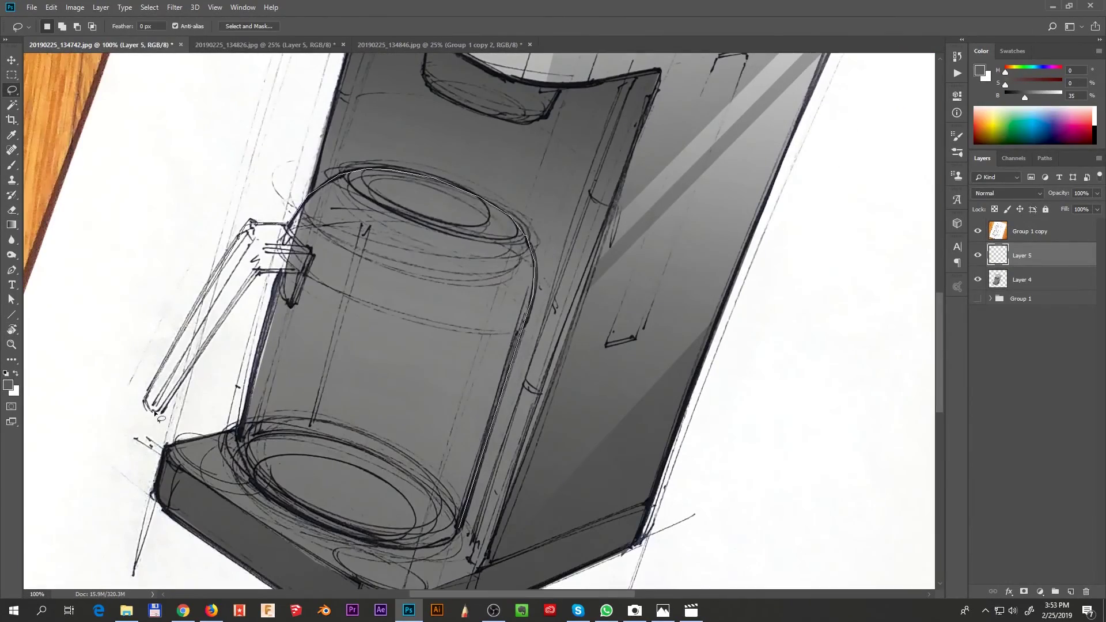
{"action": "left_click_drag", "start_coordinate": [154, 413], "coordinate": [458, 529]}
{"action": "key", "text": "alt+BackSpace"}
{"action": "key", "text": "ctrl+d"}
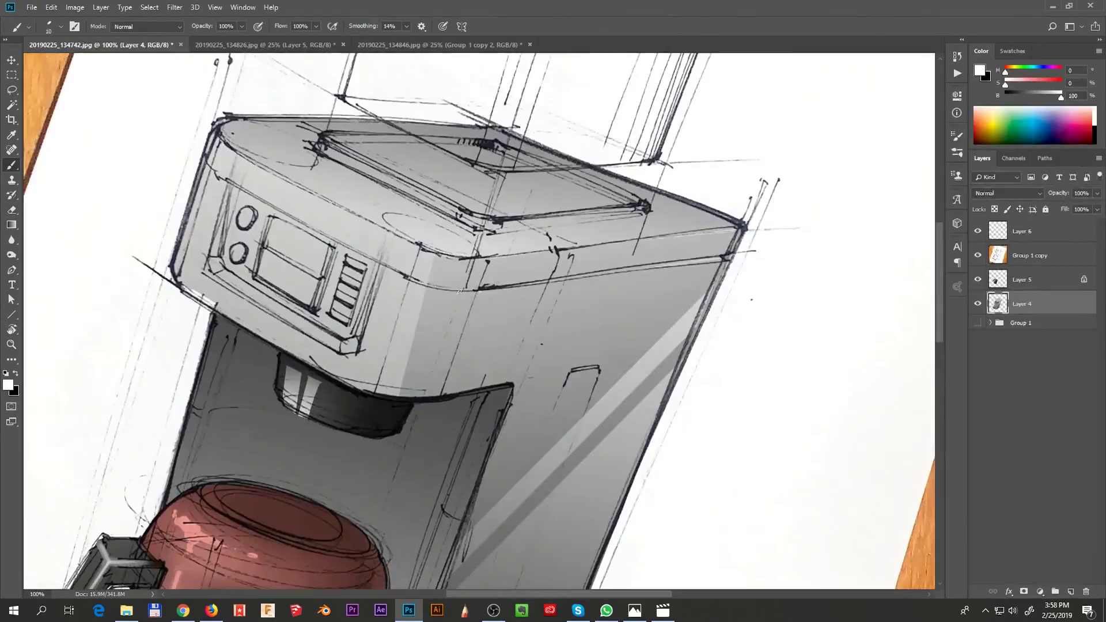
Sample a tone from the seam below the machine's lid and brush along the seam on Layer 4
{"action": "left_click", "coordinate": [459, 291], "text": "alt"}
{"action": "left_click_drag", "start_coordinate": [721, 258], "coordinate": [476, 291]}
{"action": "left_click_drag", "start_coordinate": [407, 277], "coordinate": [453, 290]}
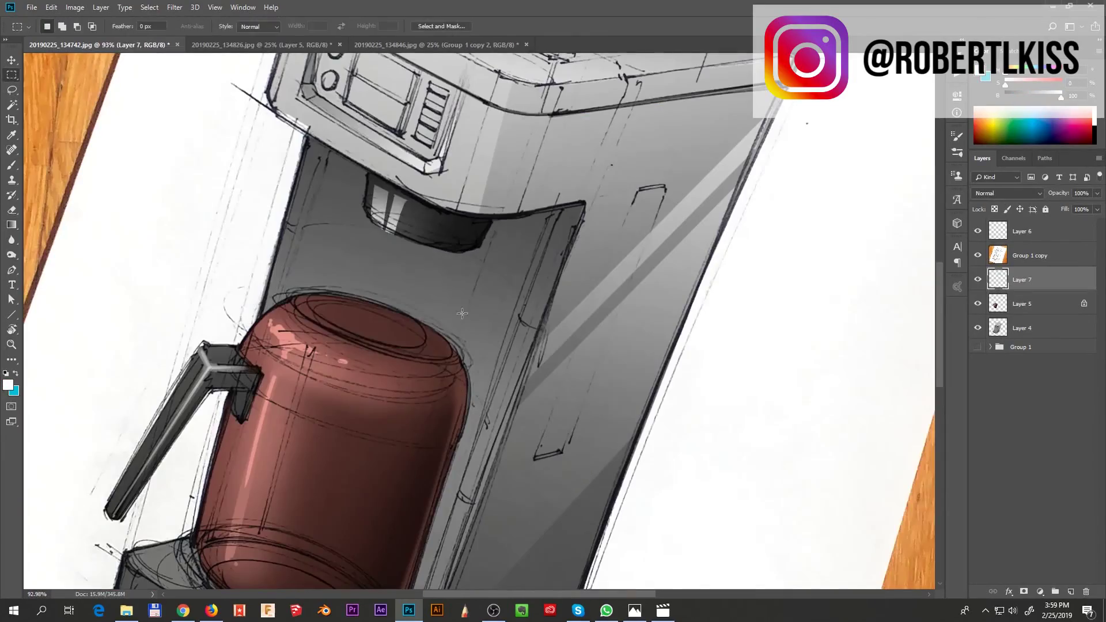
Select the display screen on the control panel and darken it with a black gradient on Layer 4
{"action": "left_click_drag", "start_coordinate": [482, 296], "coordinate": [484, 322]}
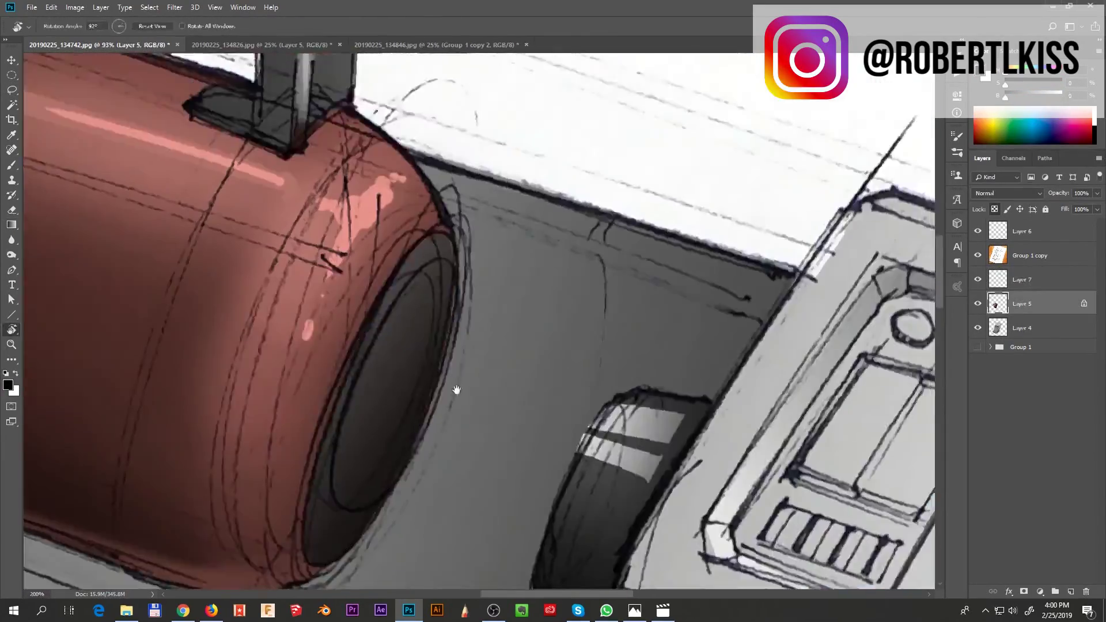
{"action": "mouse_move", "coordinate": [456, 388]}
{"action": "left_mouse_down"}
{"action": "mouse_move", "coordinate": [382, 254]}
{"action": "mouse_move", "coordinate": [484, 130]}
{"action": "left_mouse_up"}
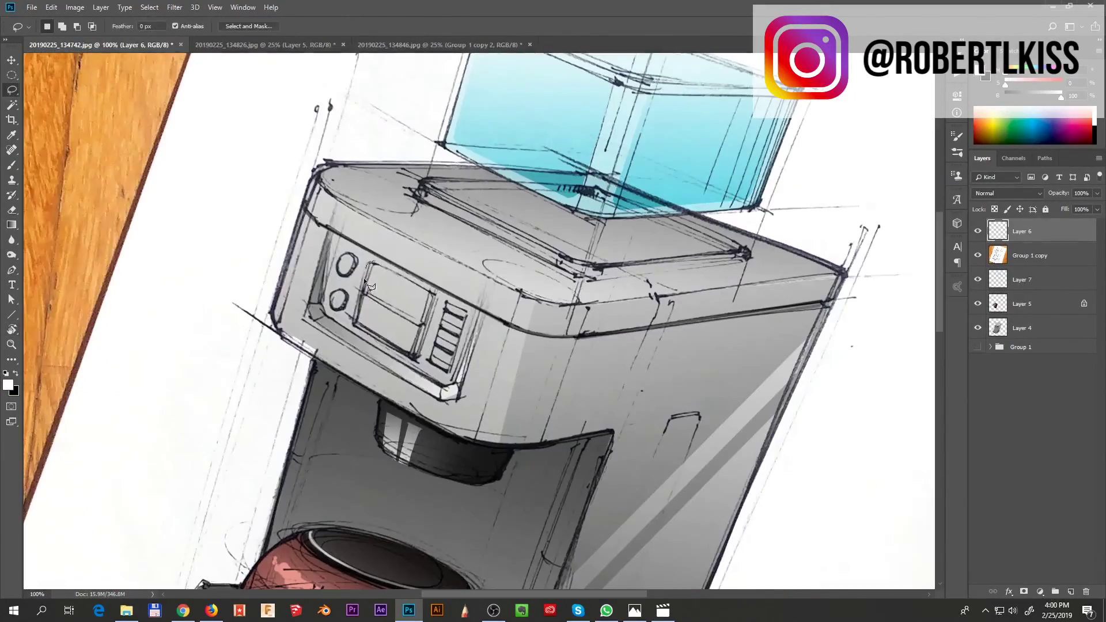
{"action": "left_click_drag", "start_coordinate": [397, 270], "coordinate": [493, 344]}
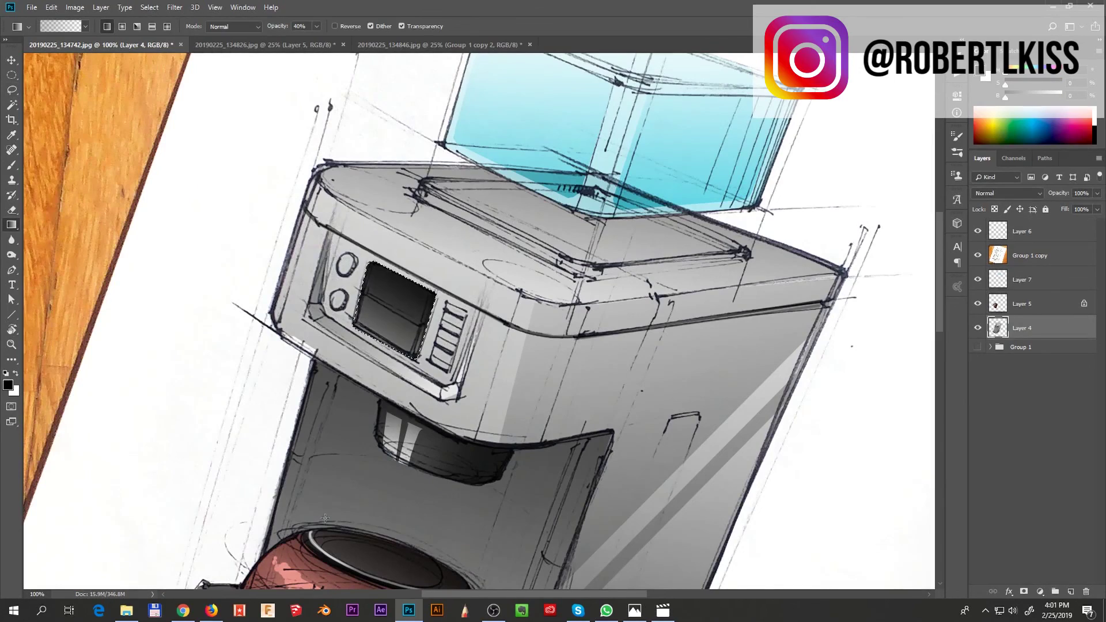